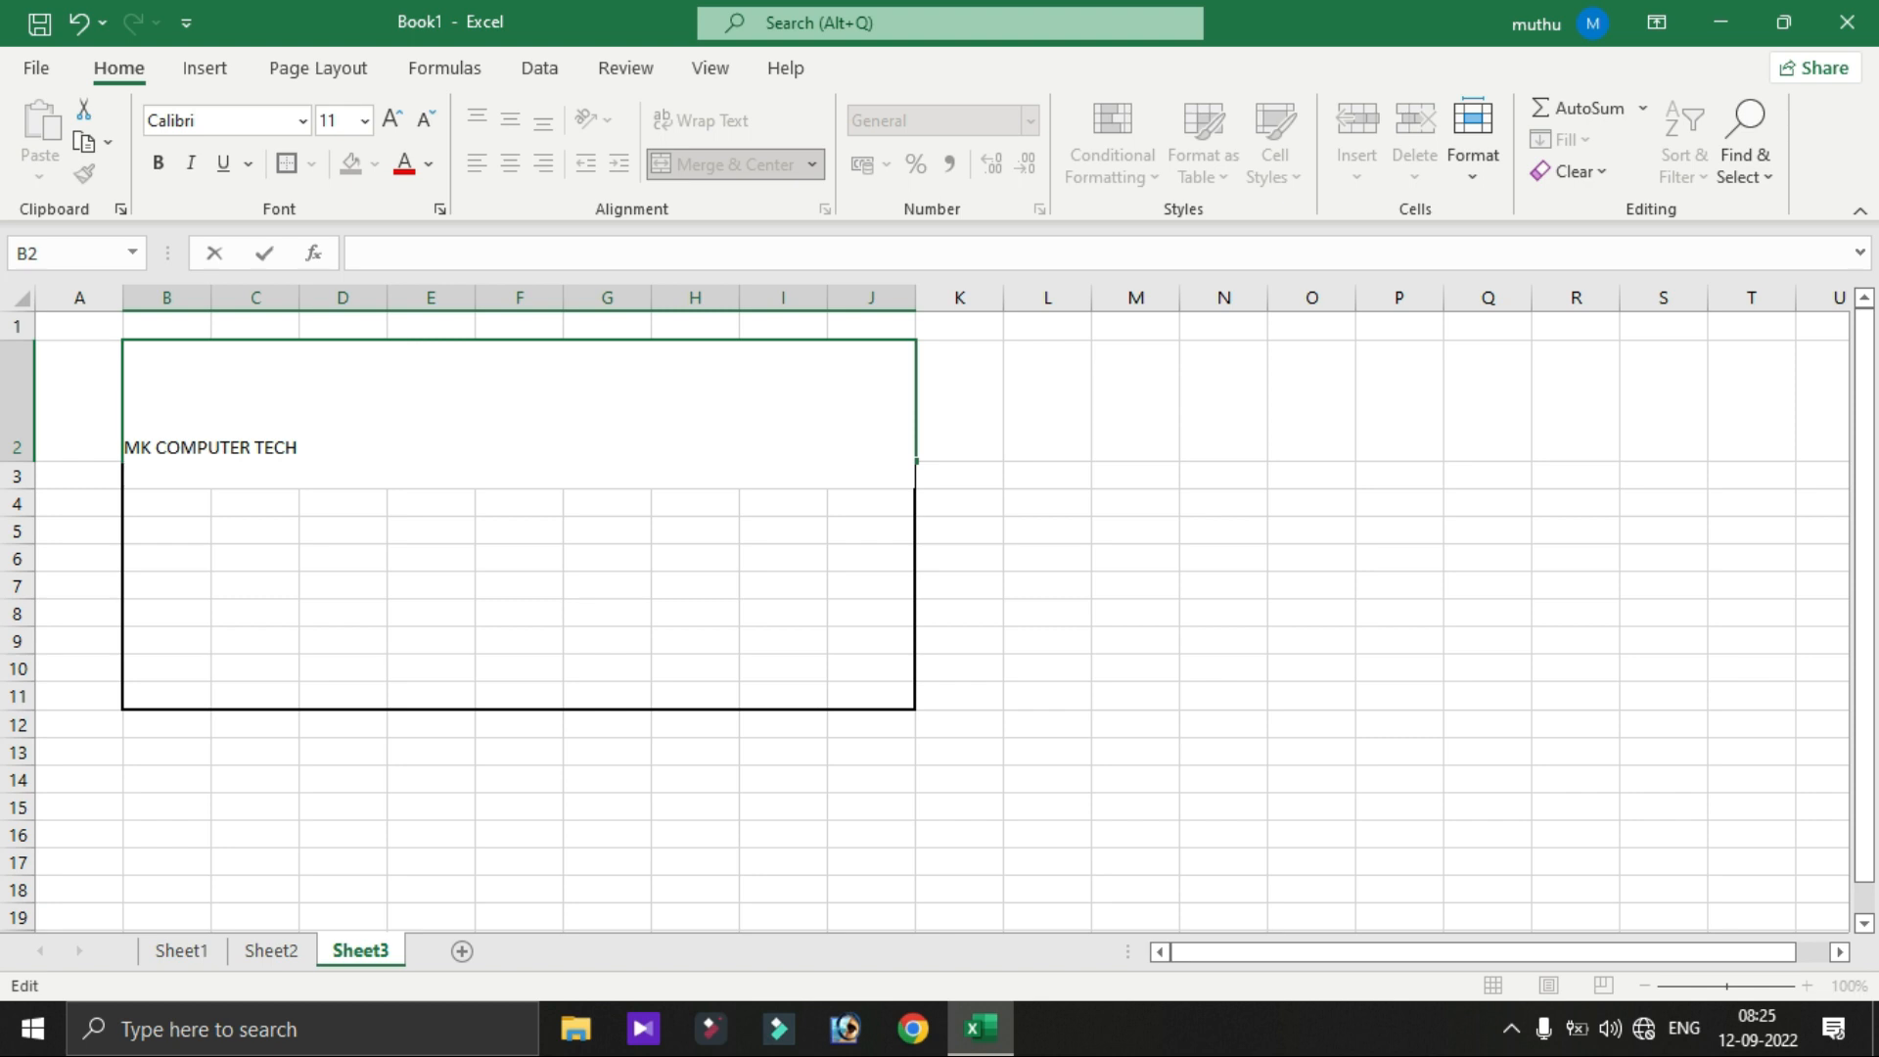
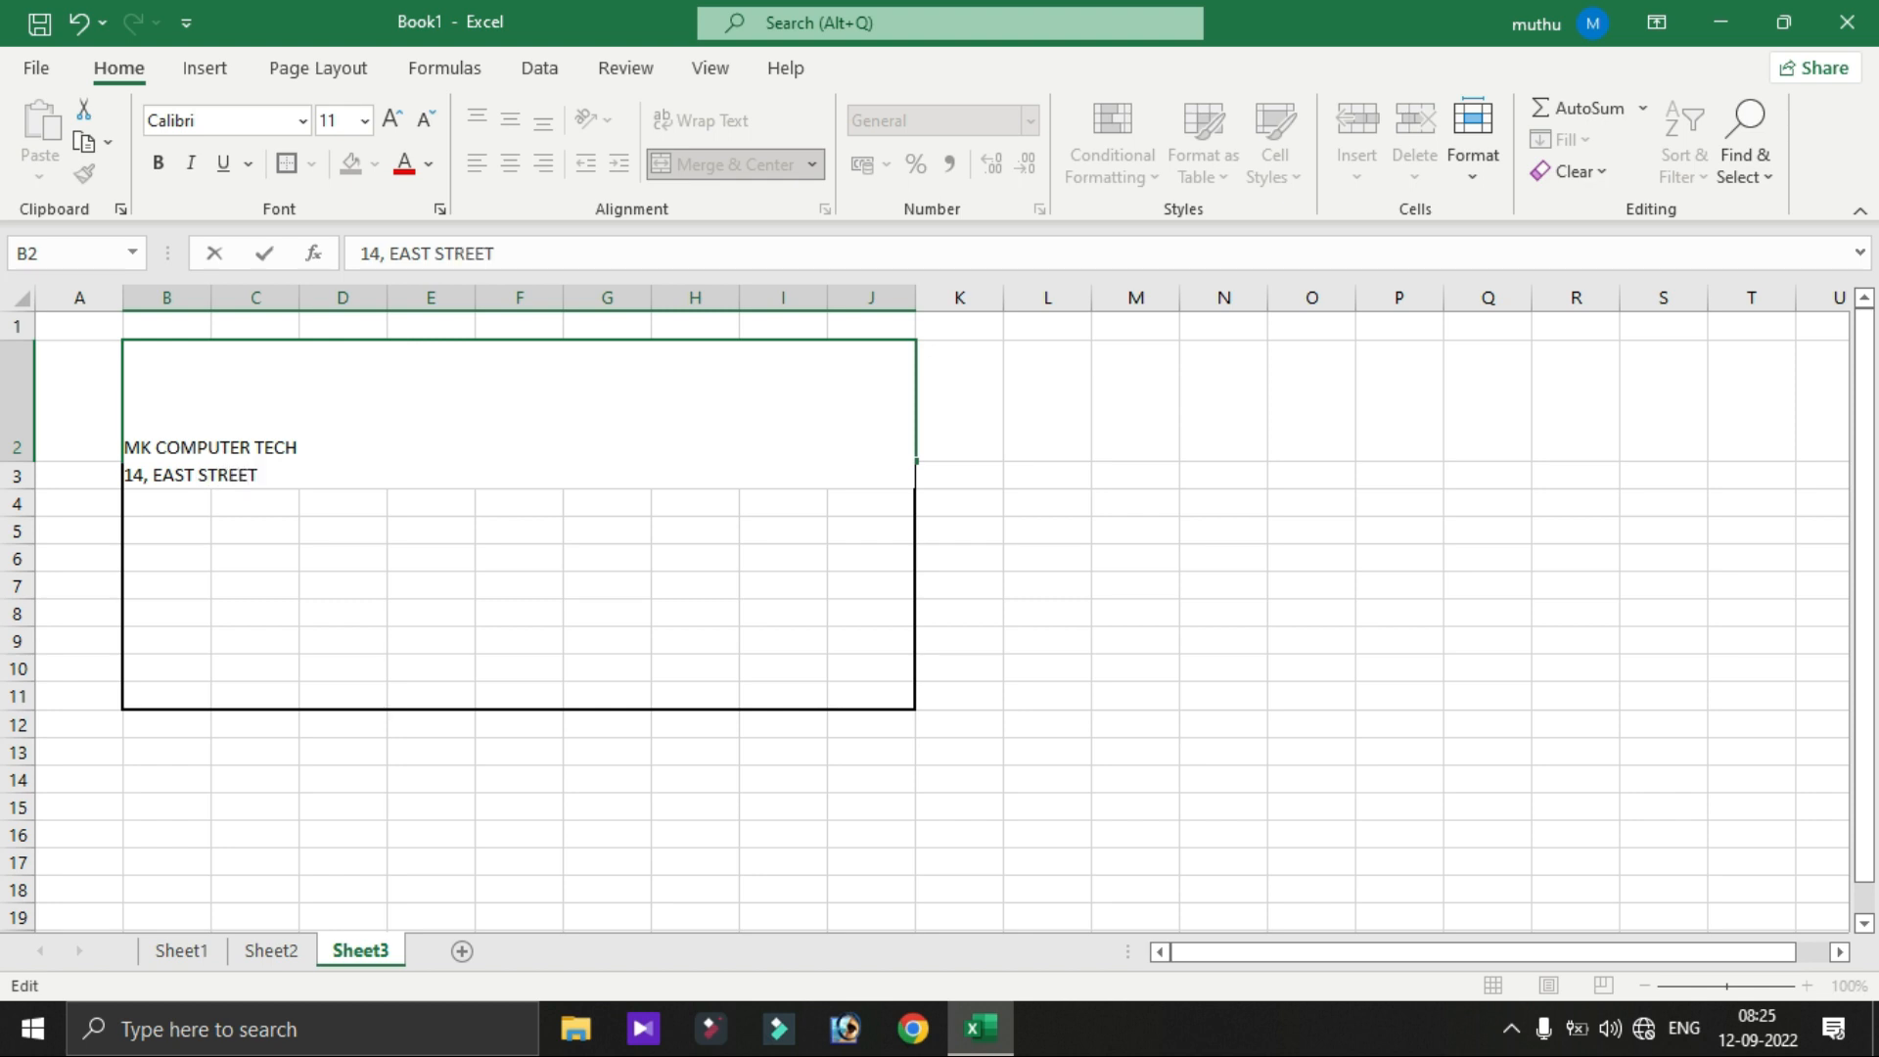
- Add the street, town and city-with-PIN lines below MK COMPUTER TECH in the header cell
{"action": "key", "text": "alt+Return"}
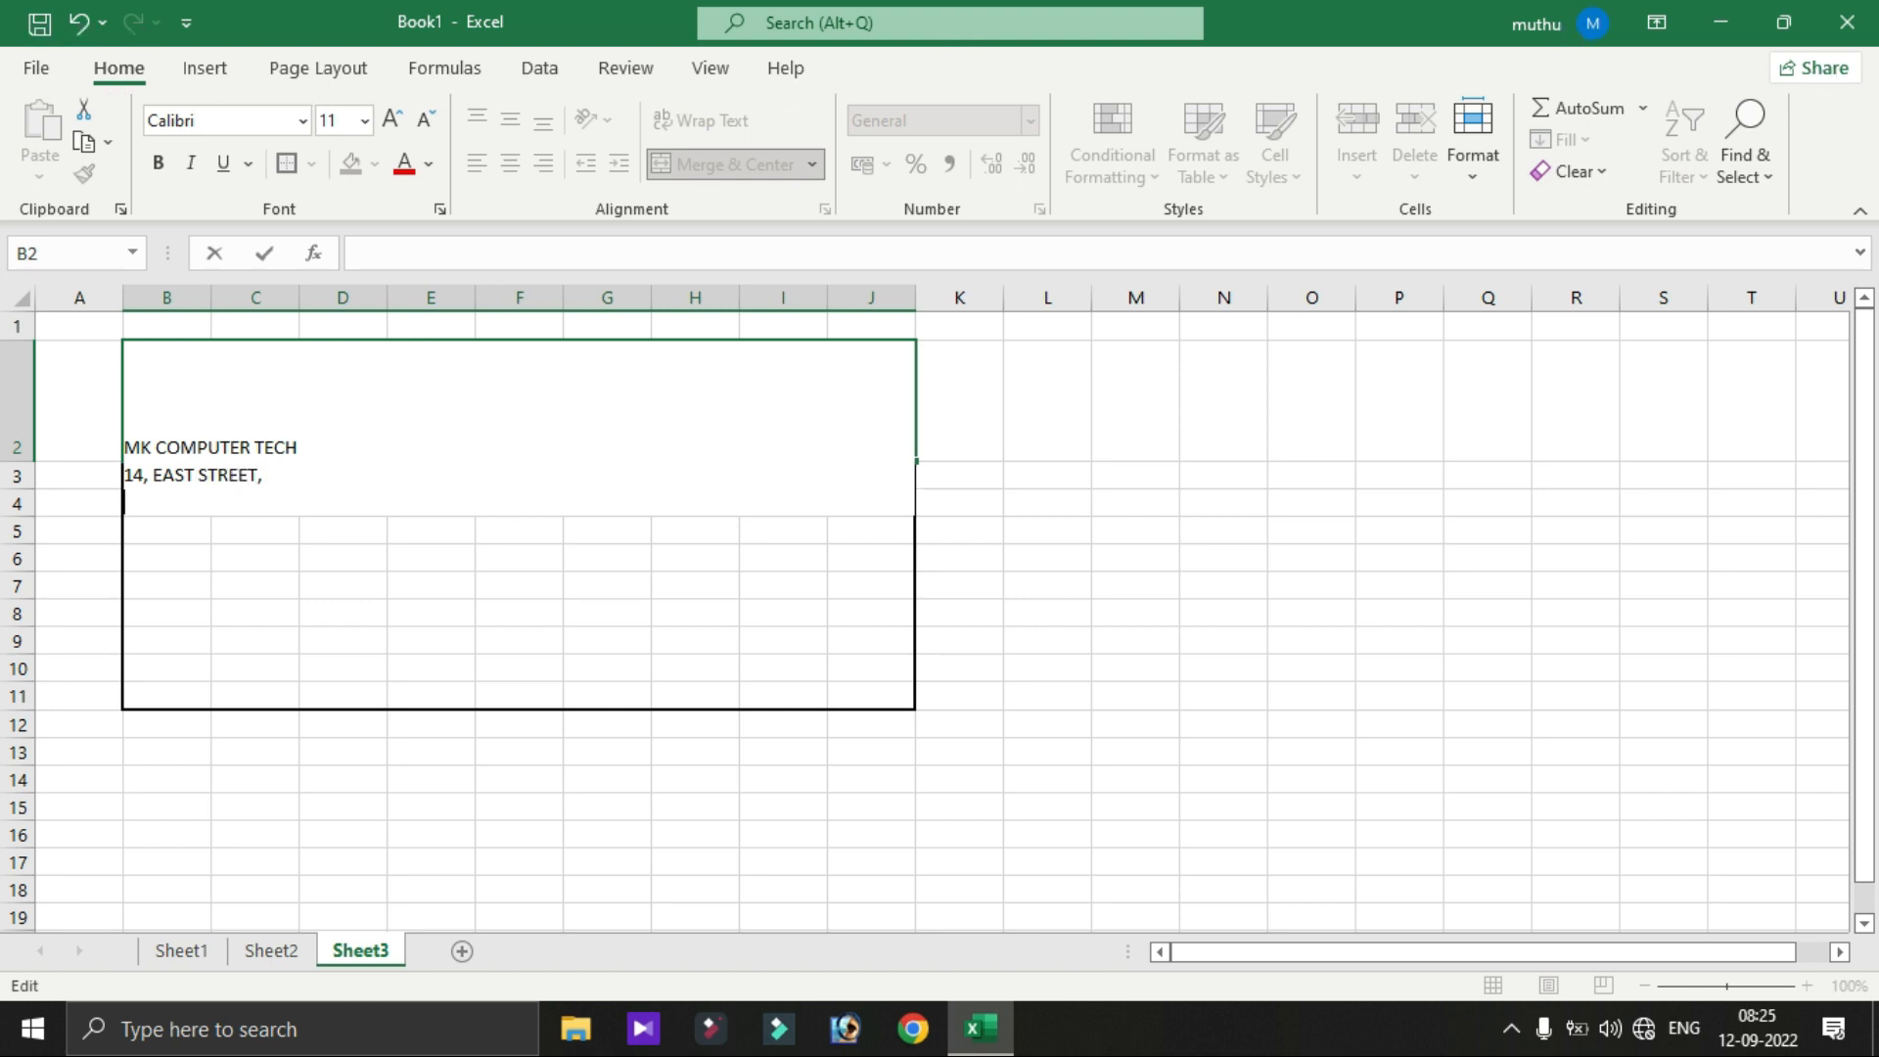
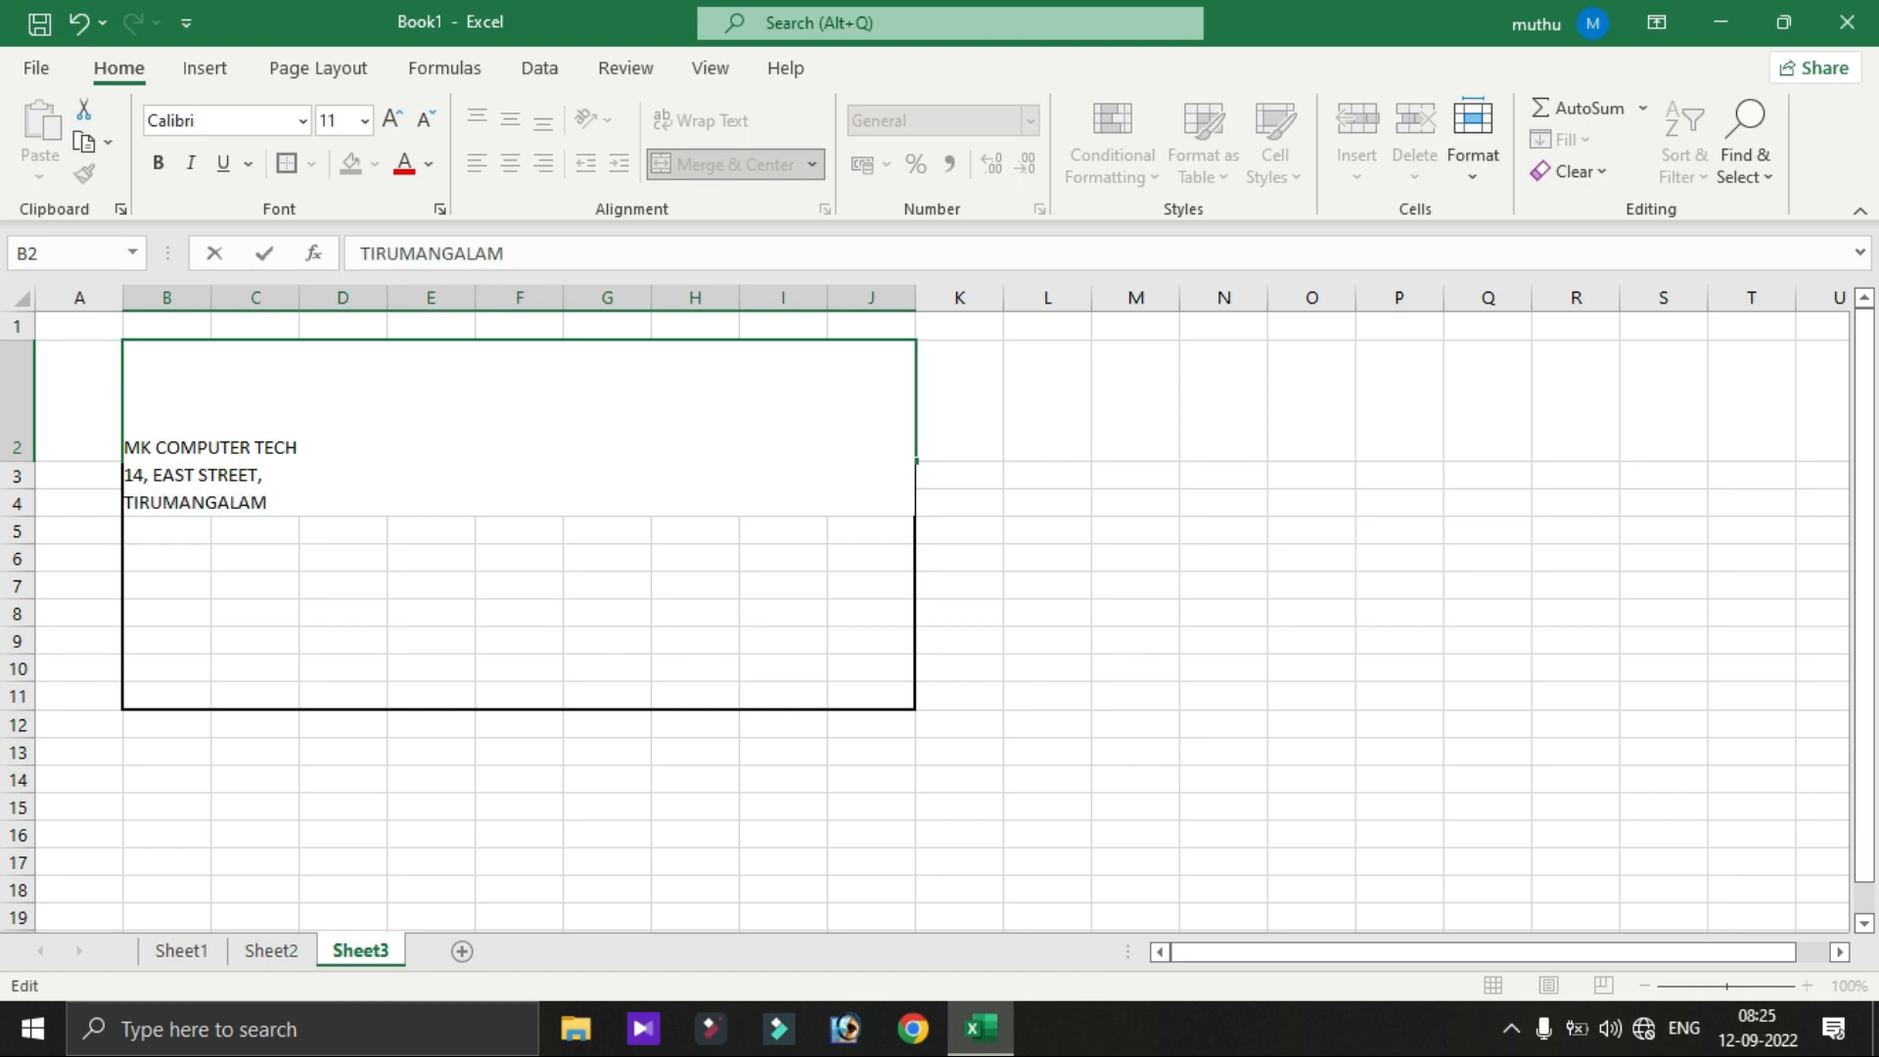
{"action": "key", "text": "alt+Return"}
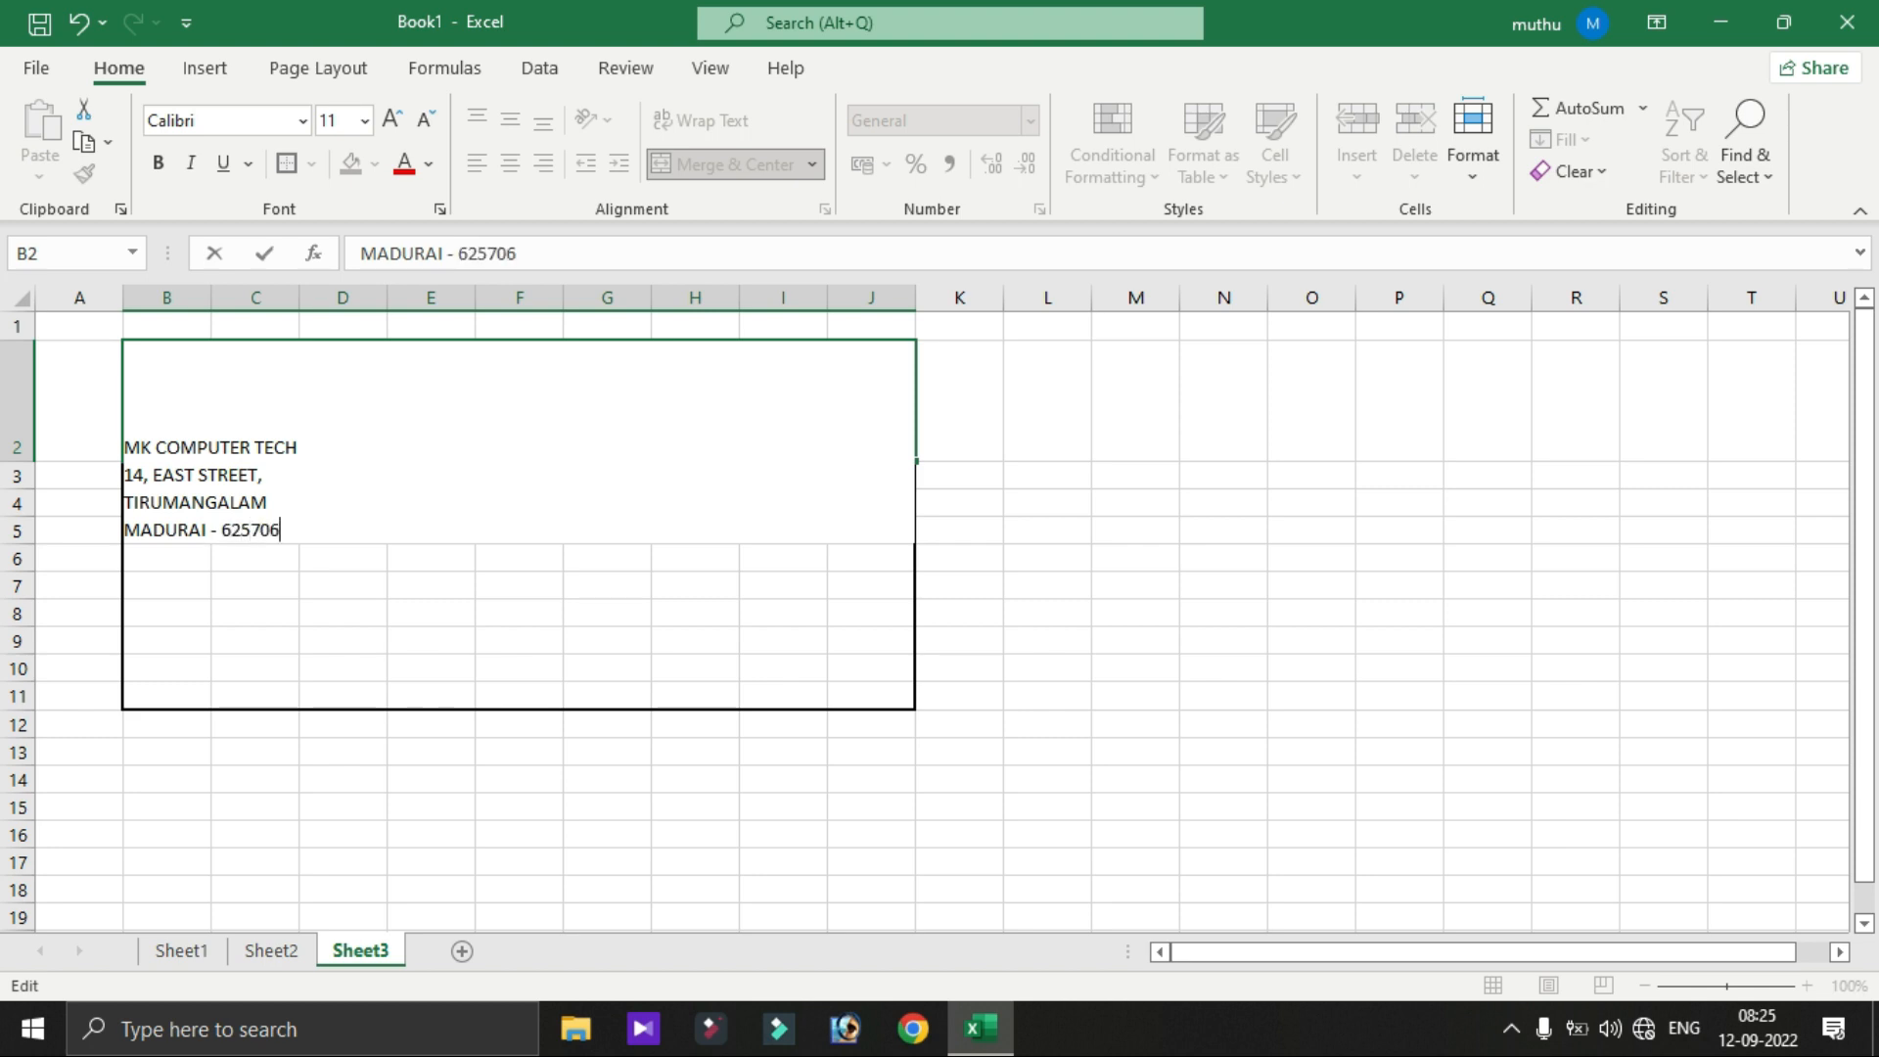
{"action": "key", "text": "Return"}
- Middle-align the header cell vertically and select its MK COMPUTER TECH line for editing
{"action": "key", "text": "Up"}
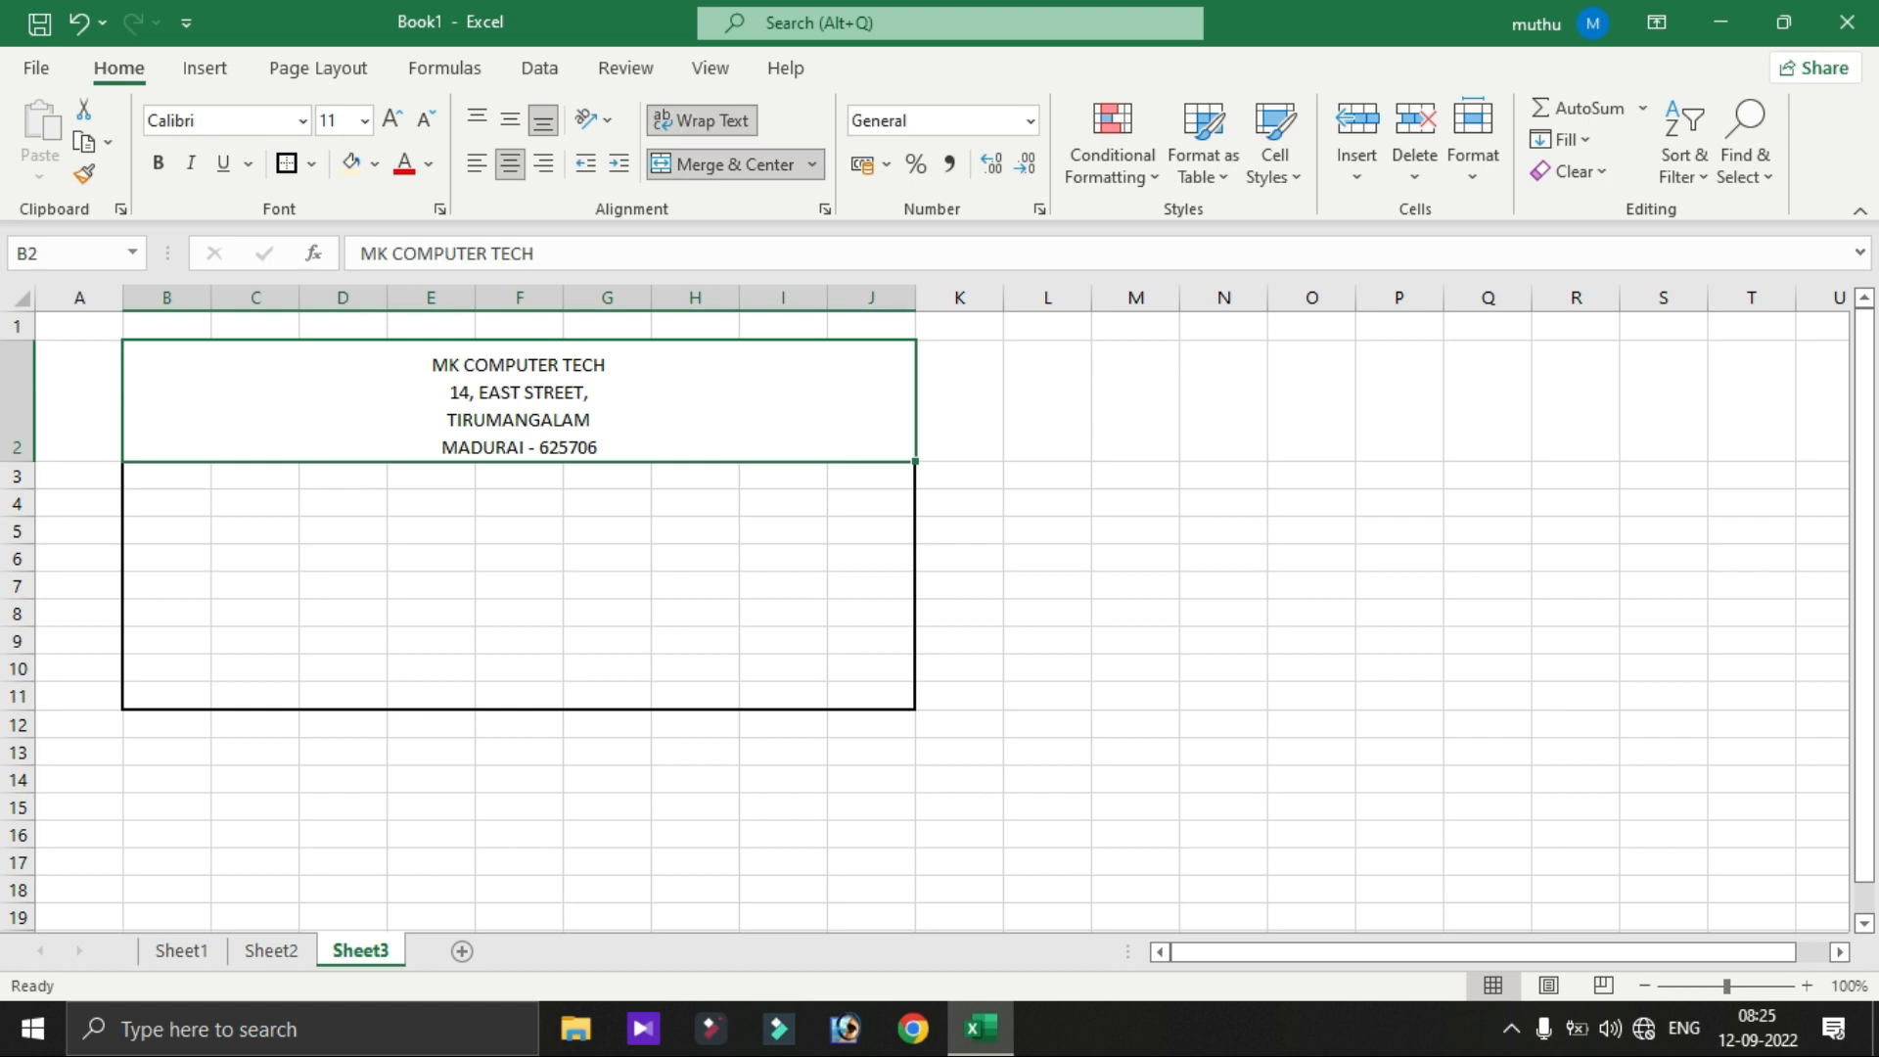
{"action": "left_click", "coordinate": [510, 119]}
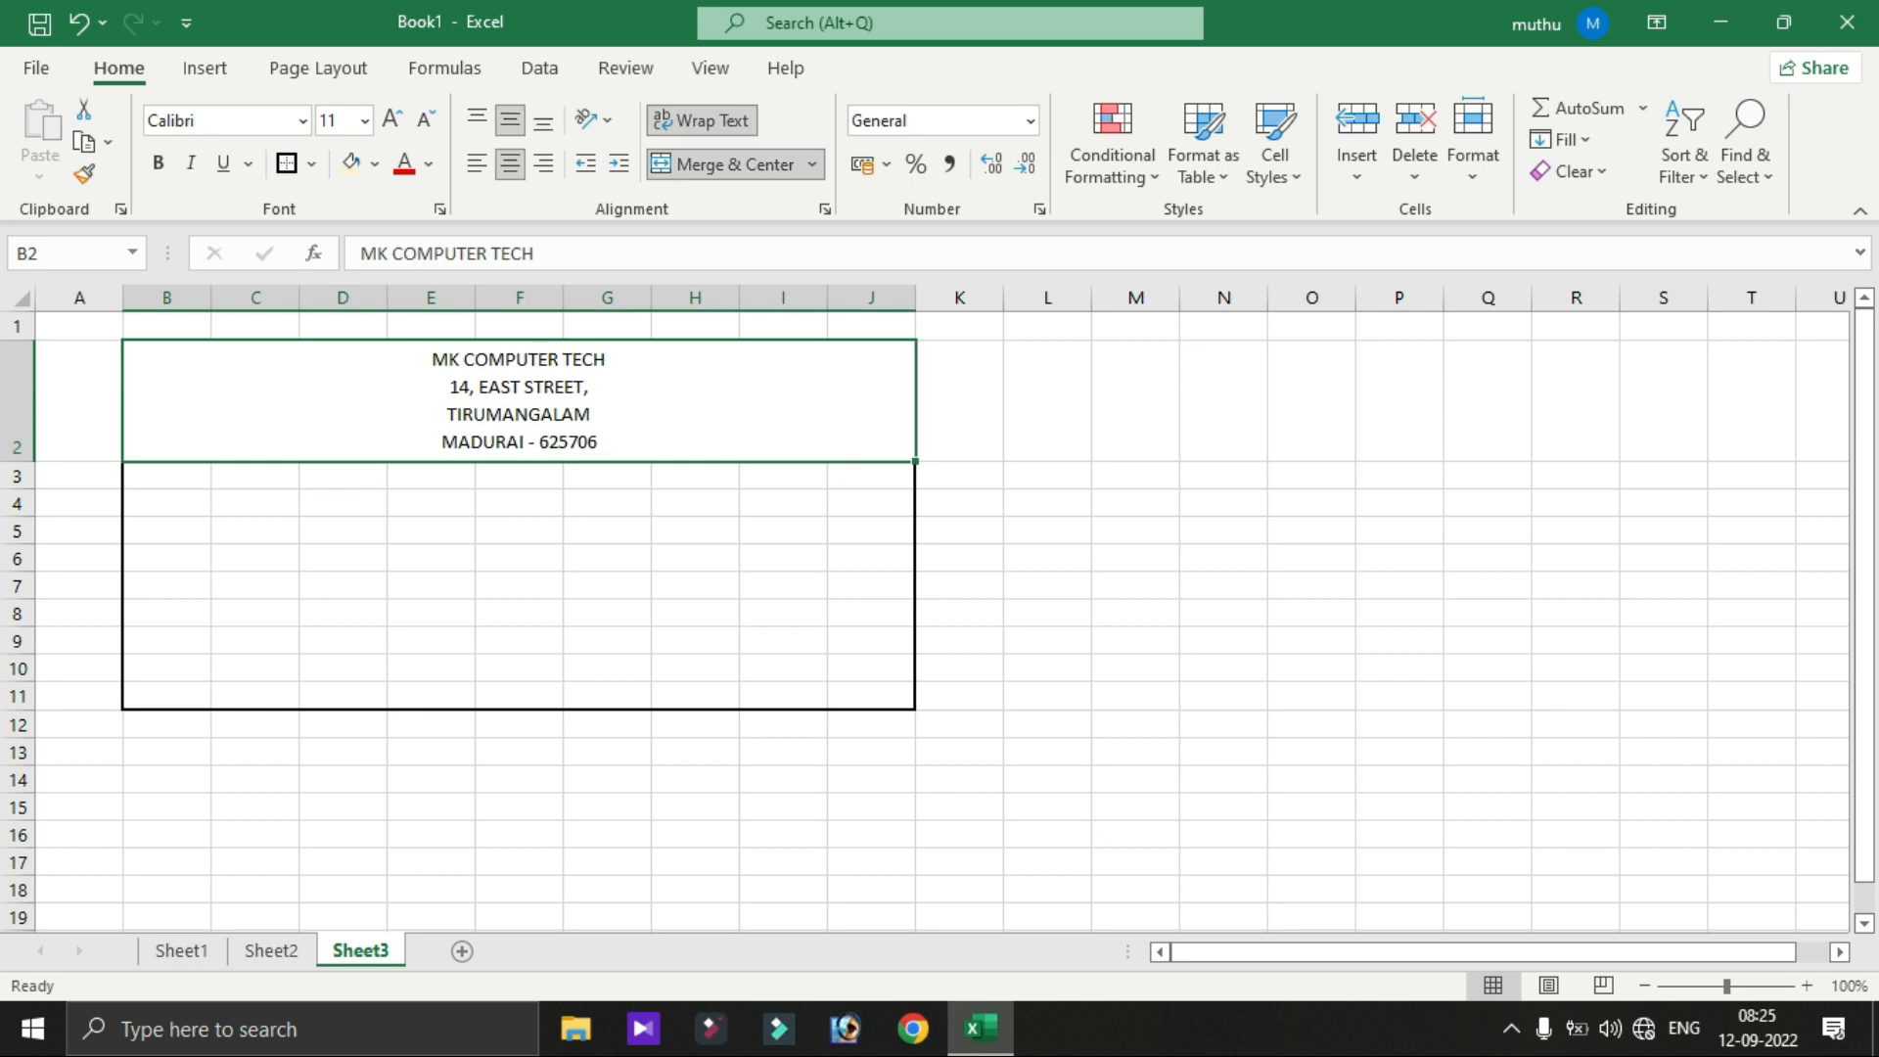
{"action": "double_click", "coordinate": [517, 413]}
{"action": "left_click", "coordinate": [1046, 502]}
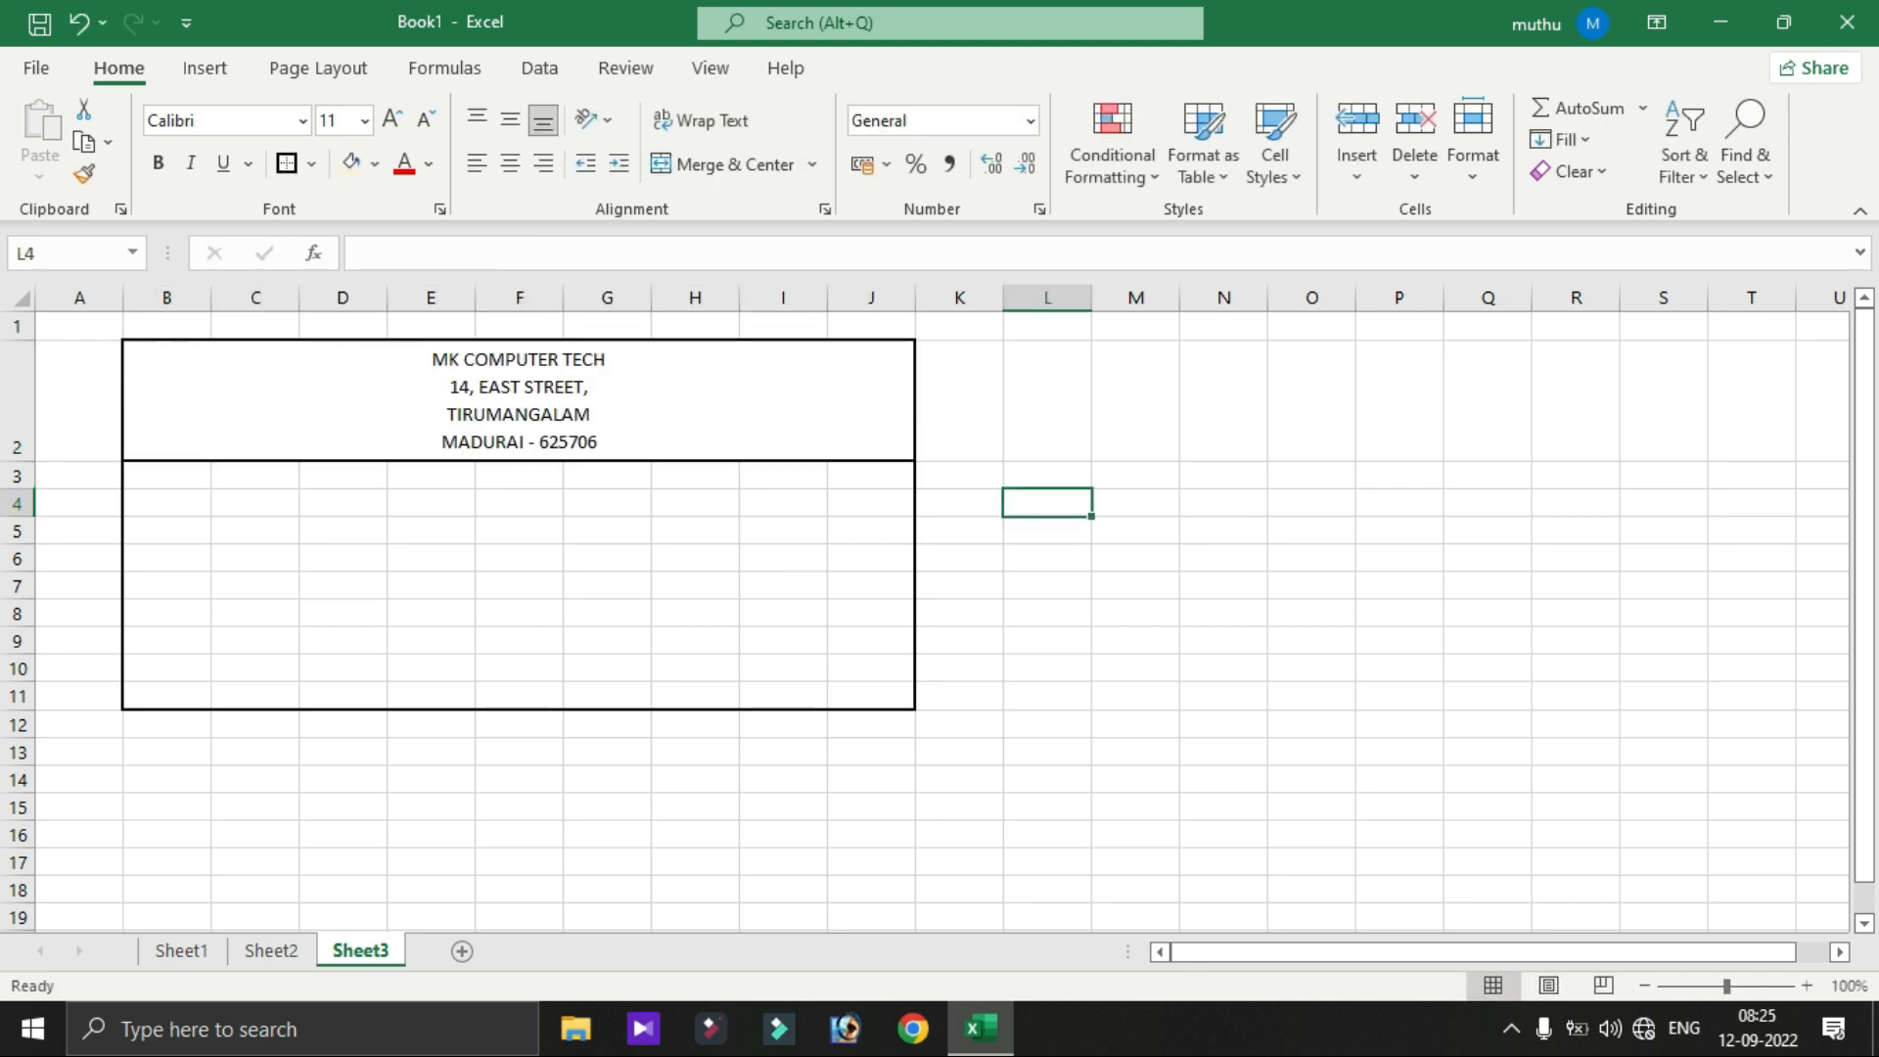
{"action": "double_click", "coordinate": [605, 359]}
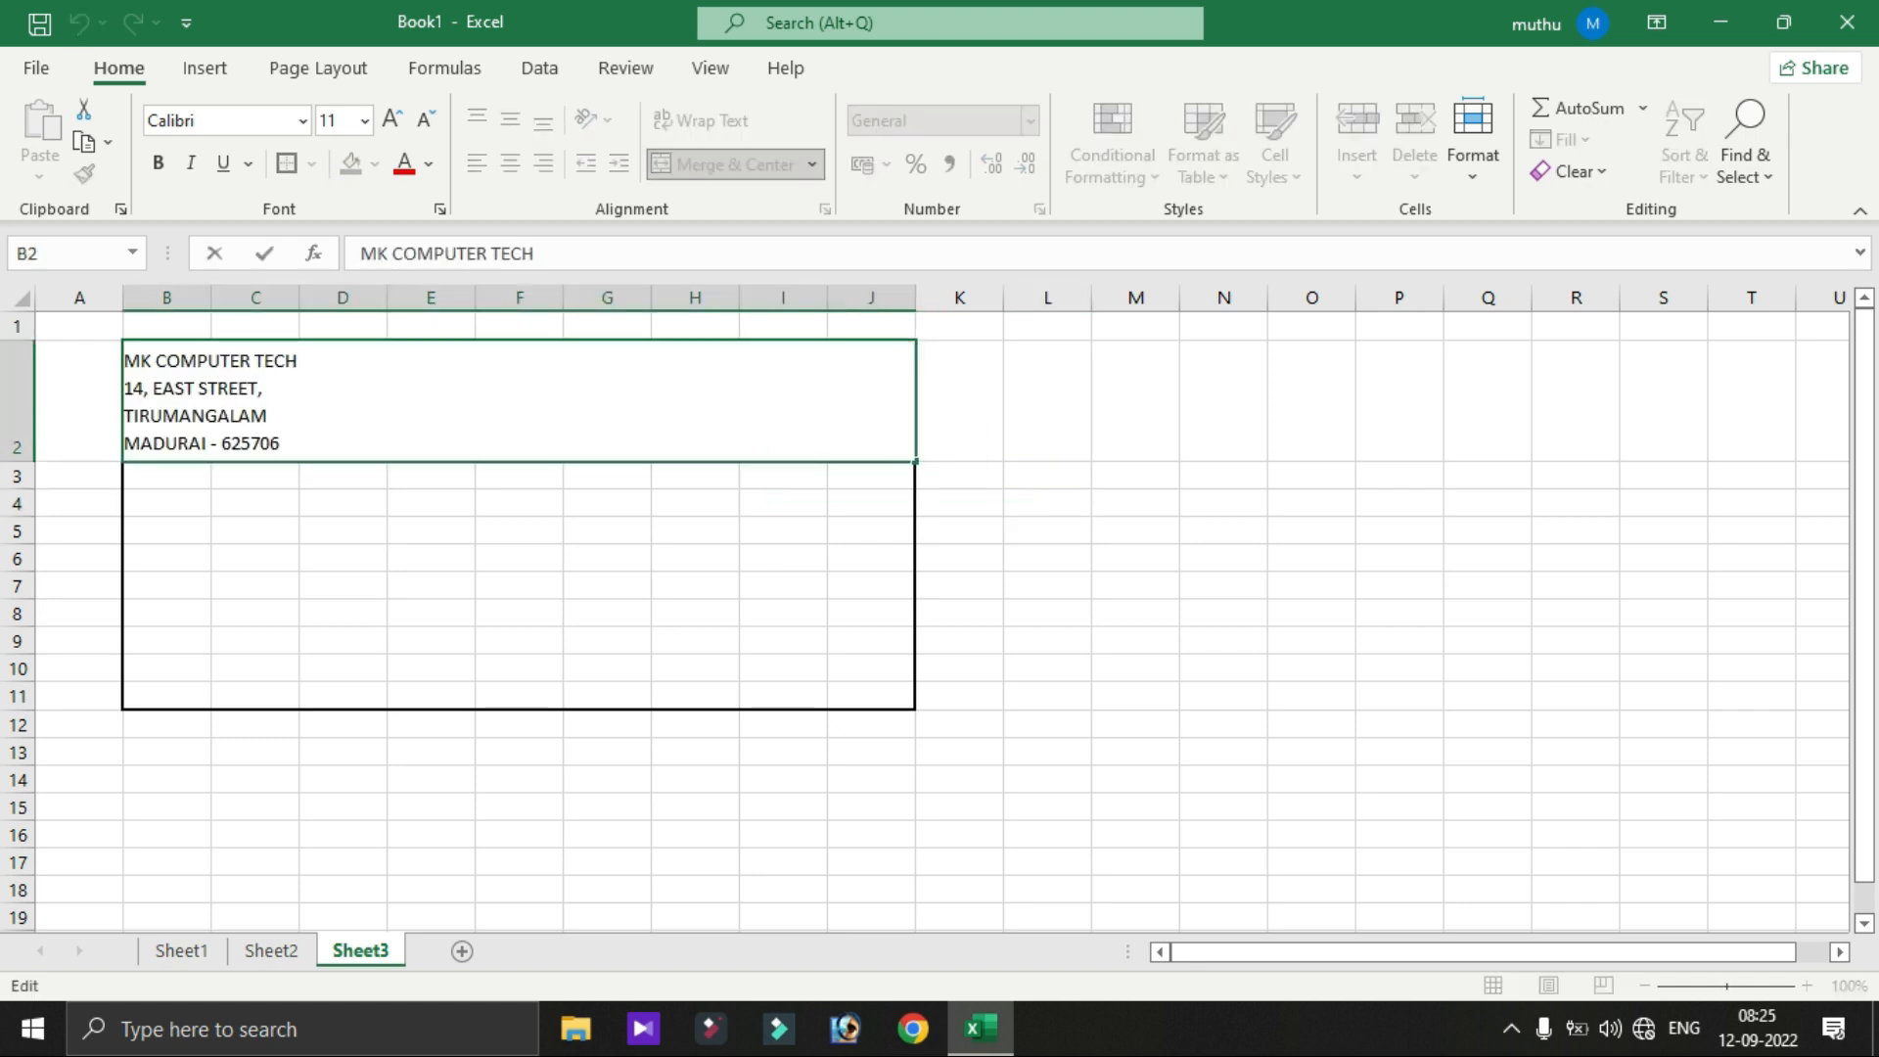
{"action": "key", "text": "shift+Home"}
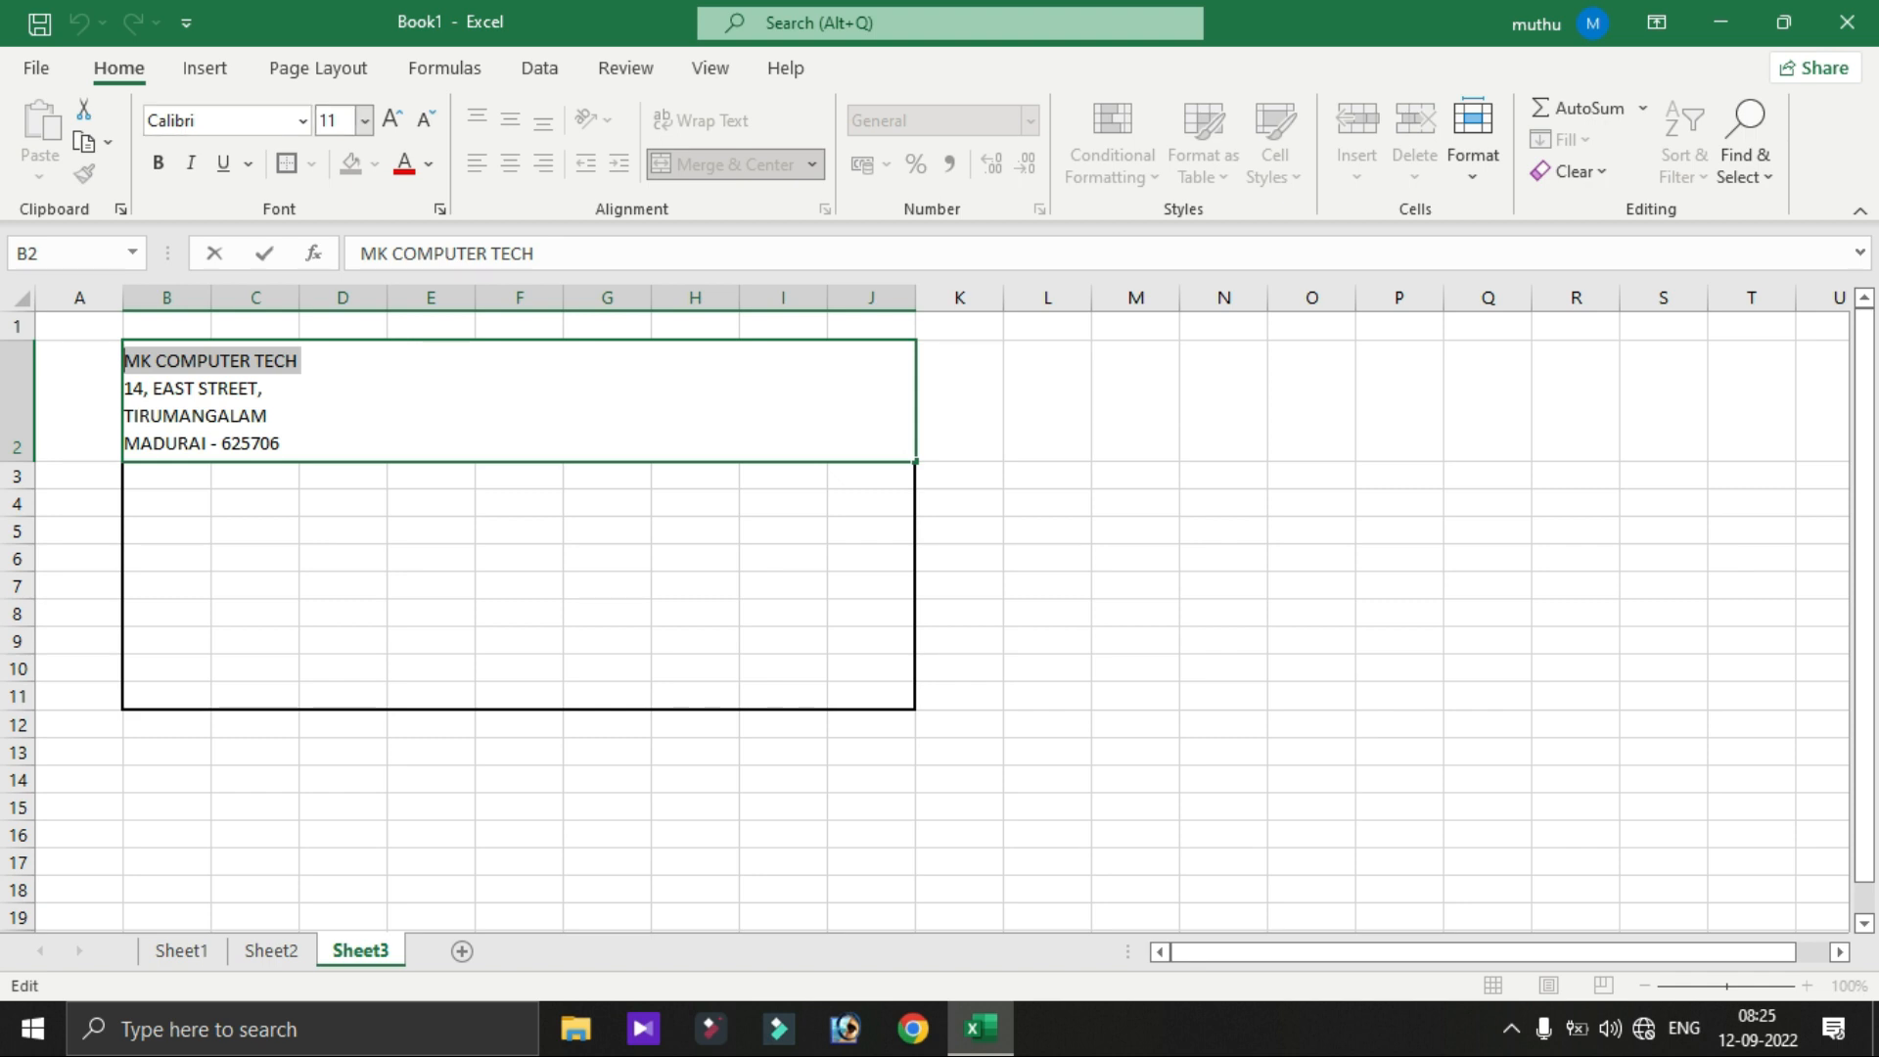
- Make MK COMPUTER TECH 36 pt and make row 2 taller to show every line
{"action": "left_click", "coordinate": [364, 119]}
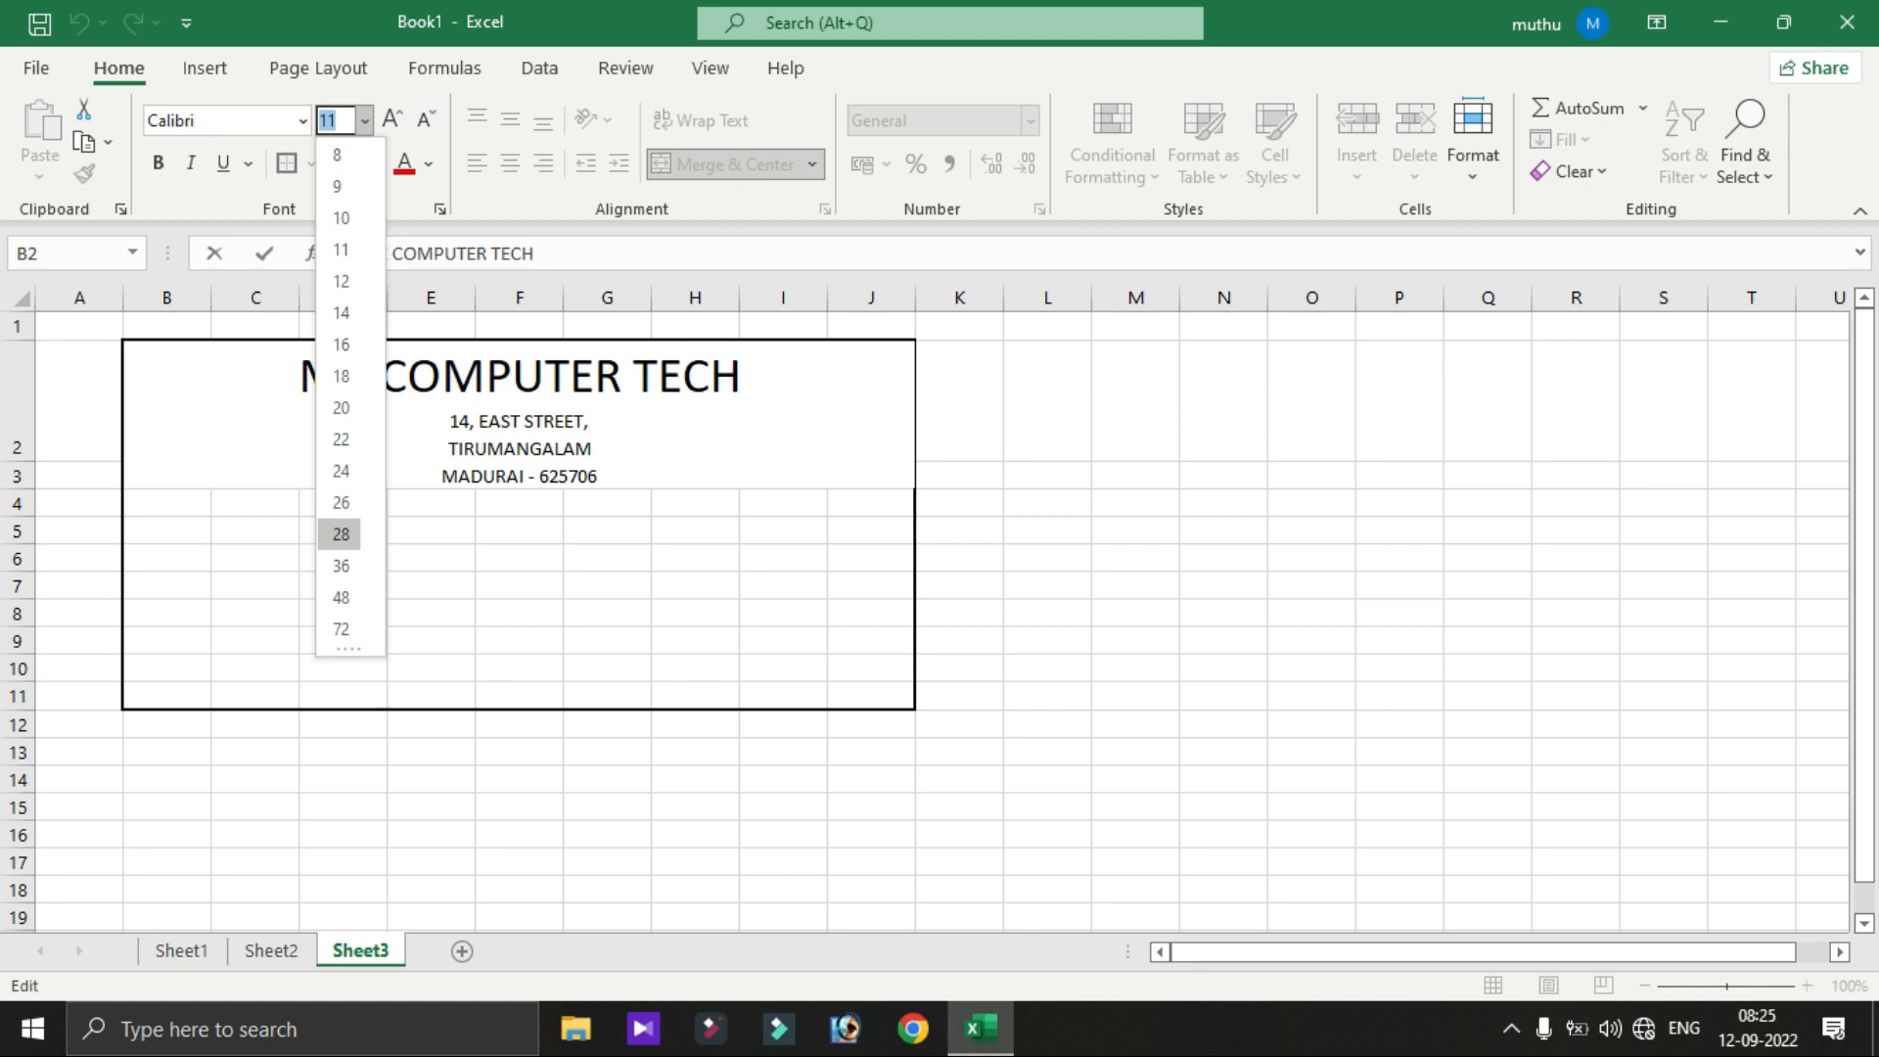
{"action": "left_click", "coordinate": [340, 566]}
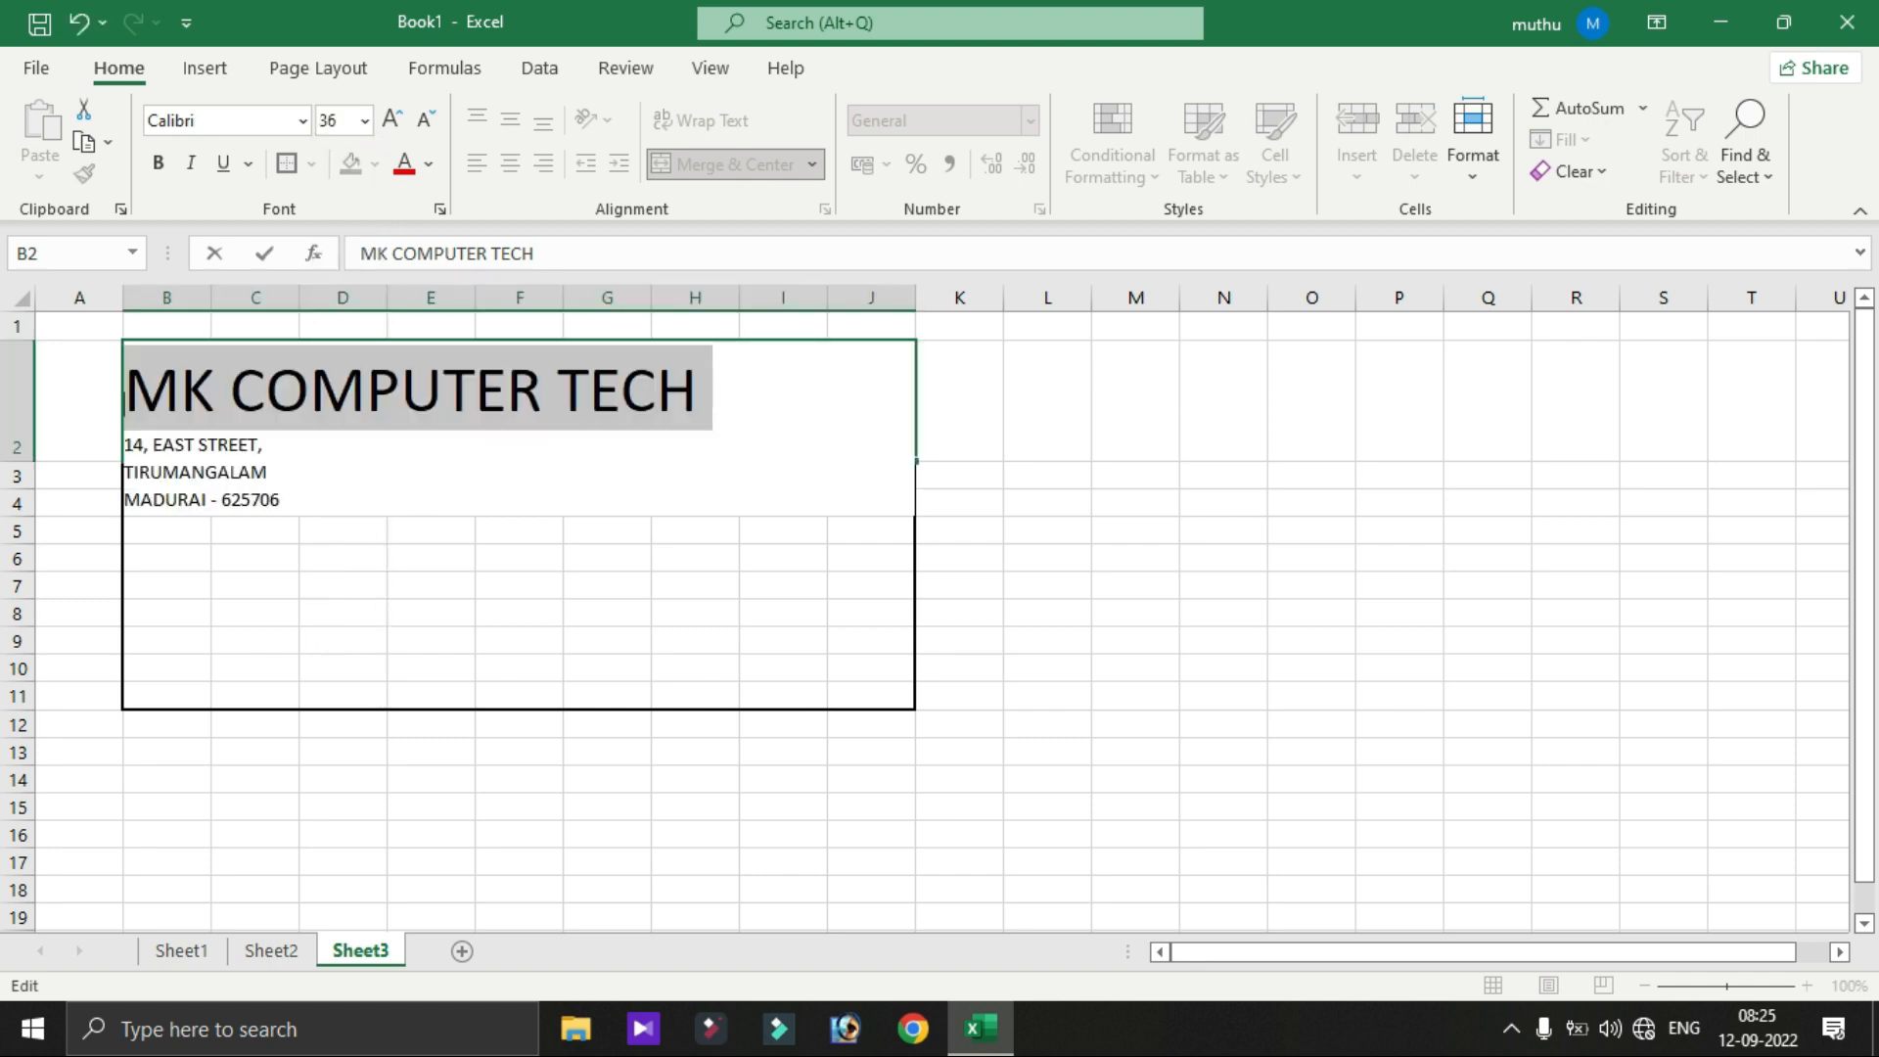
{"action": "left_click", "coordinate": [1135, 502]}
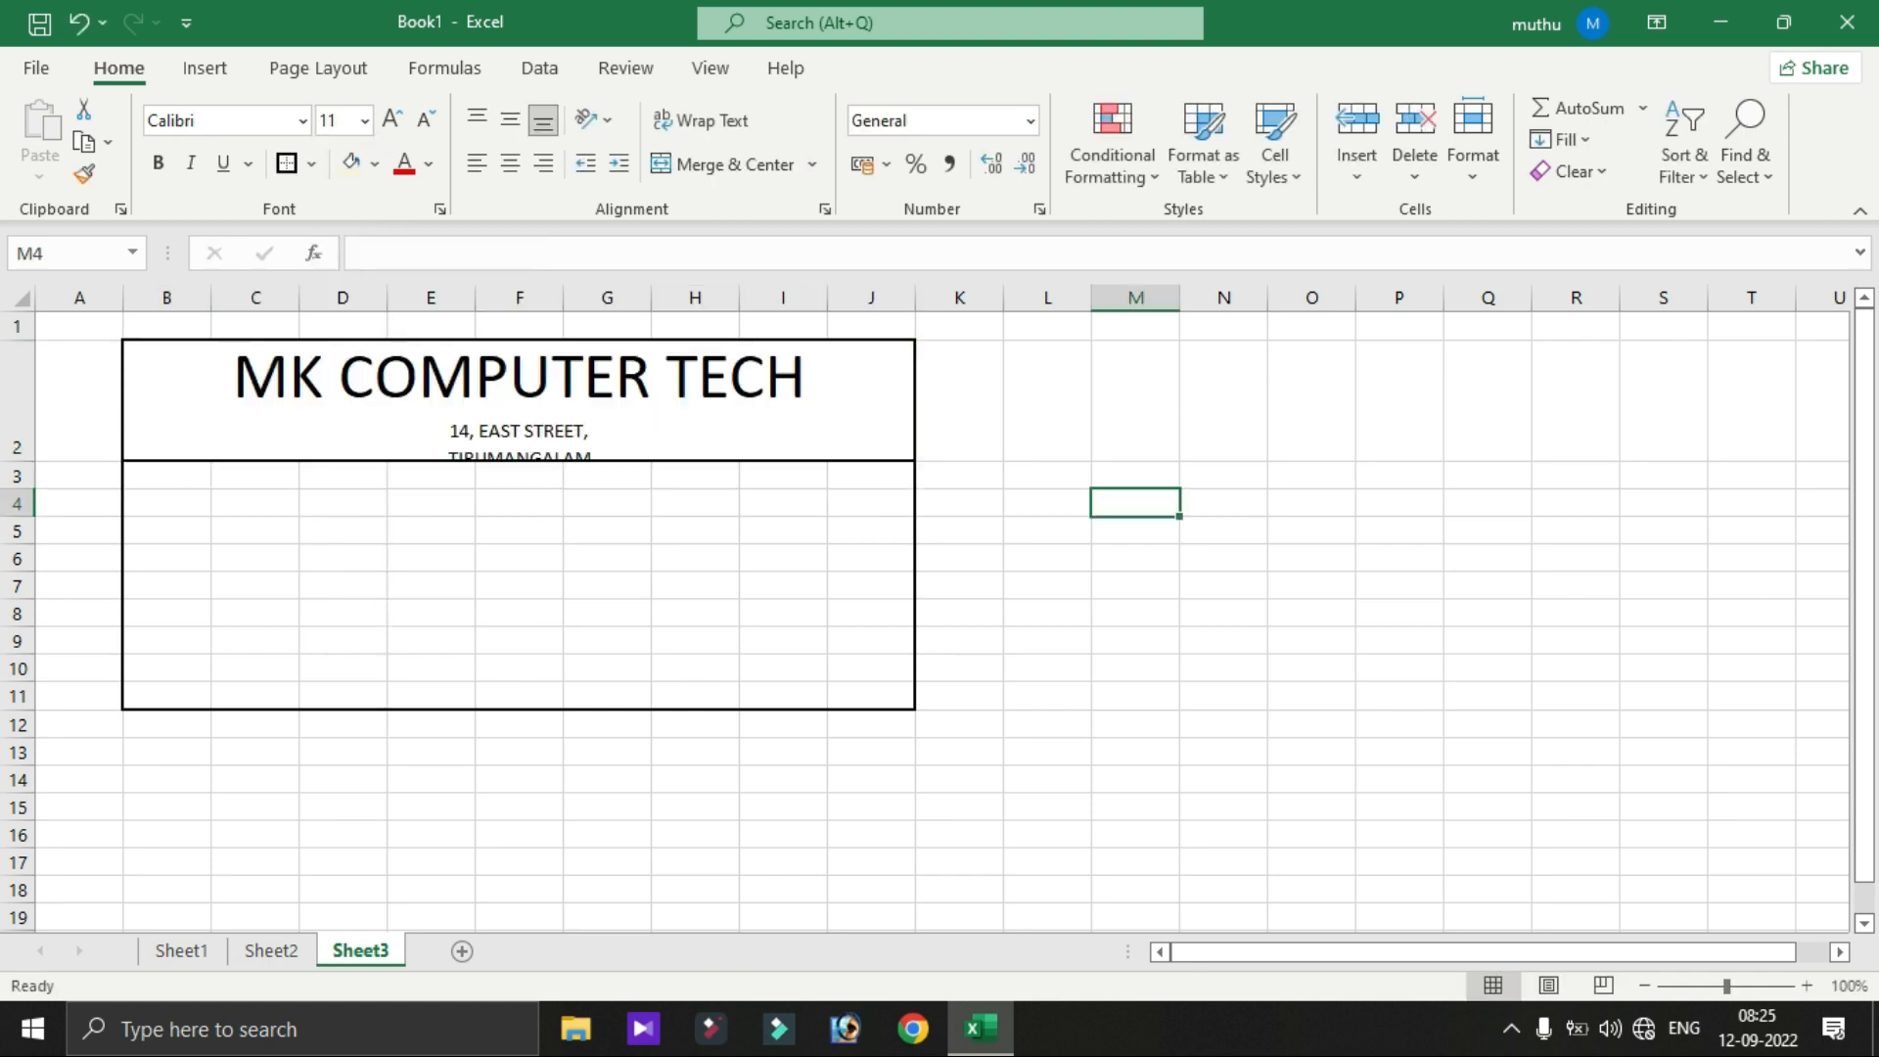
{"action": "left_click_drag", "start_coordinate": [17, 460], "coordinate": [16, 516]}
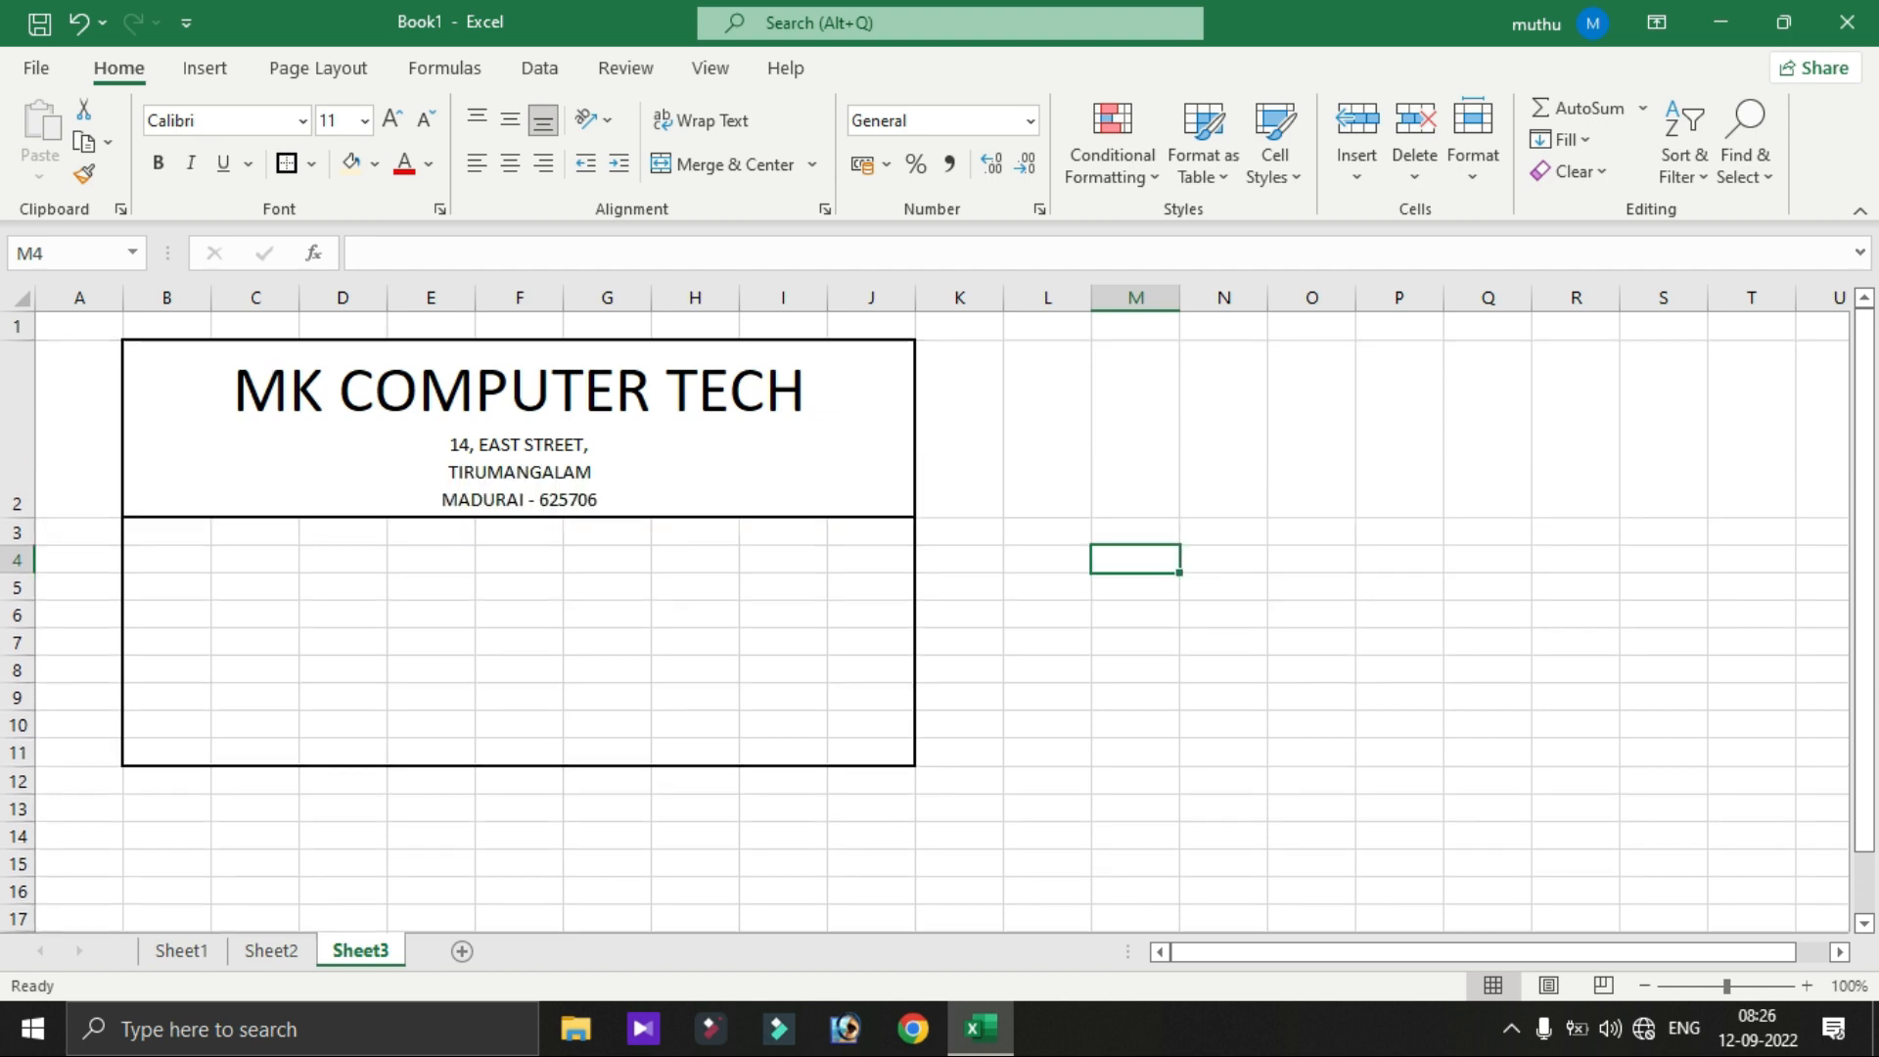
- Set the three address lines in the header to 12 pt
{"action": "left_click", "coordinate": [519, 428]}
{"action": "key", "text": "F2"}
{"action": "key", "text": "ctrl+shift+Left"}
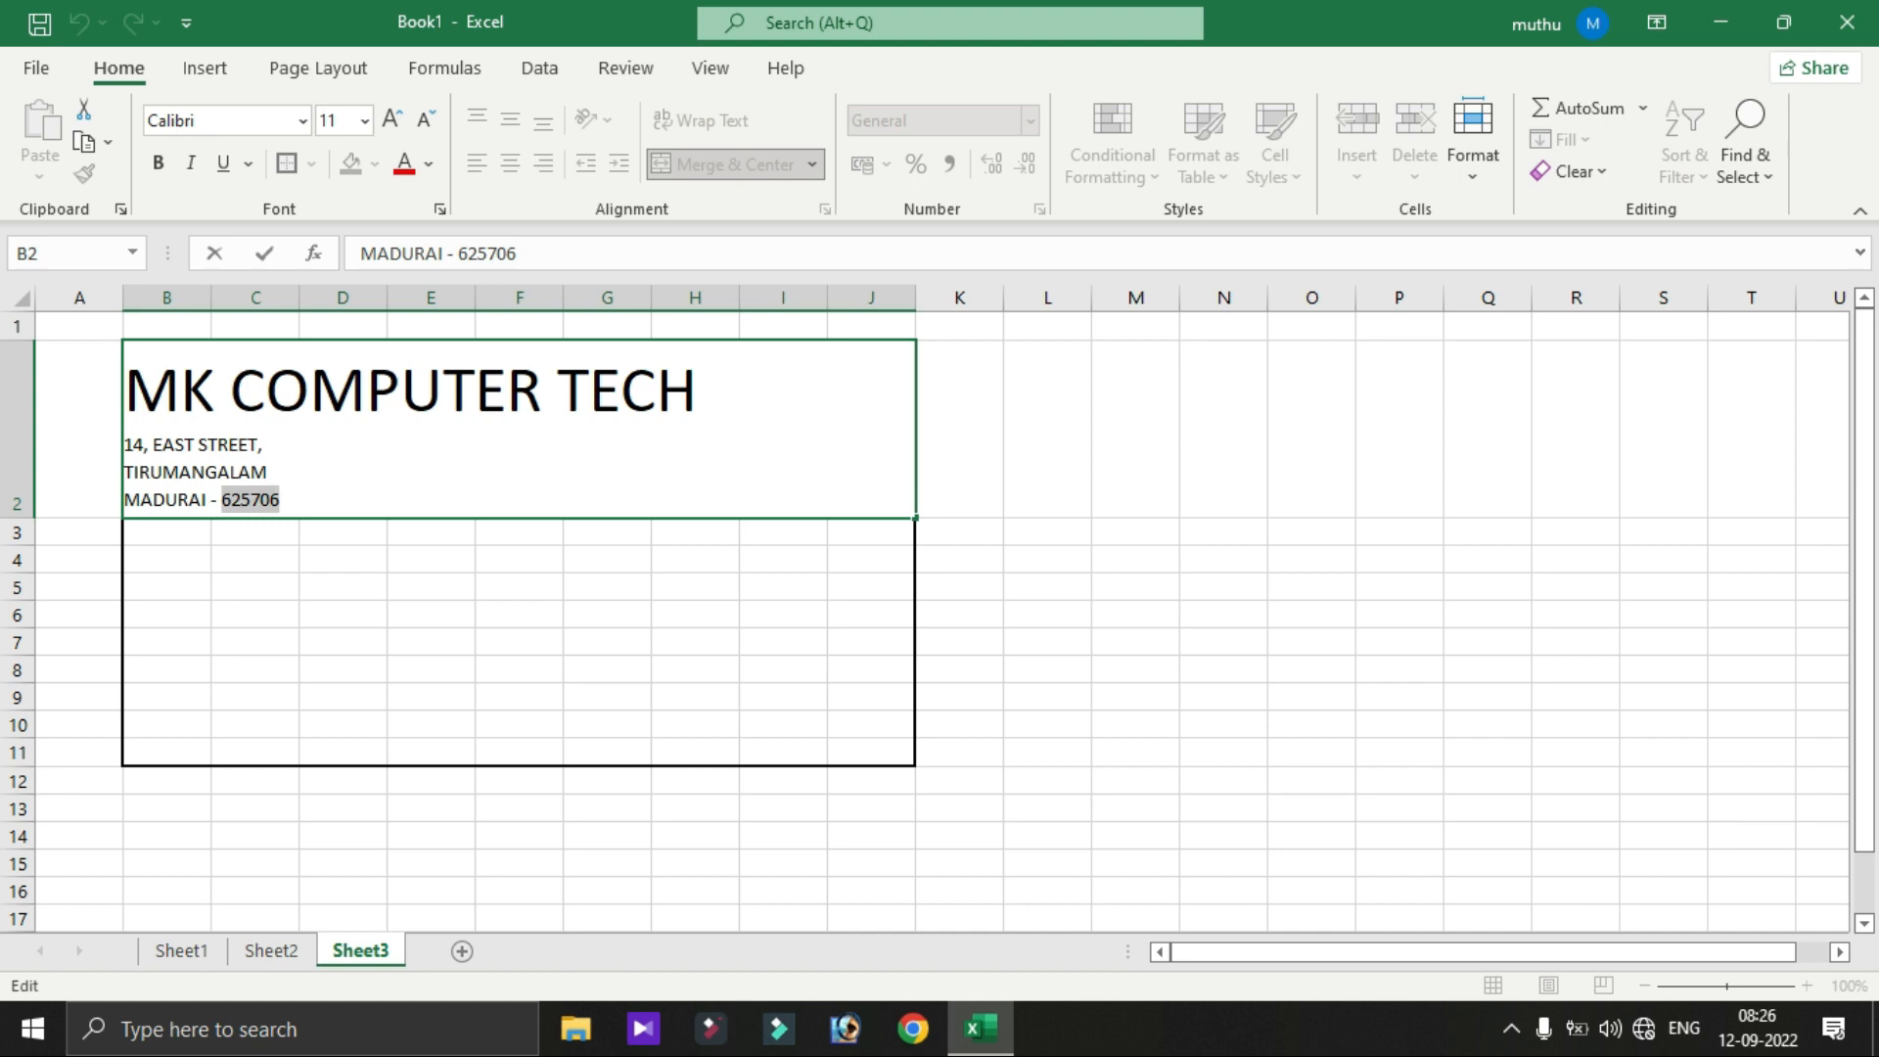
{"action": "key", "text": "ctrl+shift+Home"}
{"action": "left_click", "coordinate": [263, 444]}
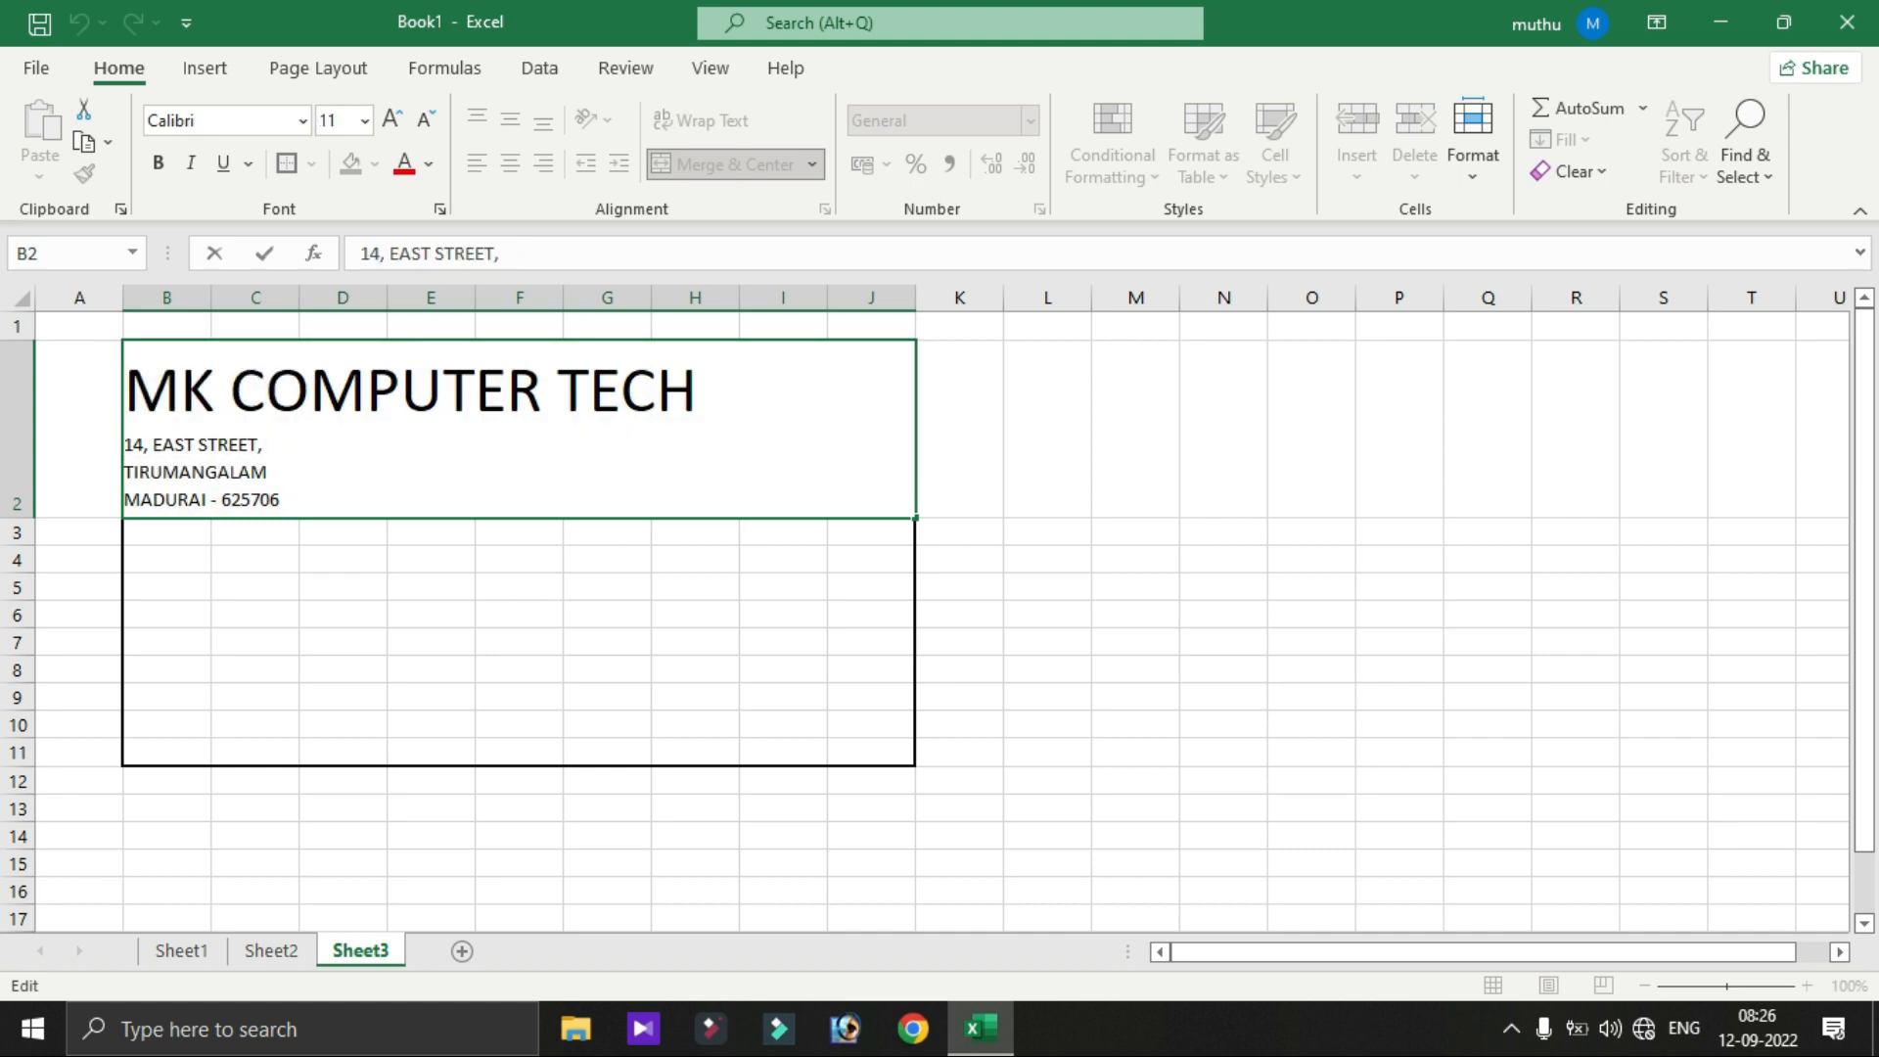
{"action": "left_click_drag", "start_coordinate": [281, 499], "coordinate": [125, 445]}
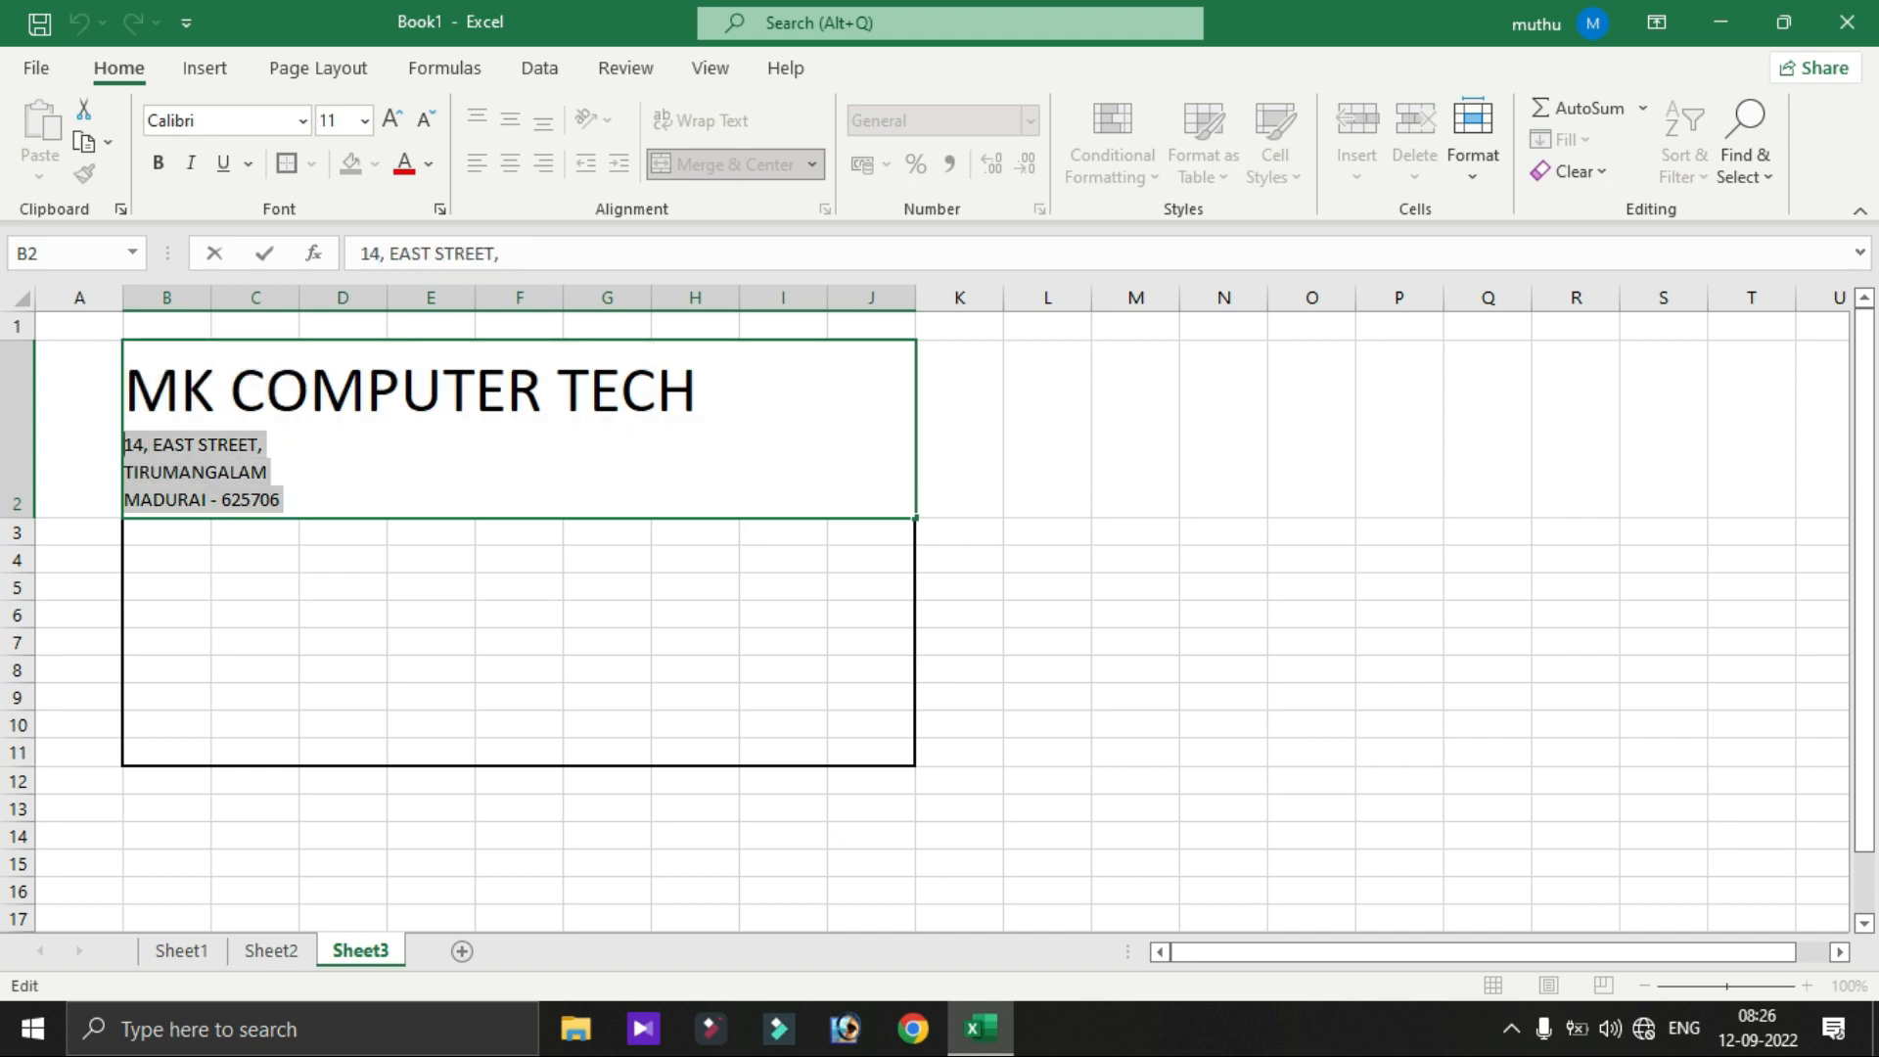
{"action": "left_click", "coordinate": [364, 121]}
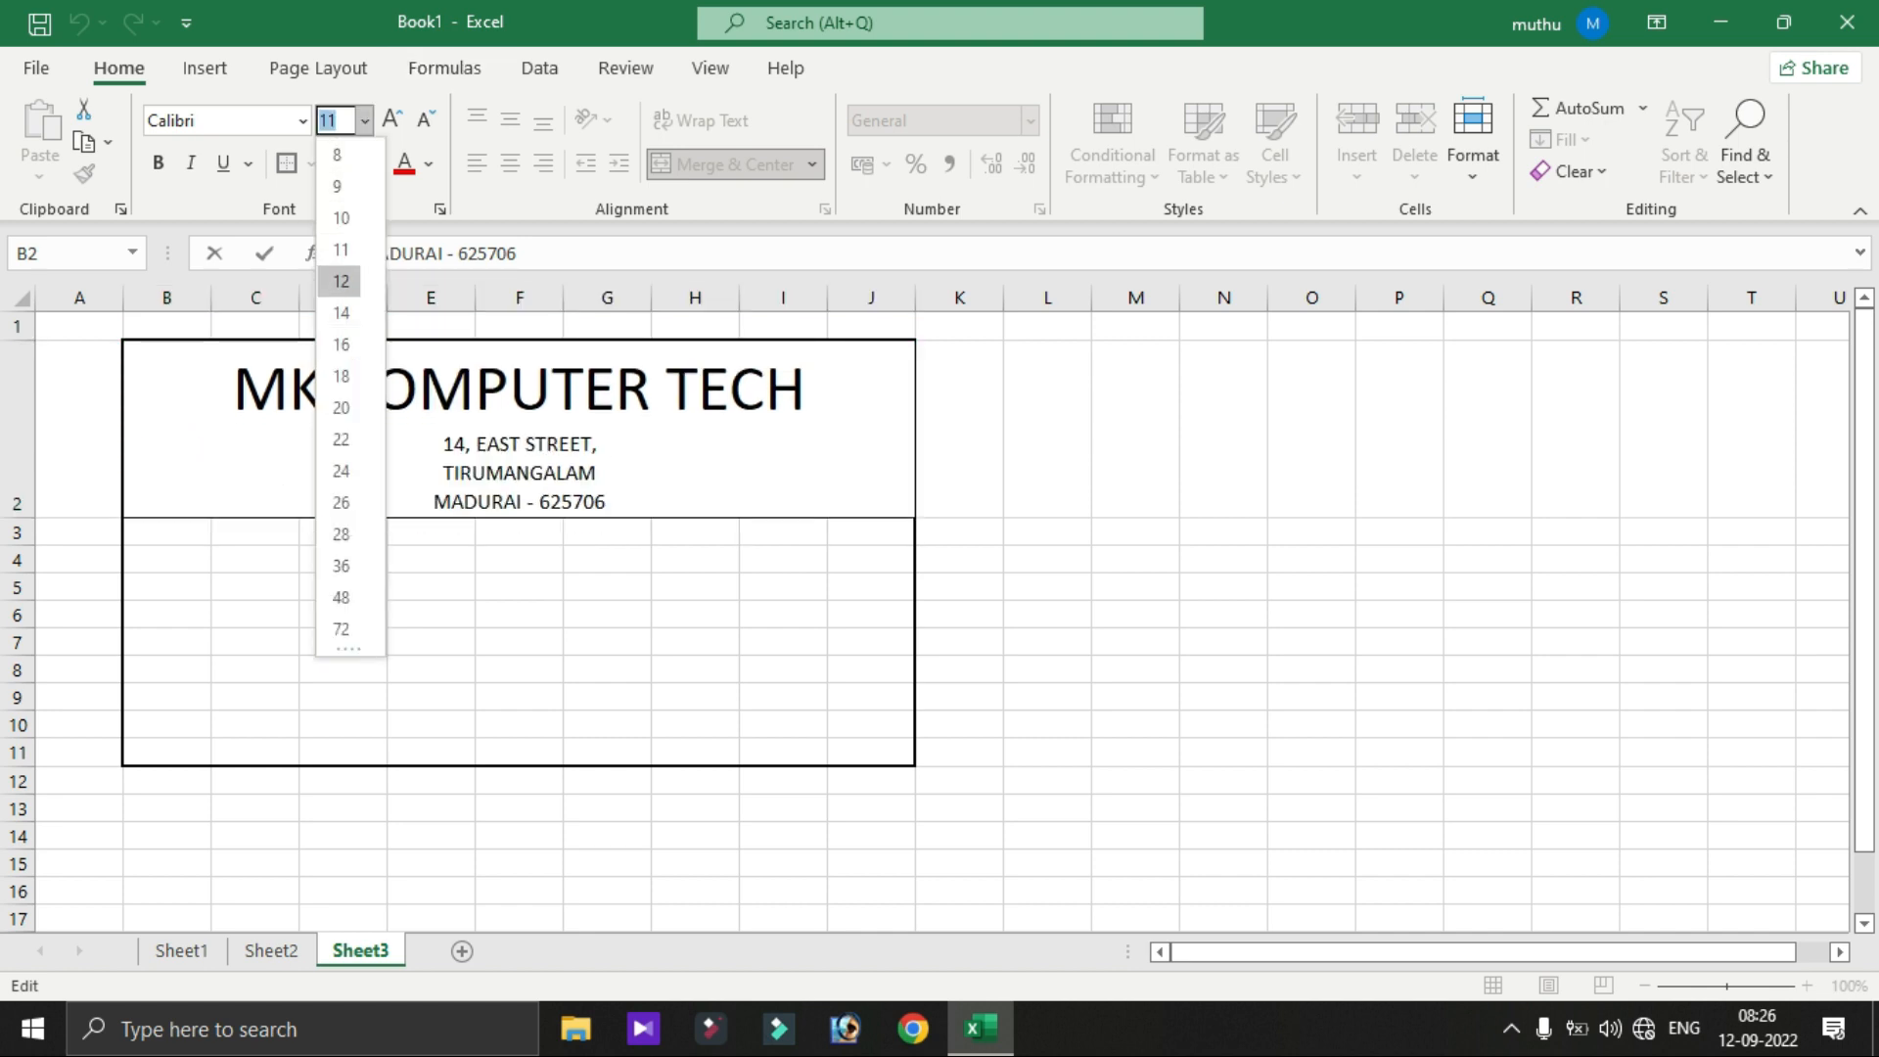
{"action": "left_click", "coordinate": [340, 281]}
{"action": "left_click", "coordinate": [685, 440]}
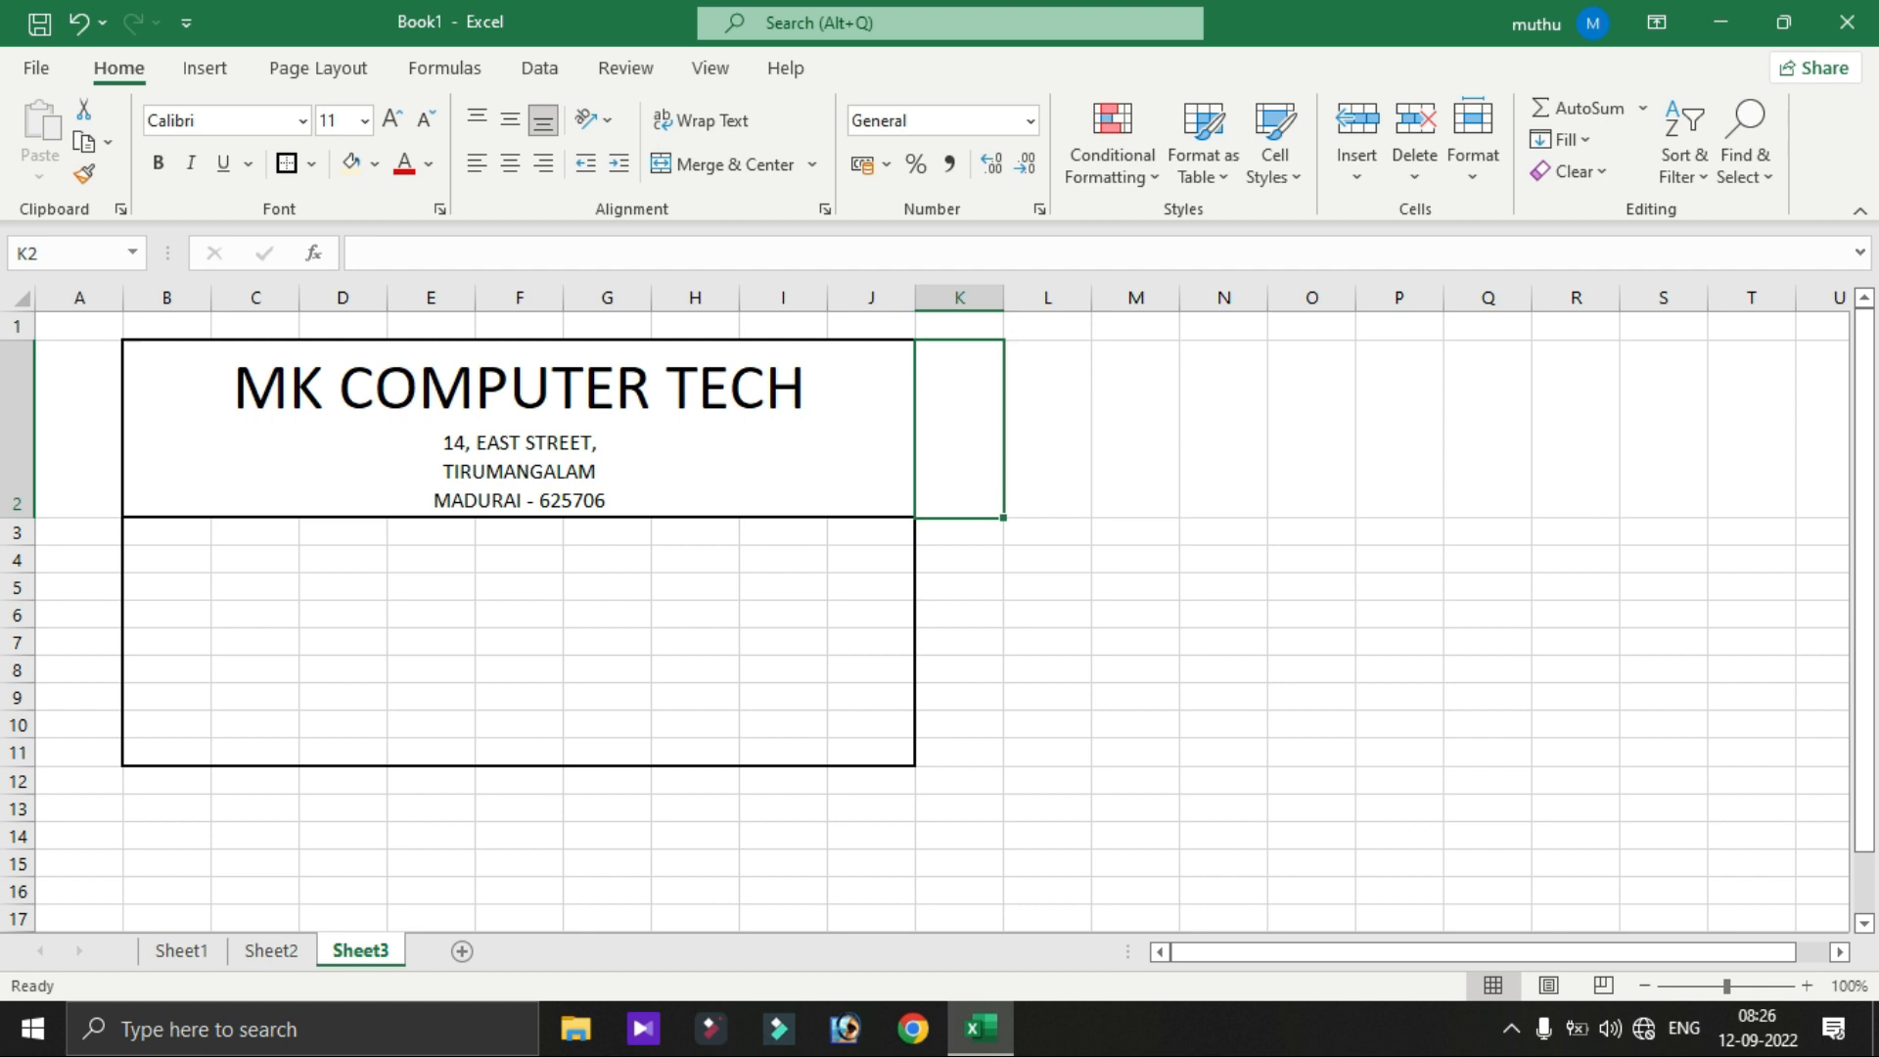
- Re-centre the header with Merge & Center and select B3 through J3
{"action": "key", "text": "alt+h"}
{"action": "key", "text": "m"}
{"action": "key", "text": "c"}
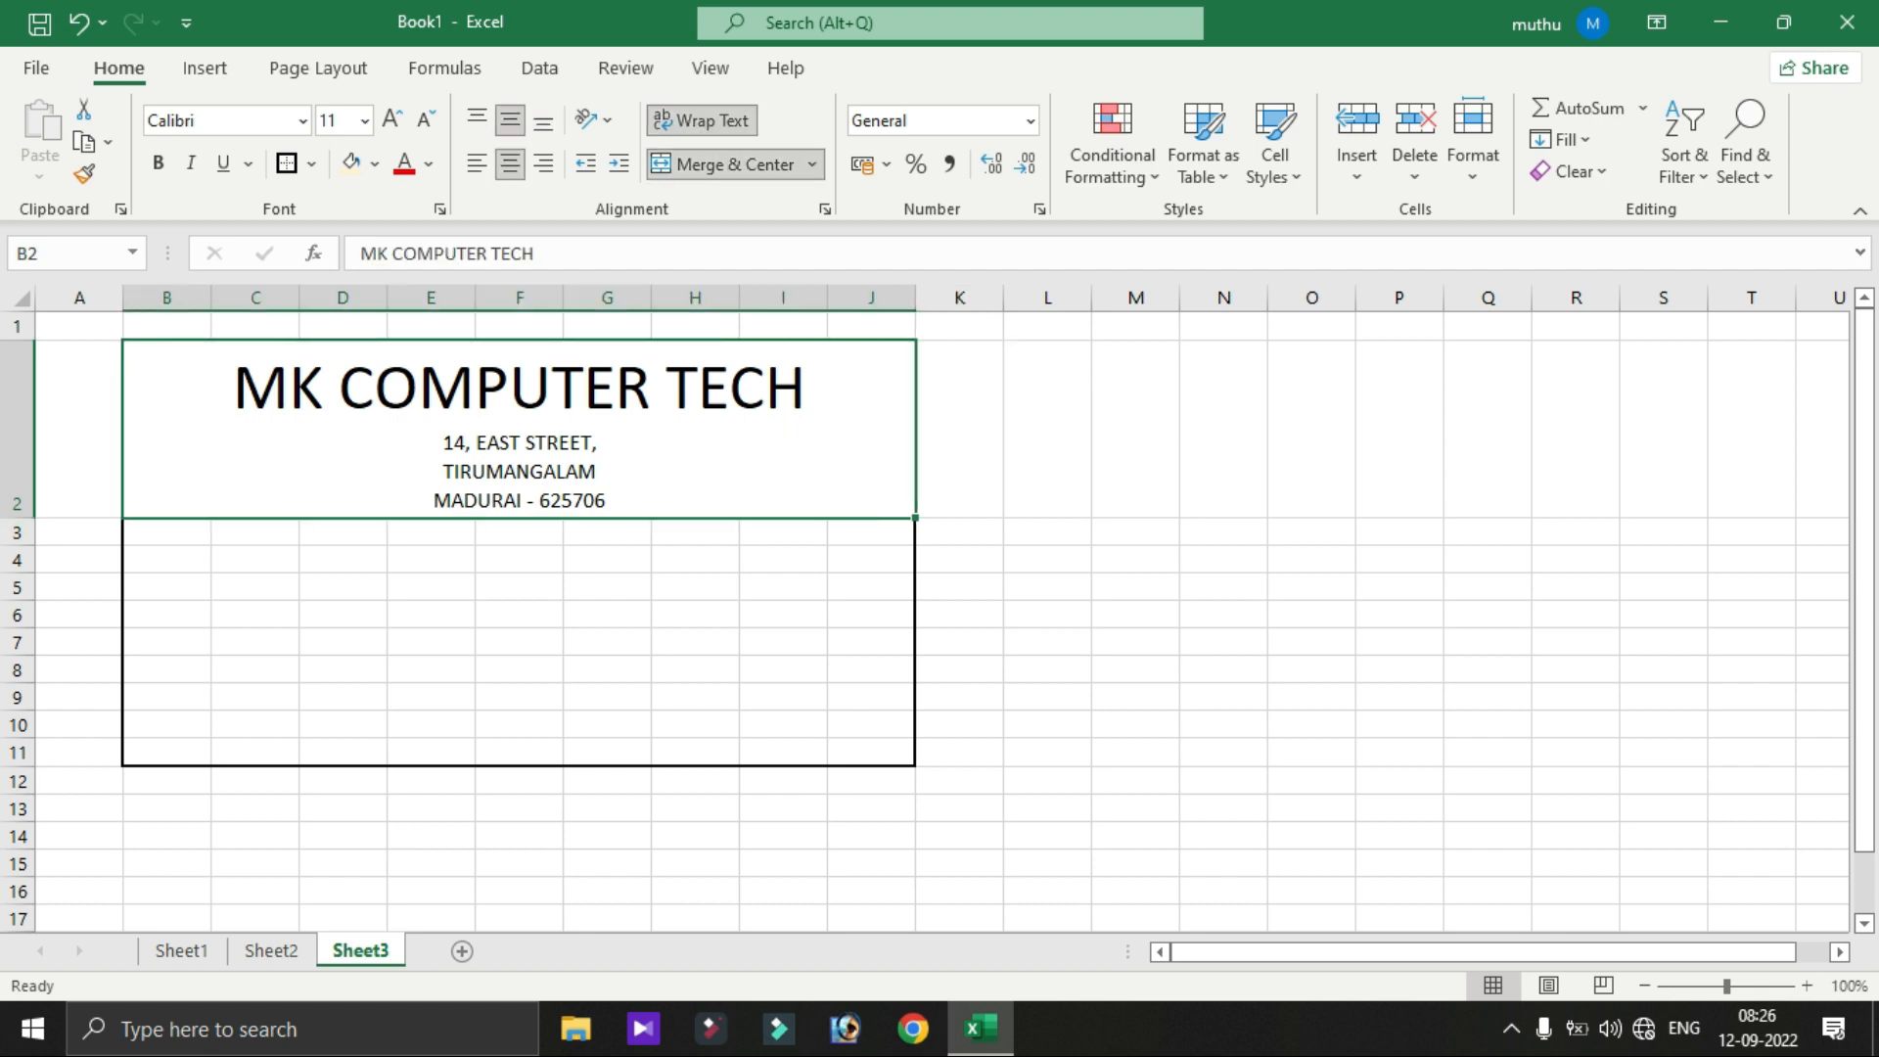
{"action": "left_click_drag", "start_coordinate": [162, 531], "coordinate": [871, 531]}
{"action": "key", "text": "alt+h"}
- Merge B3:J3, enter INVOICE COPY and give it a thick outline
{"action": "key", "text": "m"}
{"action": "key", "text": "m"}
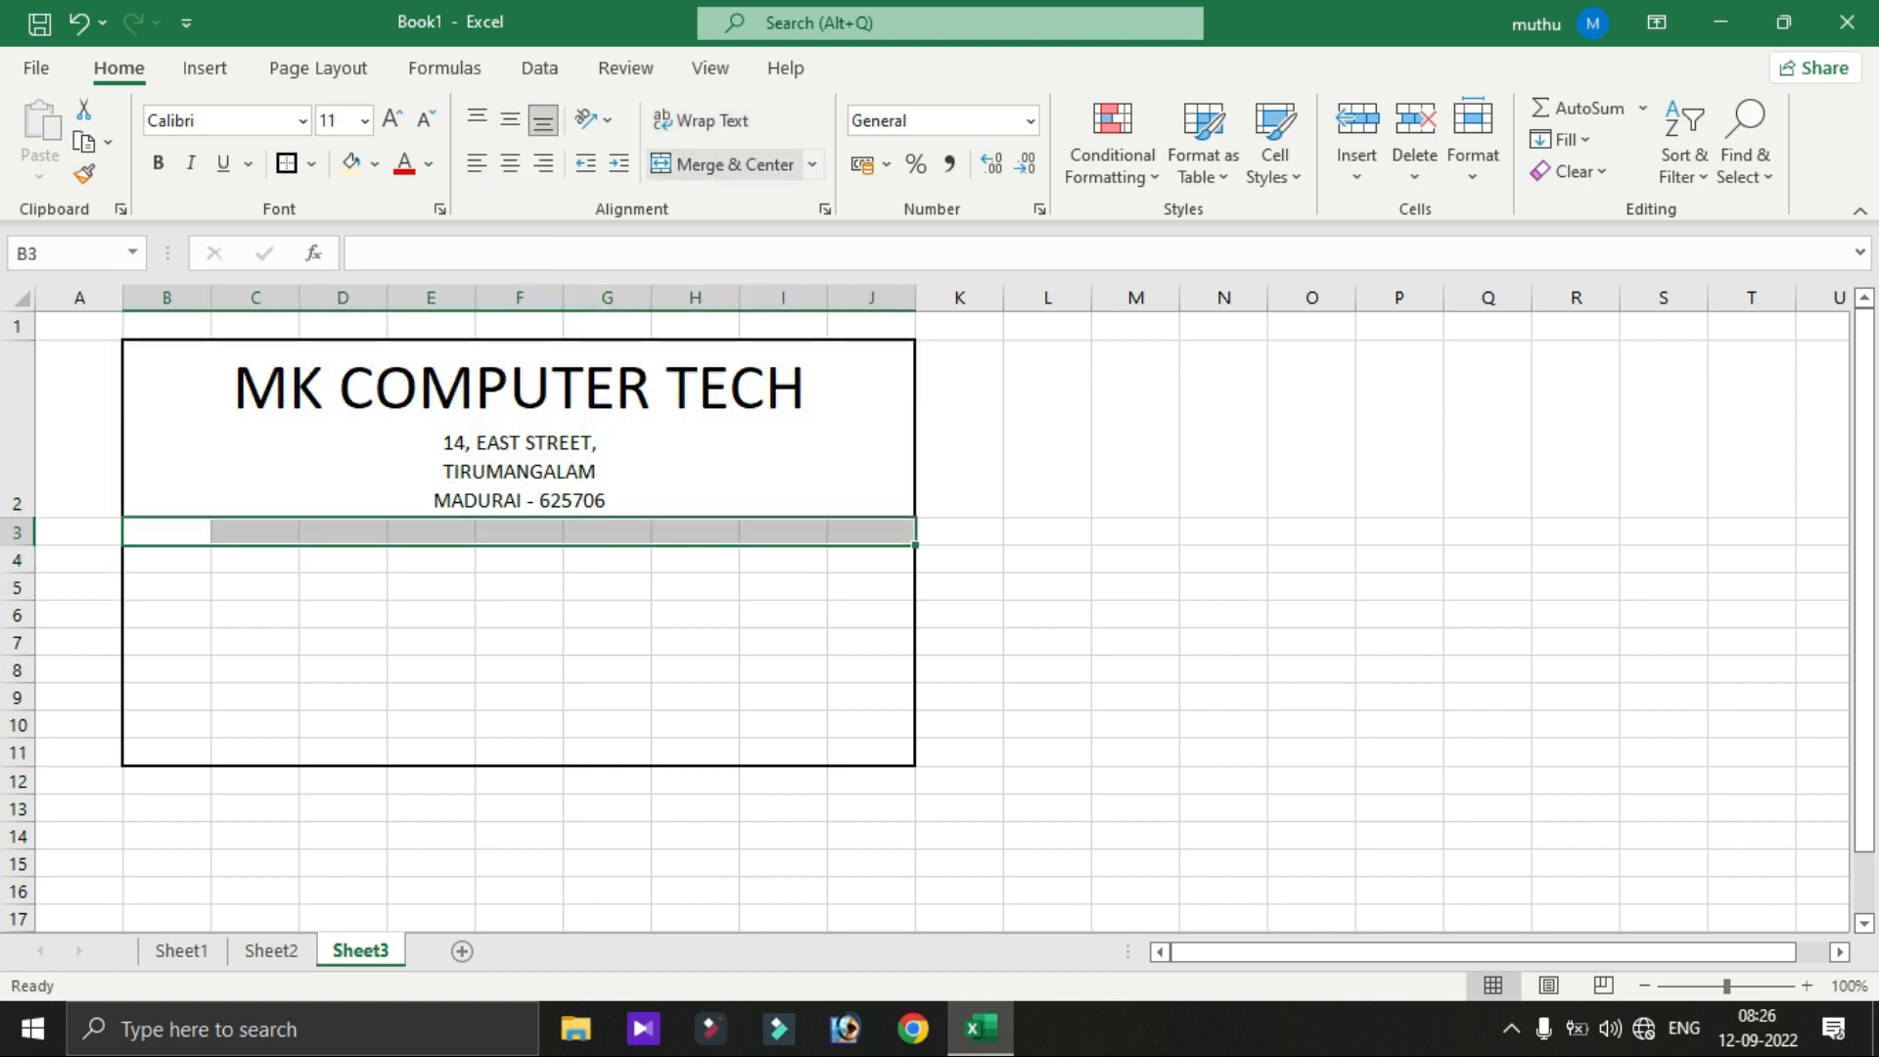
{"action": "left_click", "coordinate": [725, 165]}
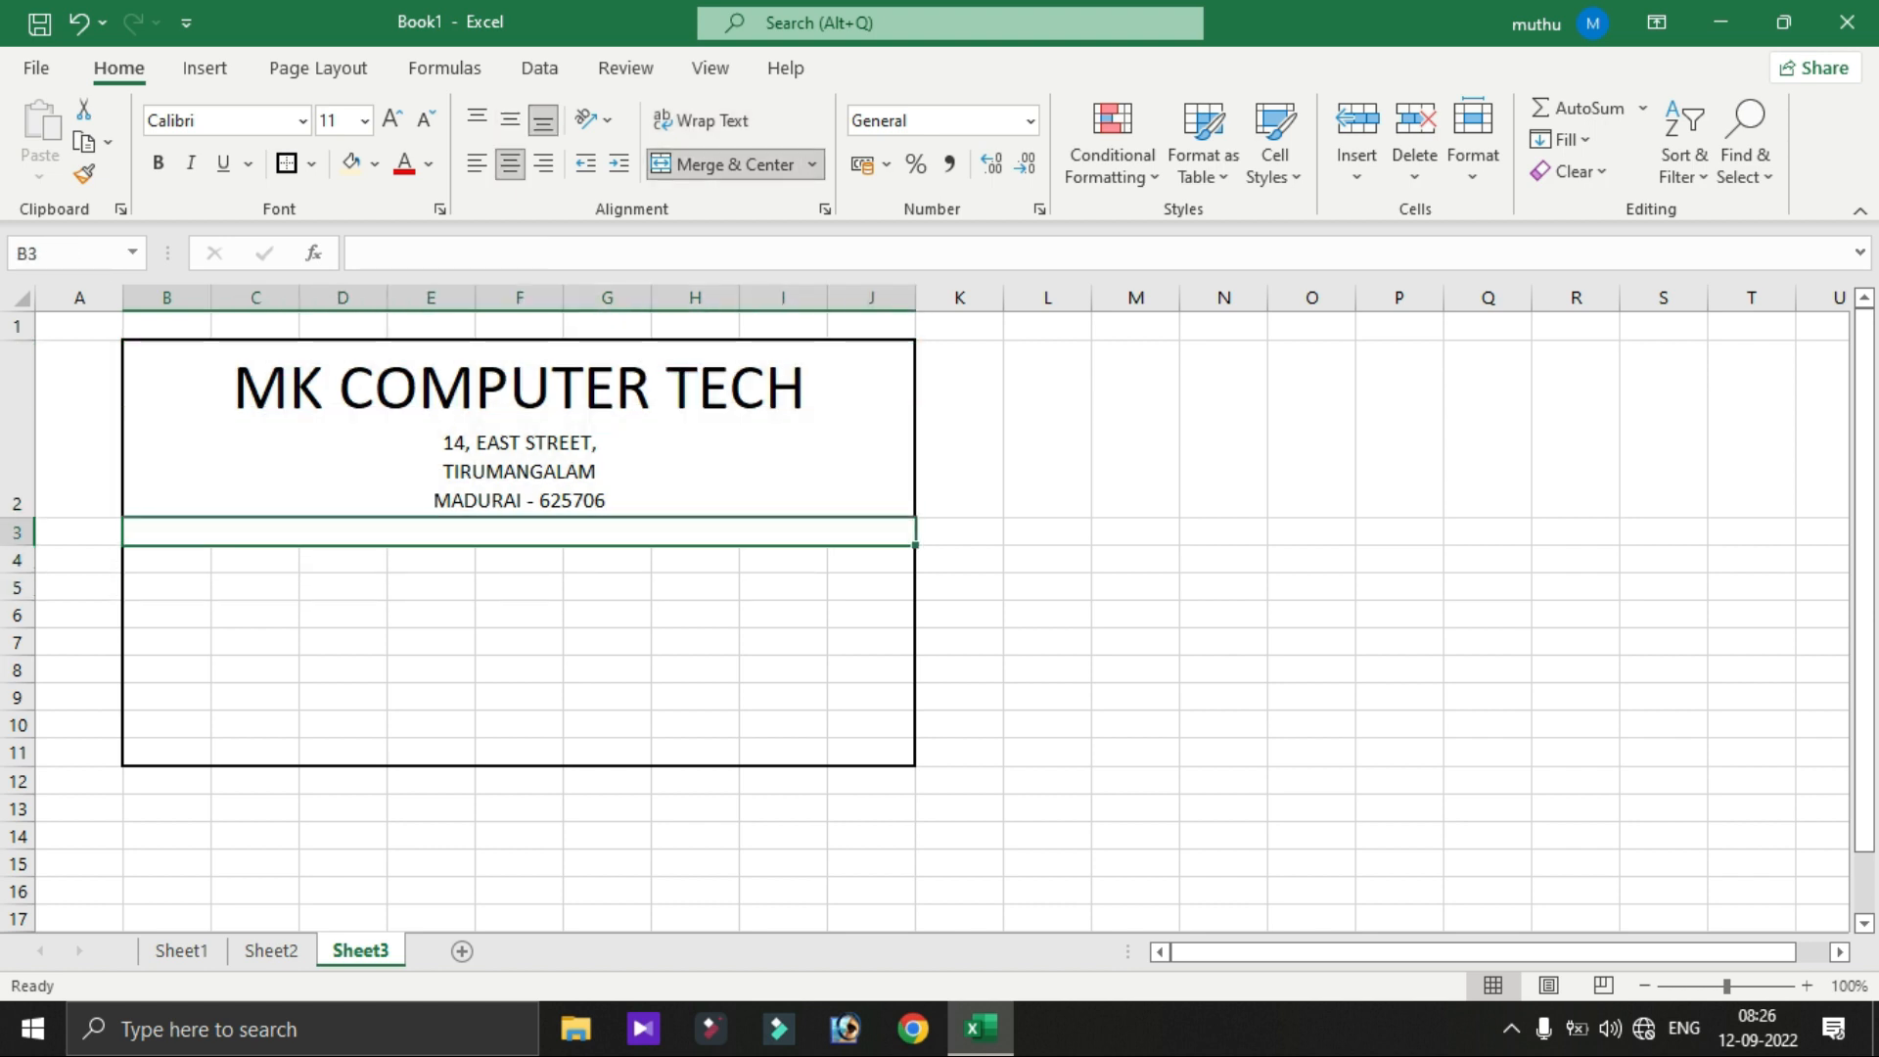
{"action": "type", "text": "INVOICE COPY"}
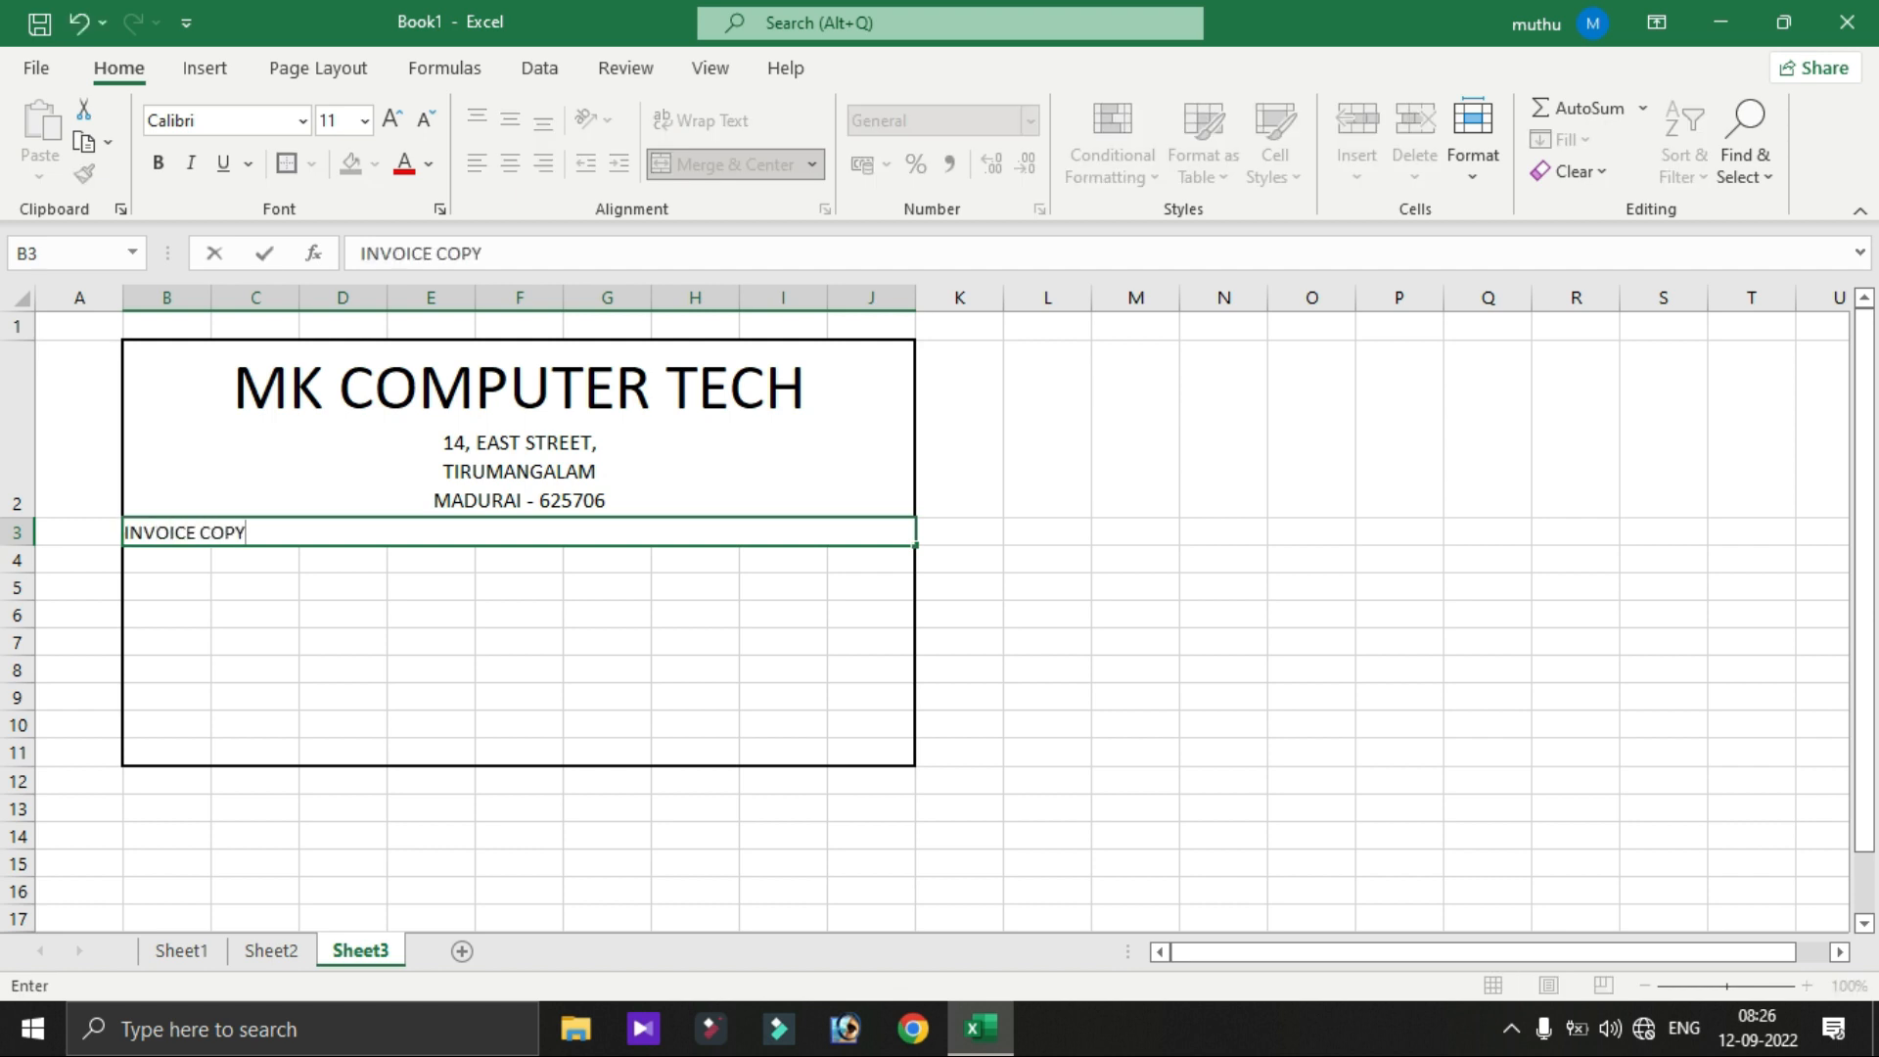
{"action": "key", "text": "Return"}
{"action": "left_click", "coordinate": [519, 533]}
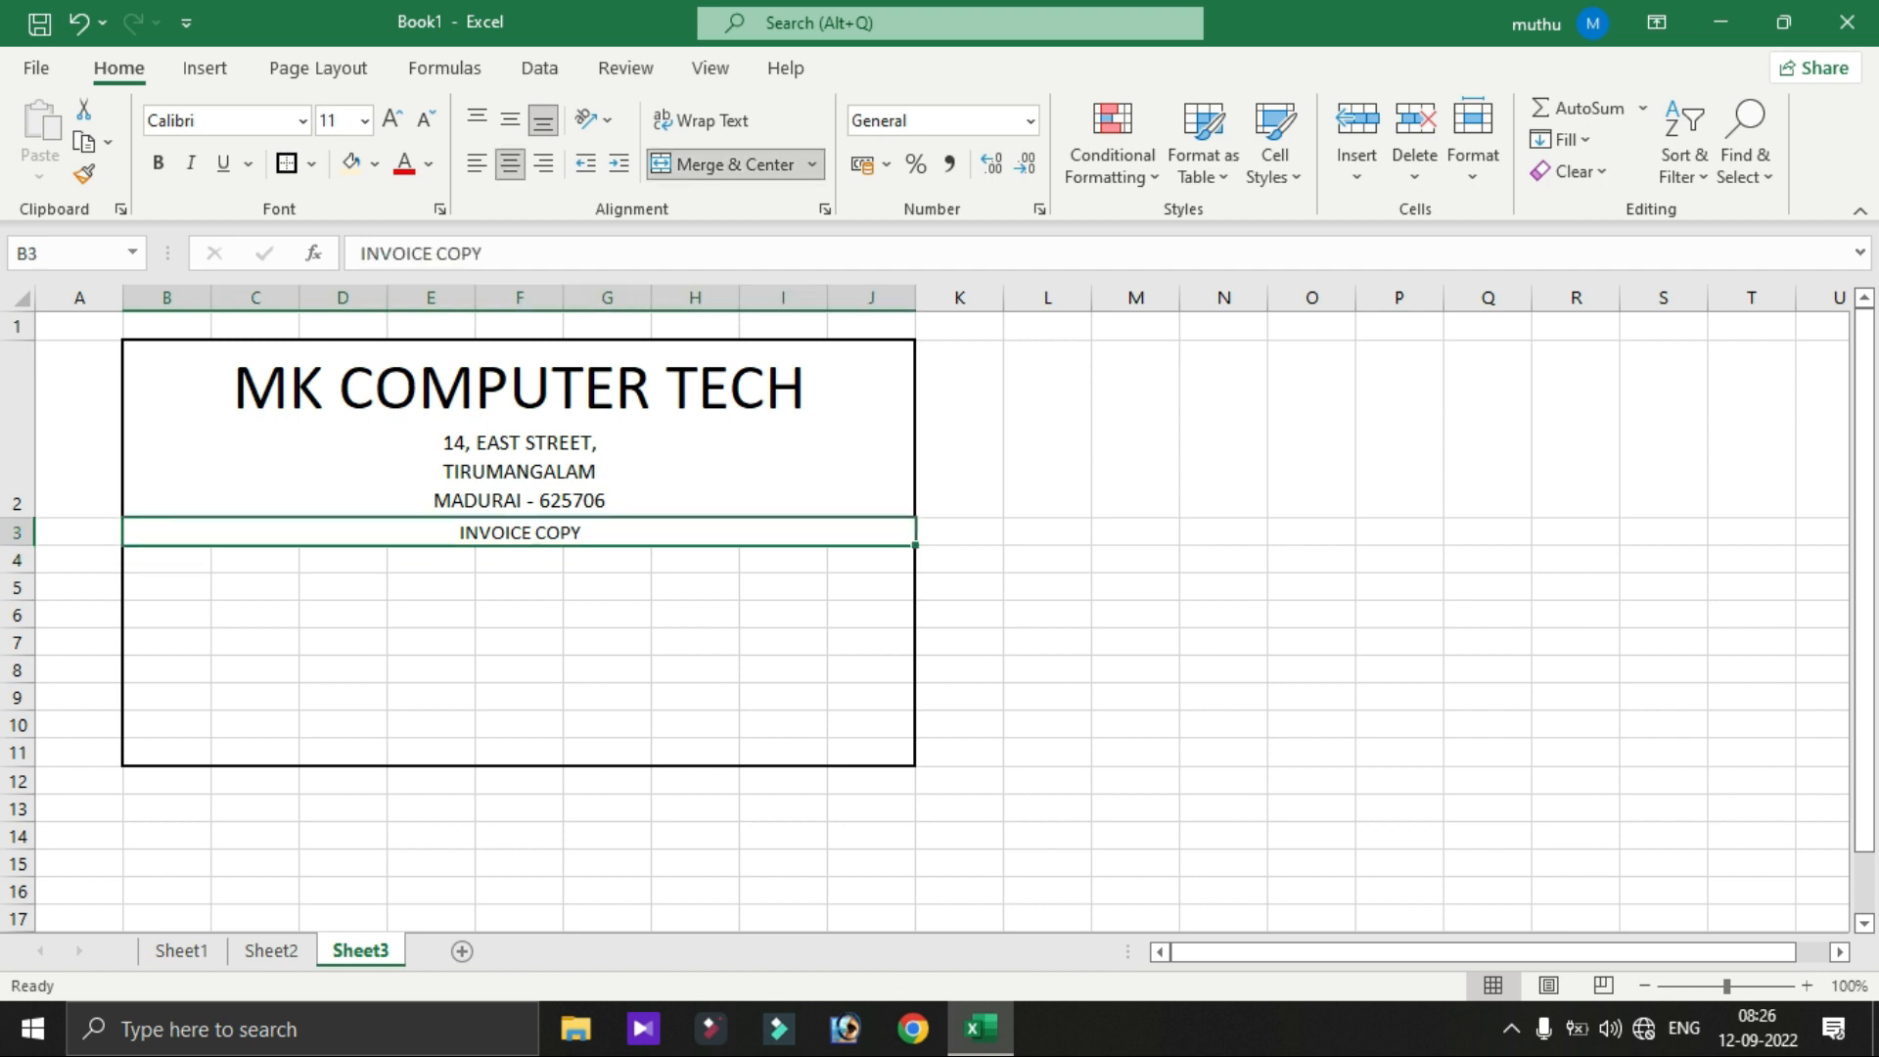
{"action": "left_click", "coordinate": [286, 165]}
{"action": "left_click", "coordinate": [960, 430]}
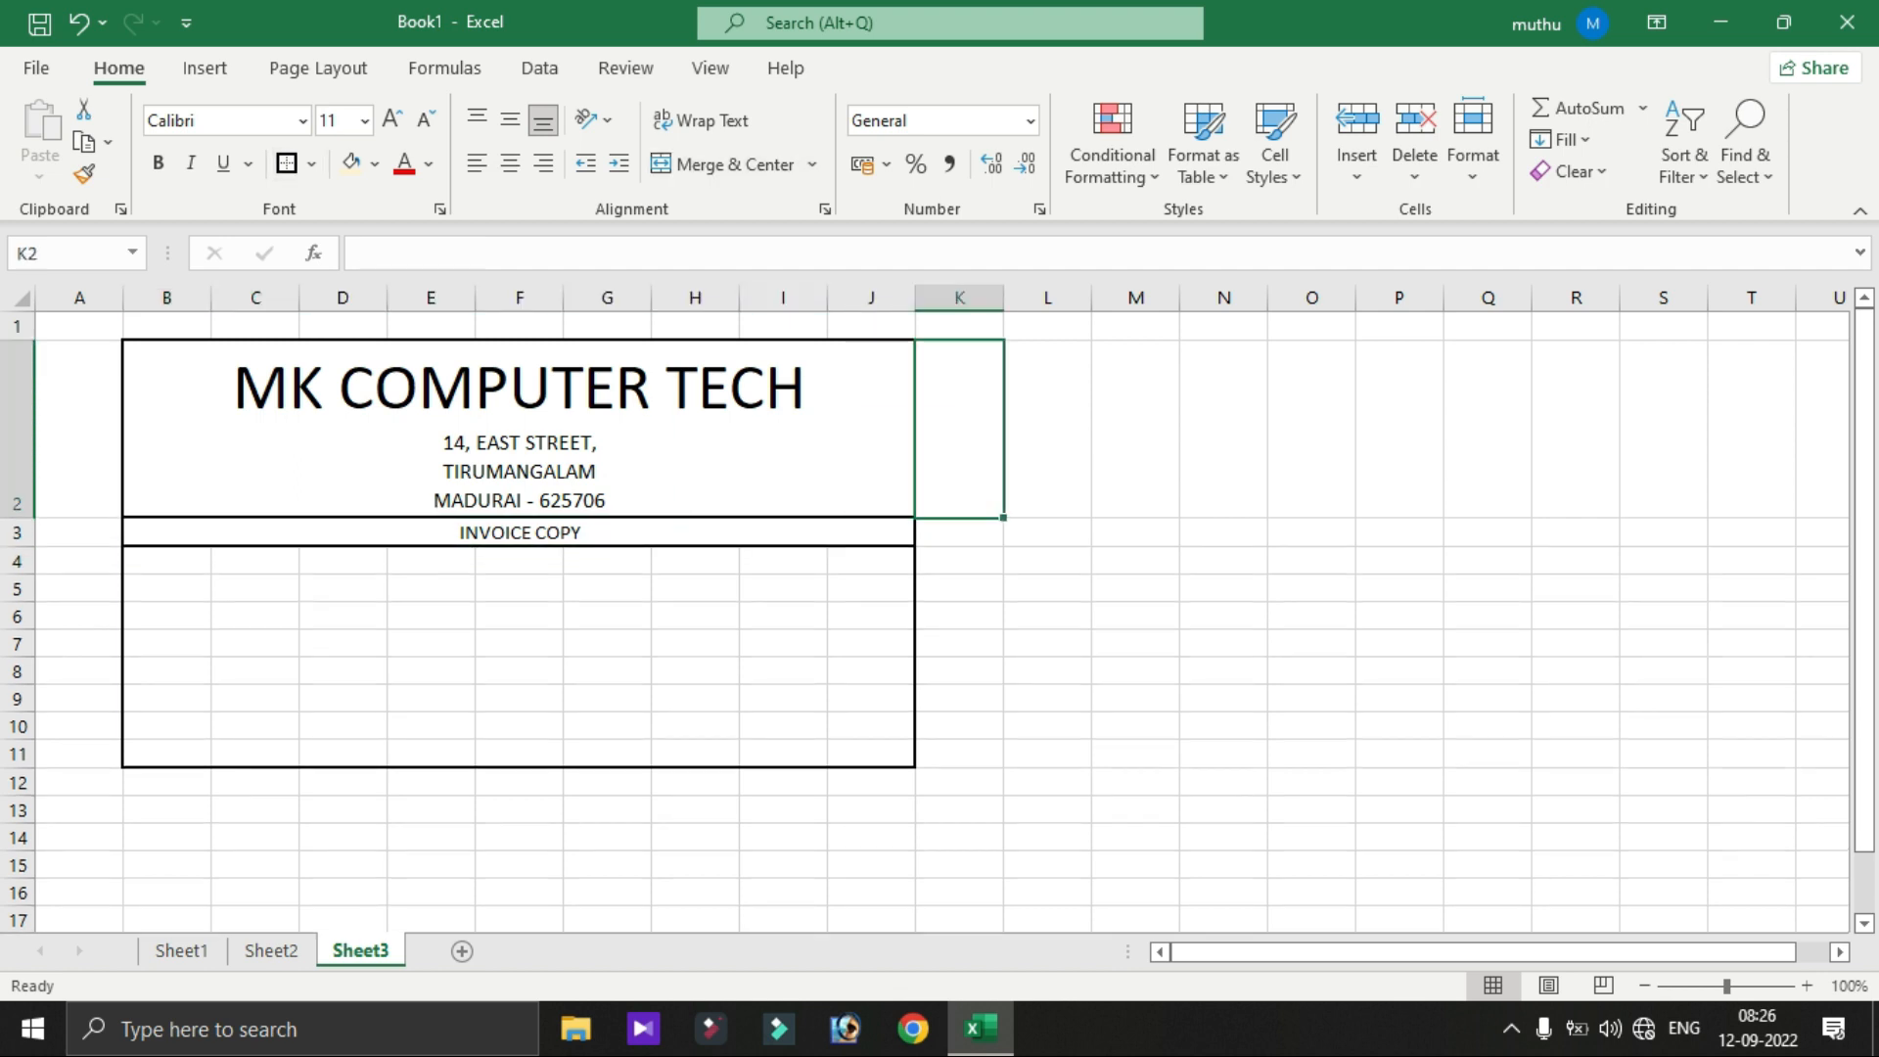
{"action": "left_click", "coordinate": [1047, 616]}
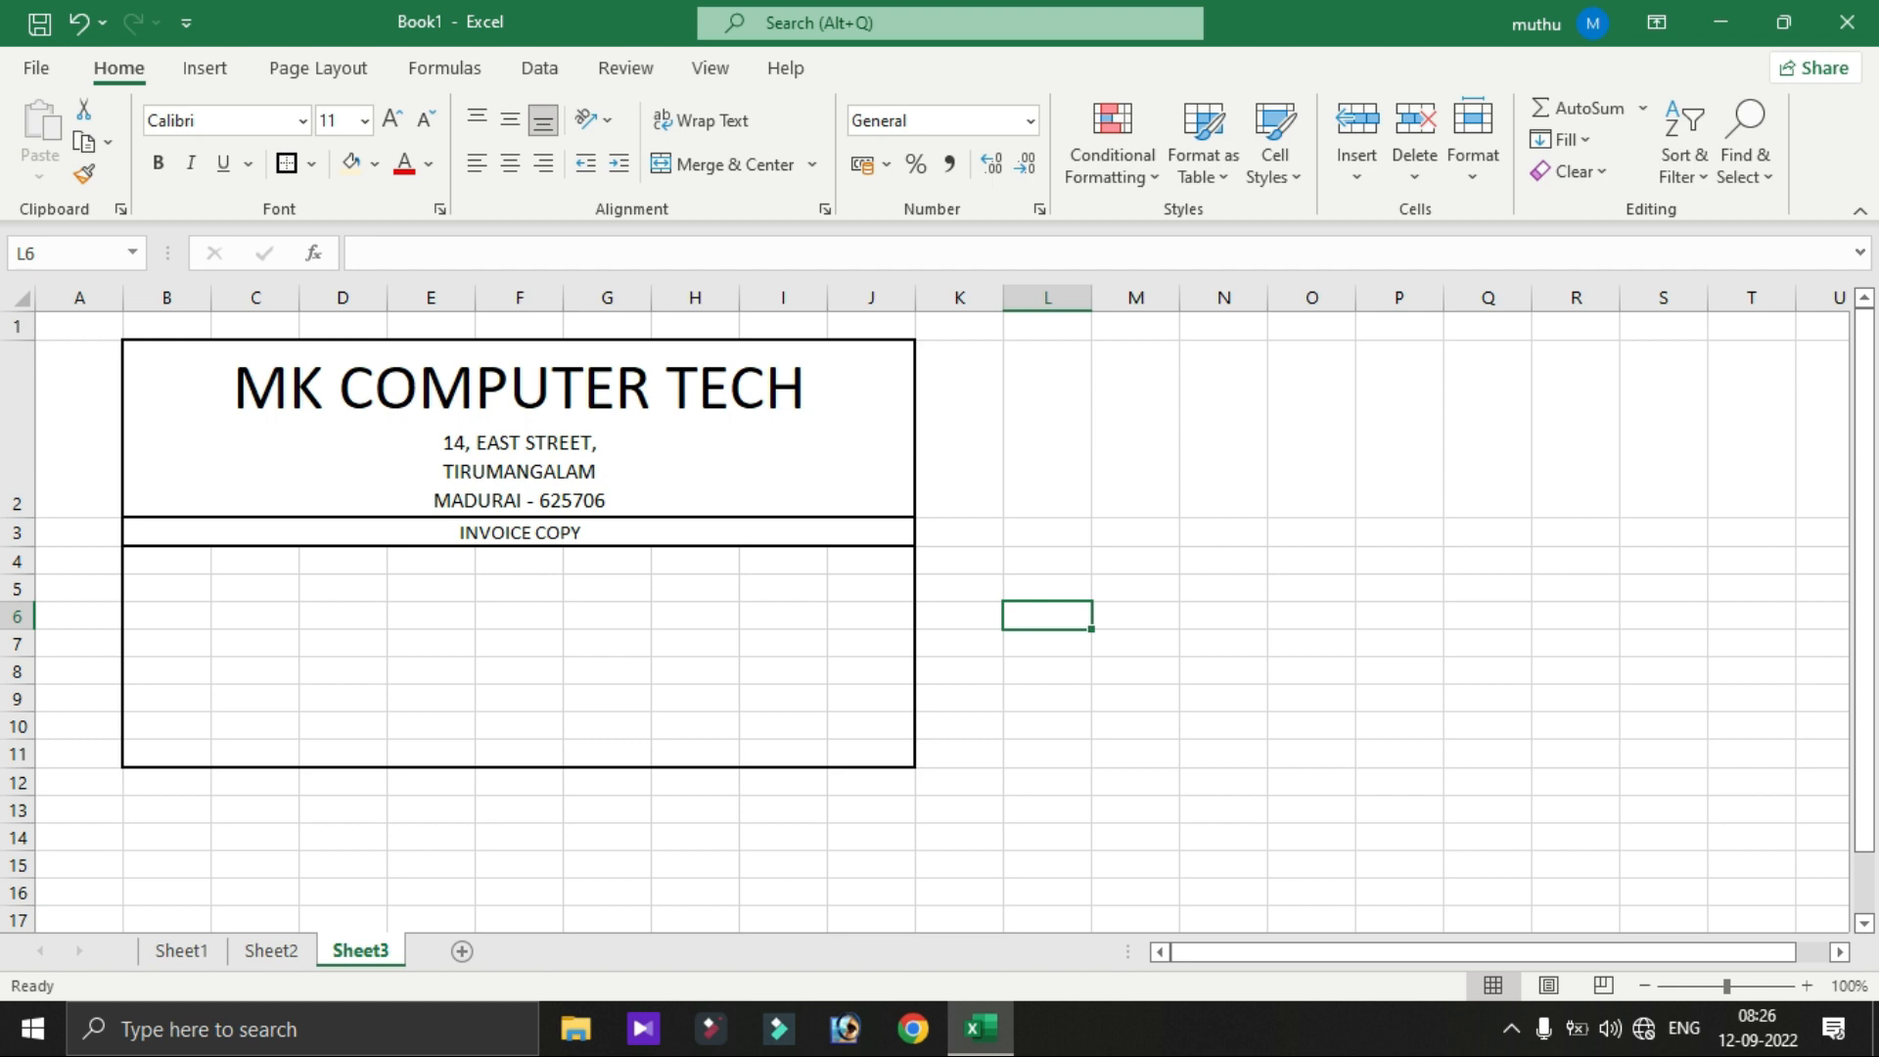
- Unmerge row 3 and re-merge INVOICE COPY across B3:H3 only
{"action": "left_click", "coordinate": [519, 533]}
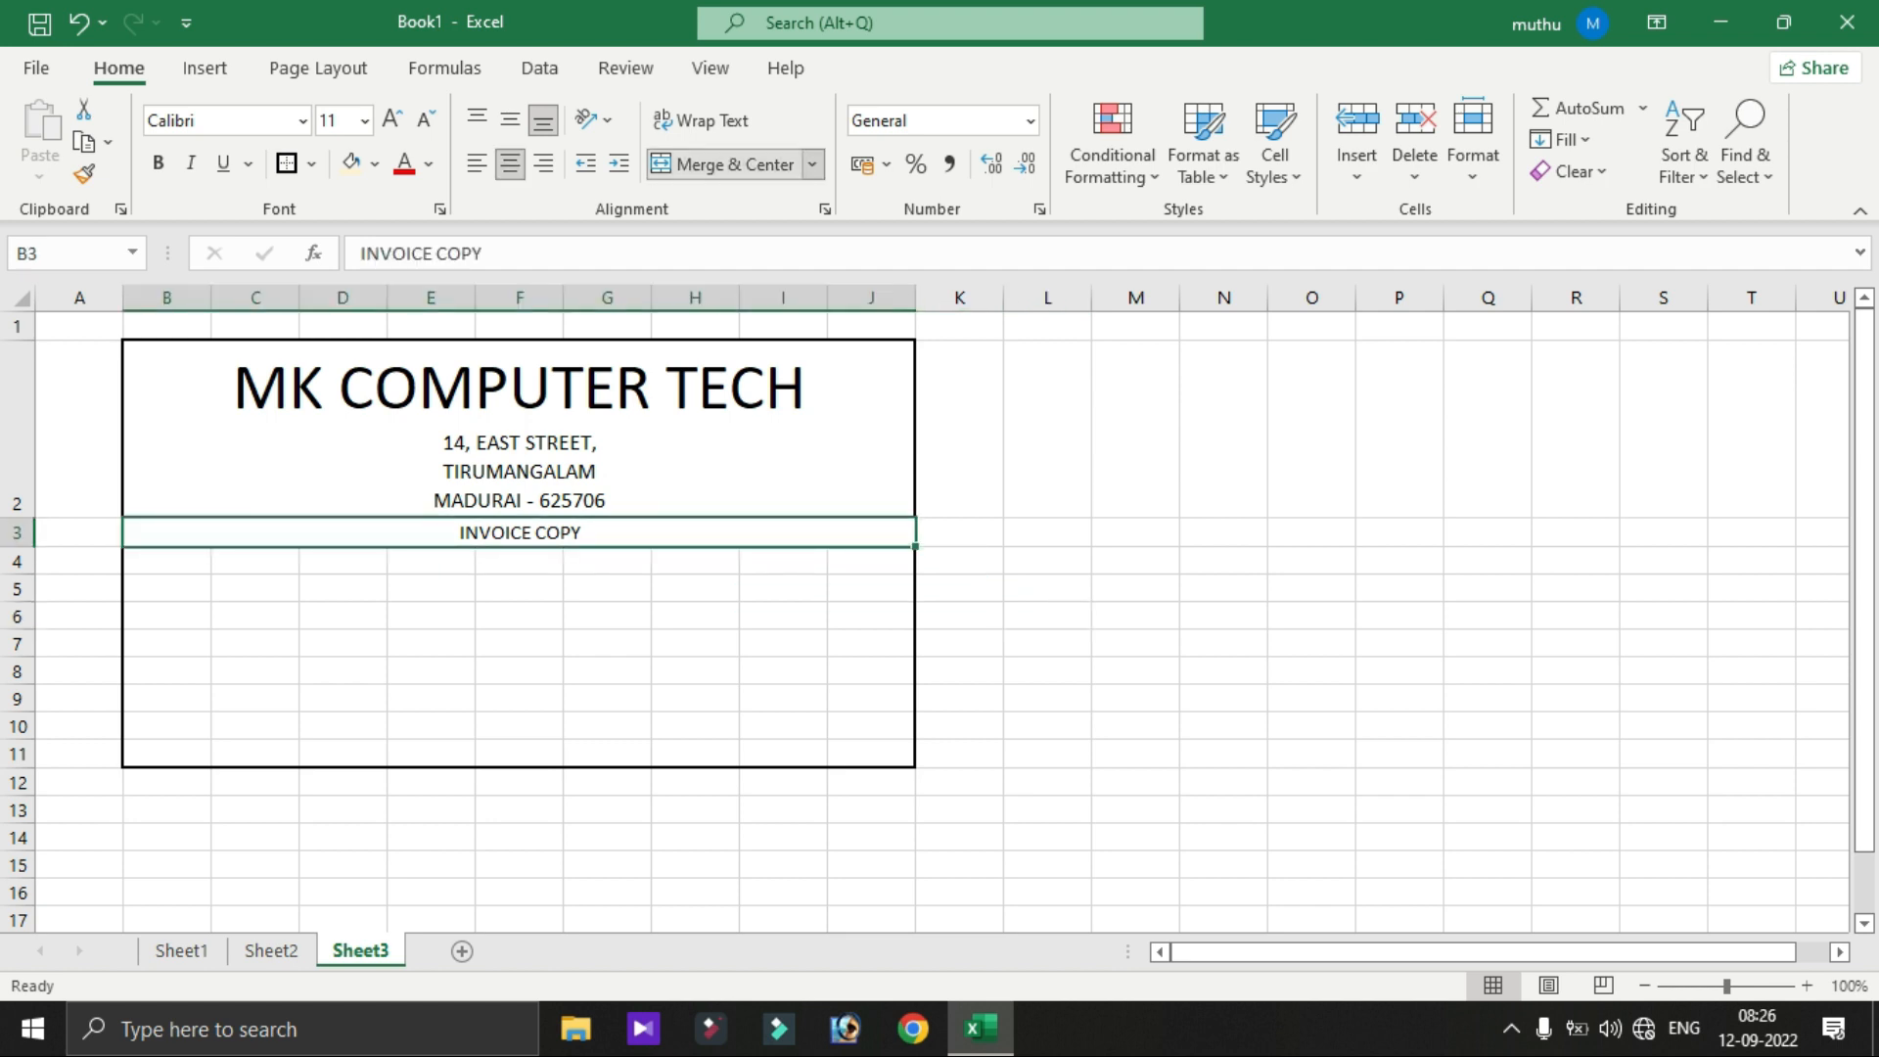
{"action": "left_click", "coordinate": [724, 164]}
{"action": "left_click", "coordinate": [783, 532]}
{"action": "left_click_drag", "start_coordinate": [694, 532], "coordinate": [176, 532]}
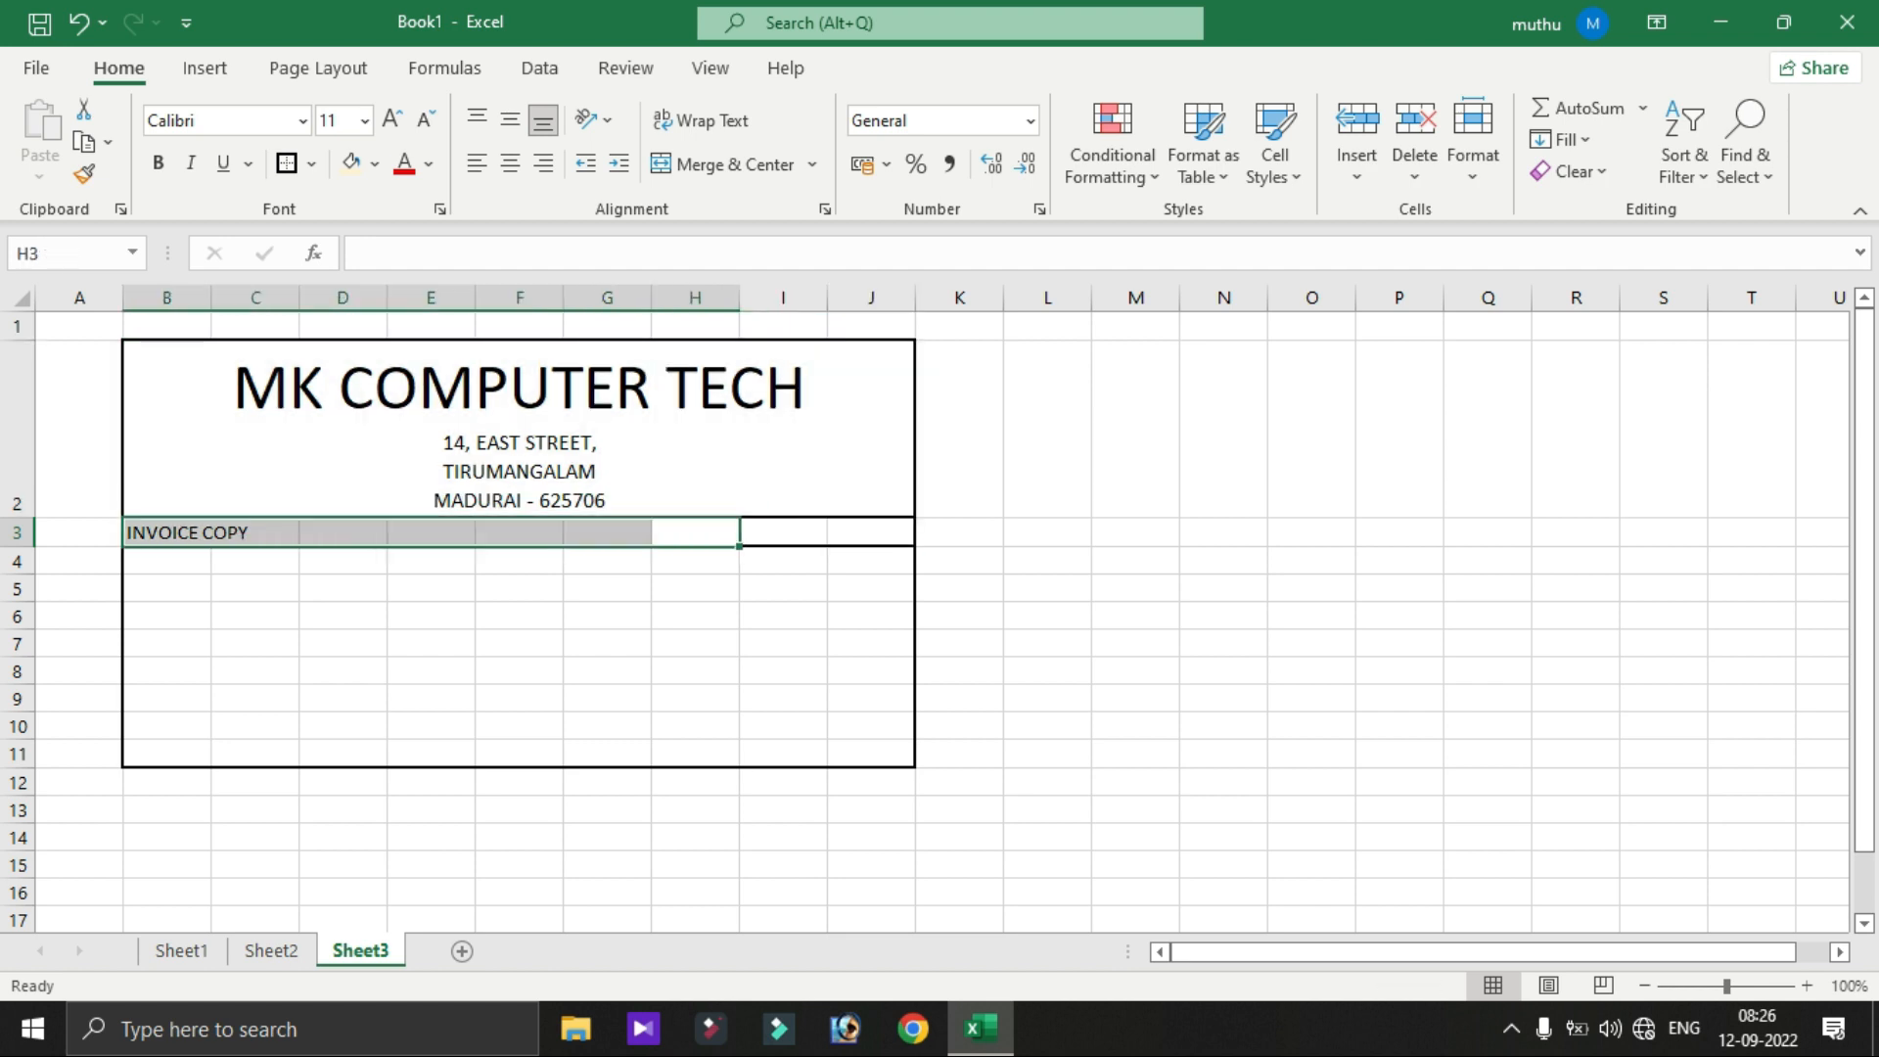
{"action": "left_click", "coordinate": [724, 164]}
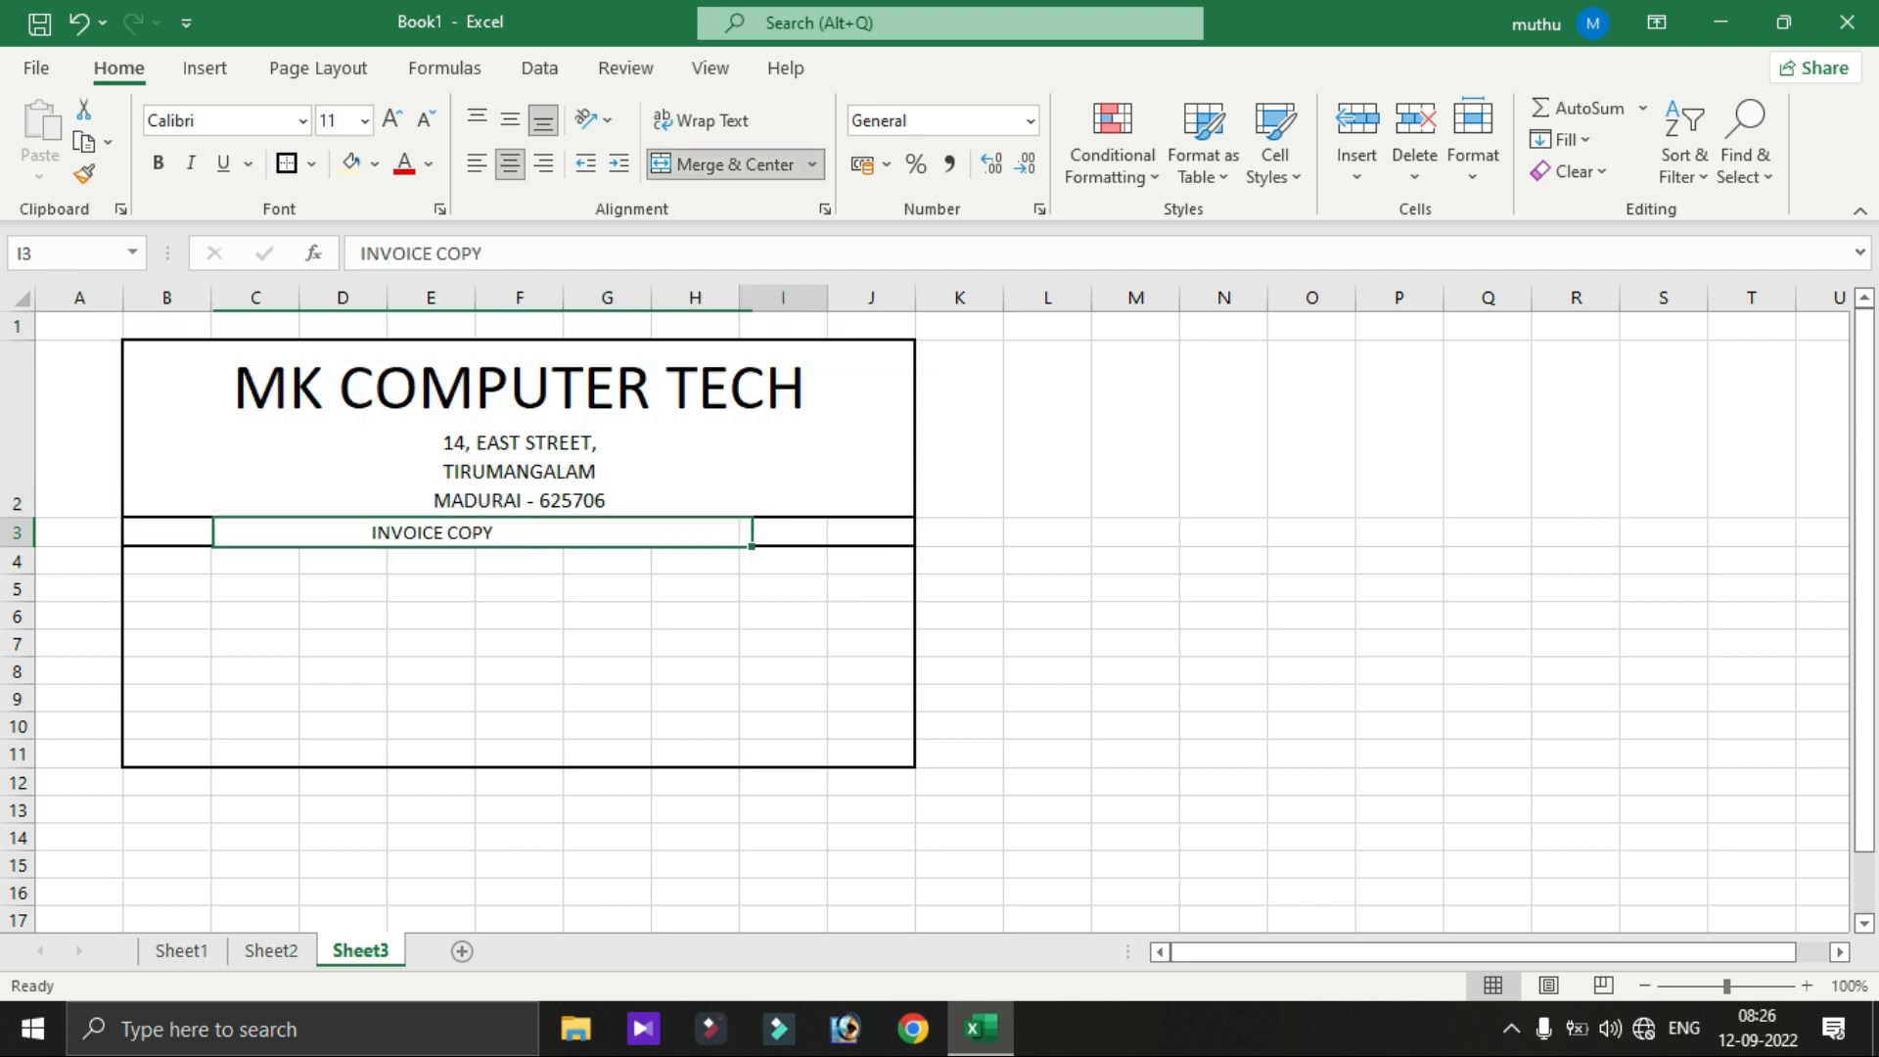
- Type DATE: in I3 and merge it across I3:J3
{"action": "type", "text": "DATE"}
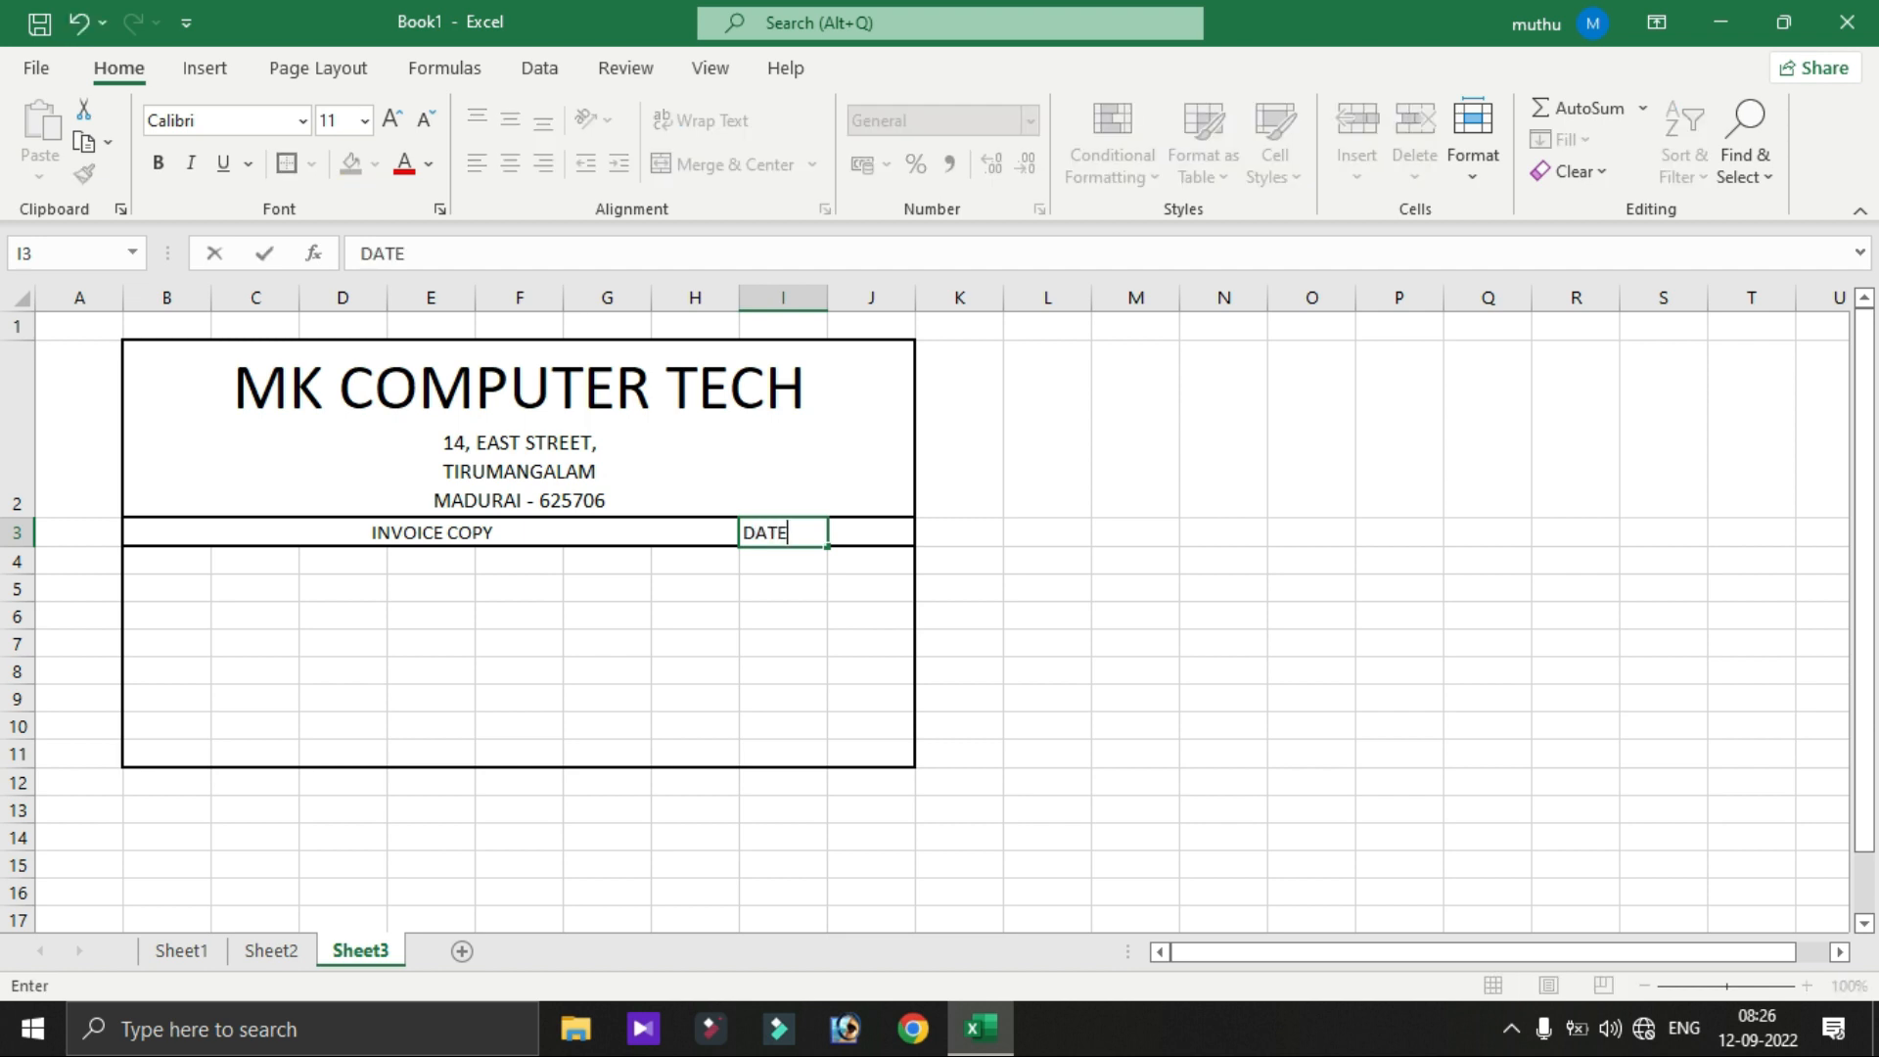
{"action": "type", "text": ":"}
{"action": "key", "text": "Tab"}
{"action": "key", "text": "Right"}
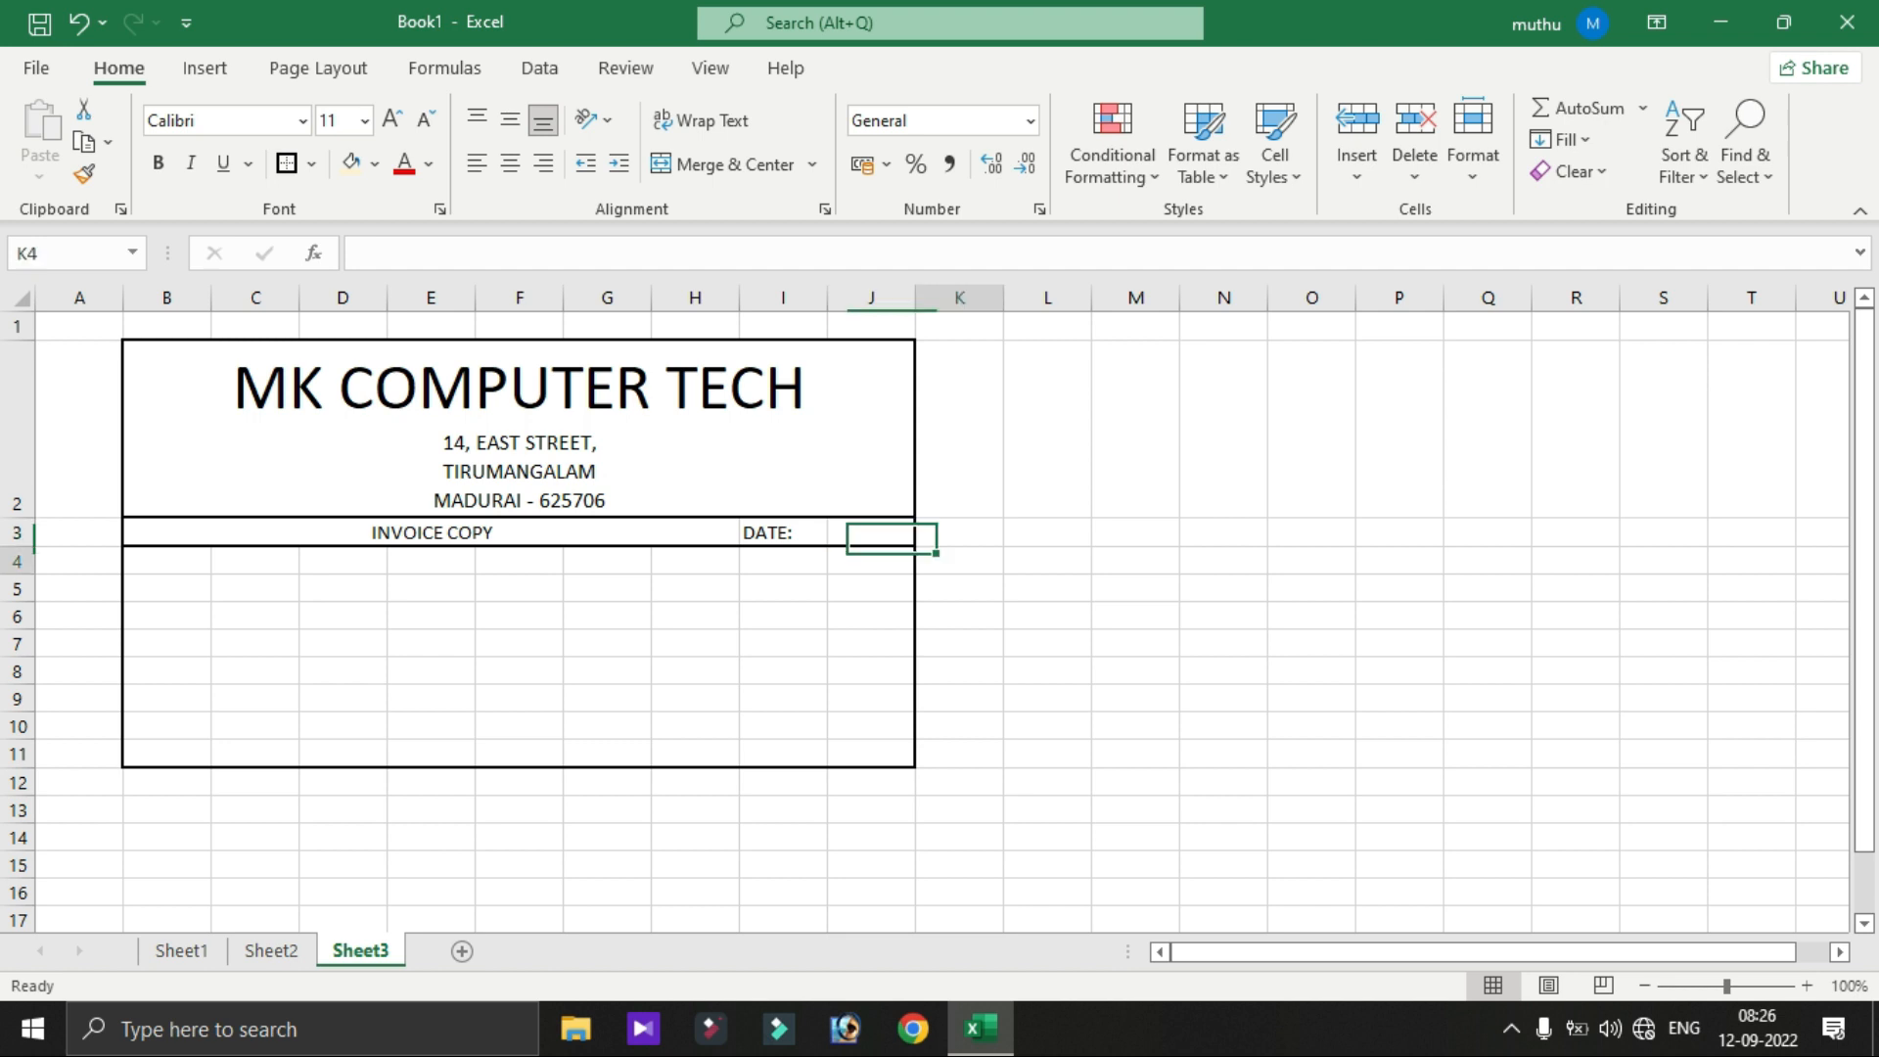
{"action": "key", "text": "Left"}
{"action": "key", "text": "shift+Left"}
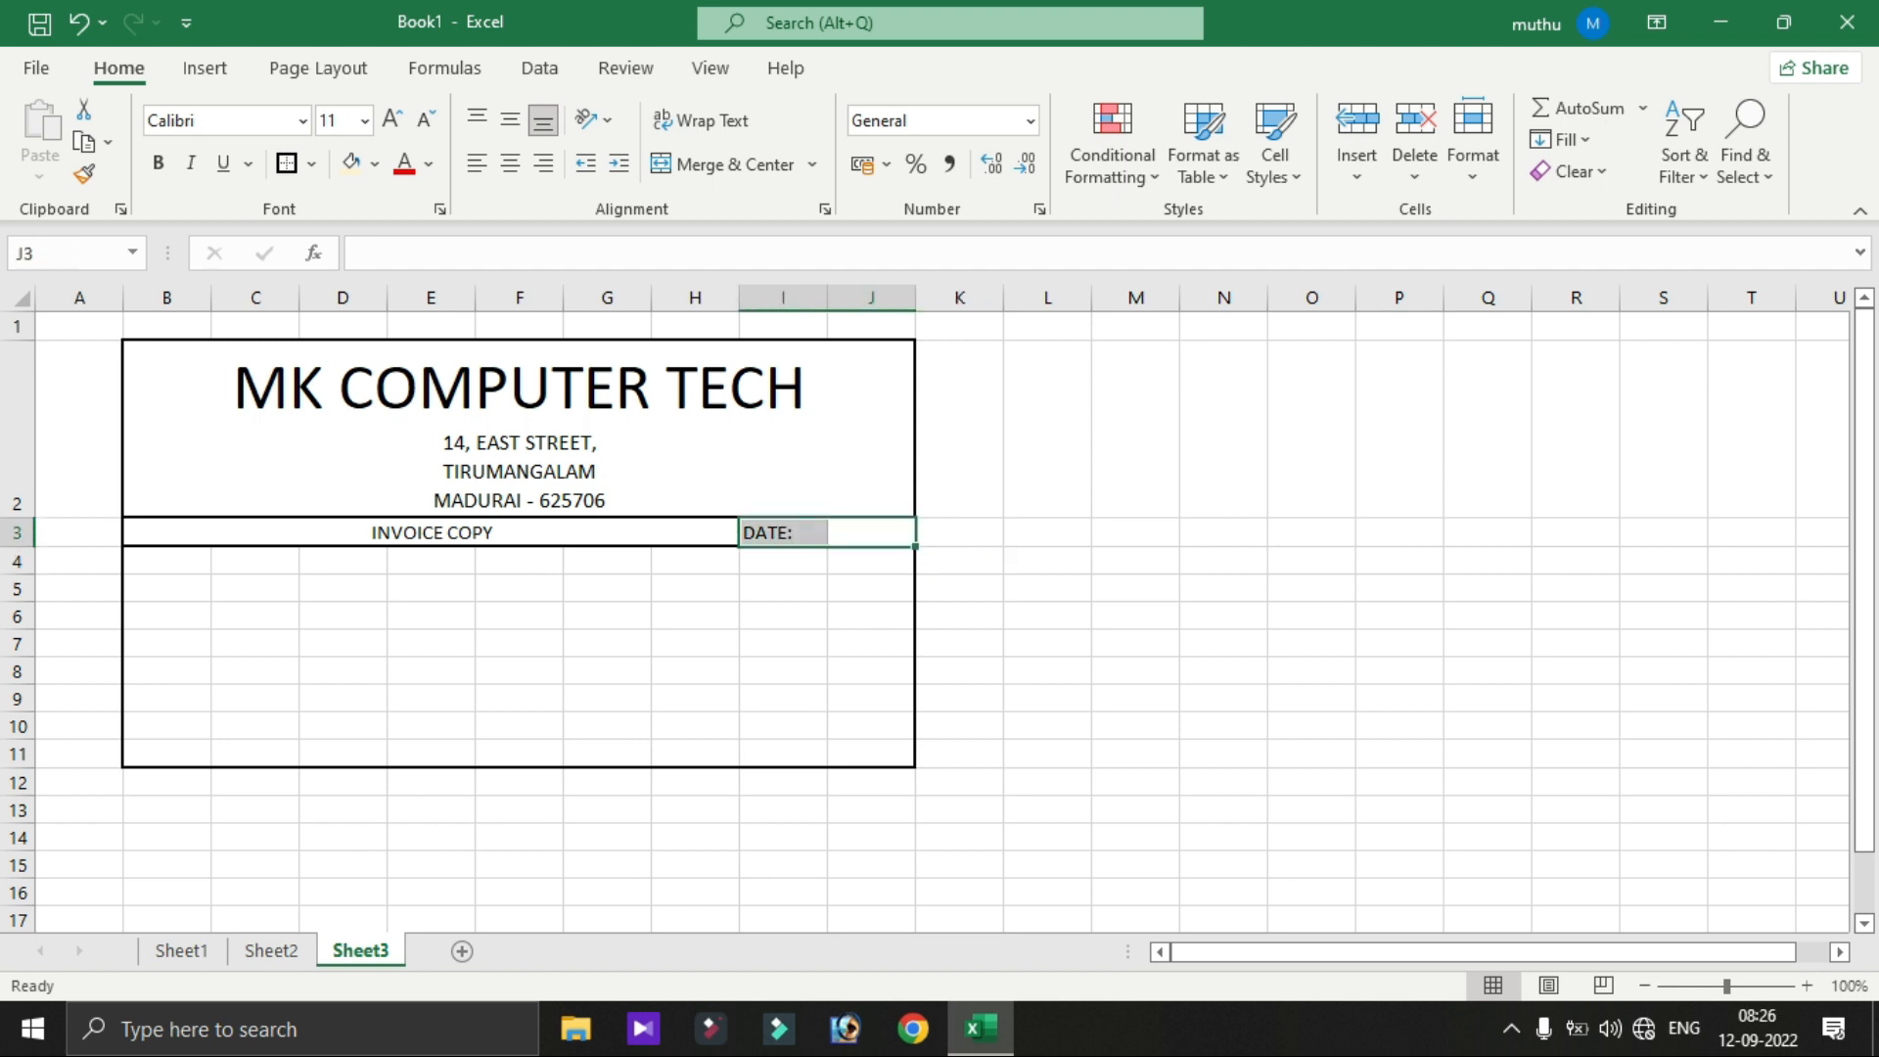
{"action": "left_click", "coordinate": [722, 164]}
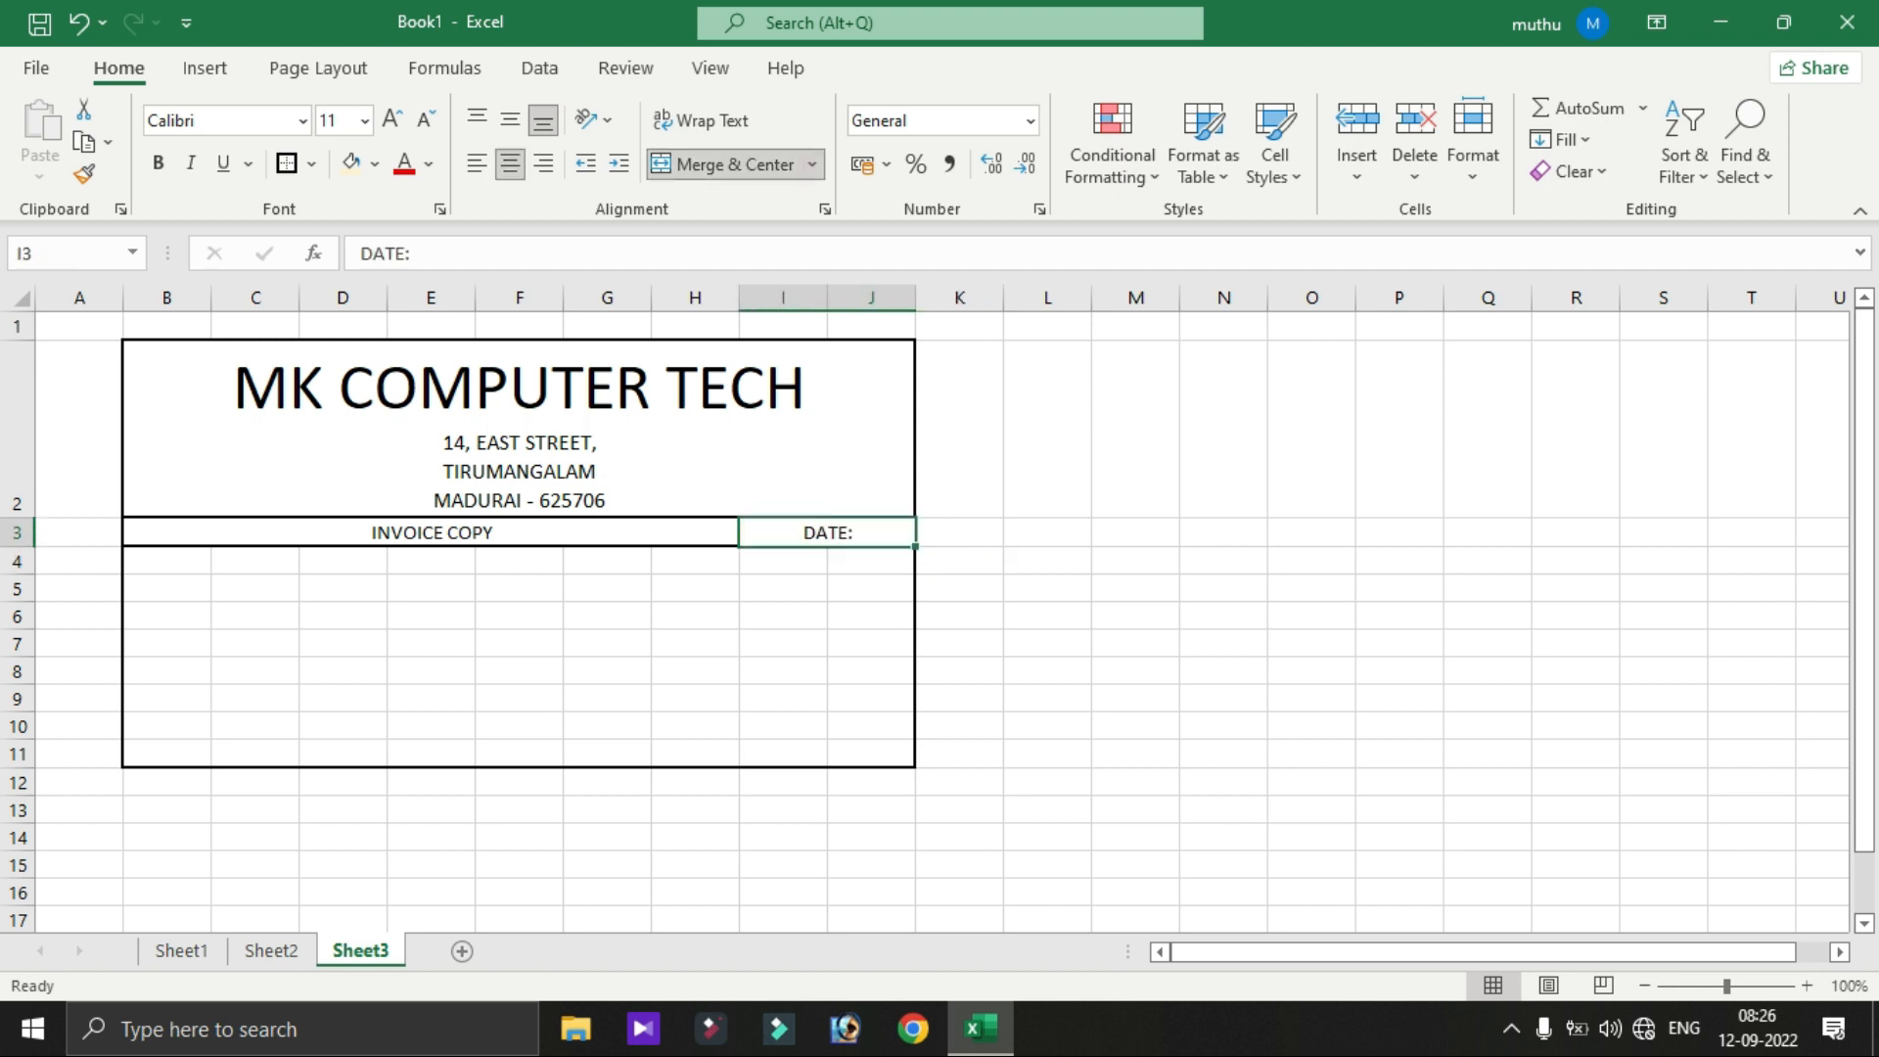
- Left-align the DATE: label and draw a border around its merged cell
{"action": "left_click", "coordinate": [1048, 616]}
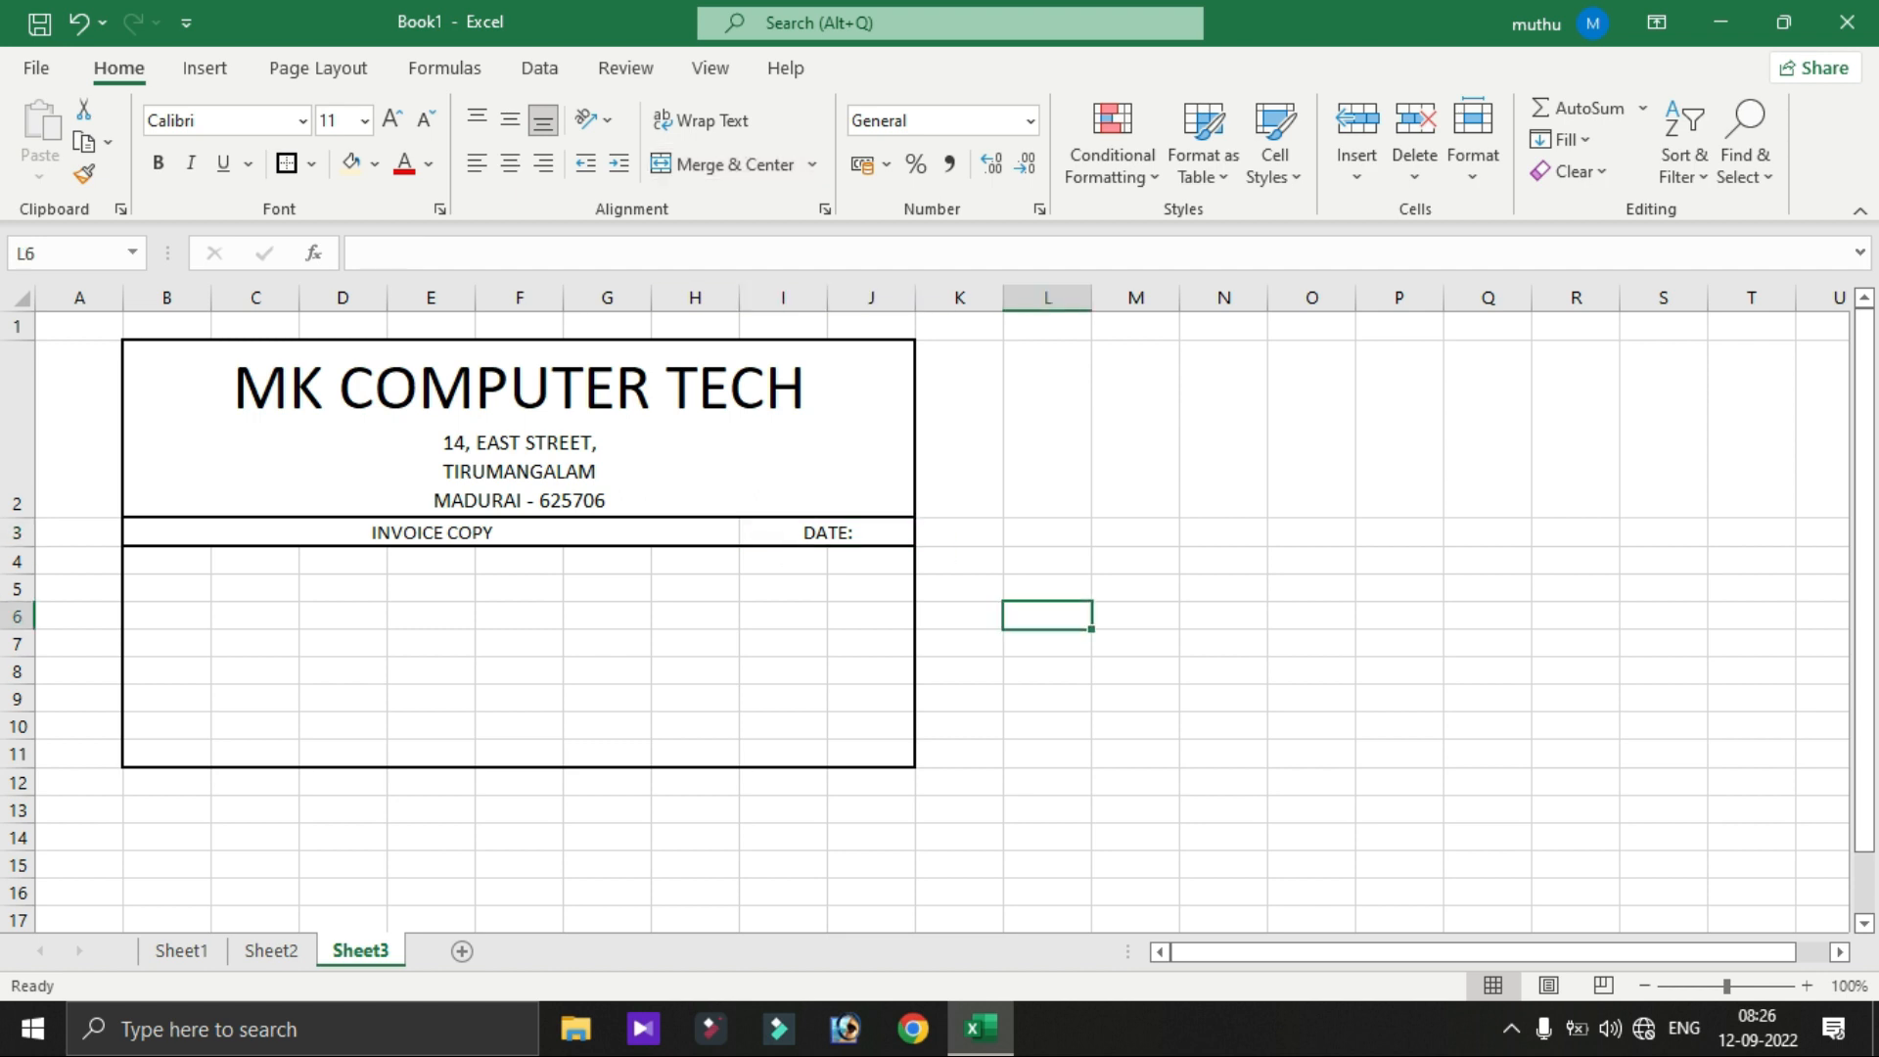
{"action": "left_click", "coordinate": [827, 533]}
{"action": "left_click", "coordinate": [477, 163]}
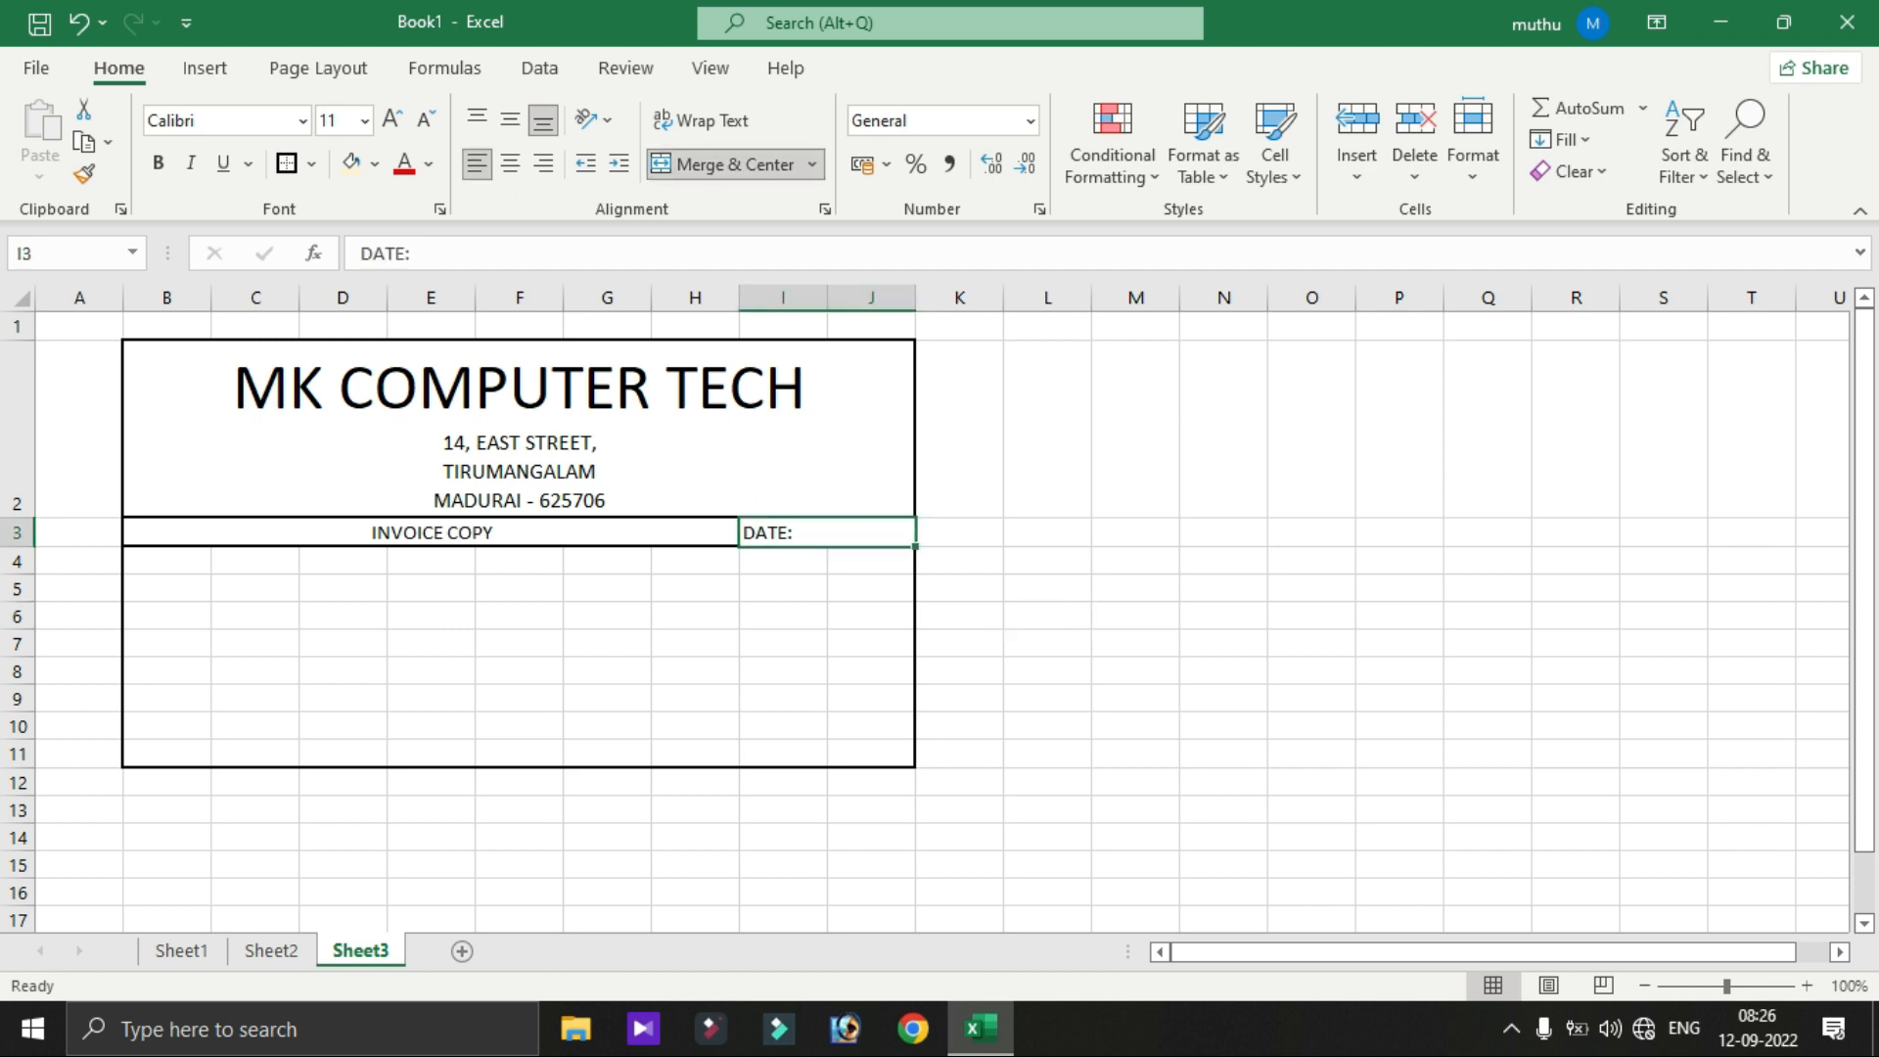
{"action": "double_click", "coordinate": [832, 532]}
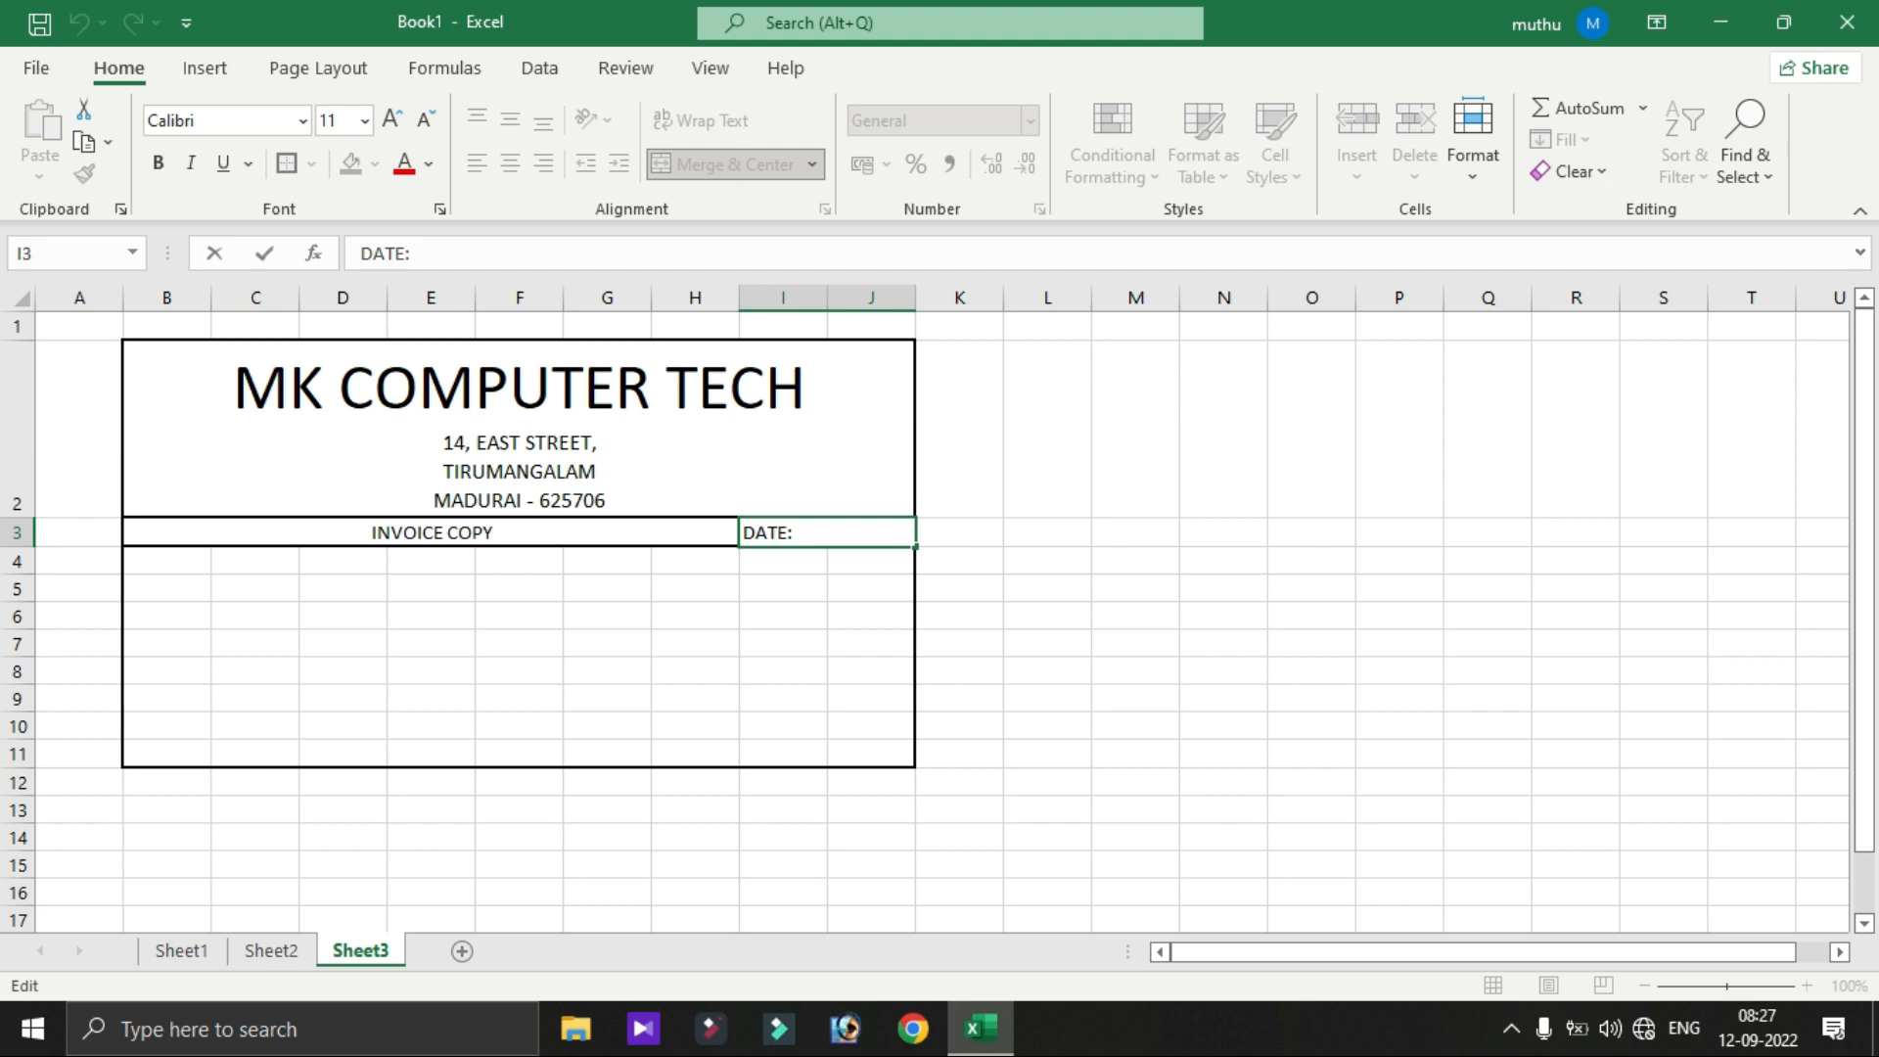
{"action": "left_click", "coordinate": [1135, 616]}
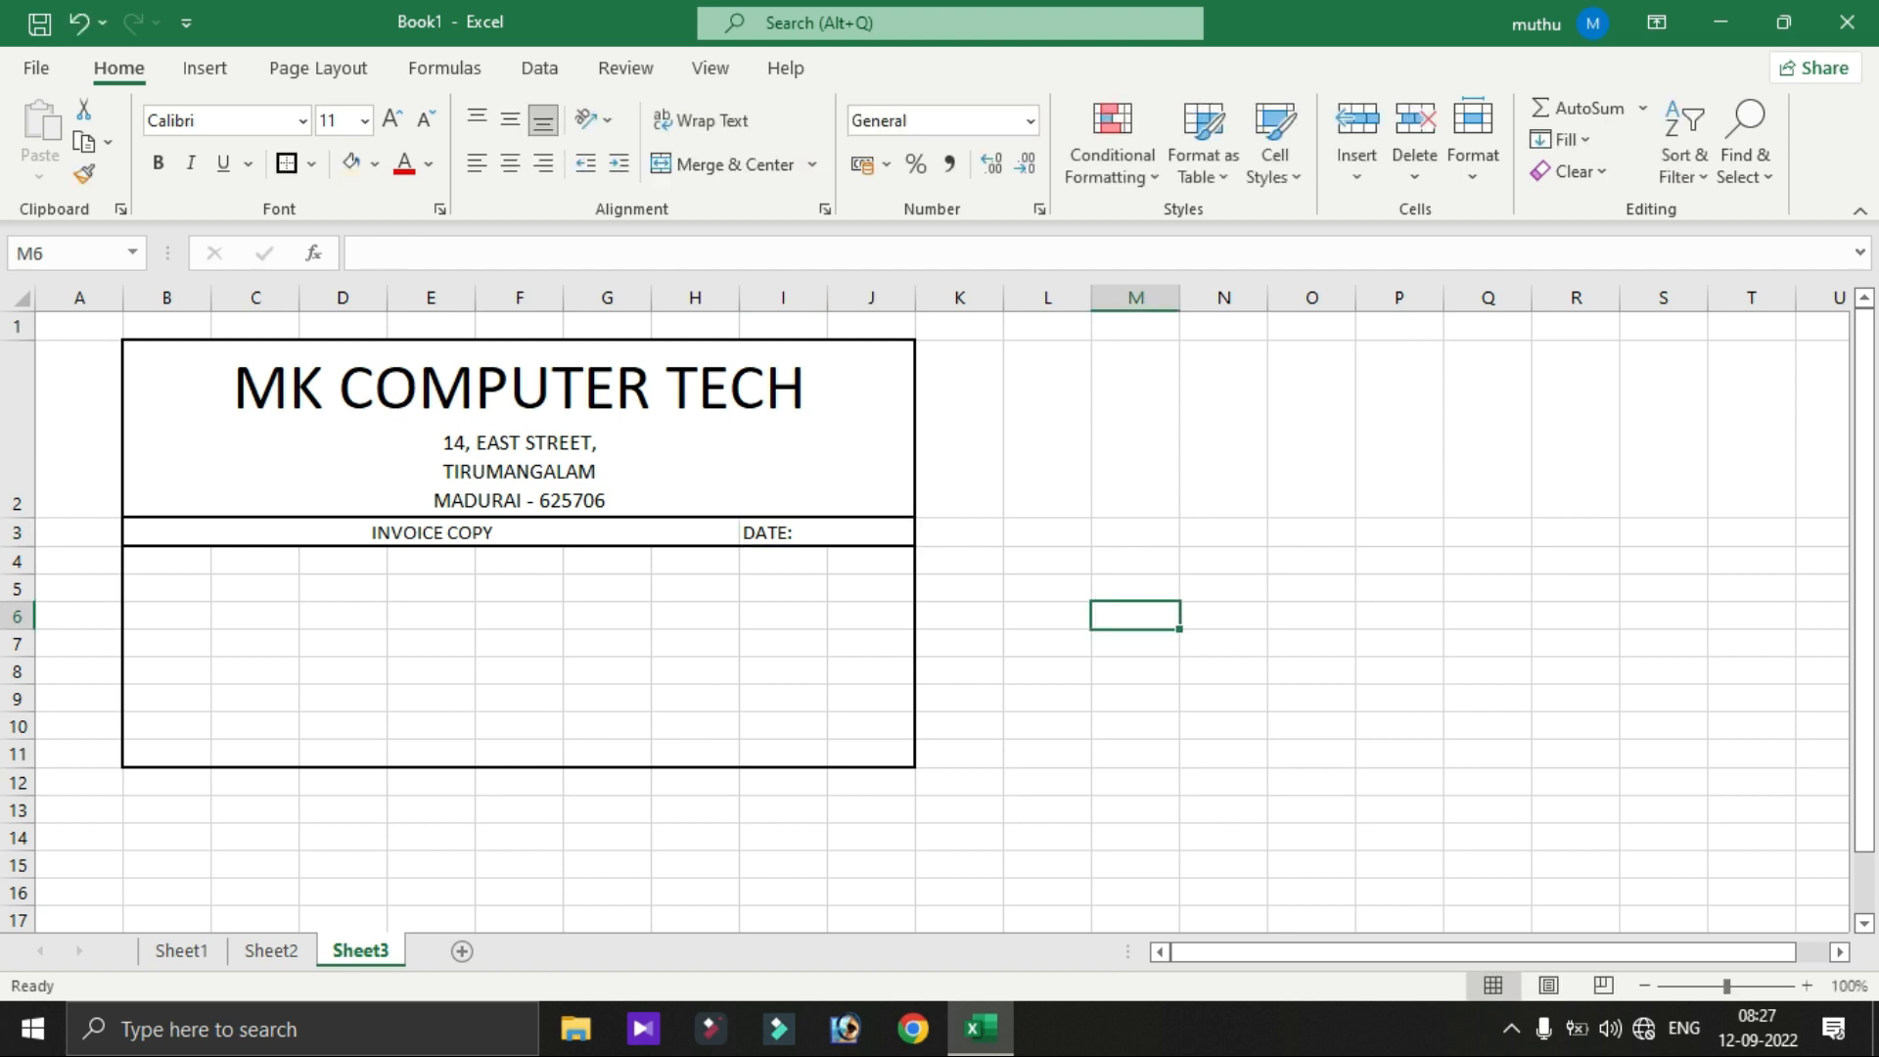
{"action": "key", "text": "Left"}
{"action": "key", "text": "Left"}
{"action": "key", "text": "Up"}
{"action": "key", "text": "Up"}
{"action": "key", "text": "Up"}
{"action": "key", "text": "Left"}
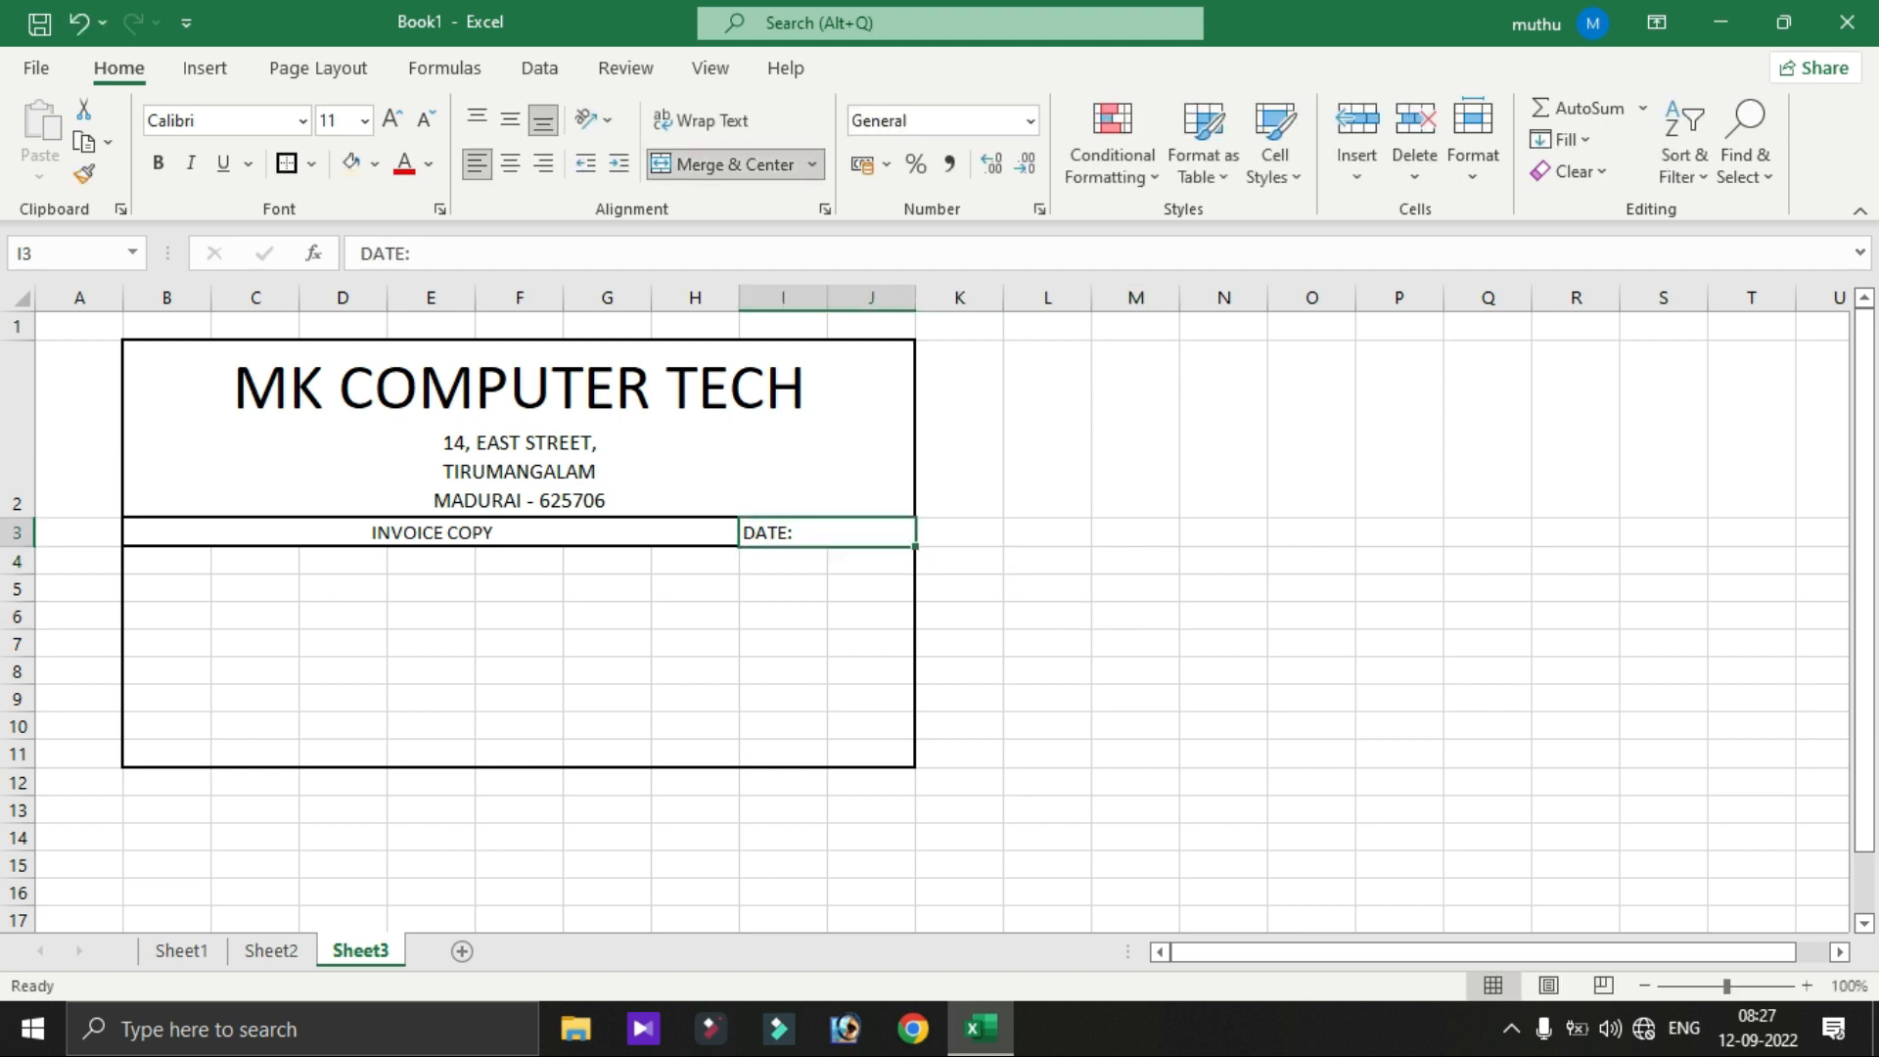
{"action": "left_click", "coordinate": [287, 164]}
{"action": "left_click", "coordinate": [959, 561]}
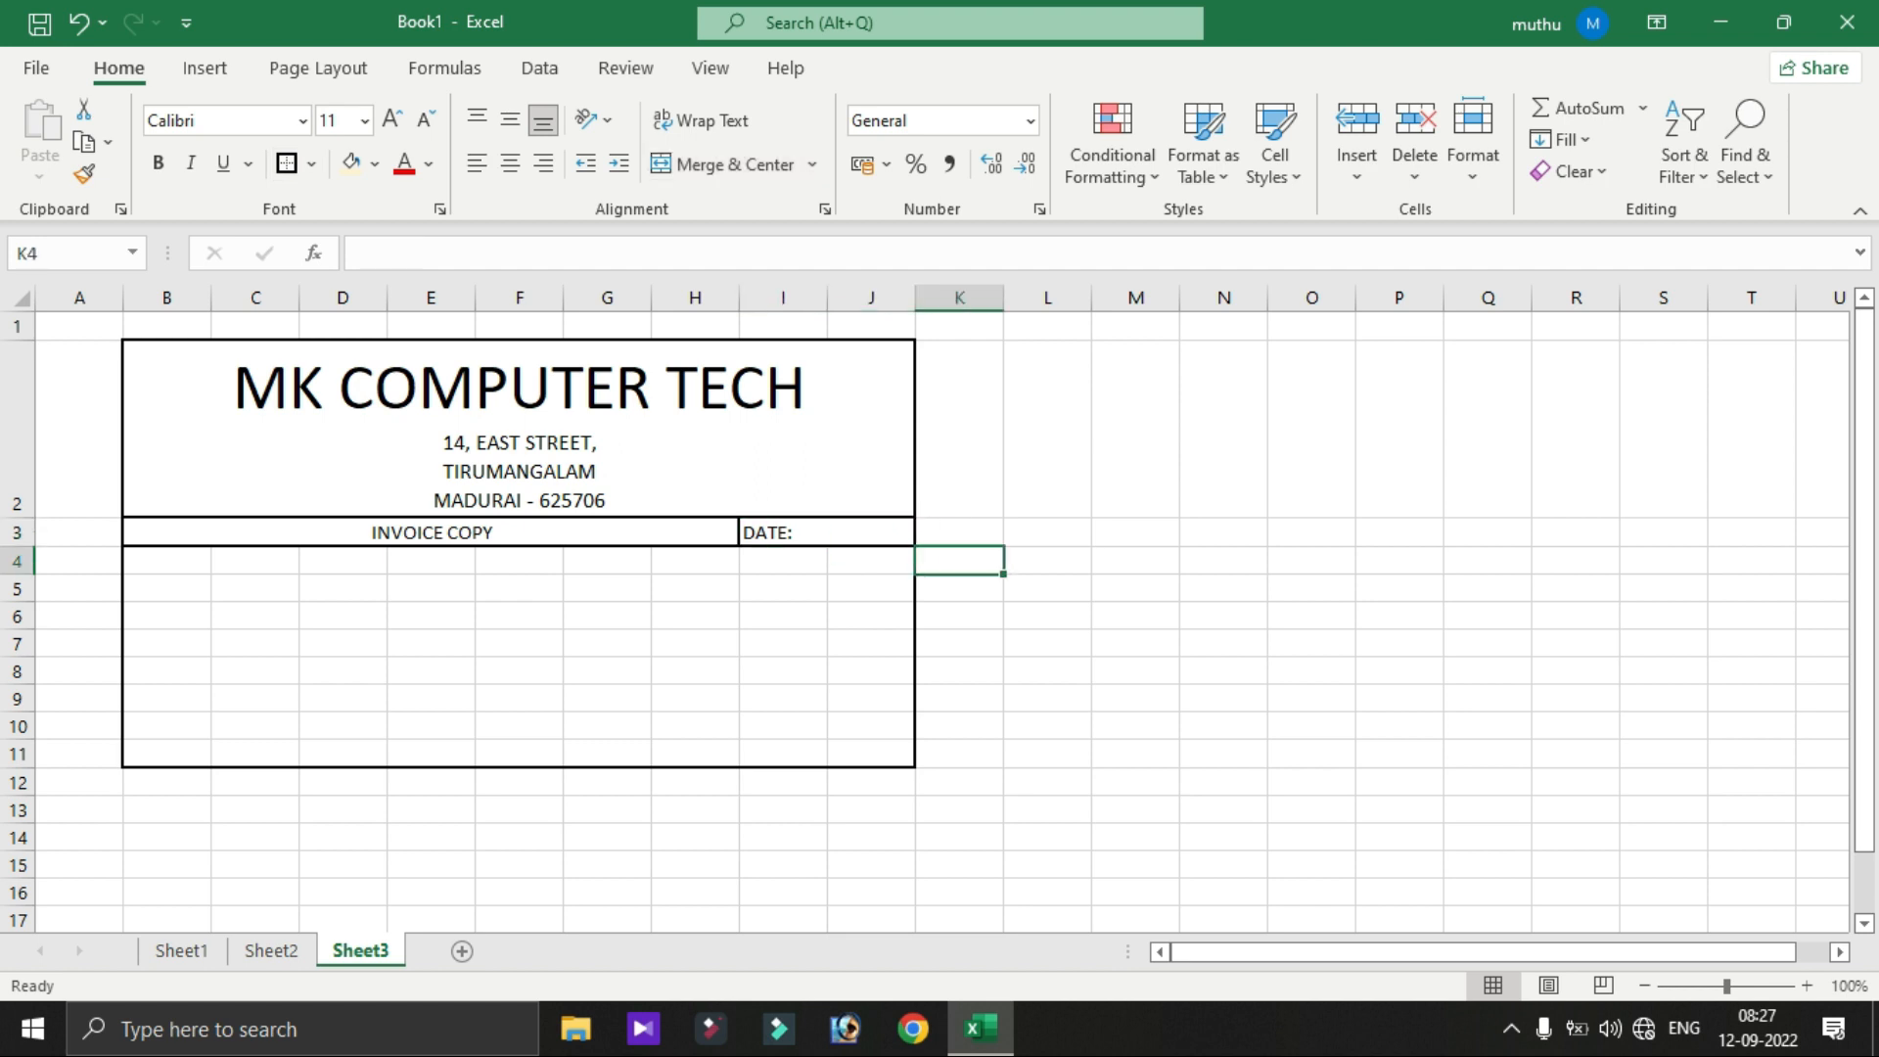
{"action": "left_click", "coordinate": [167, 561]}
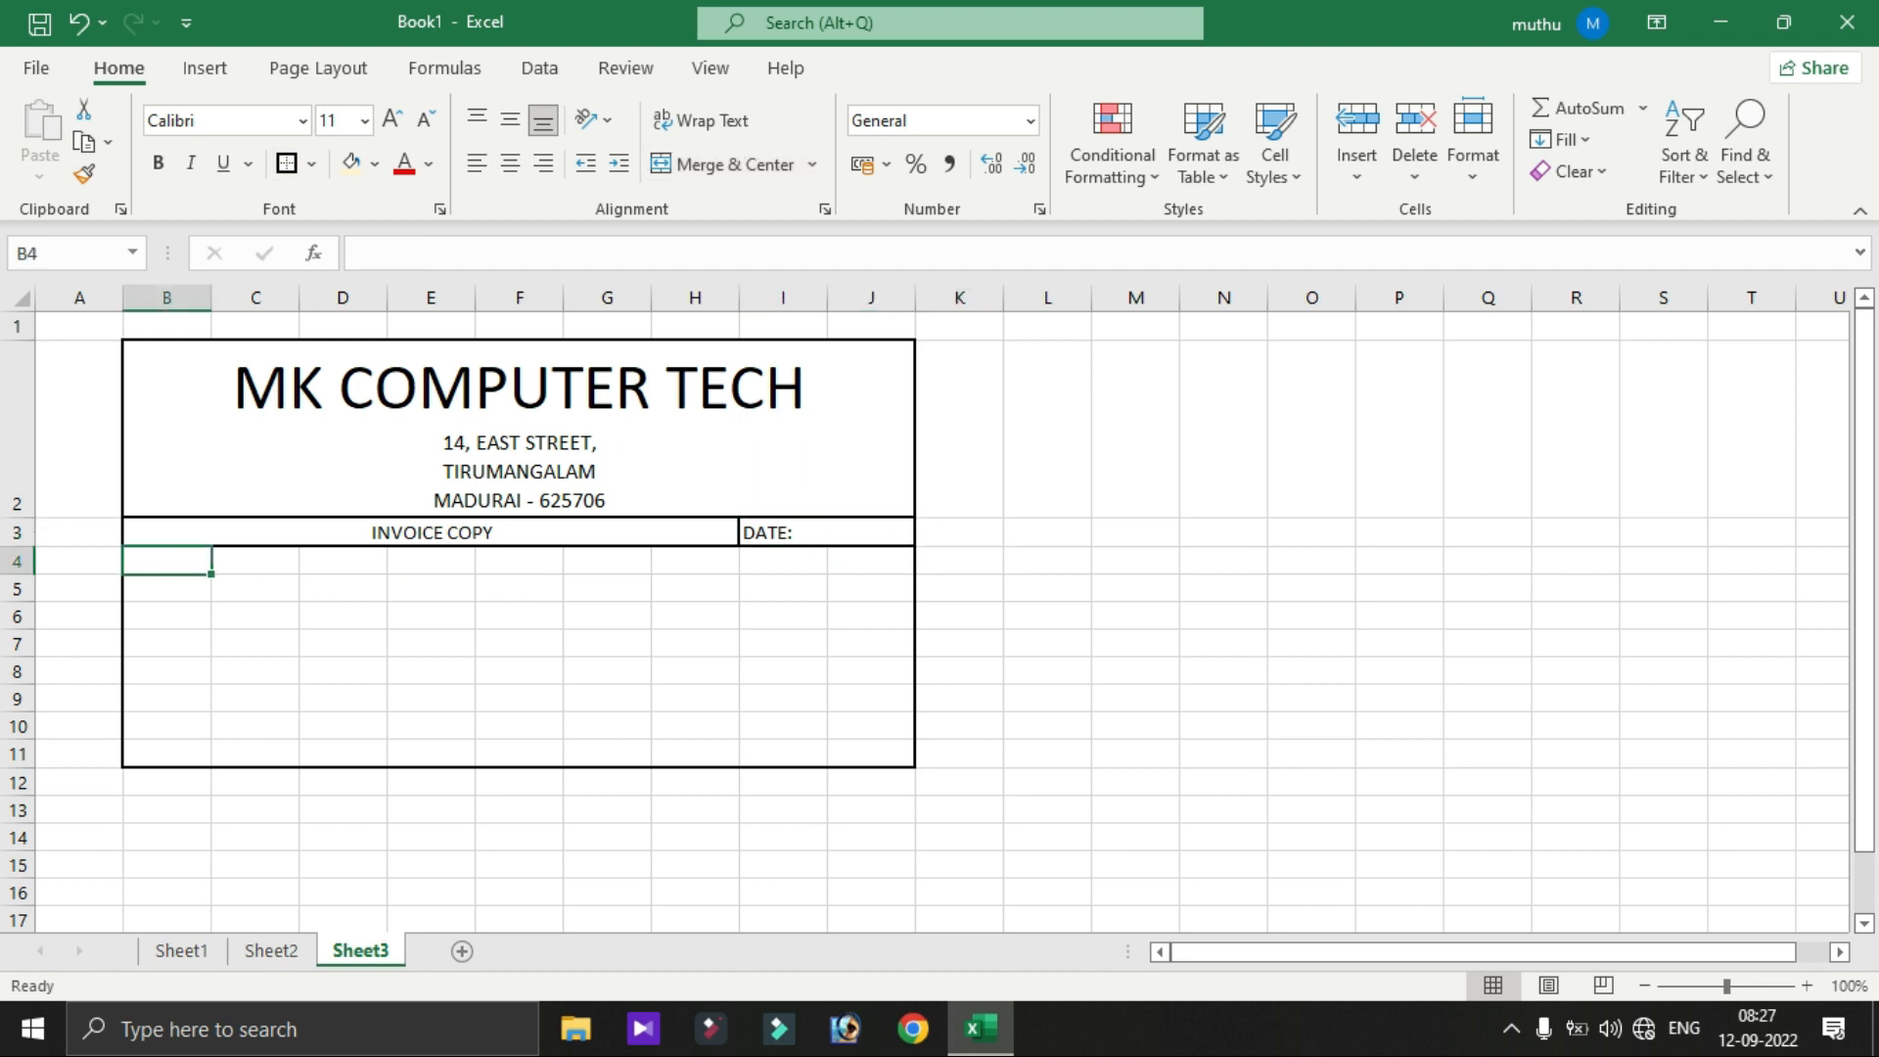
- Enter SI NO in B4 and PRODUCTS merged and centred across C4:G4
{"action": "type", "text": "SI NO"}
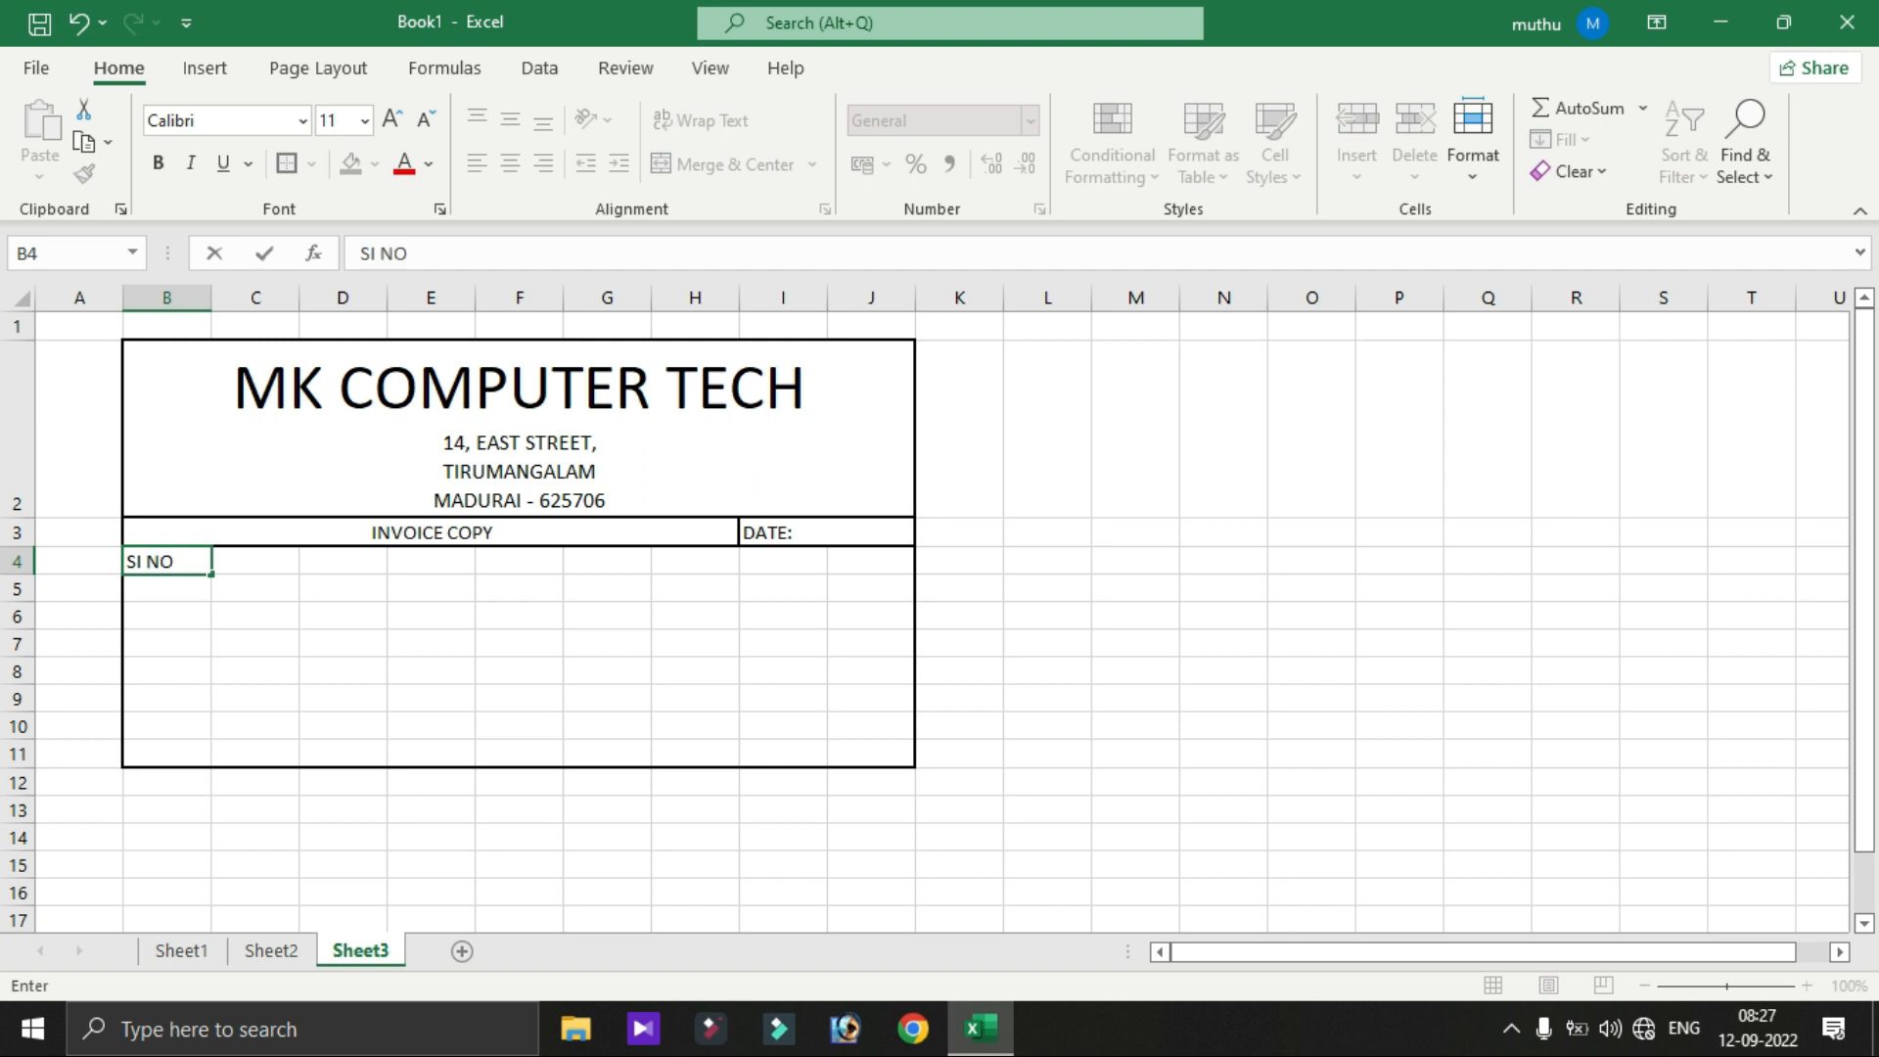
{"action": "key", "text": "Tab"}
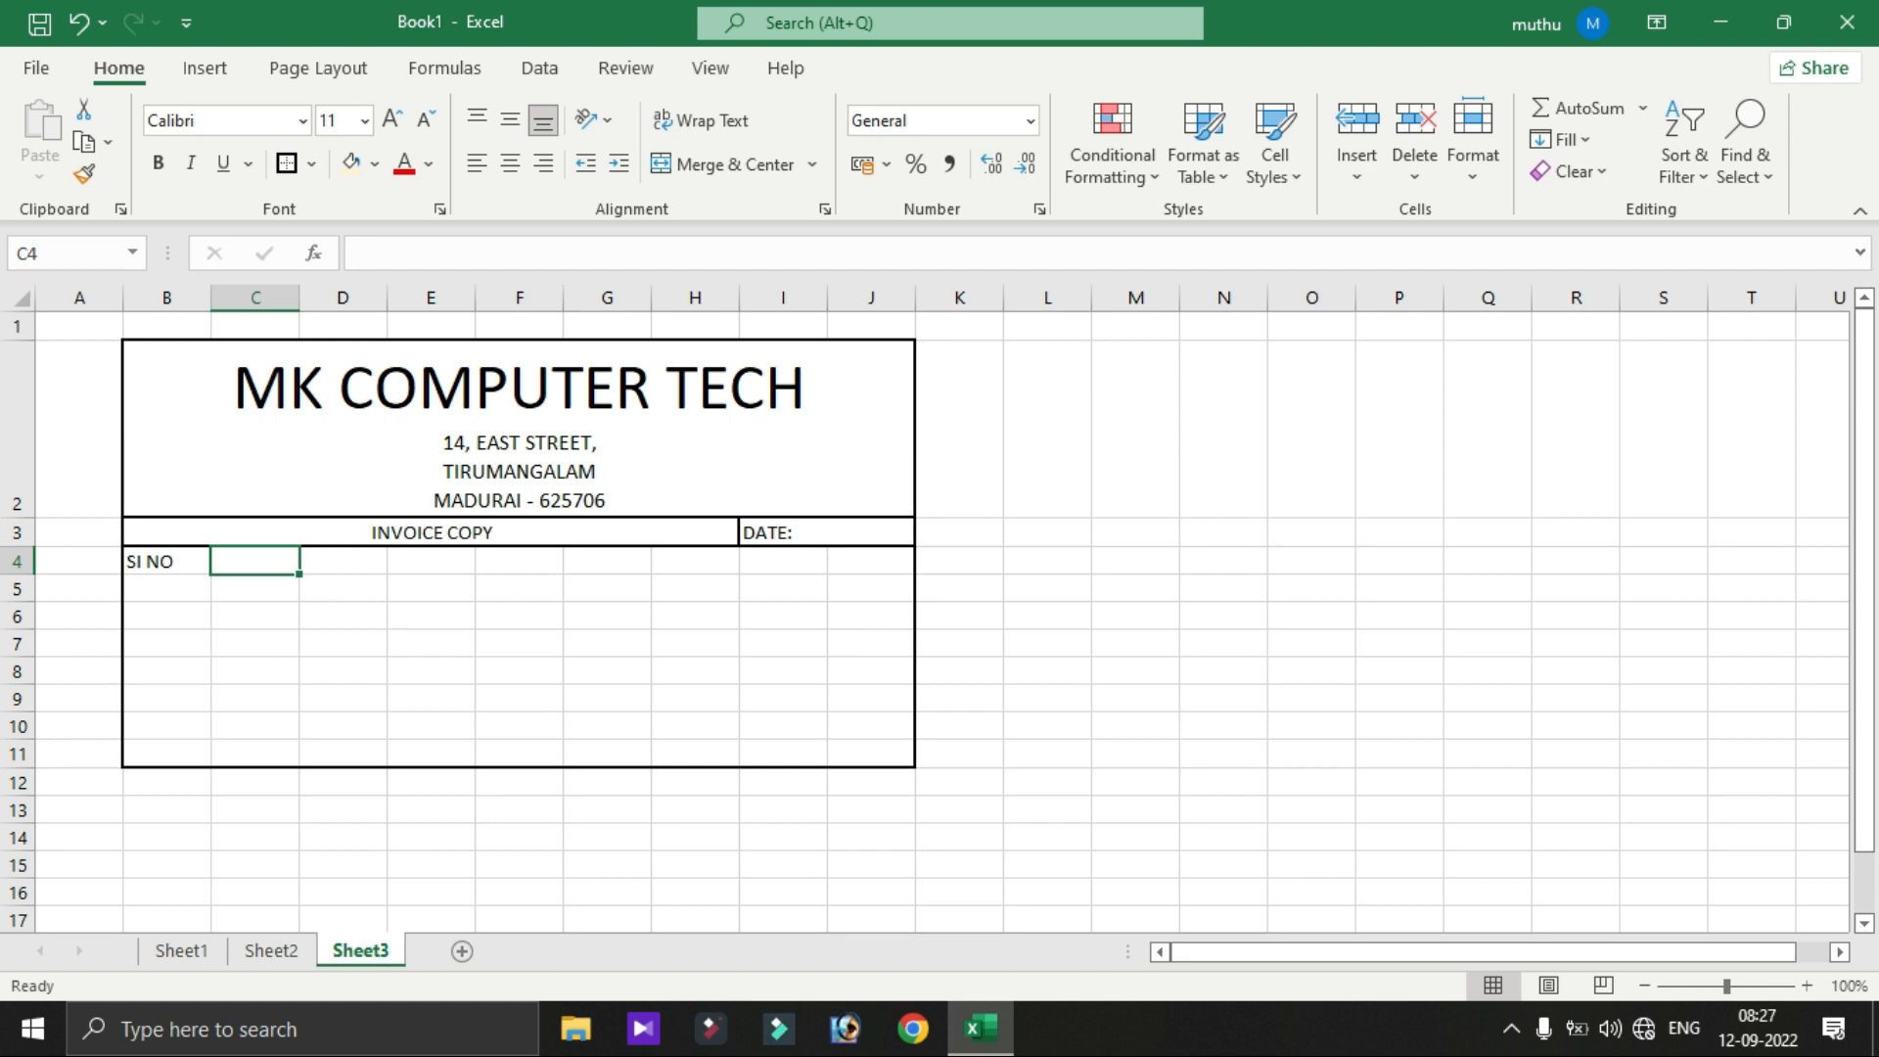
{"action": "type", "text": "PRODUCTS"}
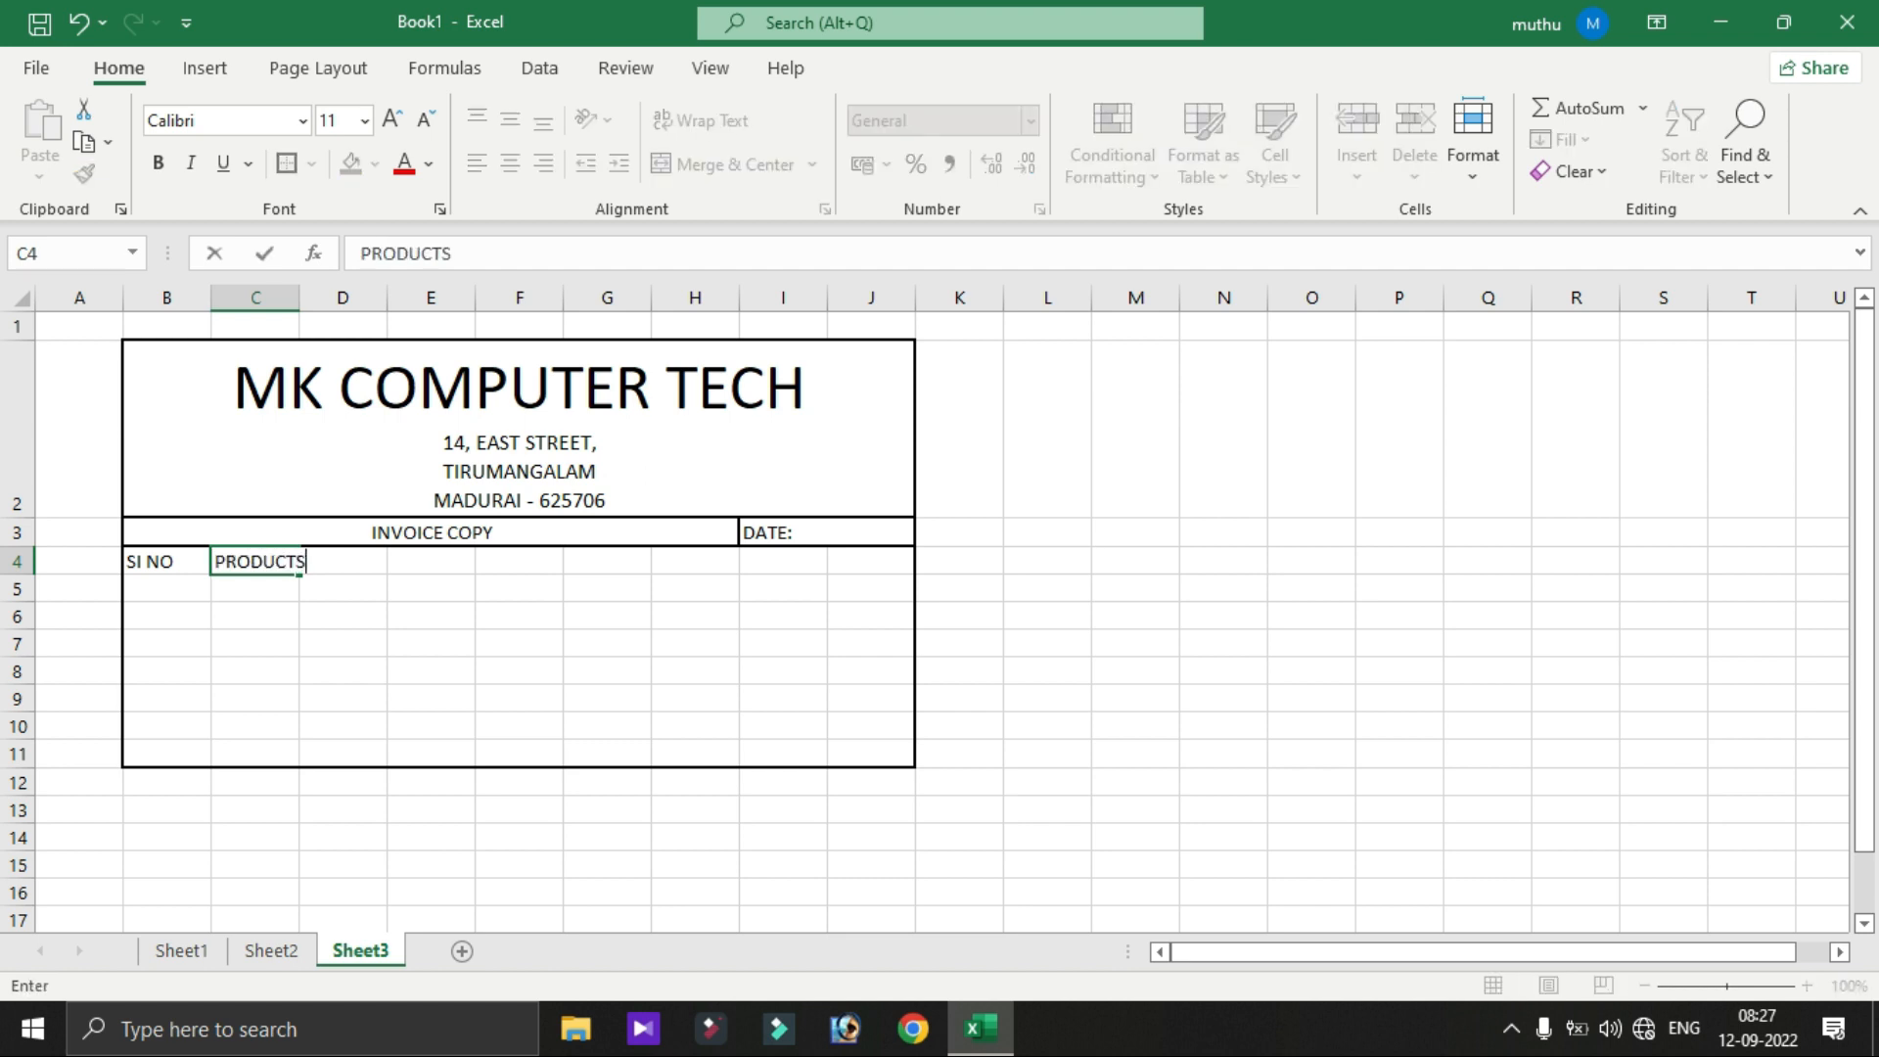
{"action": "key", "text": "Return"}
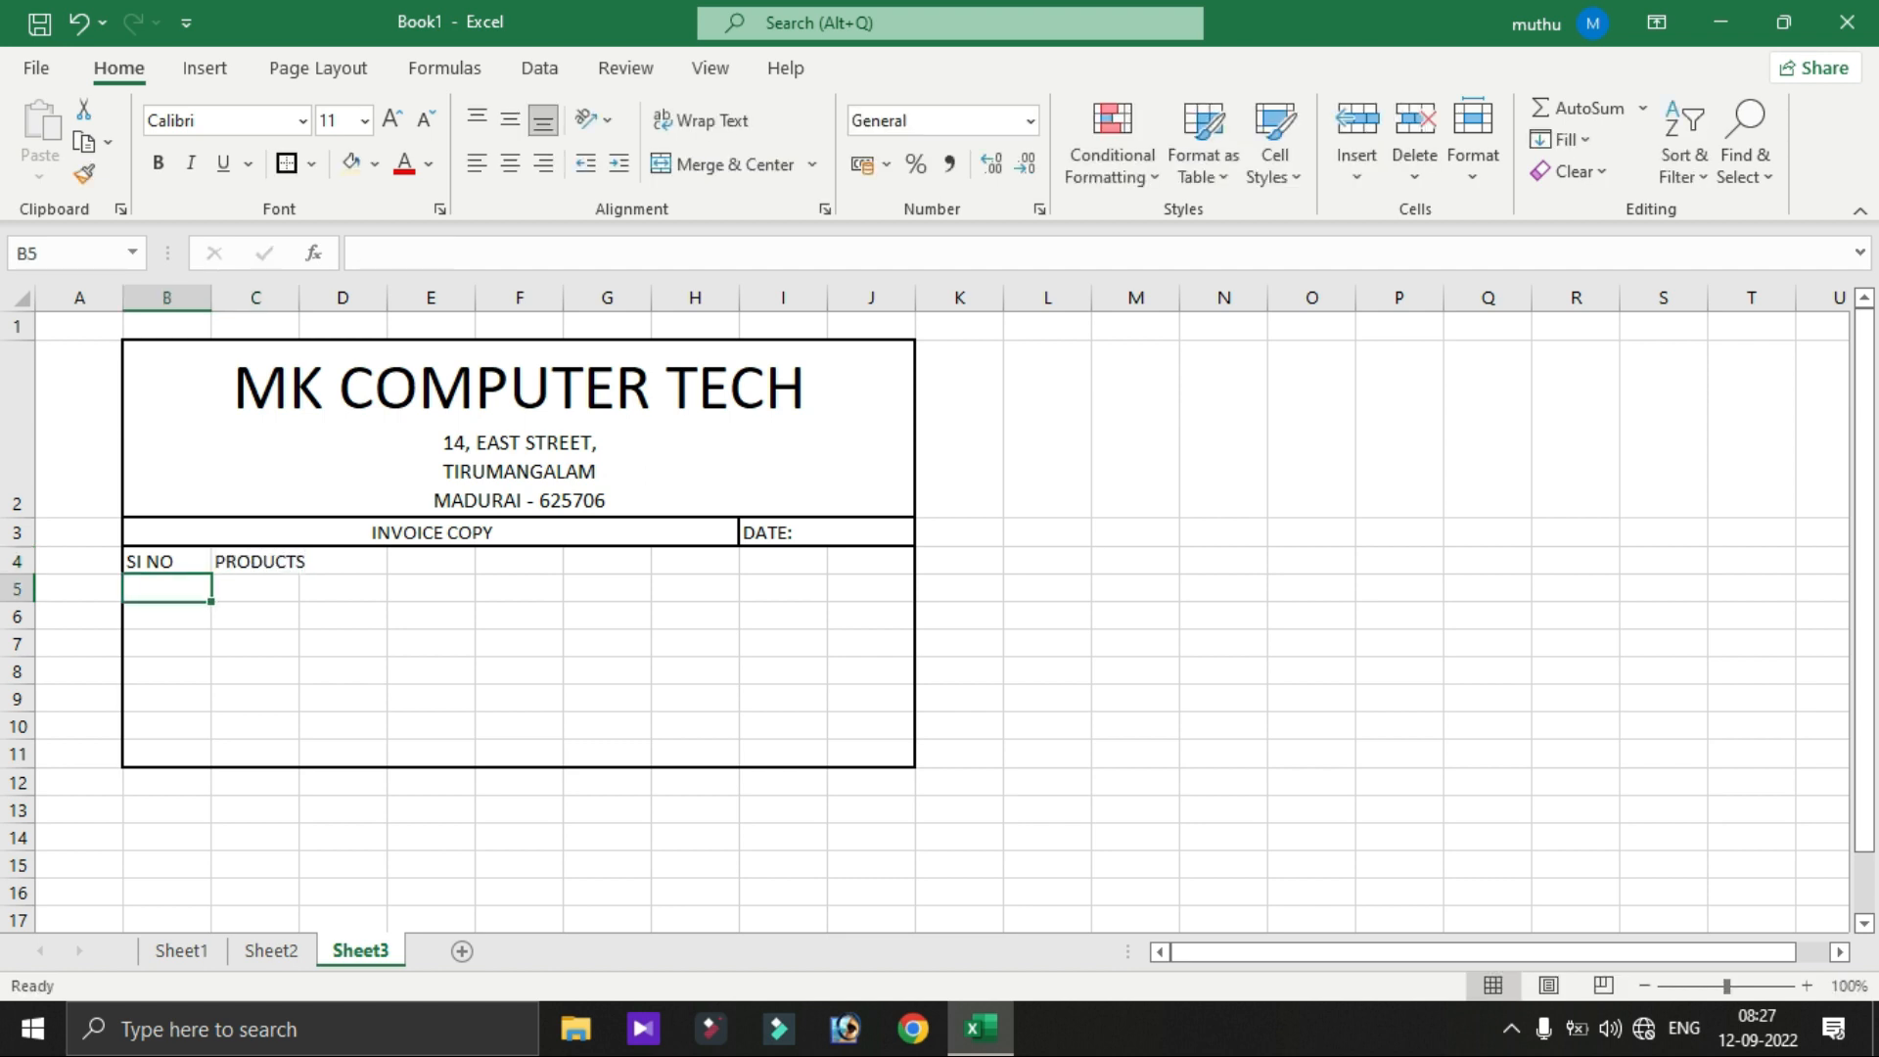
{"action": "left_click_drag", "start_coordinate": [254, 561], "coordinate": [609, 562]}
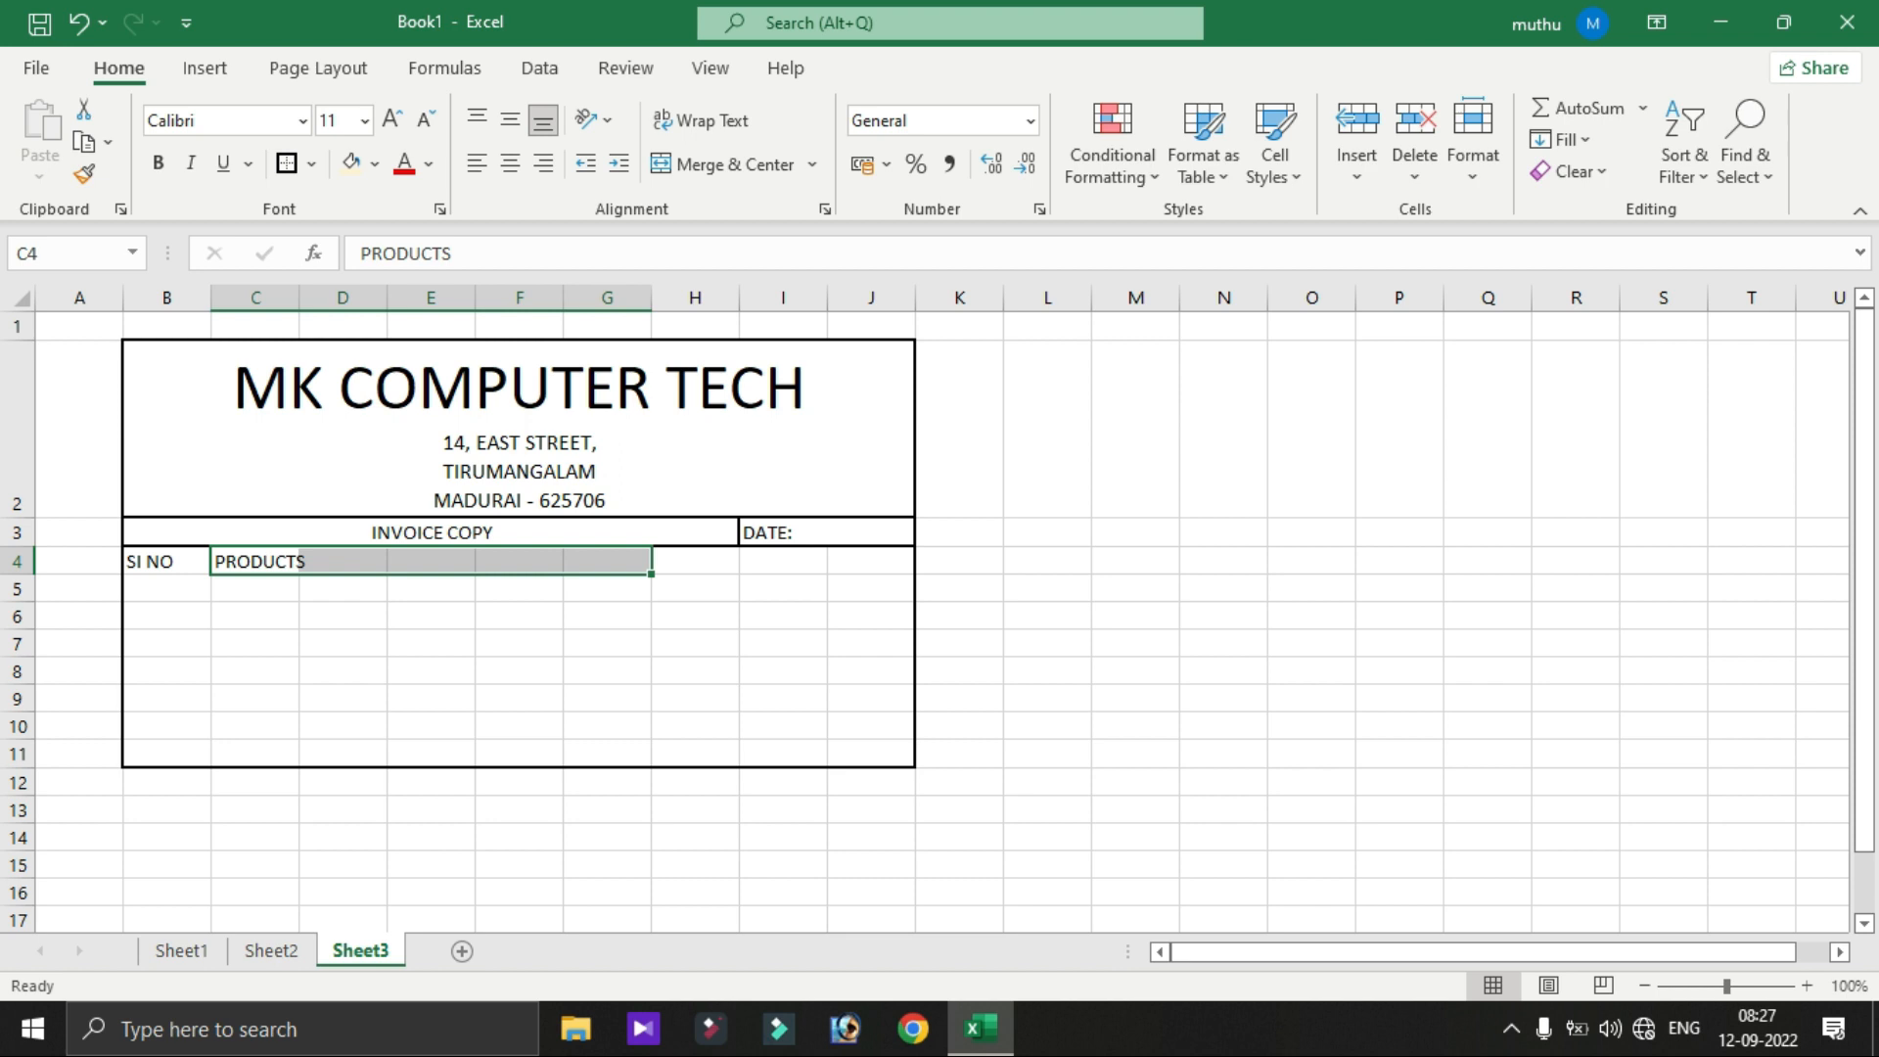
{"action": "left_click", "coordinate": [724, 165]}
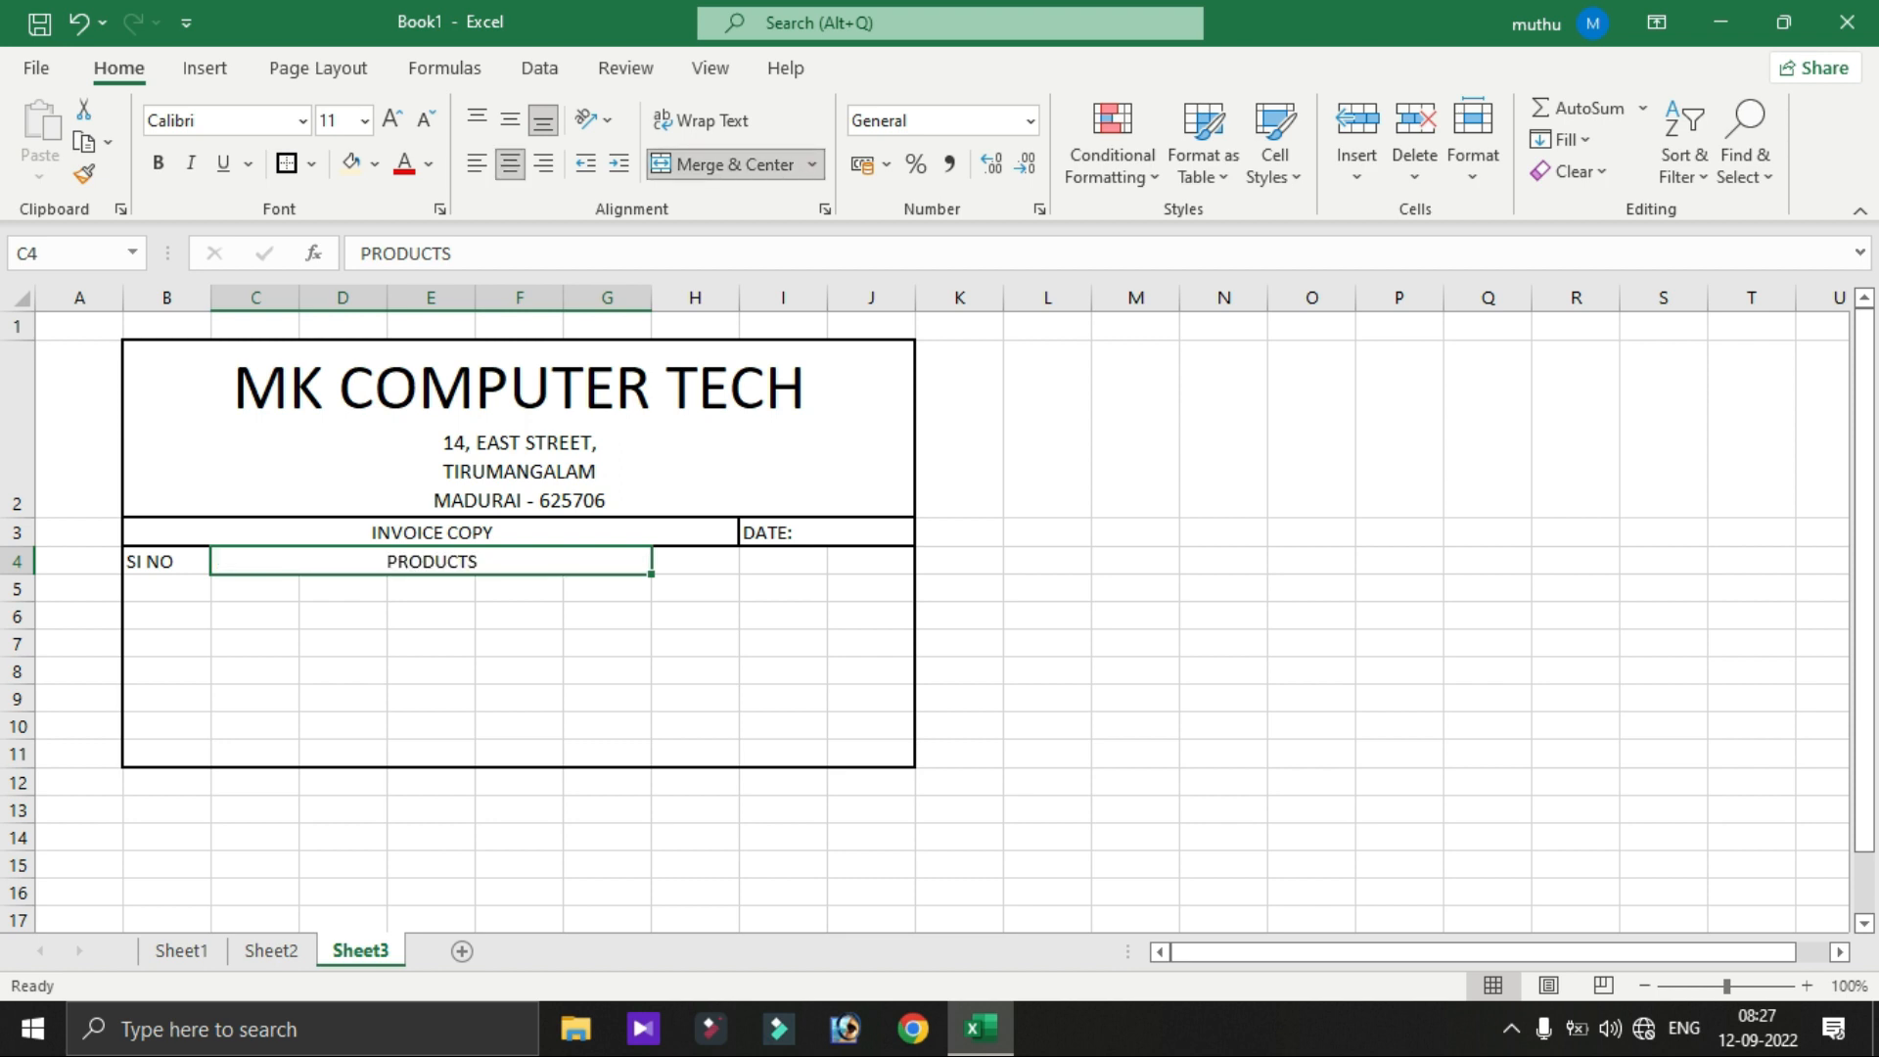
- Enter the QTY, PRICE and TOTAL headings in H4:J4
{"action": "left_click", "coordinate": [695, 562]}
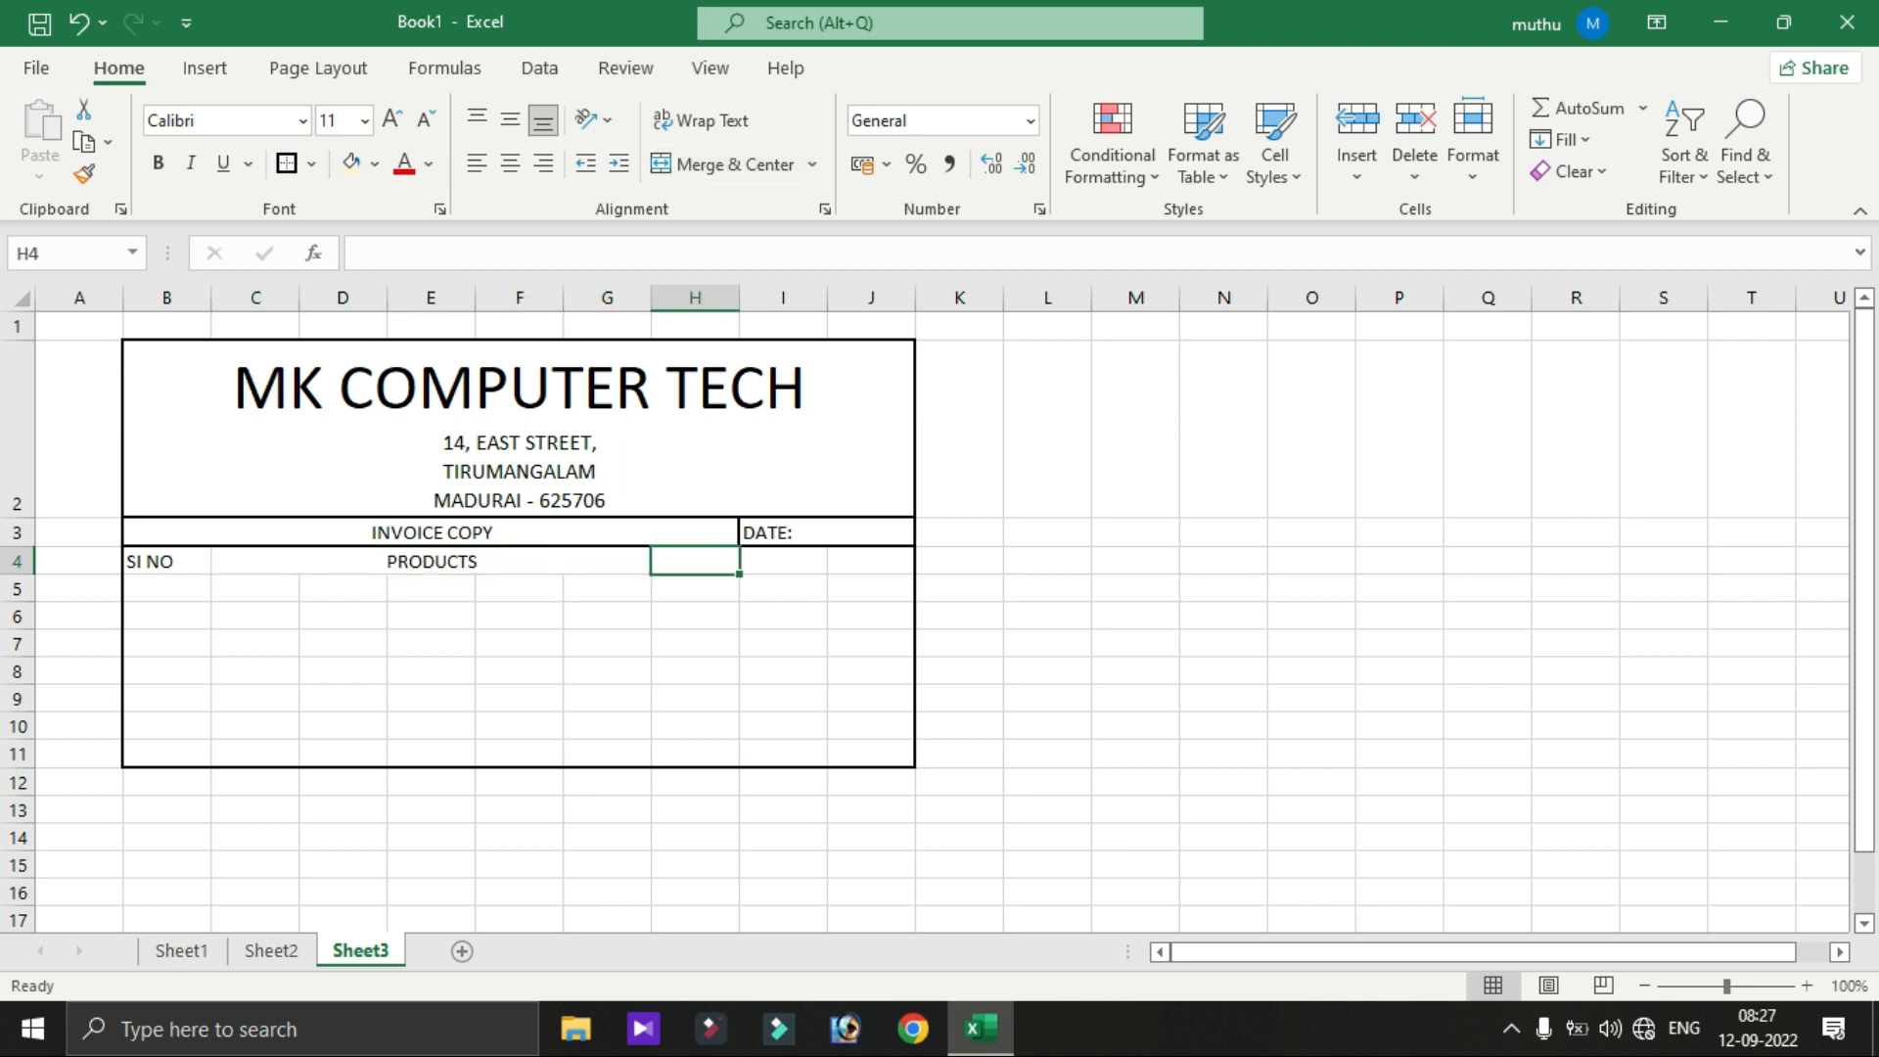
{"action": "type", "text": "QTY"}
{"action": "key", "text": "Tab"}
{"action": "type", "text": "PRICE"}
{"action": "key", "text": "Tab"}
{"action": "type", "text": "TOTAL"}
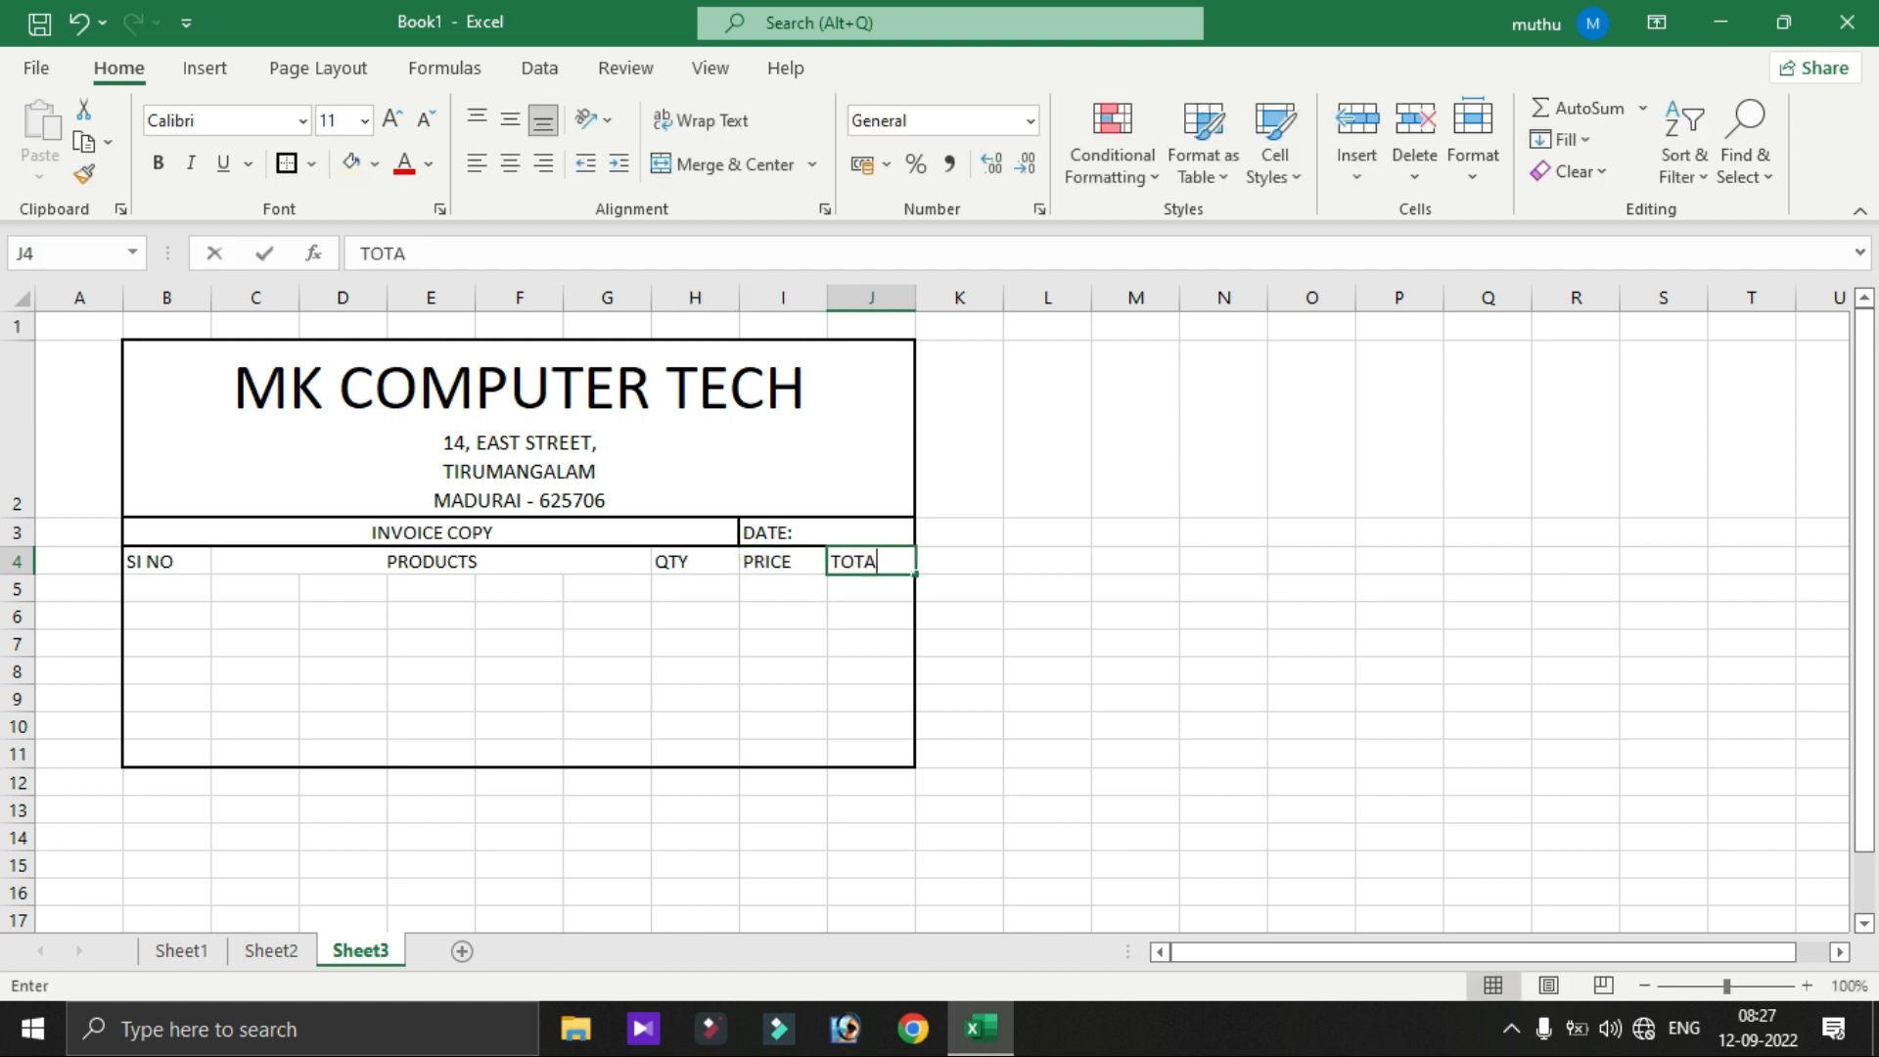
{"action": "key", "text": "Return"}
- Apply All Borders to the heading row B4:J4
{"action": "left_click_drag", "start_coordinate": [147, 562], "coordinate": [881, 563]}
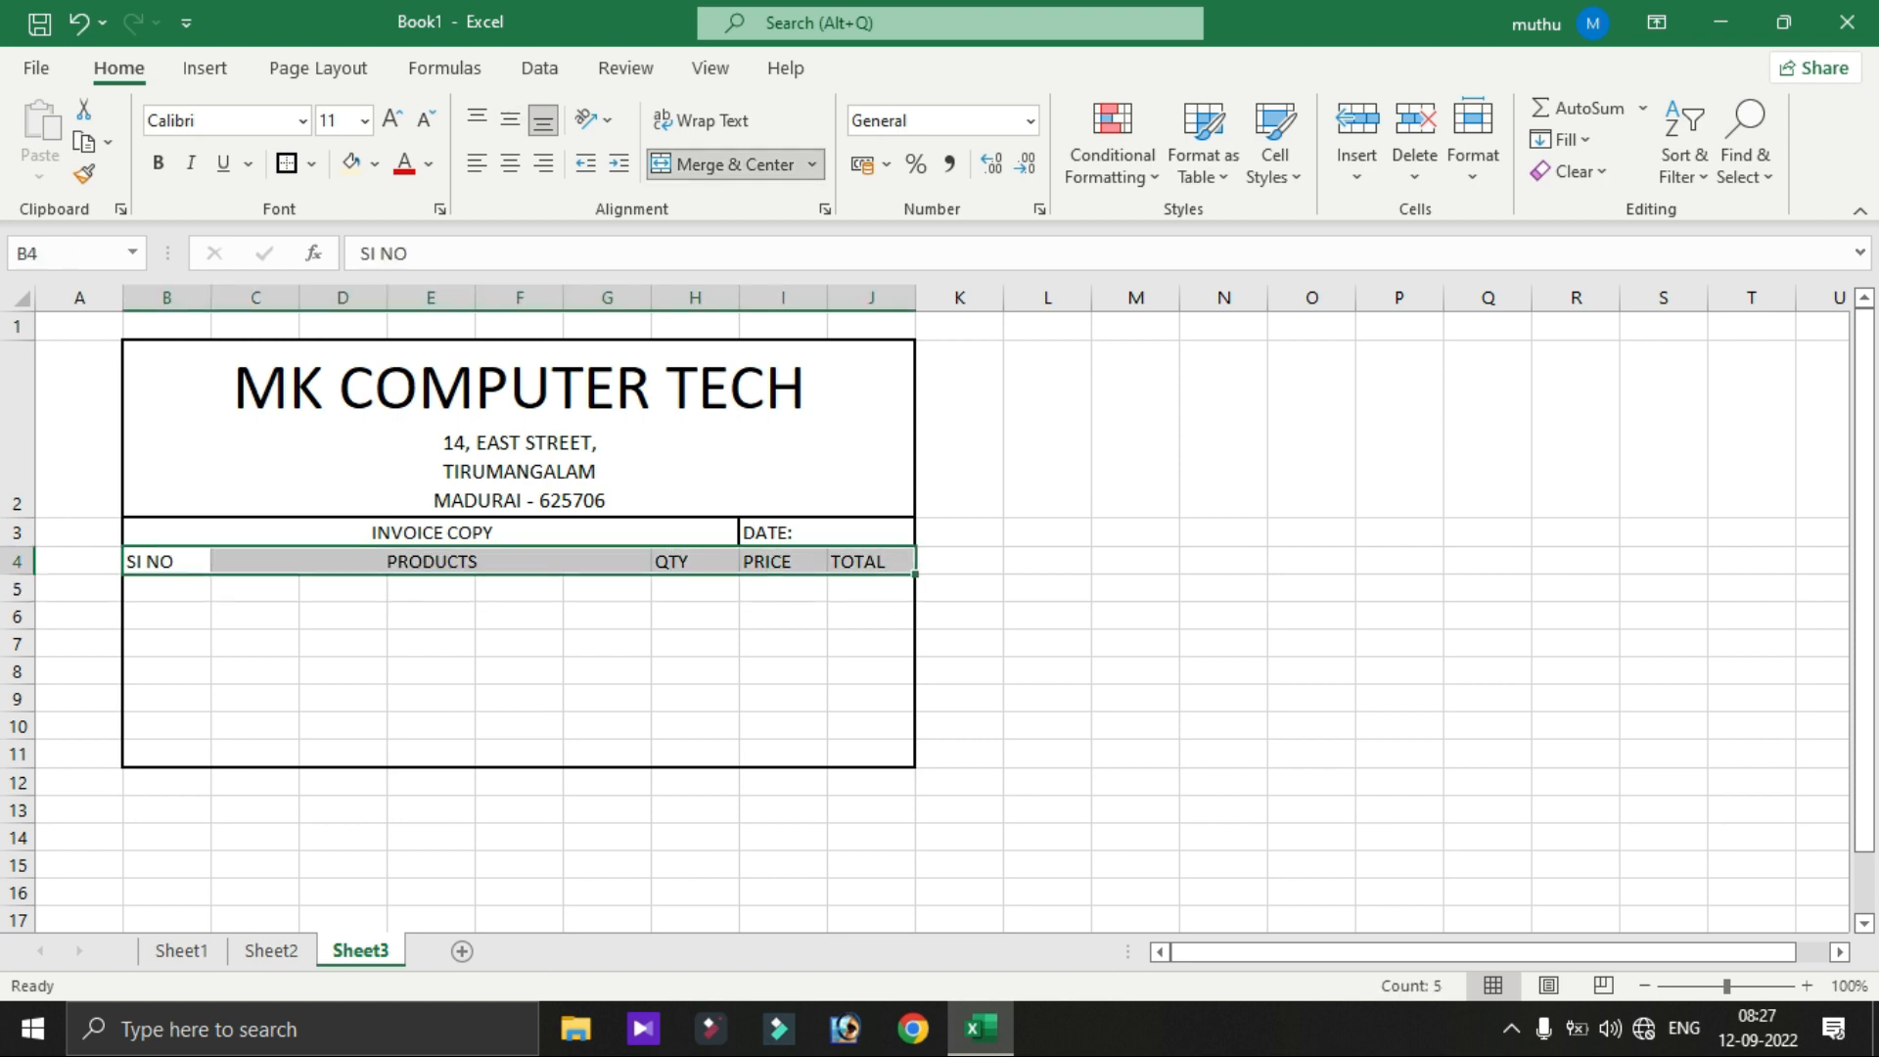
{"action": "left_click", "coordinate": [287, 163]}
{"action": "left_click", "coordinate": [1047, 562]}
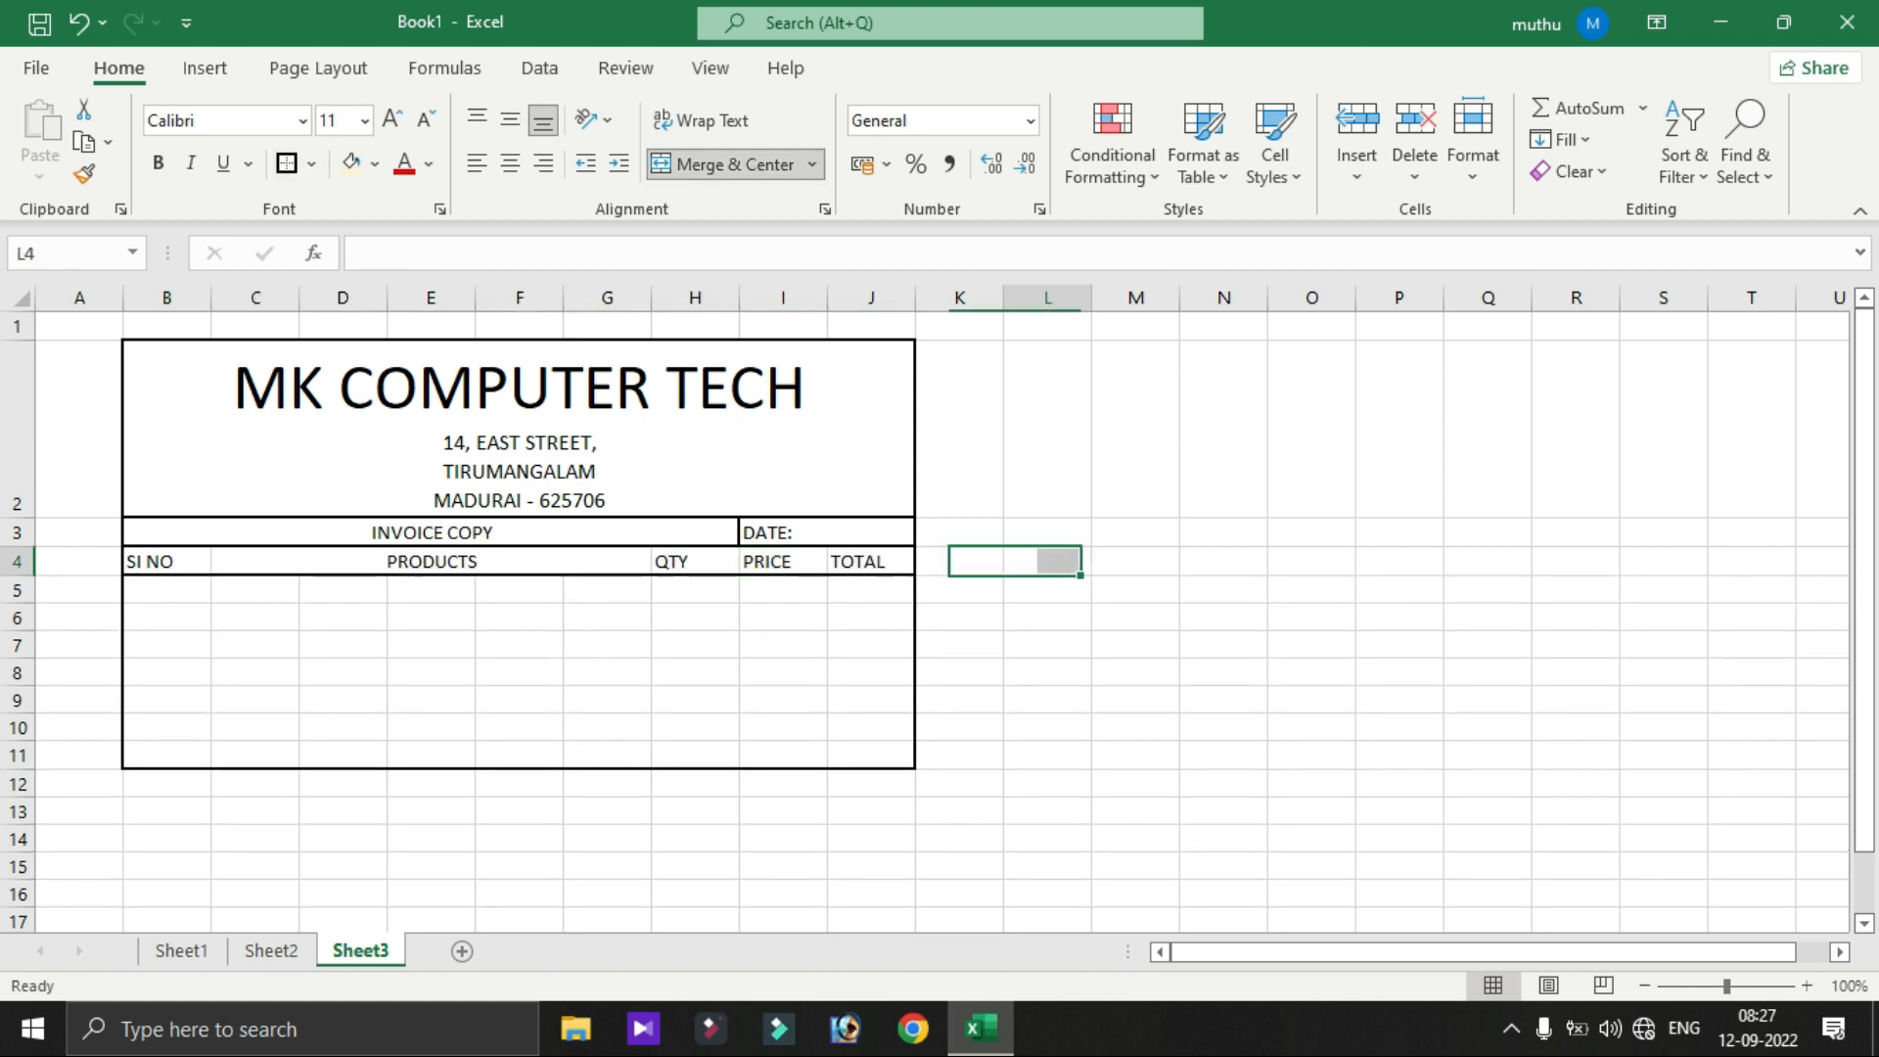
{"action": "left_click_drag", "start_coordinate": [147, 562], "coordinate": [871, 564]}
{"action": "left_click", "coordinate": [311, 164]}
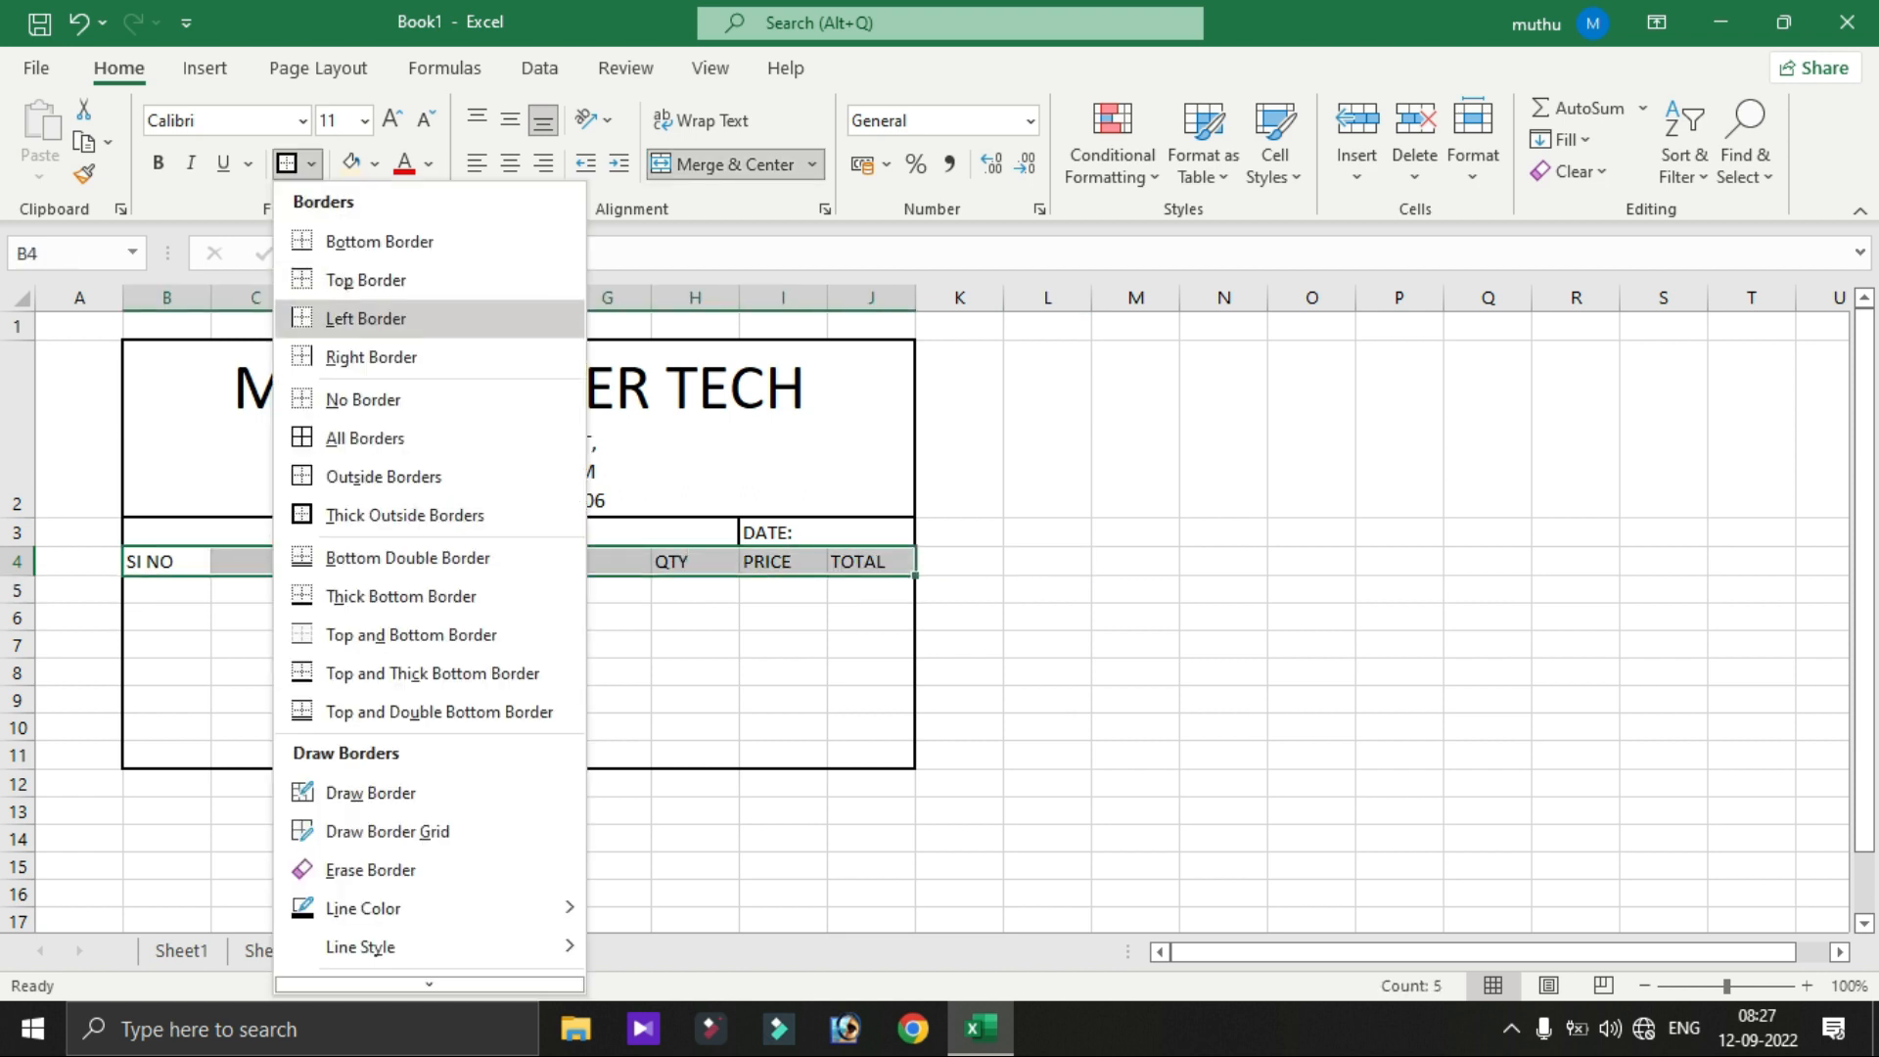
{"action": "left_click", "coordinate": [364, 438]}
{"action": "left_click", "coordinate": [1135, 613]}
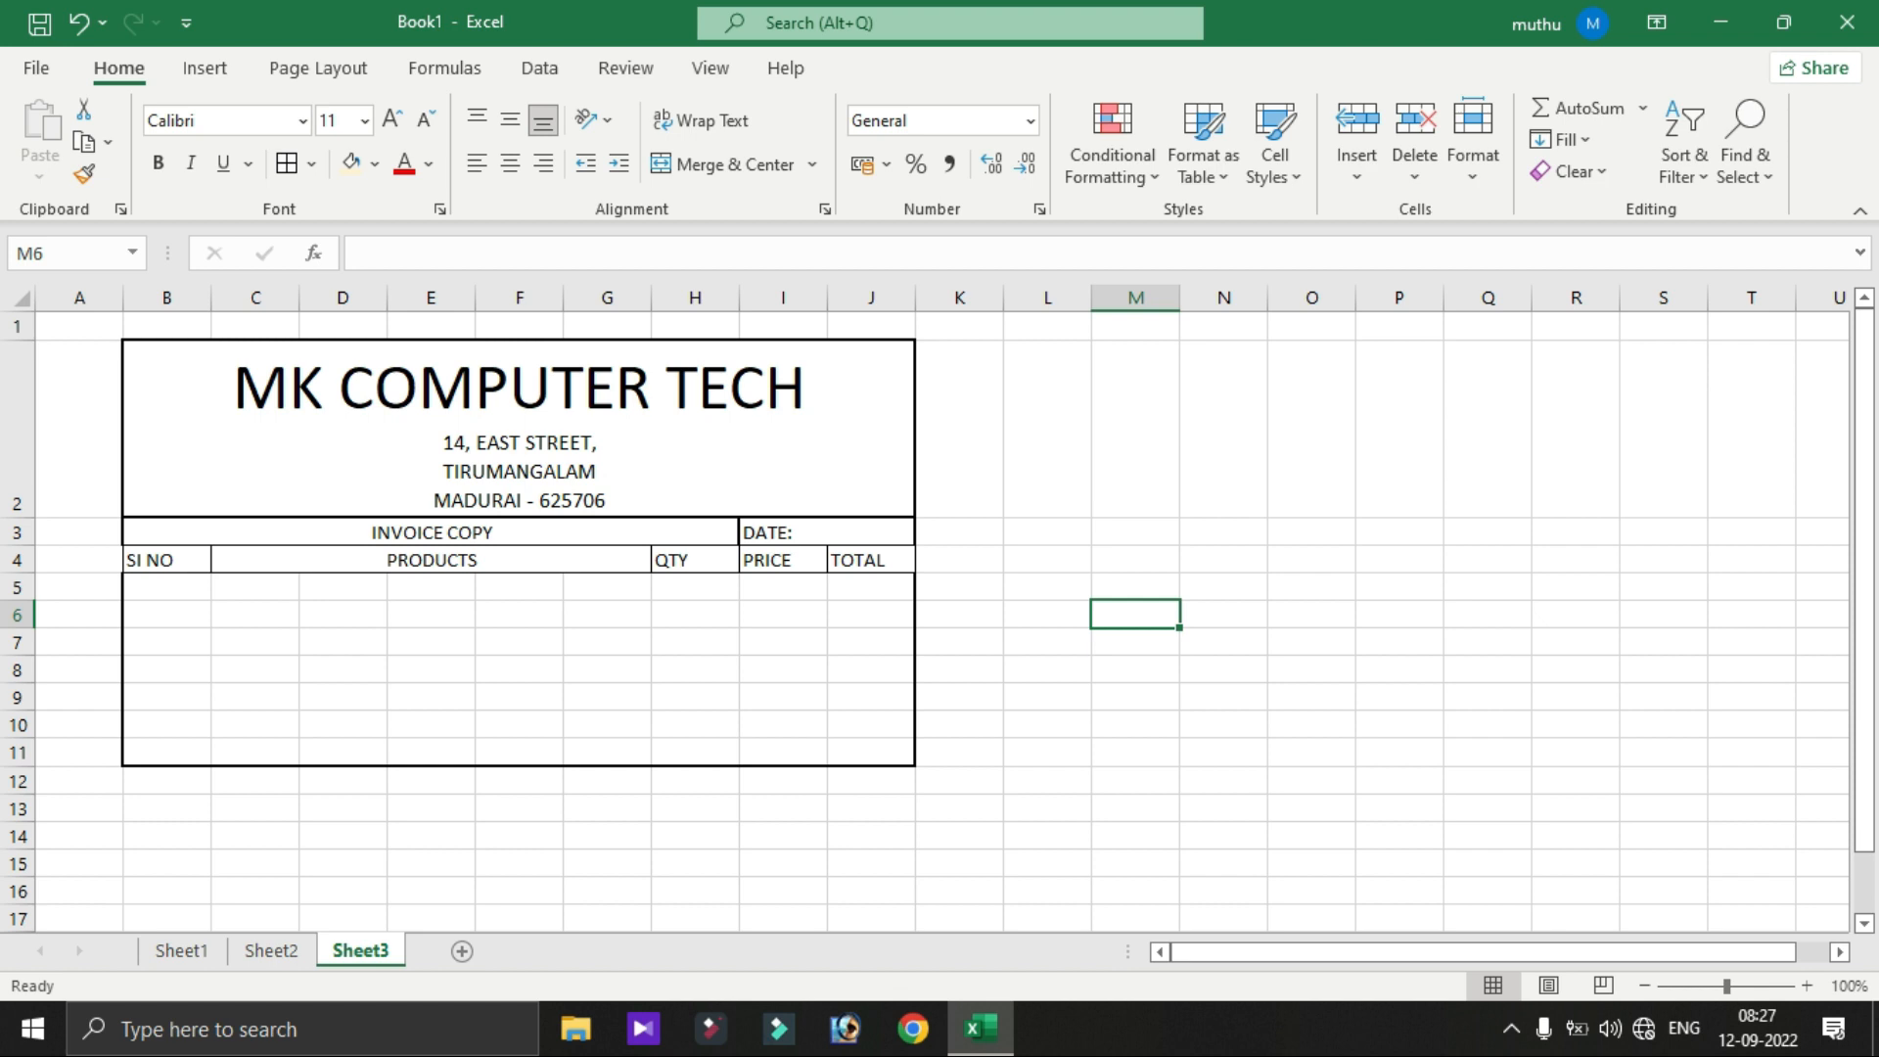
{"action": "left_click_drag", "start_coordinate": [17, 587], "coordinate": [17, 753]}
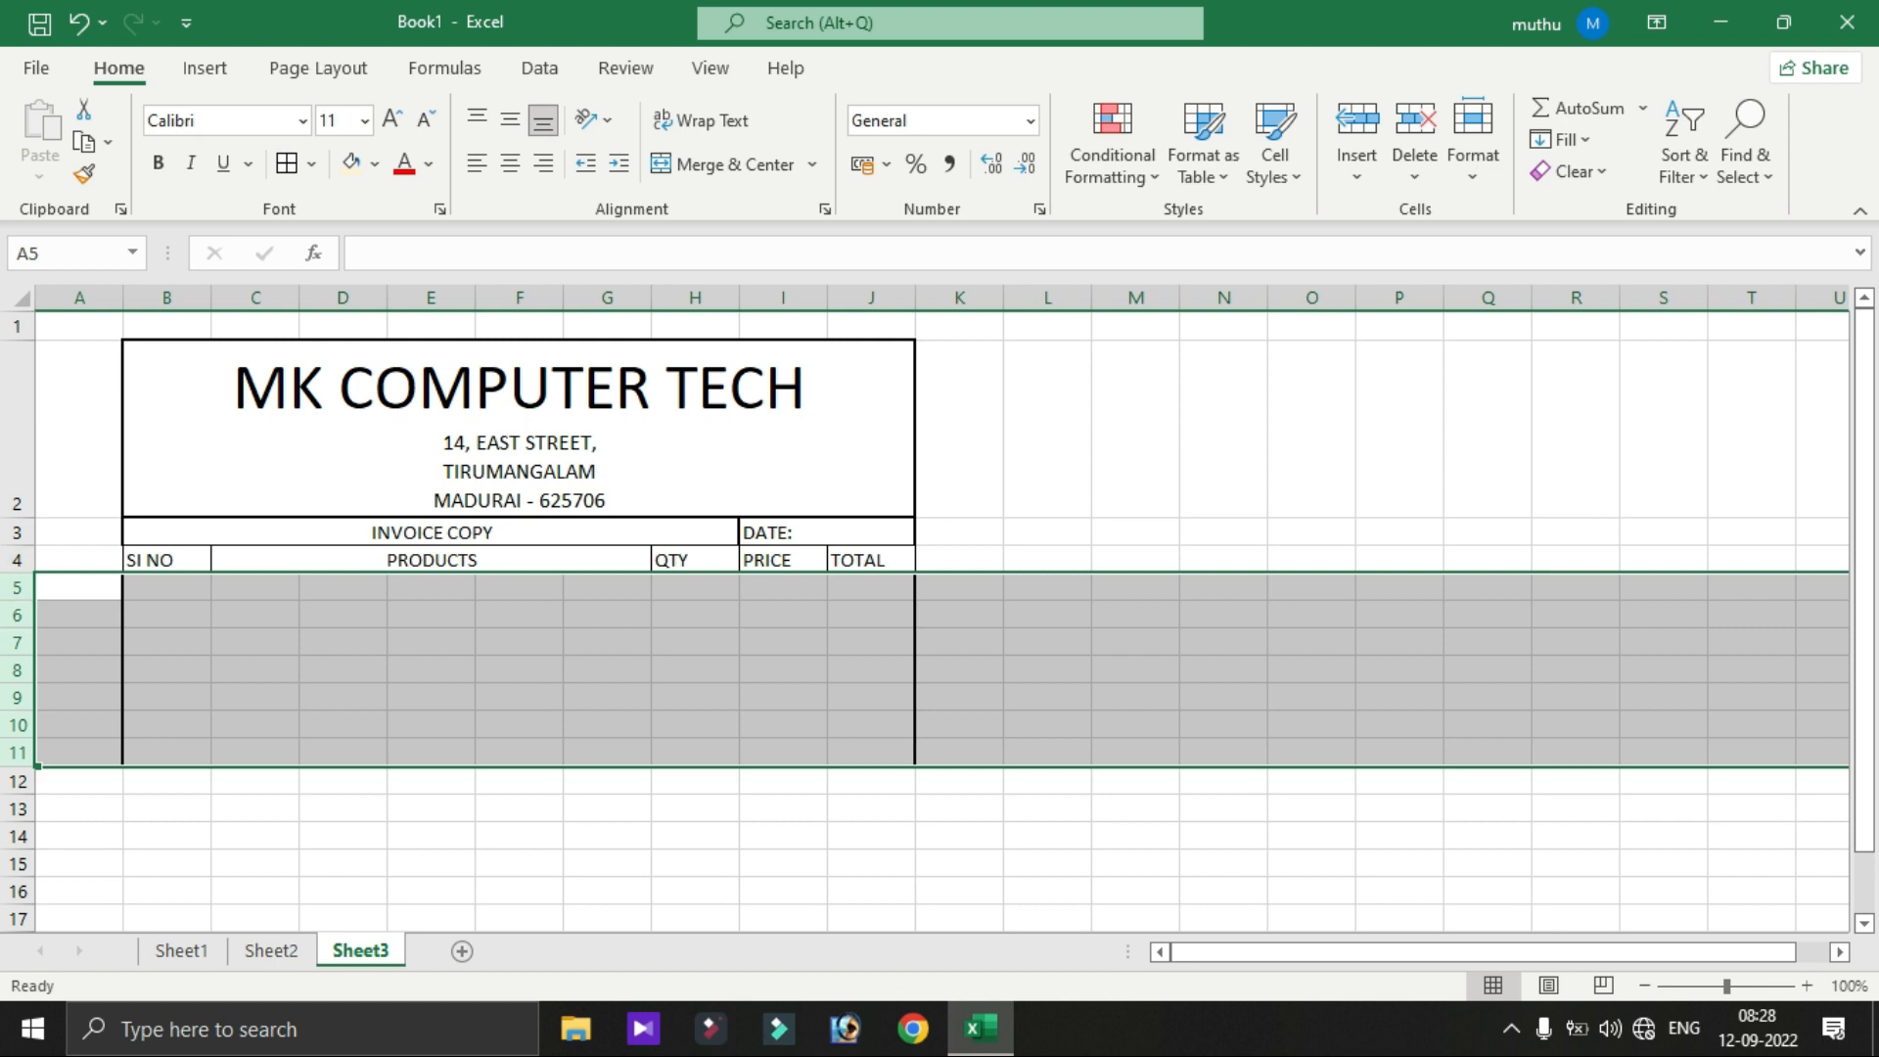
- Set the item rows' height to 20, then to 30
{"action": "right_click", "coordinate": [17, 626]}
{"action": "left_click", "coordinate": [120, 523]}
{"action": "type", "text": "20"}
{"action": "left_click", "coordinate": [88, 580]}
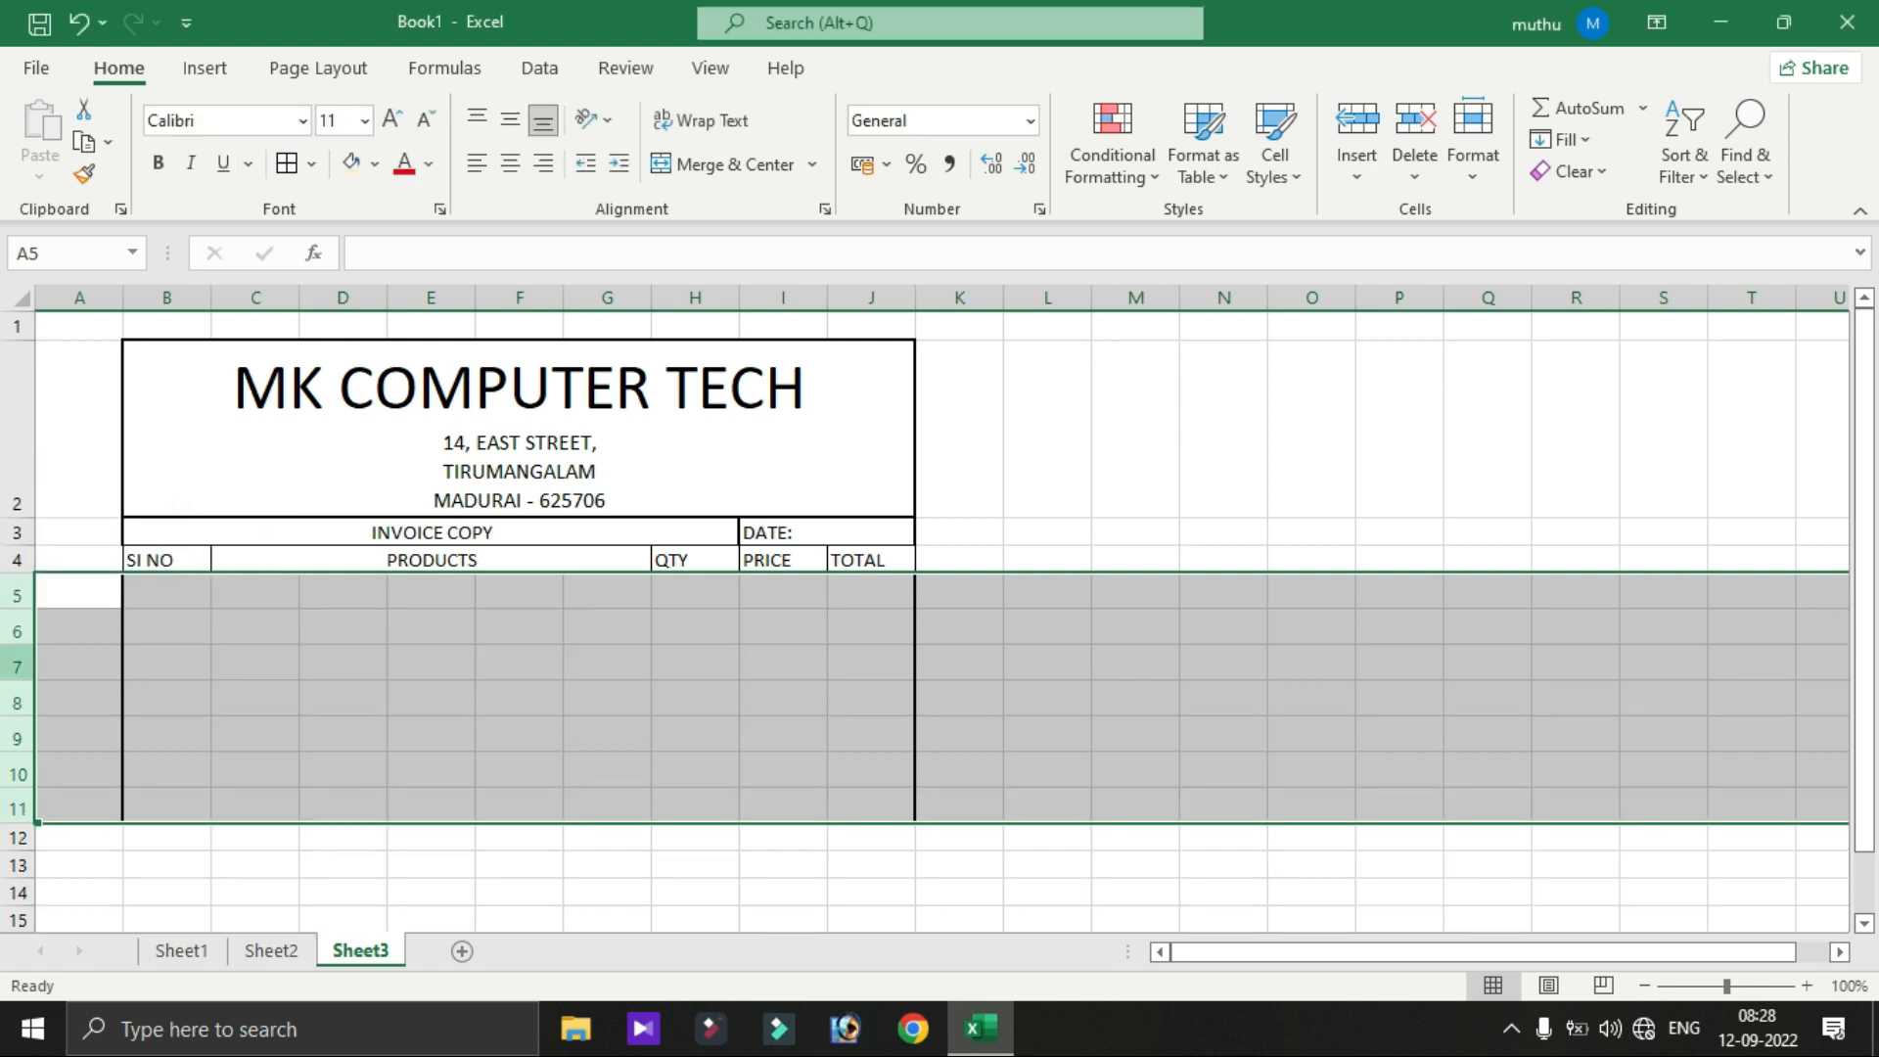
{"action": "right_click", "coordinate": [6, 683]}
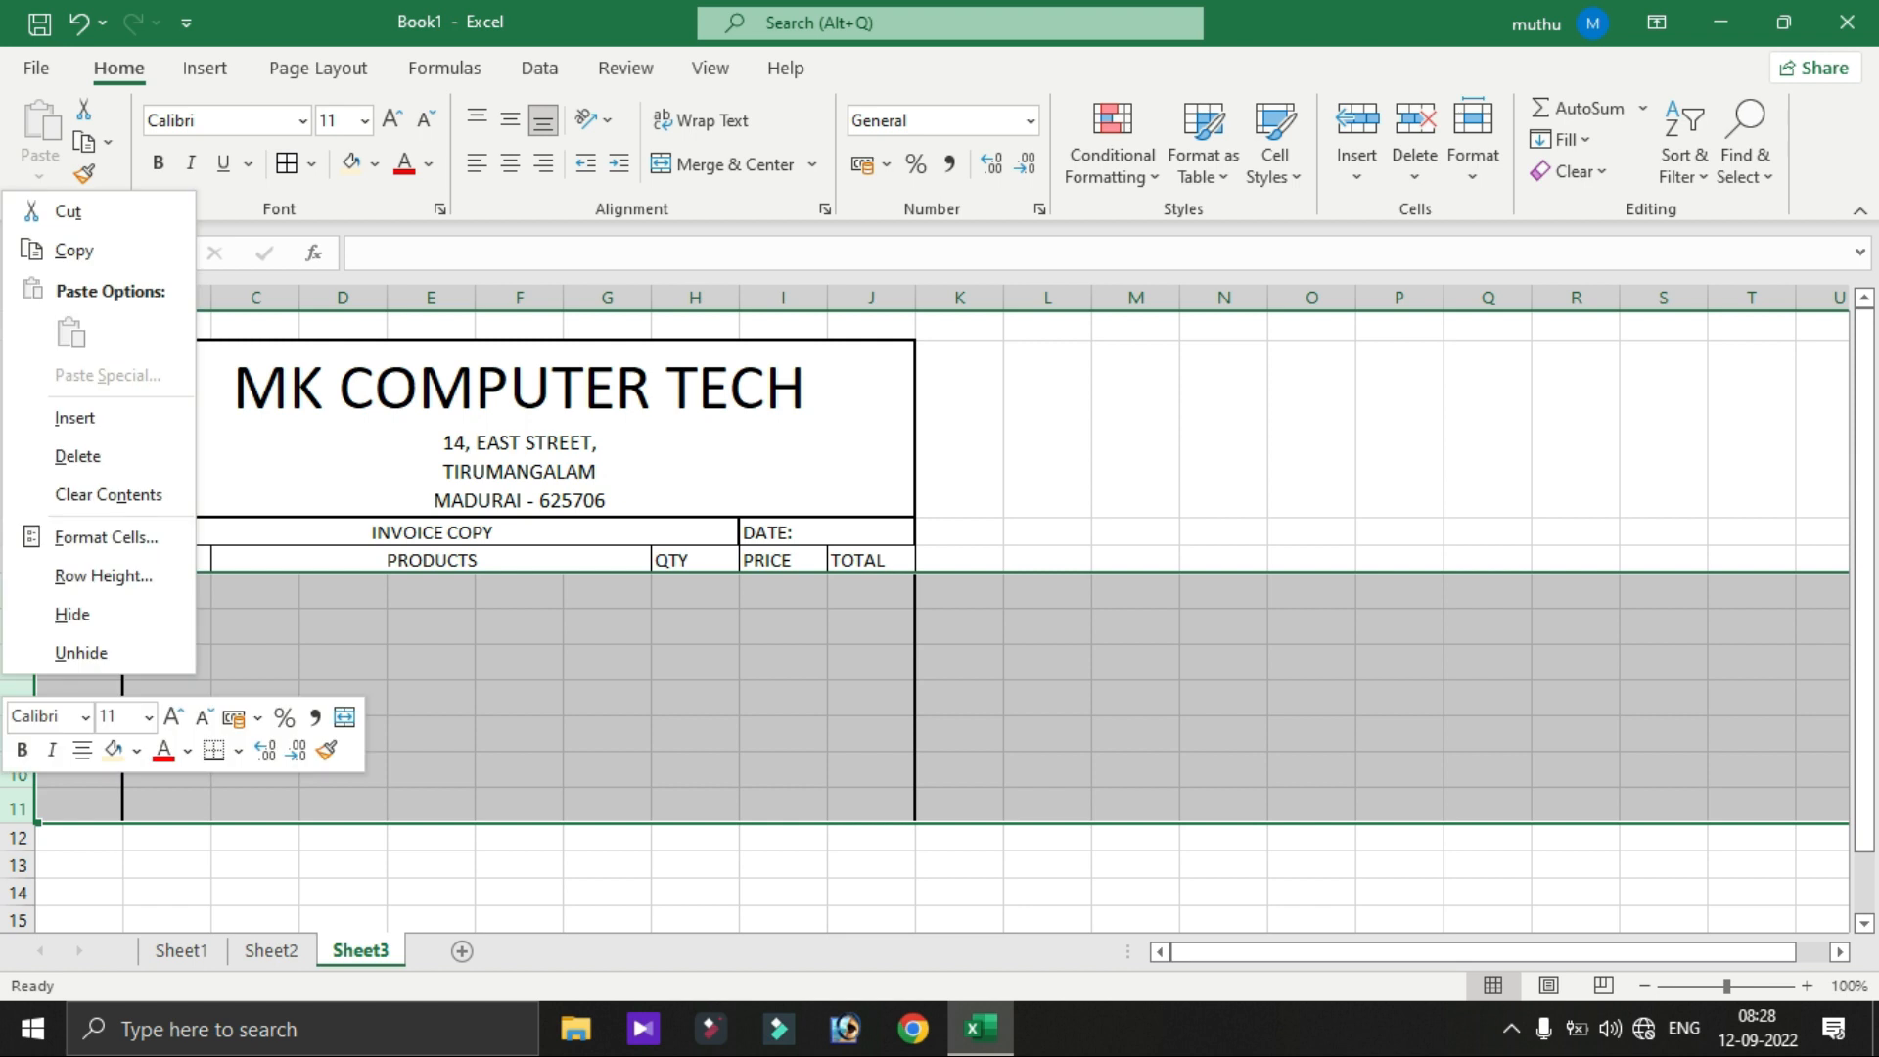
{"action": "left_click", "coordinate": [98, 575]}
{"action": "type", "text": "30"}
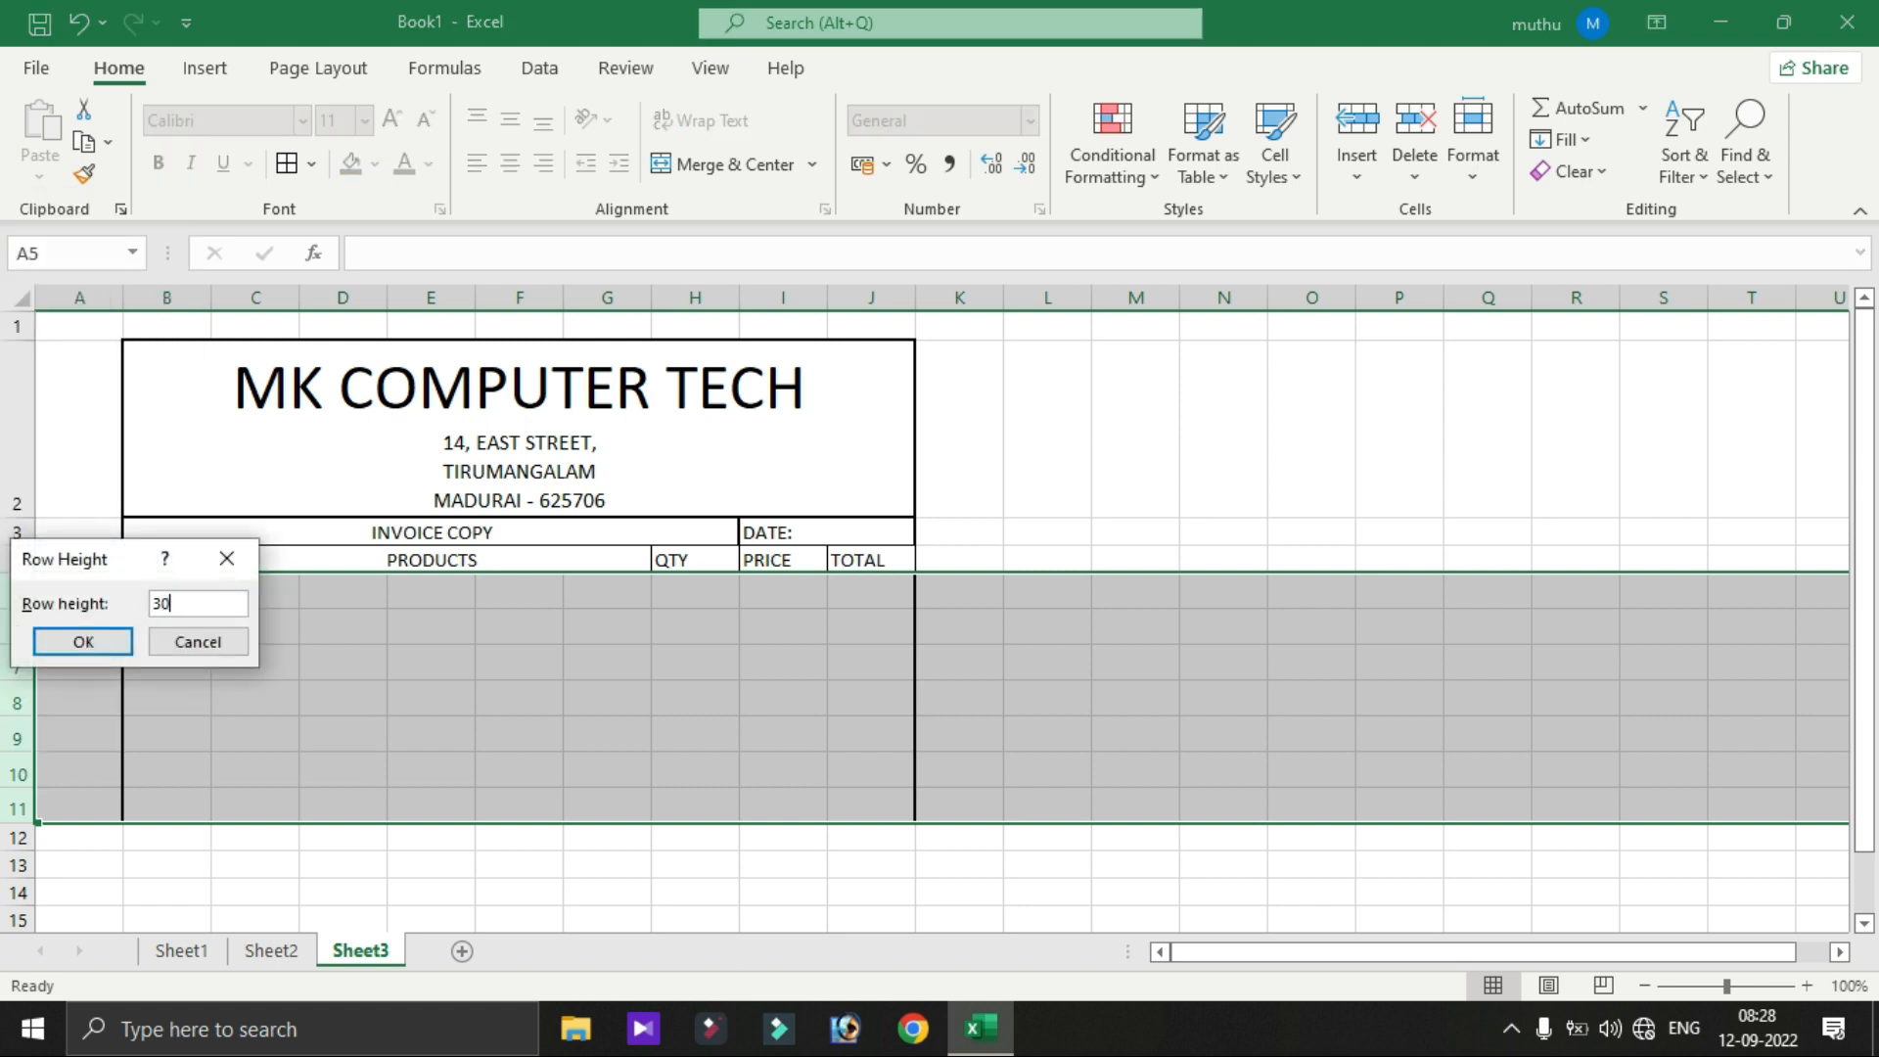
{"action": "left_click", "coordinate": [72, 642]}
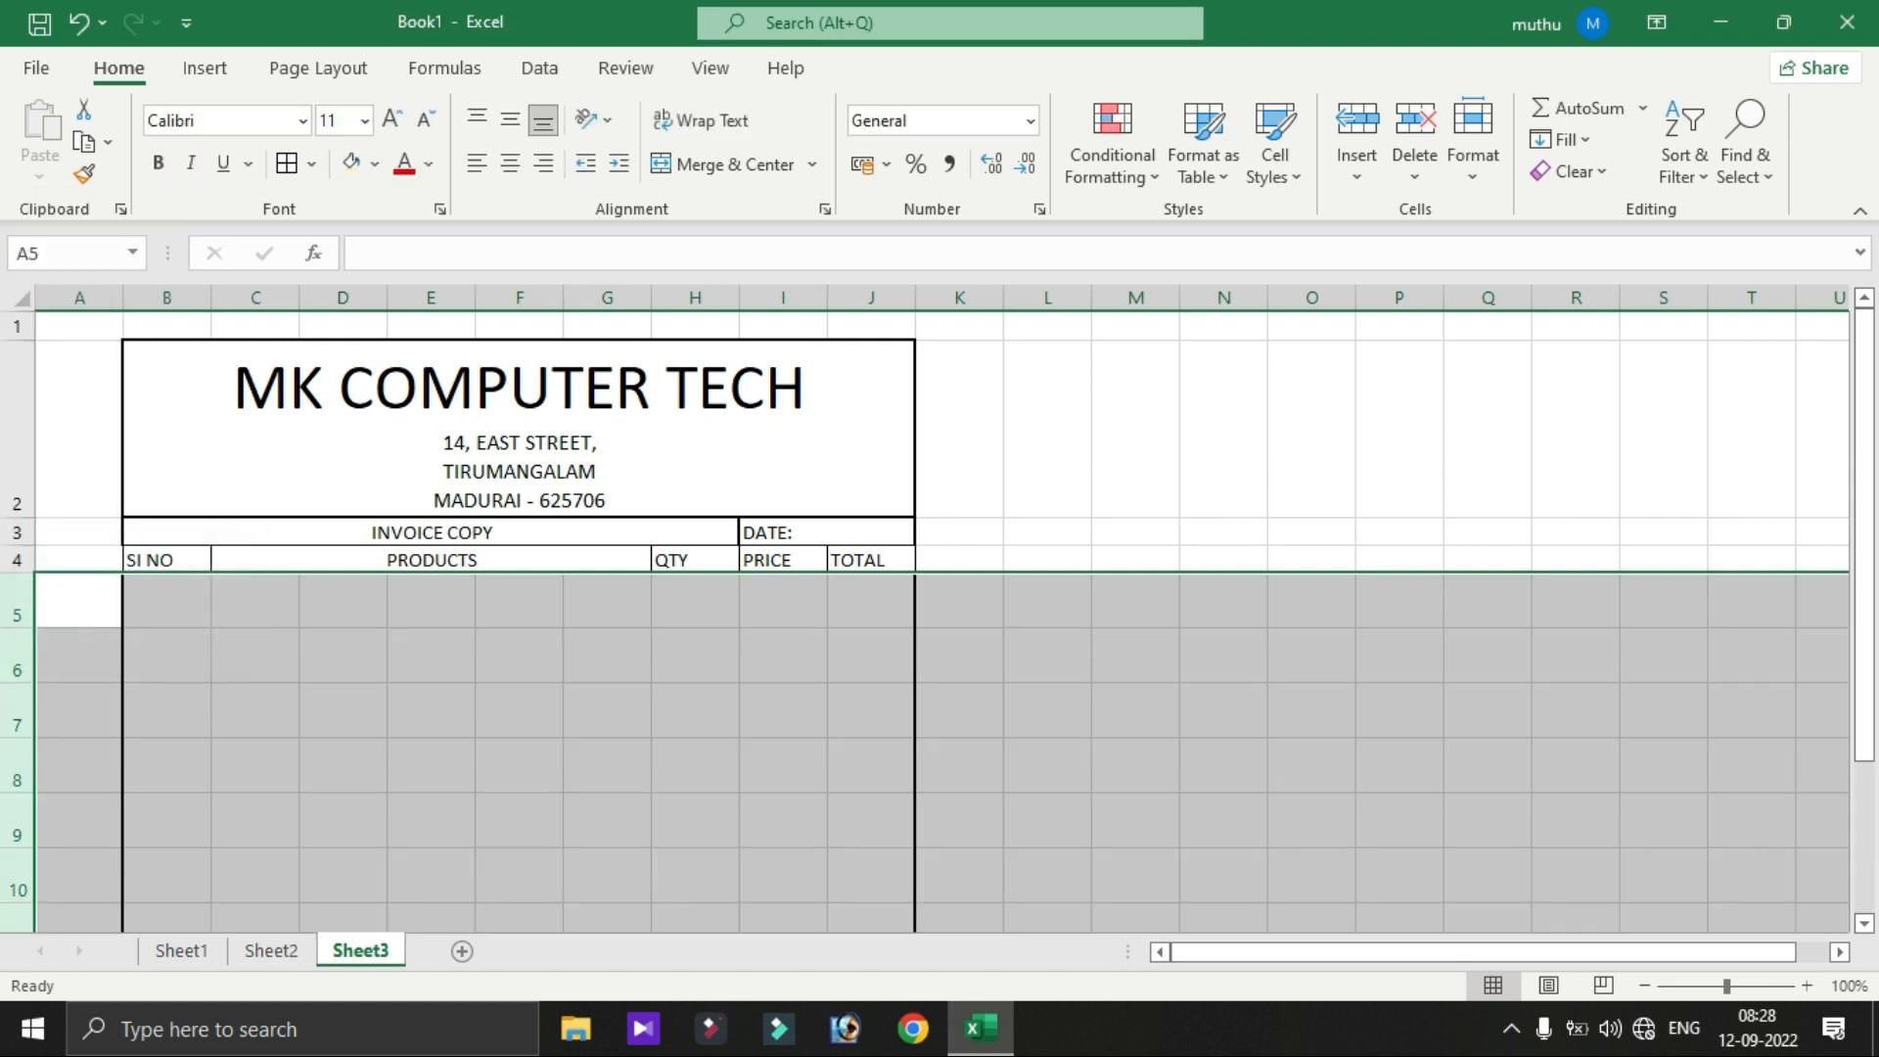
{"action": "left_click_drag", "start_coordinate": [1864, 390], "coordinate": [1865, 450]}
{"action": "left_click", "coordinate": [959, 504]}
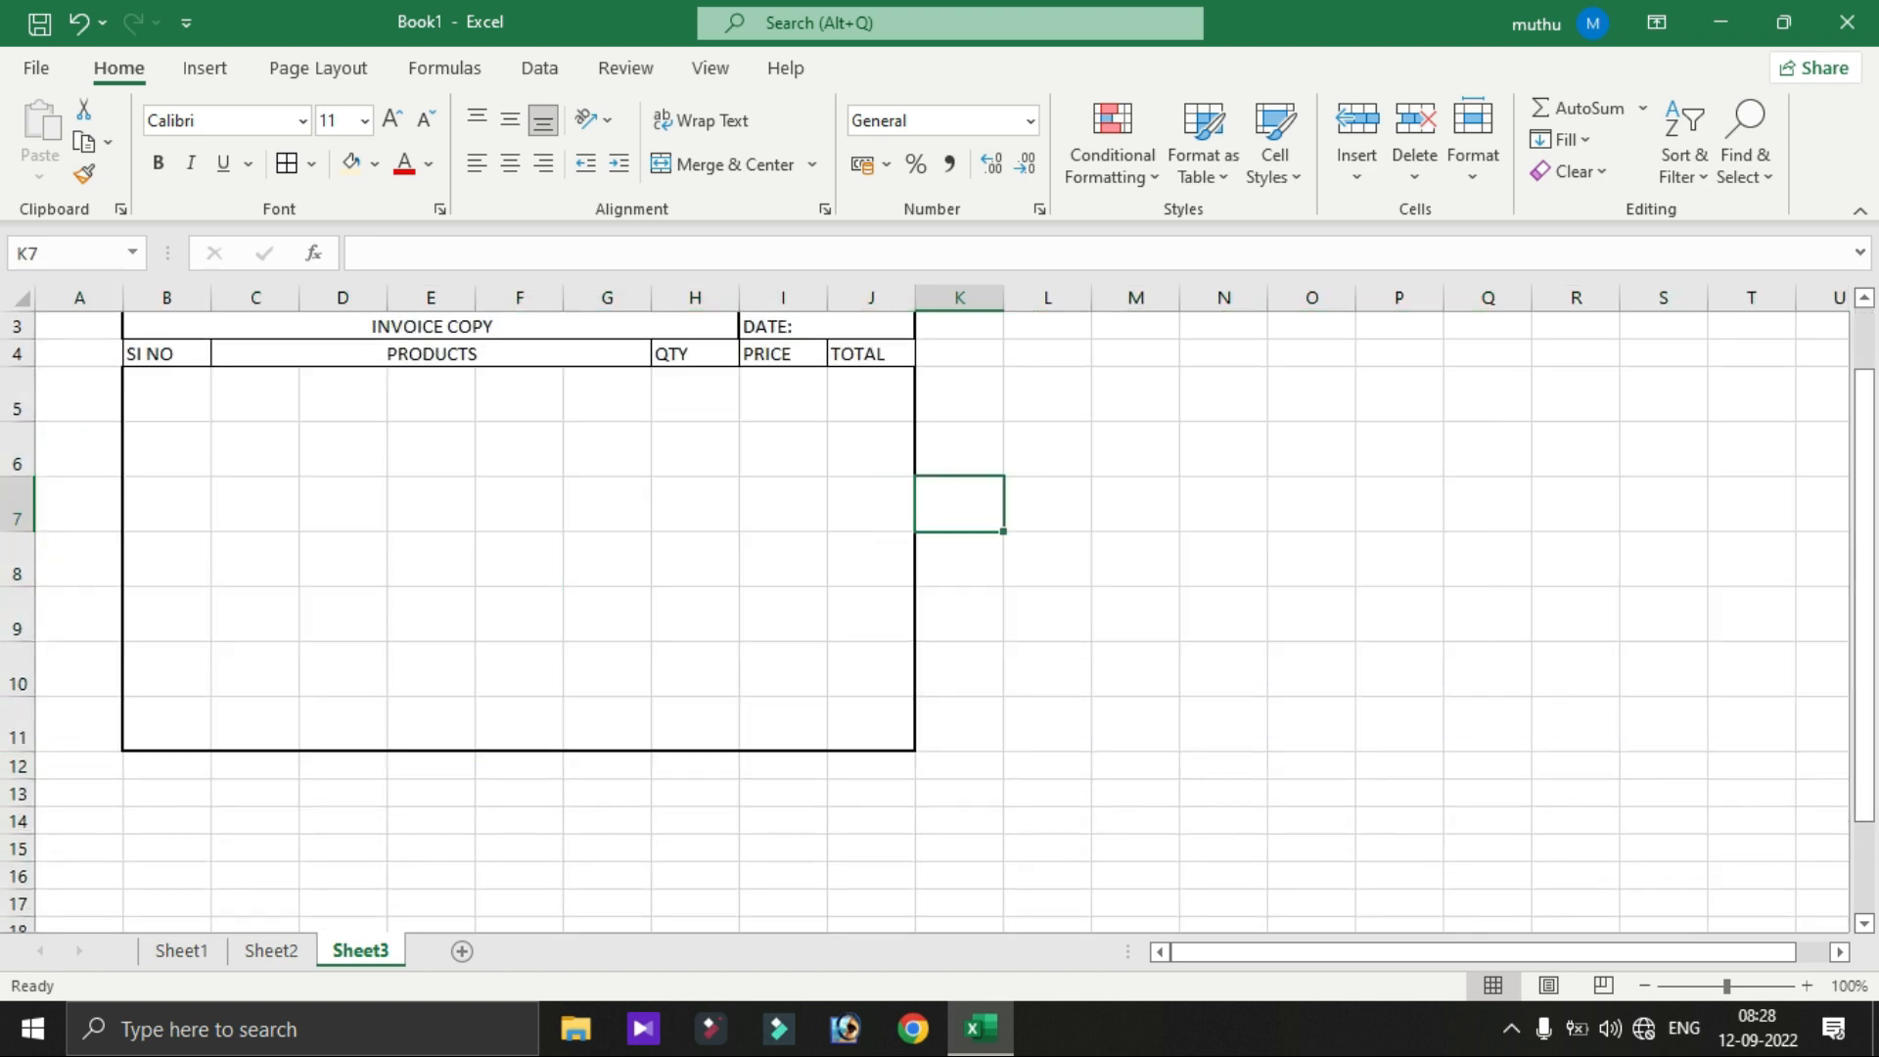
{"action": "left_click_drag", "start_coordinate": [1864, 697], "coordinate": [1864, 661]}
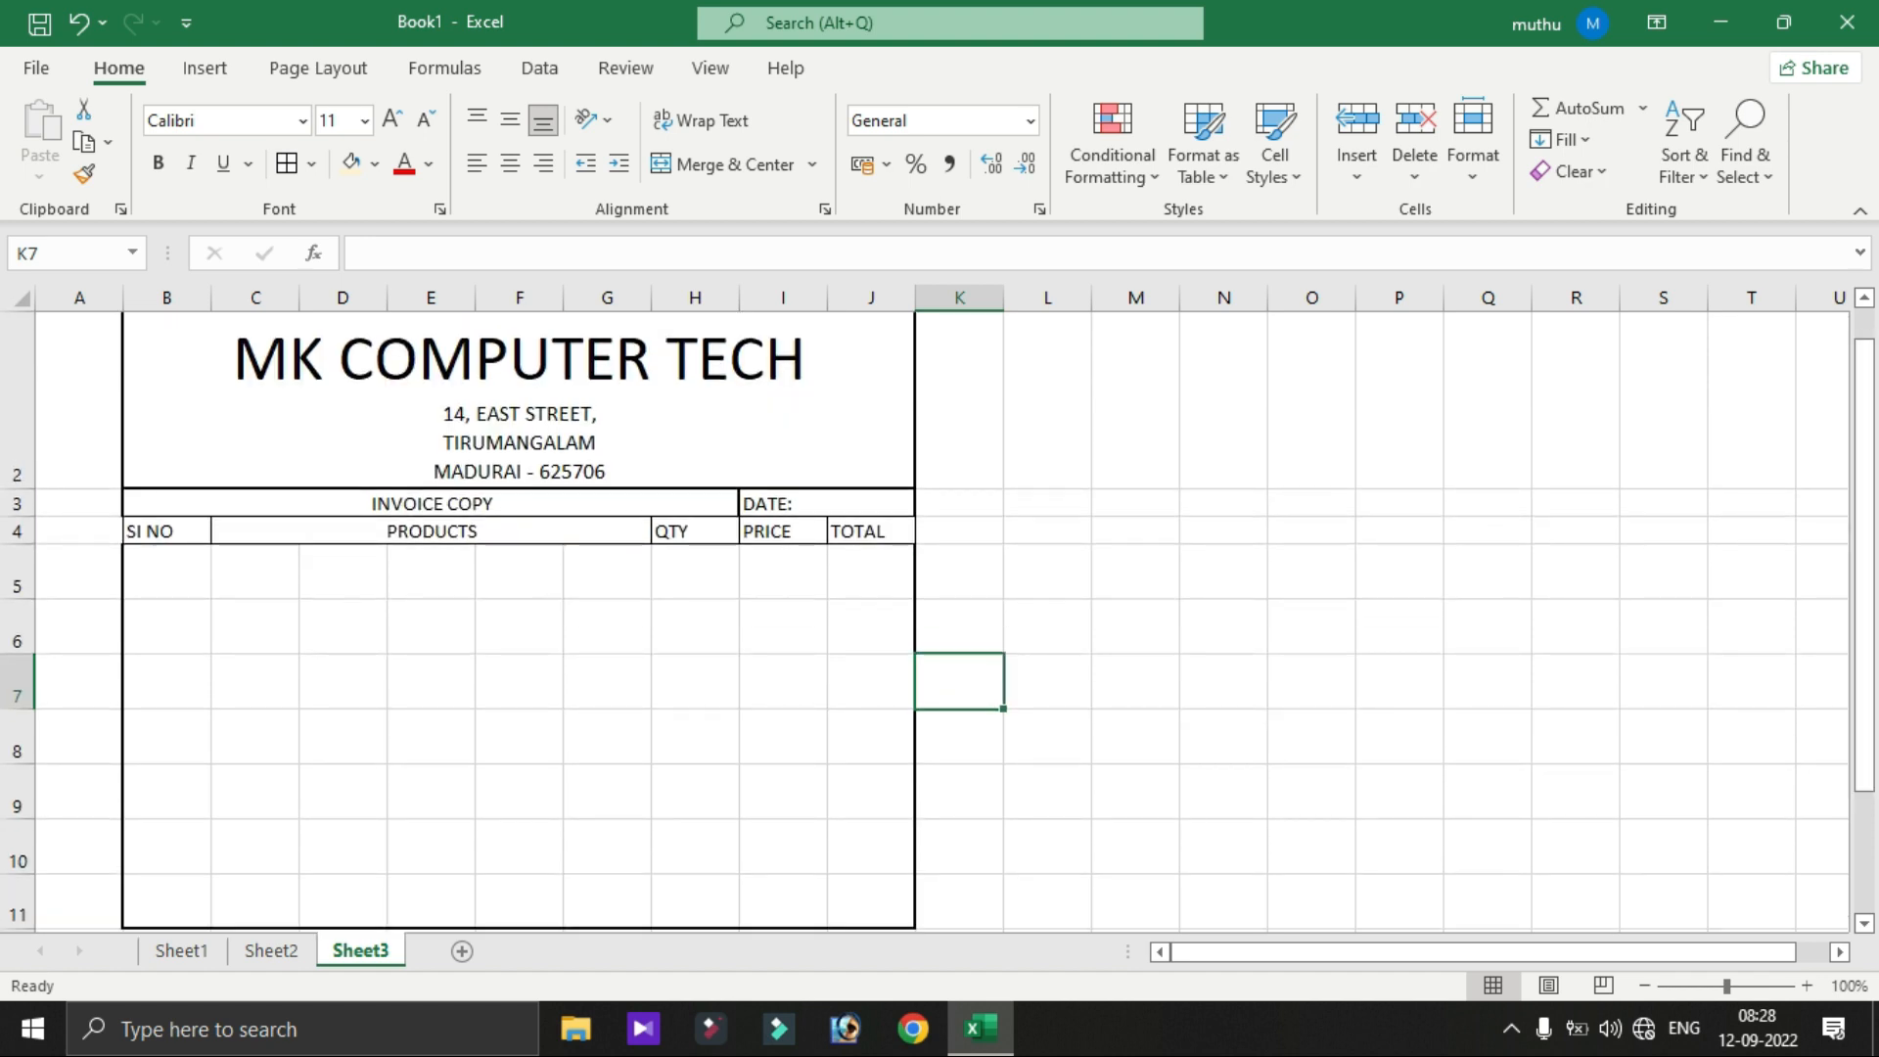
- Apply Thick Outside Borders to the whole invoice block B2:J11
{"action": "left_click_drag", "start_coordinate": [518, 401], "coordinate": [533, 901]}
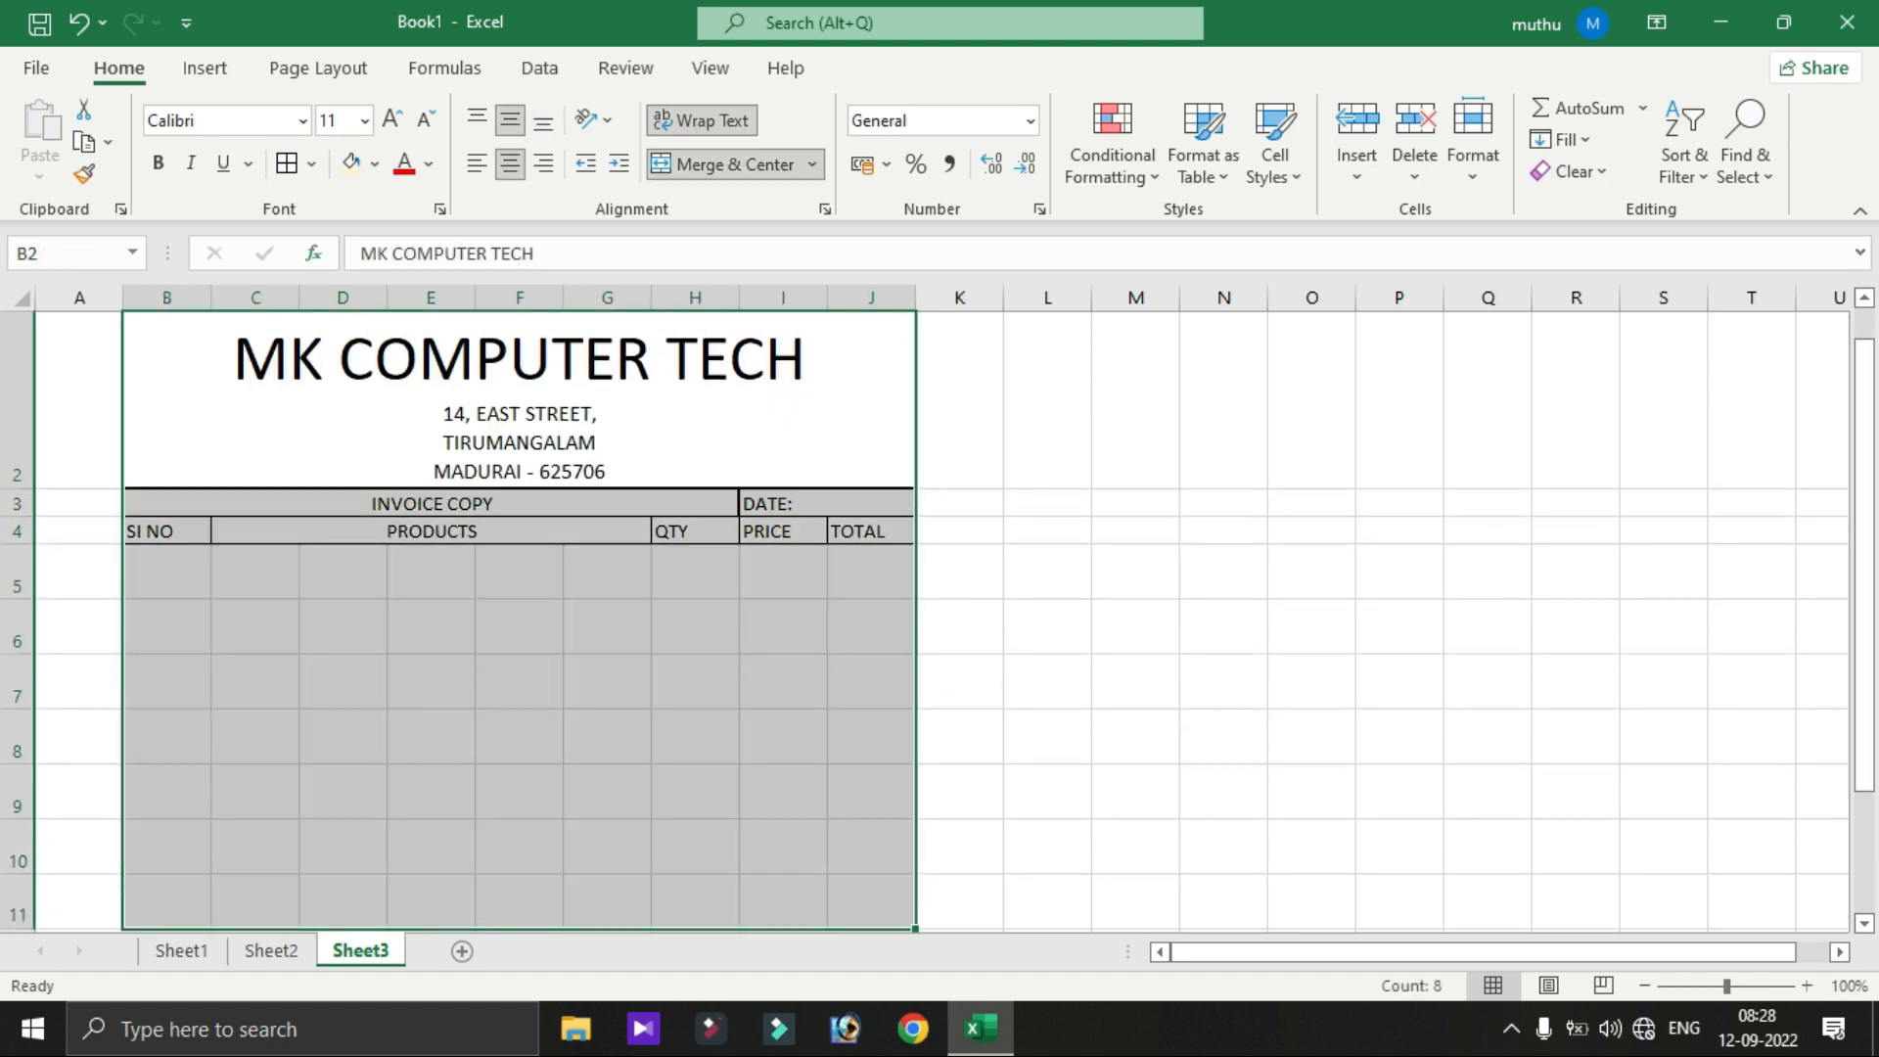
{"action": "left_click", "coordinate": [311, 163]}
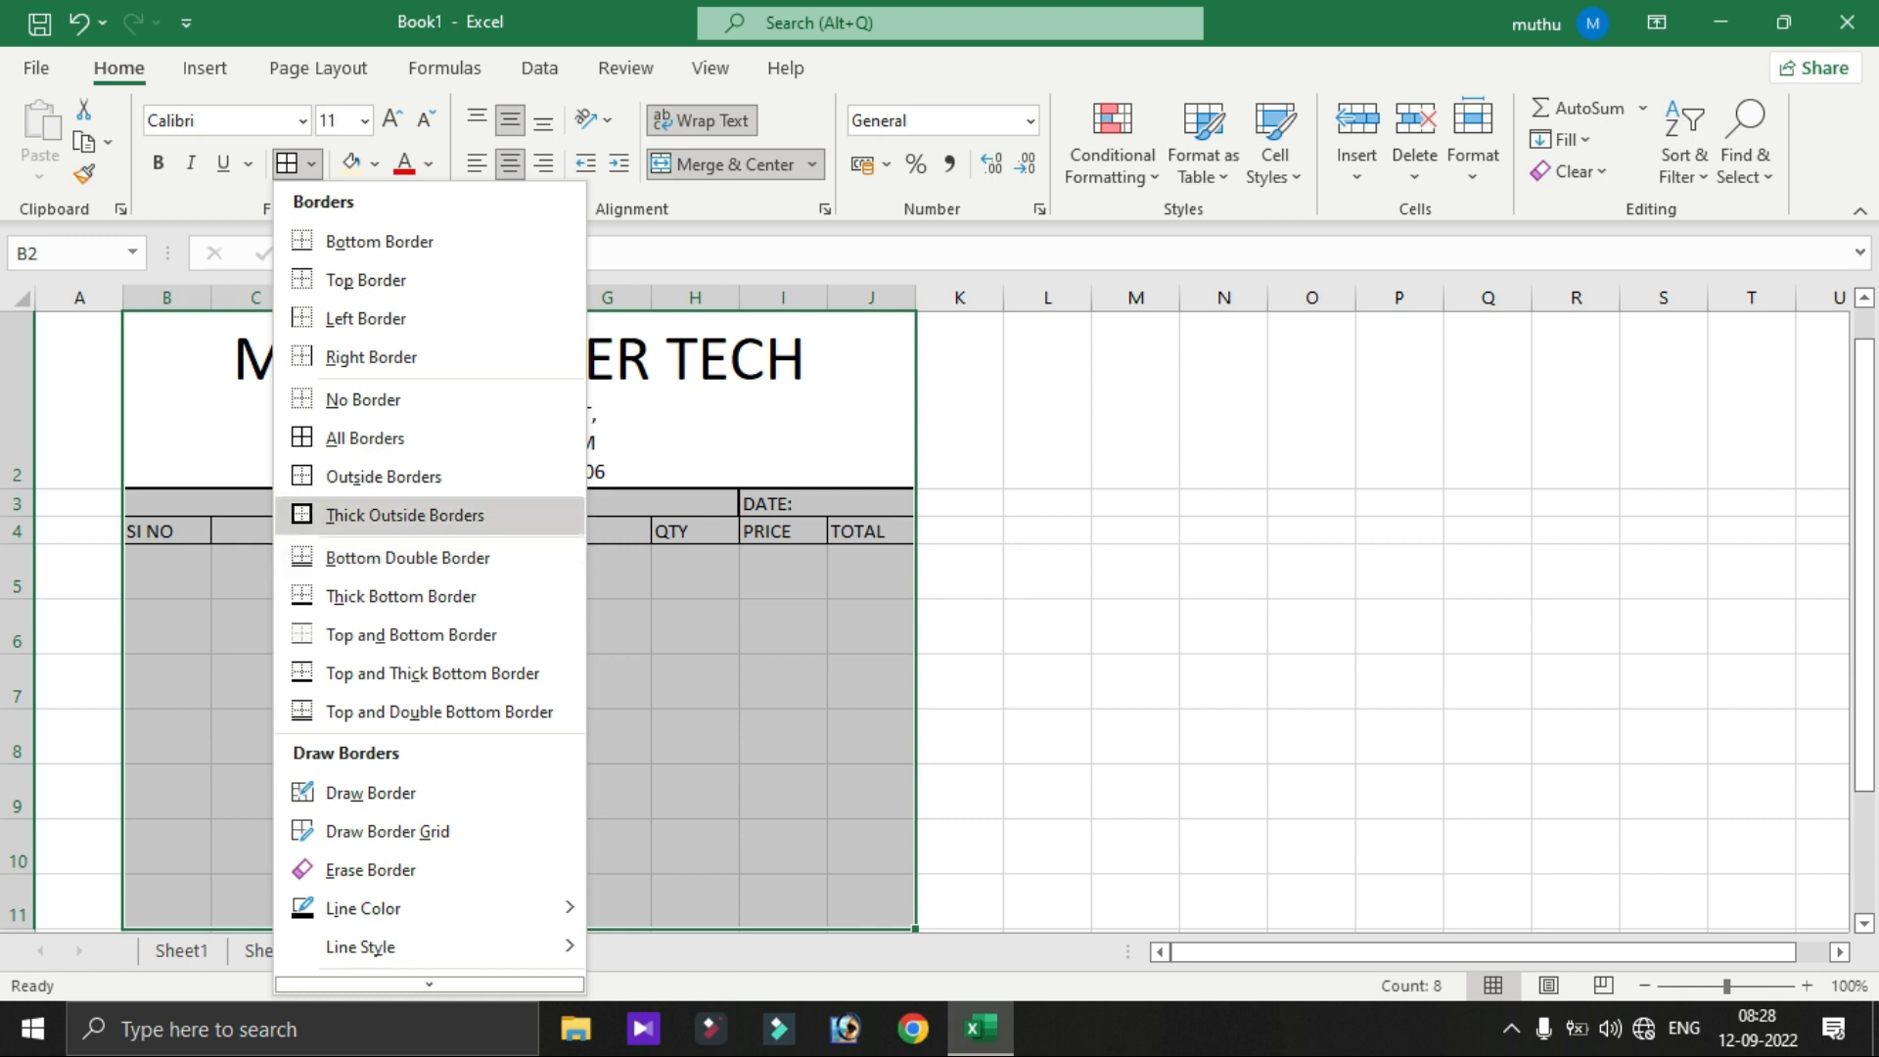
{"action": "left_click", "coordinate": [421, 512]}
{"action": "left_click", "coordinate": [783, 626]}
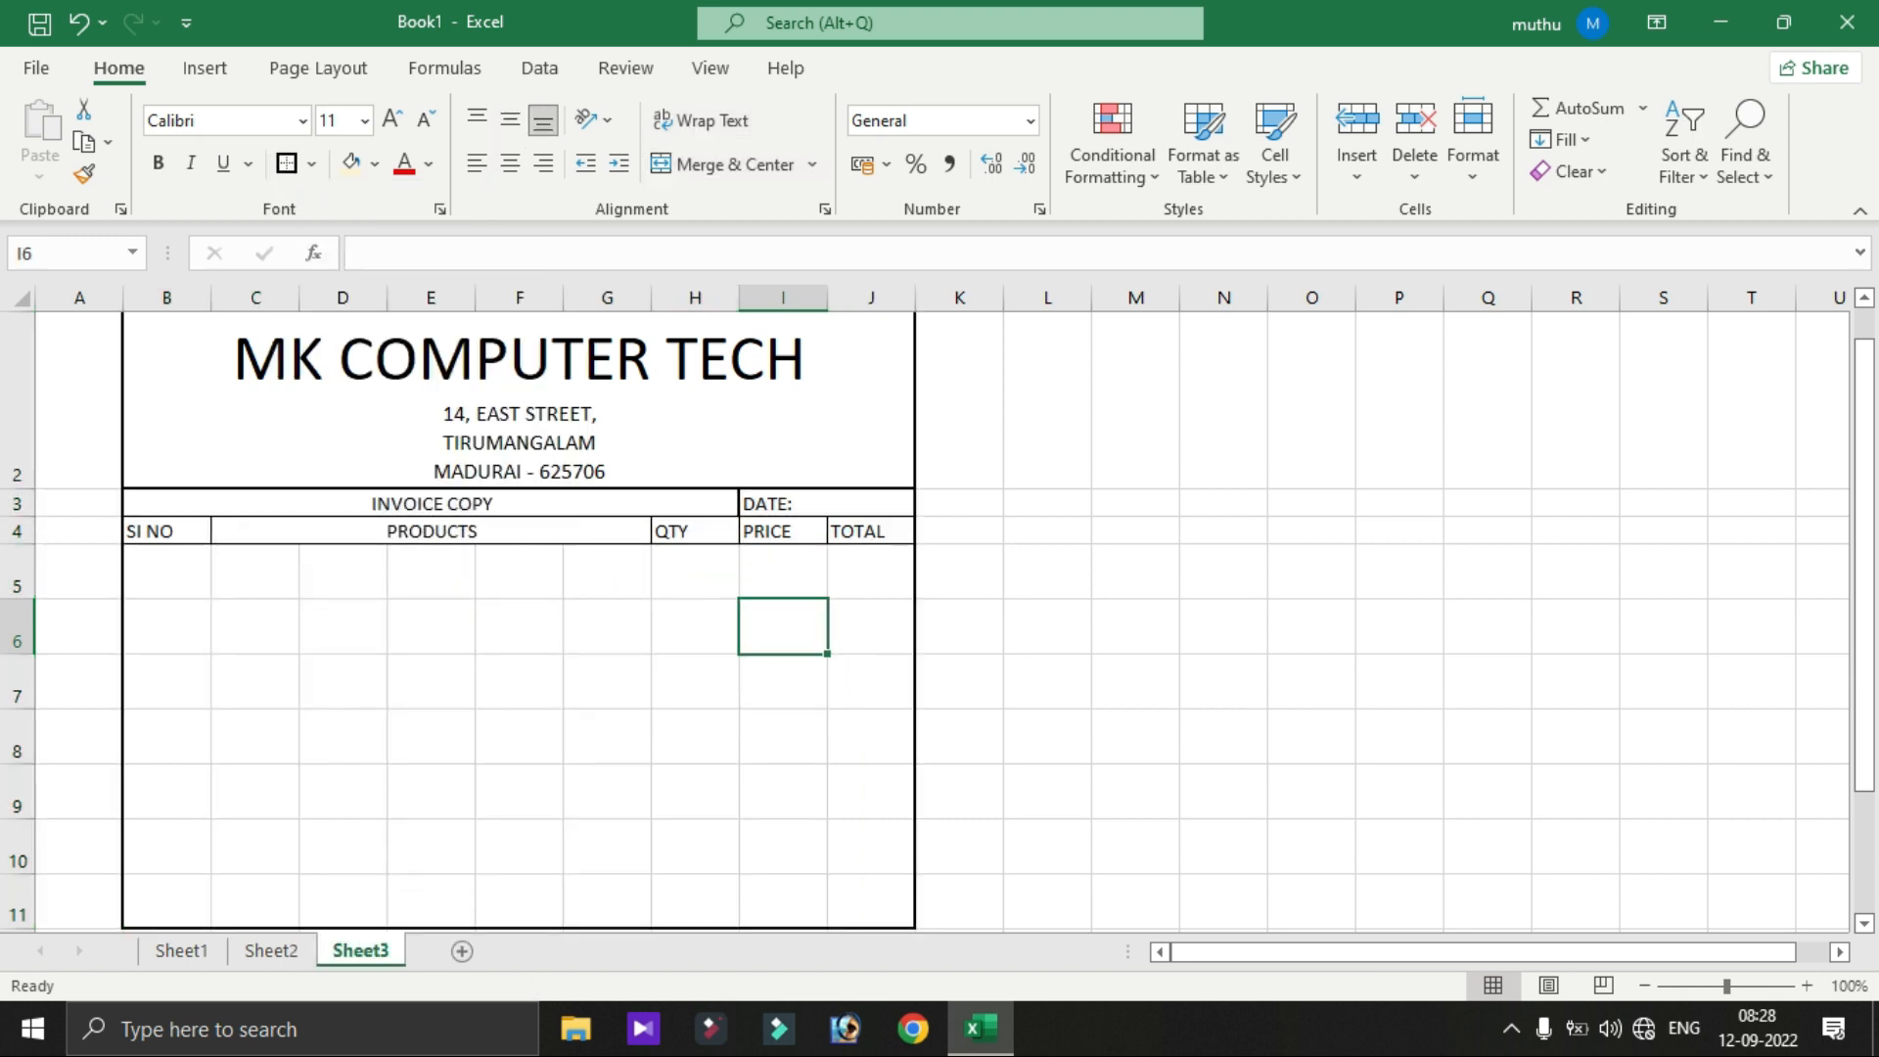
{"action": "left_click", "coordinate": [166, 571]}
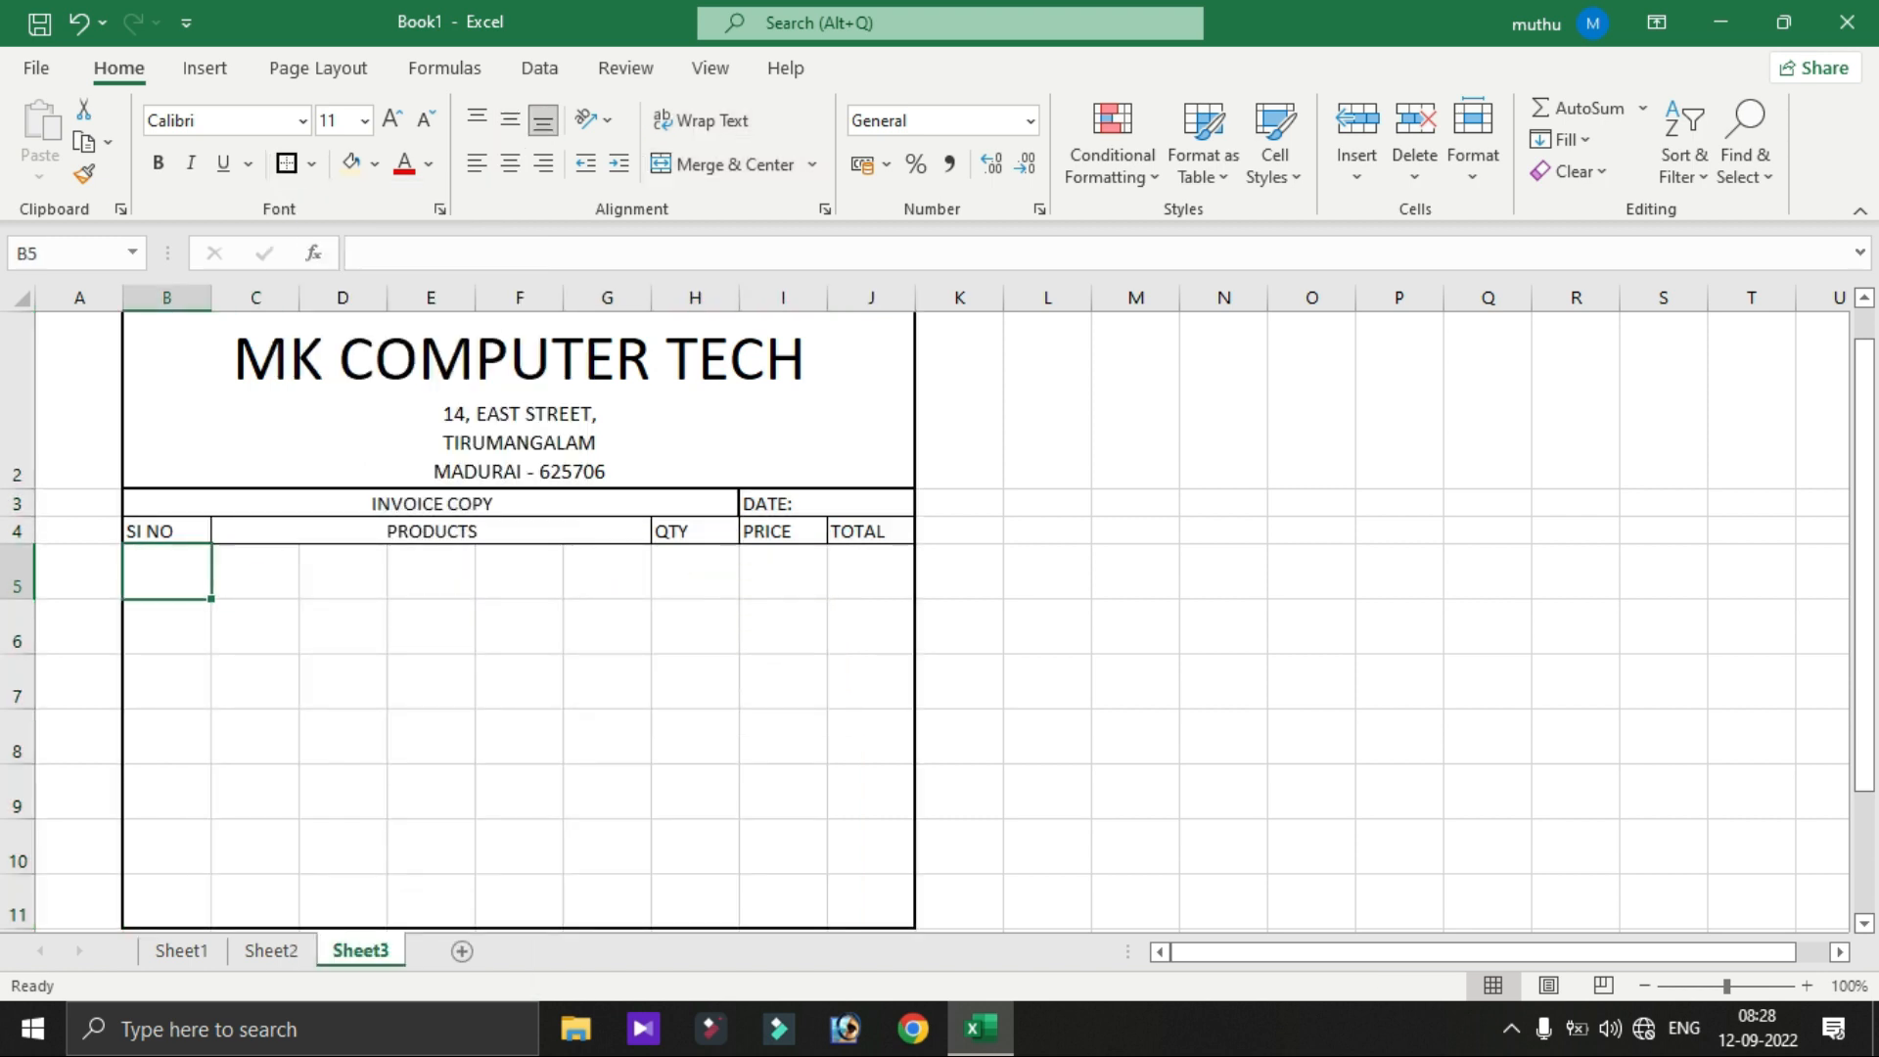
- Narrow column B and merge C5:G5 into one product cell
{"action": "left_click_drag", "start_coordinate": [211, 297], "coordinate": [174, 298]}
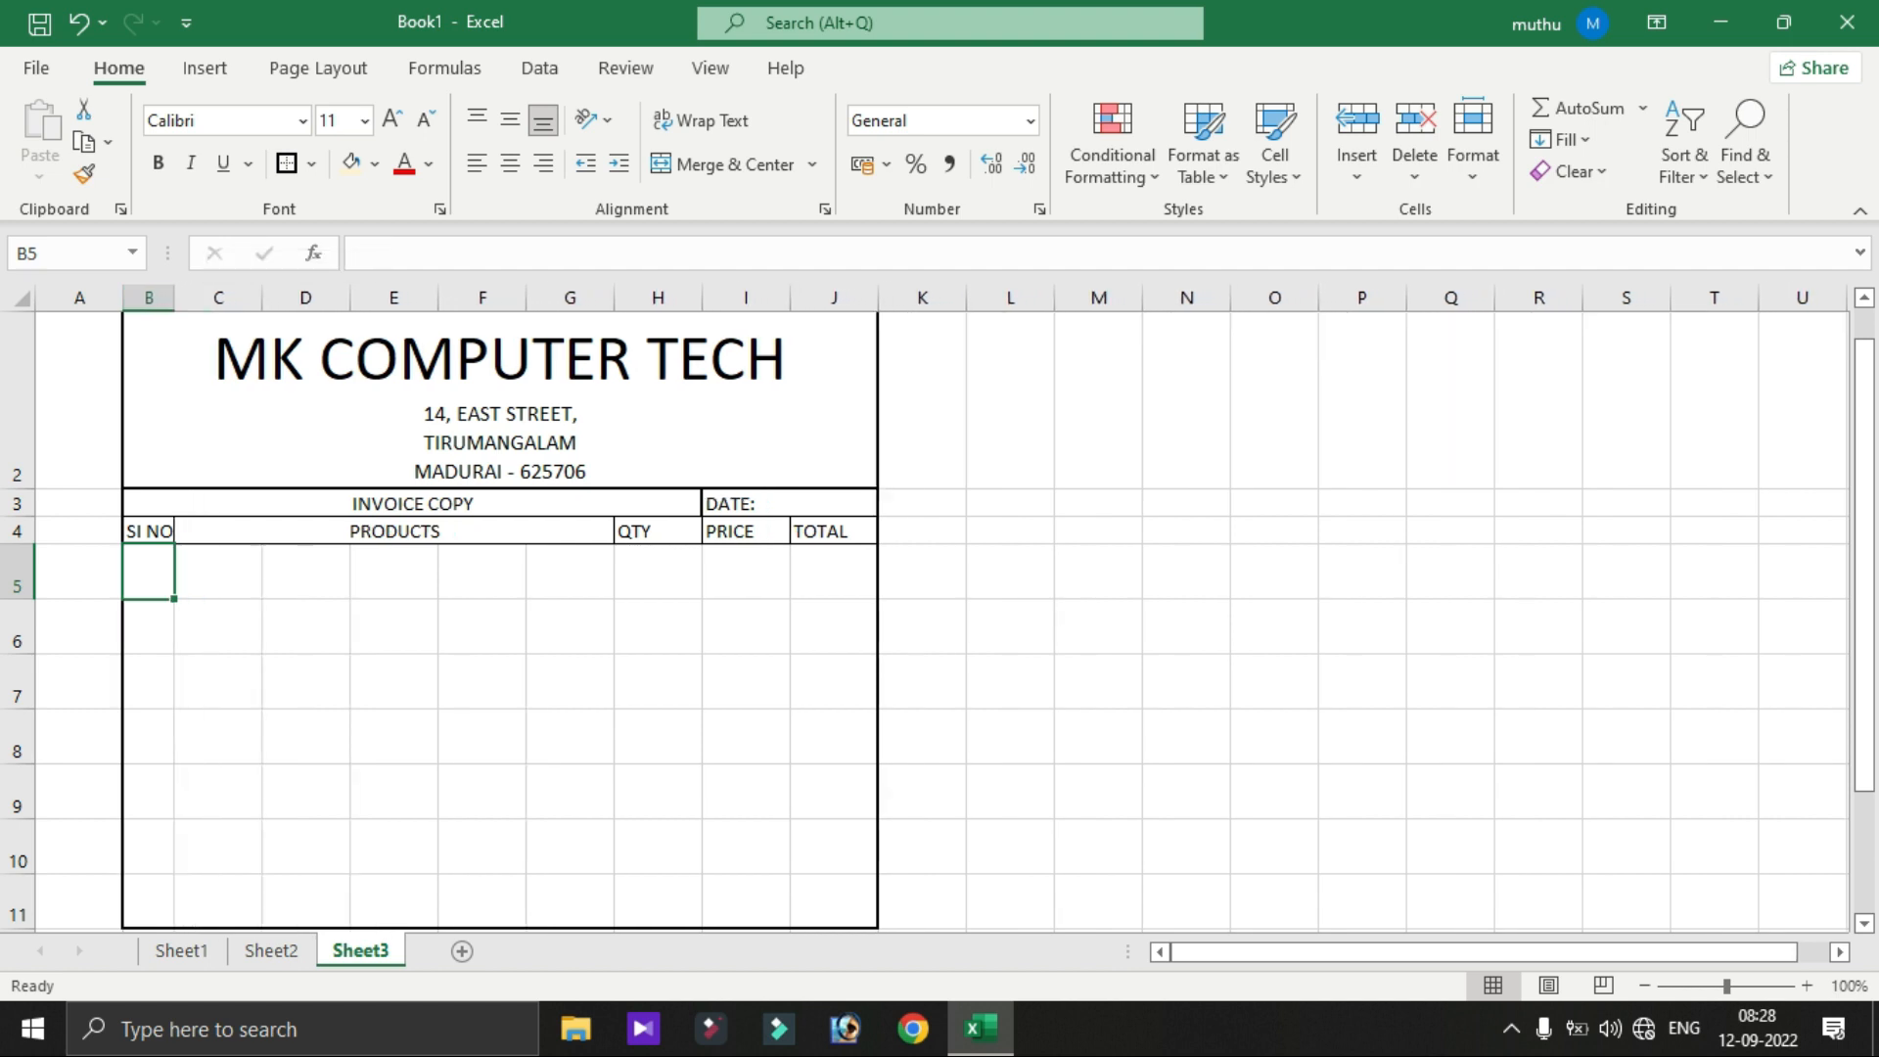
{"action": "left_click_drag", "start_coordinate": [305, 573], "coordinate": [569, 573]}
{"action": "key", "text": "shift+Left"}
{"action": "key", "text": "shift+Left"}
{"action": "key", "text": "shift+Left"}
{"action": "key", "text": "shift+Left"}
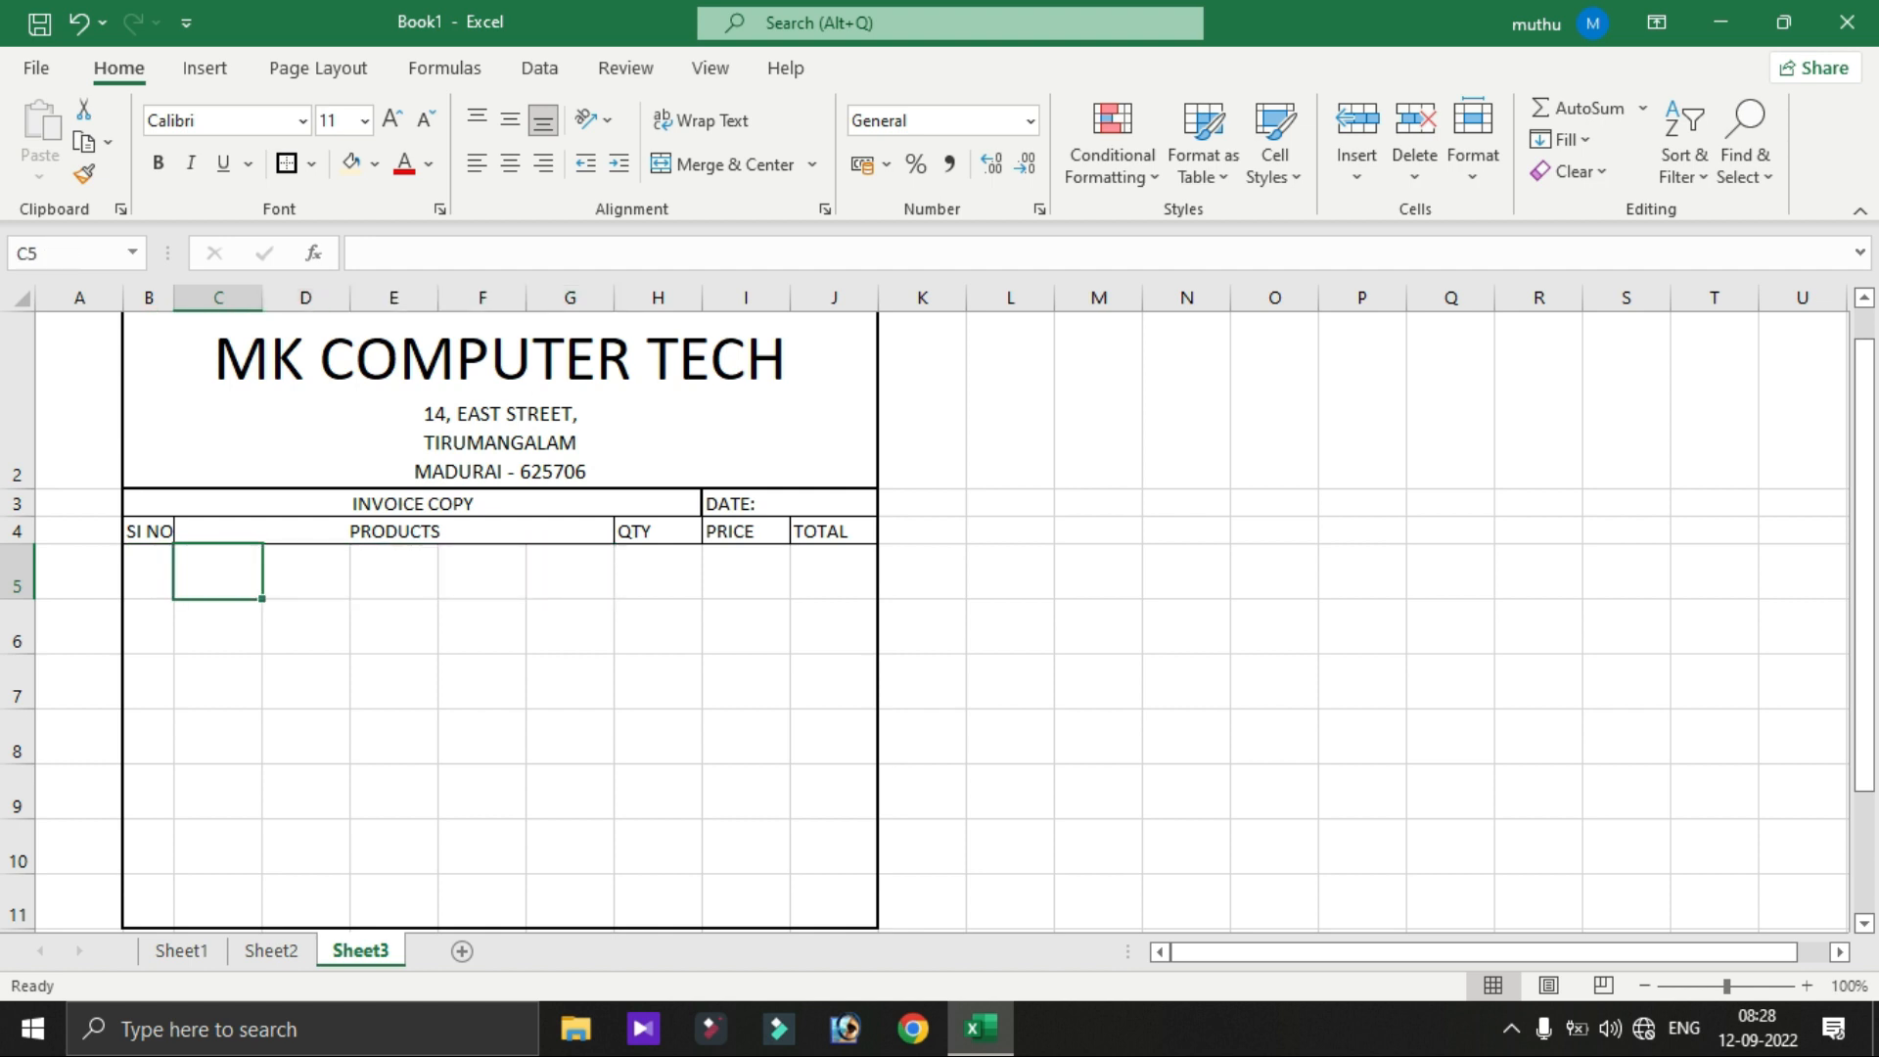
{"action": "key", "text": "shift+Right"}
{"action": "key", "text": "shift+Right"}
{"action": "key", "text": "shift+Right"}
{"action": "key", "text": "shift+Right"}
{"action": "key", "text": "shift+Right"}
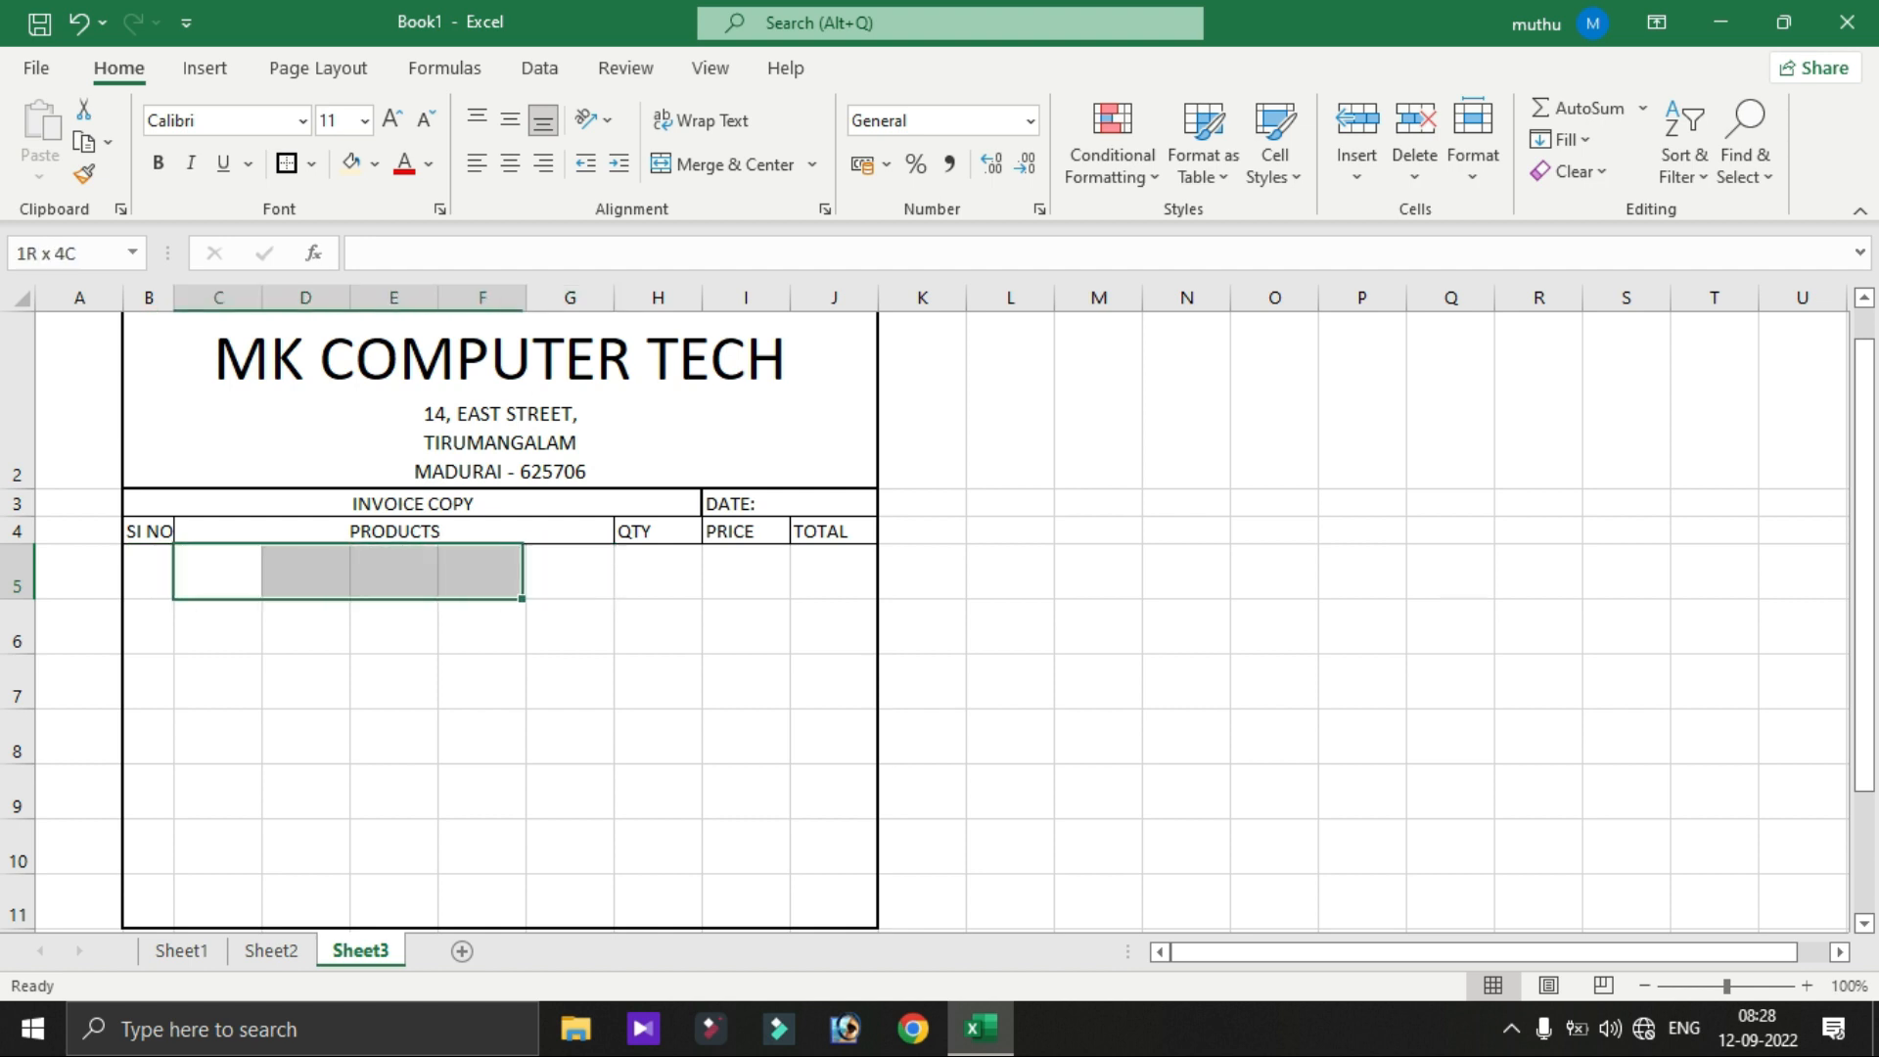
{"action": "key", "text": "shift+Left"}
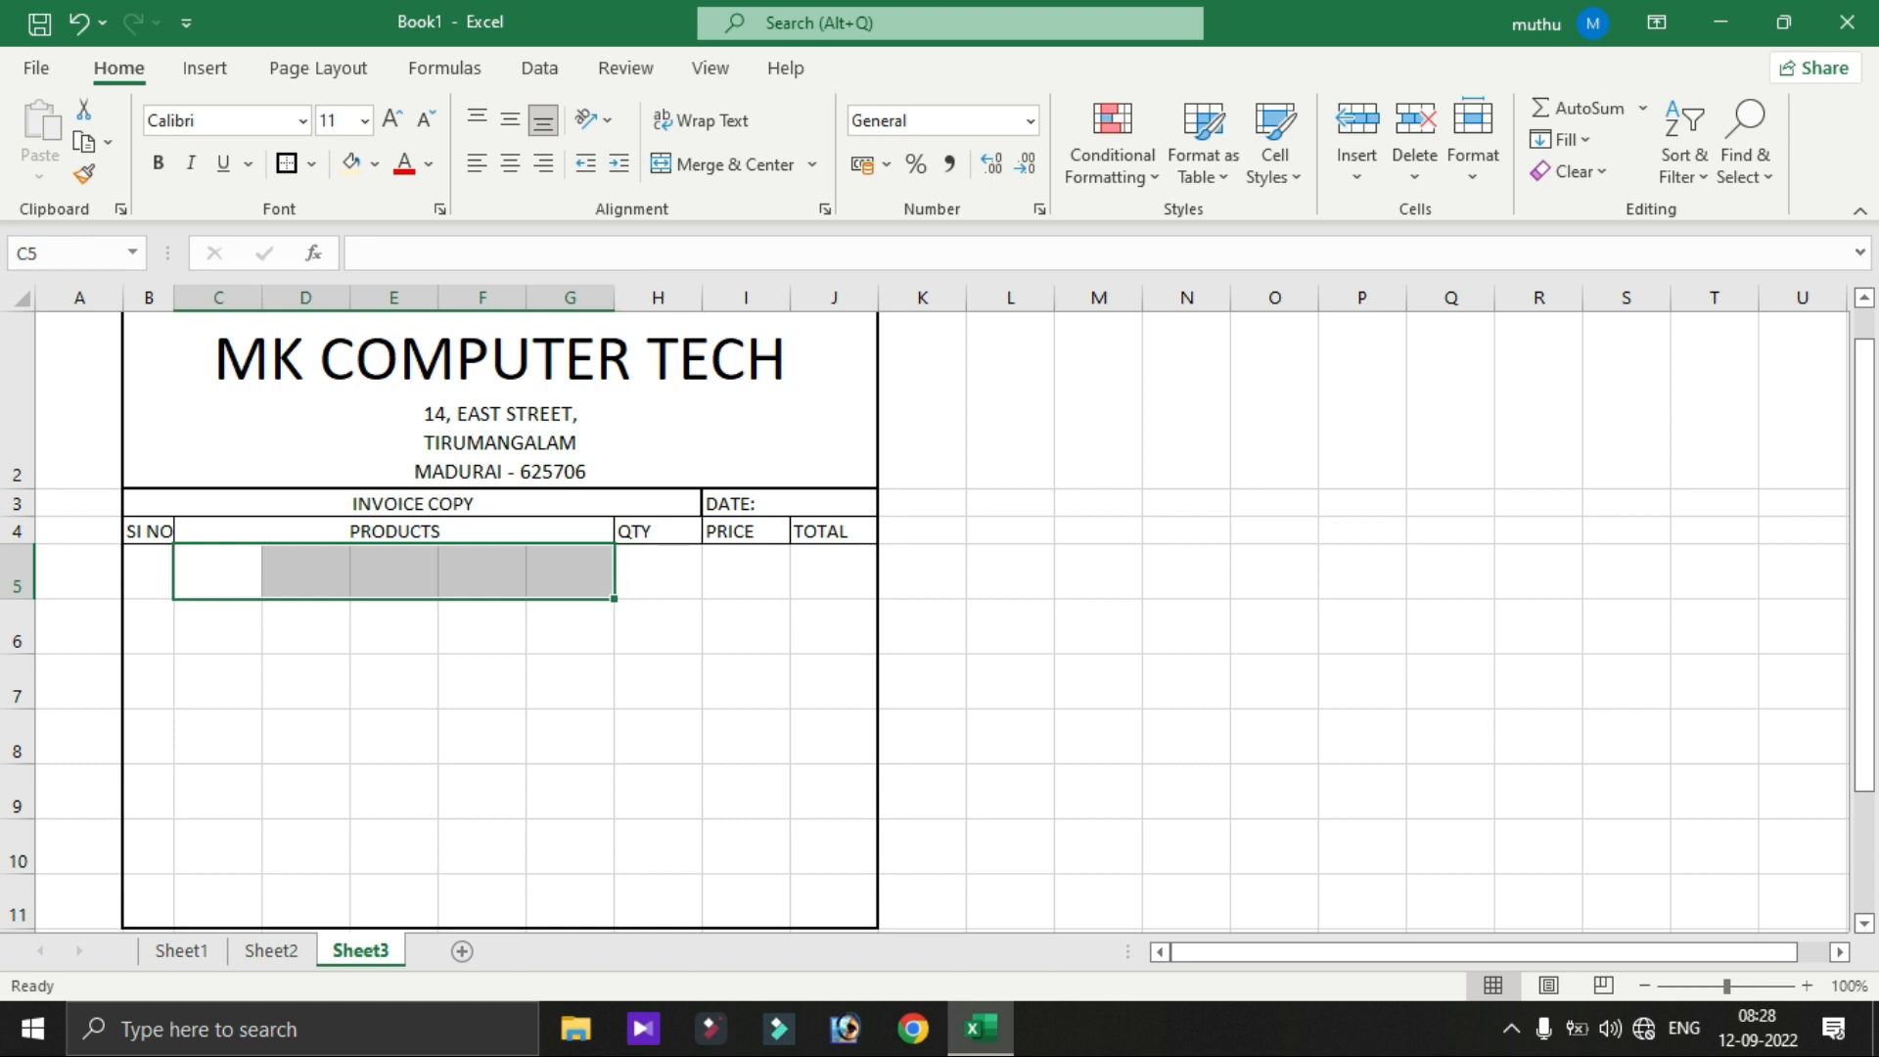
{"action": "left_click", "coordinate": [721, 164]}
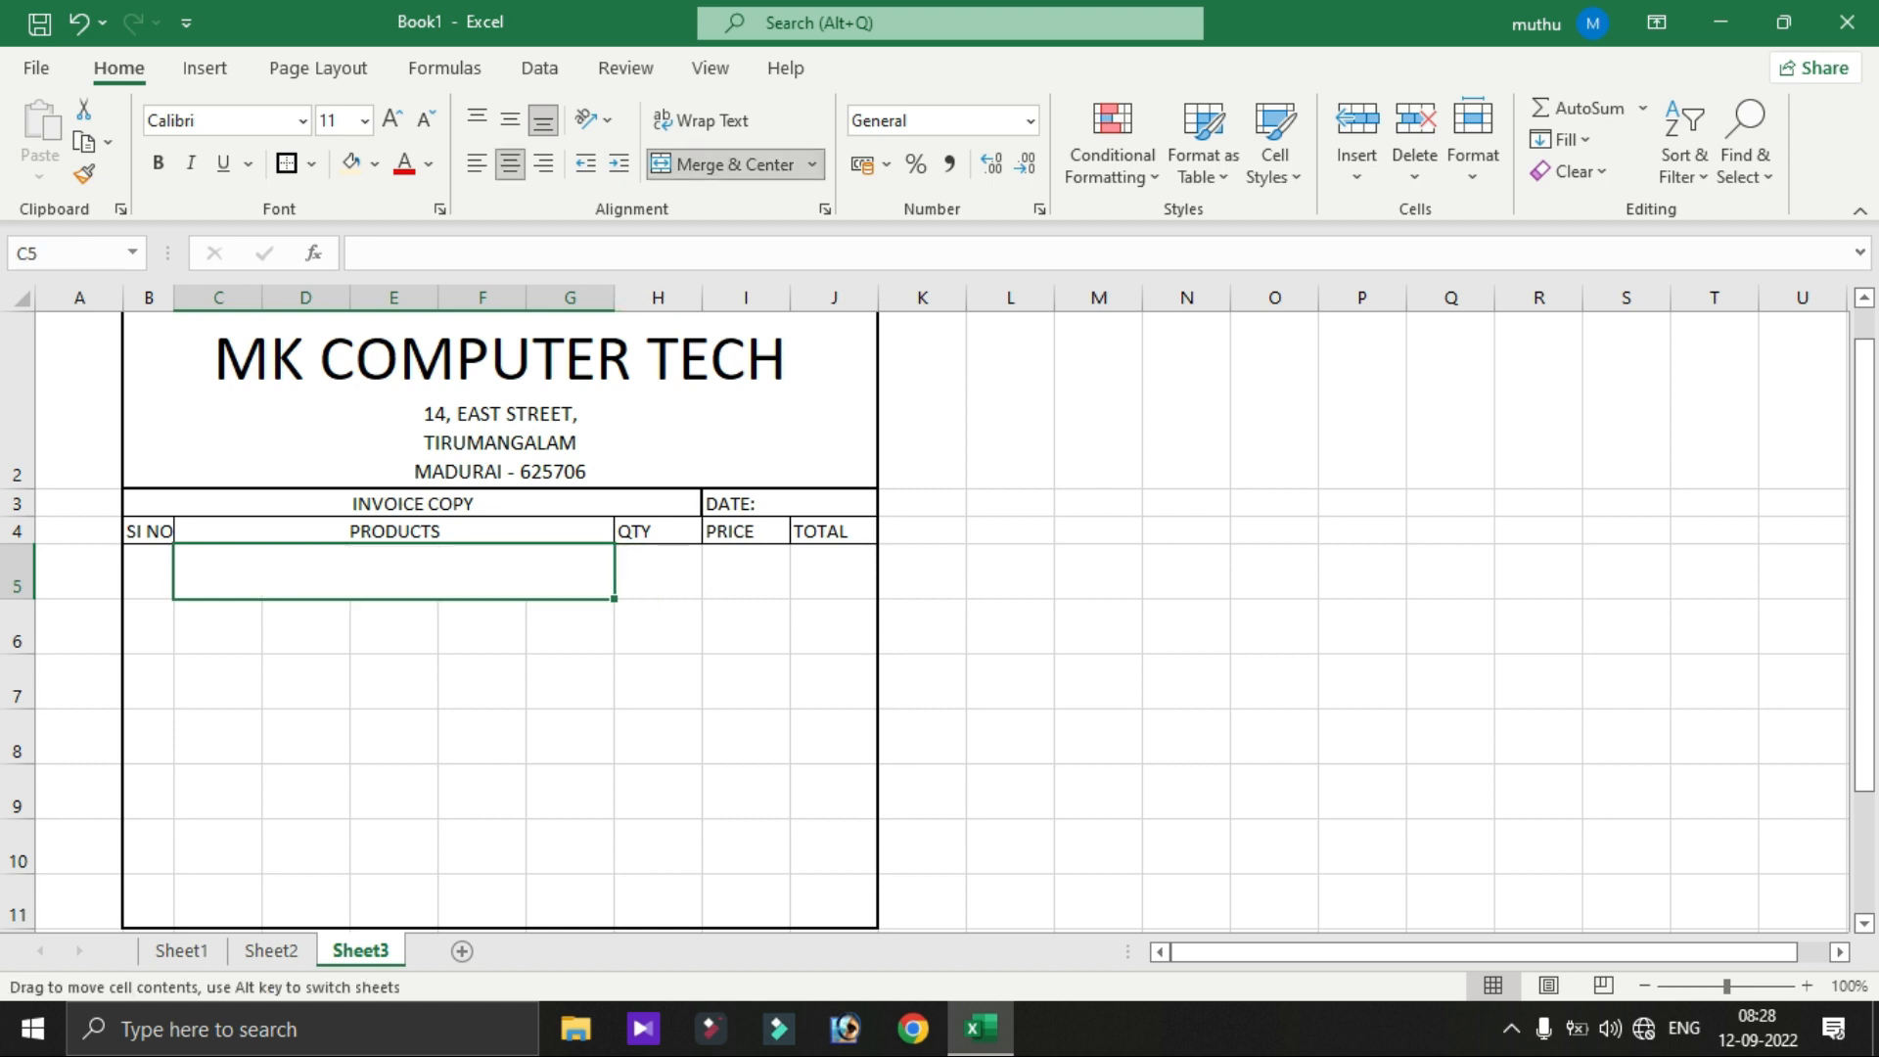
{"action": "key", "text": "Right"}
{"action": "key", "text": "Left"}
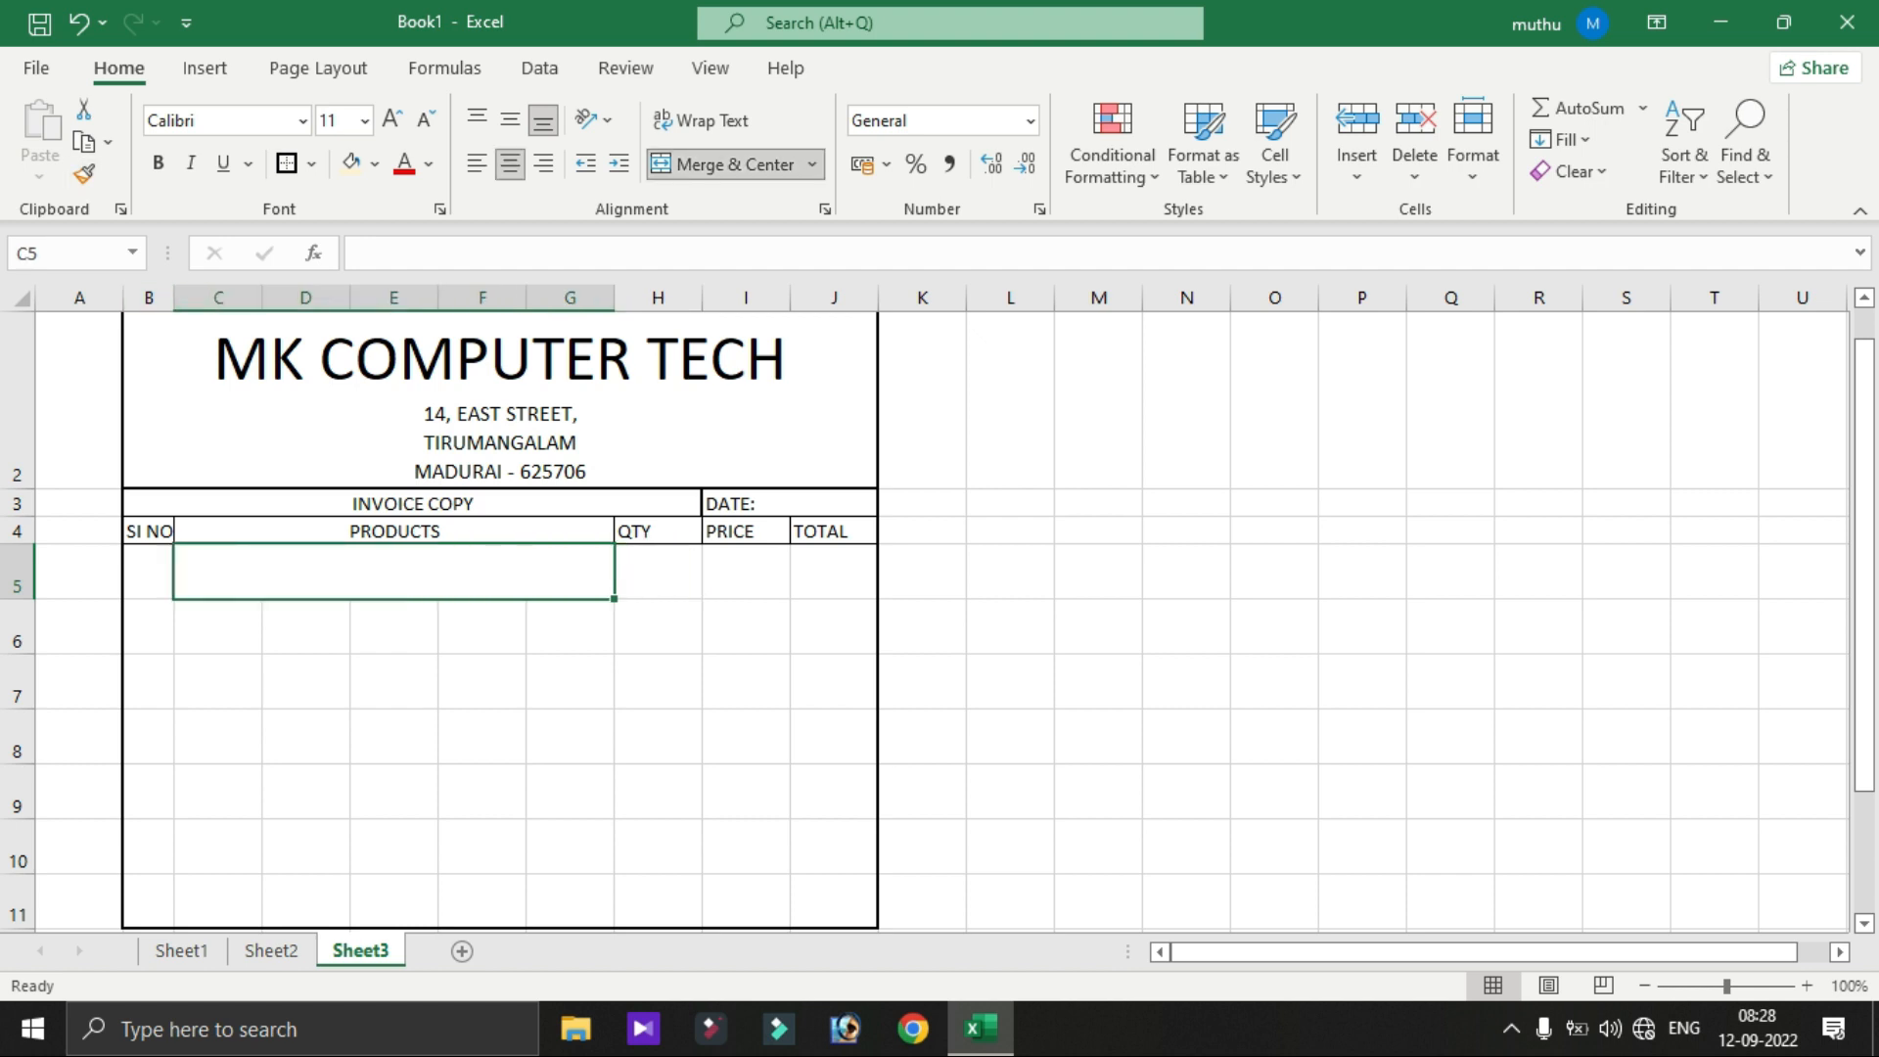
- Copy the merged format to C6:G6 through C10:G10 with Format Painter
{"action": "left_click", "coordinate": [84, 174]}
{"action": "left_click_drag", "start_coordinate": [190, 626], "coordinate": [577, 626]}
{"action": "left_click_drag", "start_coordinate": [196, 680], "coordinate": [577, 681]}
{"action": "left_click_drag", "start_coordinate": [195, 736], "coordinate": [577, 736]}
{"action": "left_click_drag", "start_coordinate": [196, 791], "coordinate": [578, 790]}
{"action": "left_click_drag", "start_coordinate": [196, 847], "coordinate": [577, 847]}
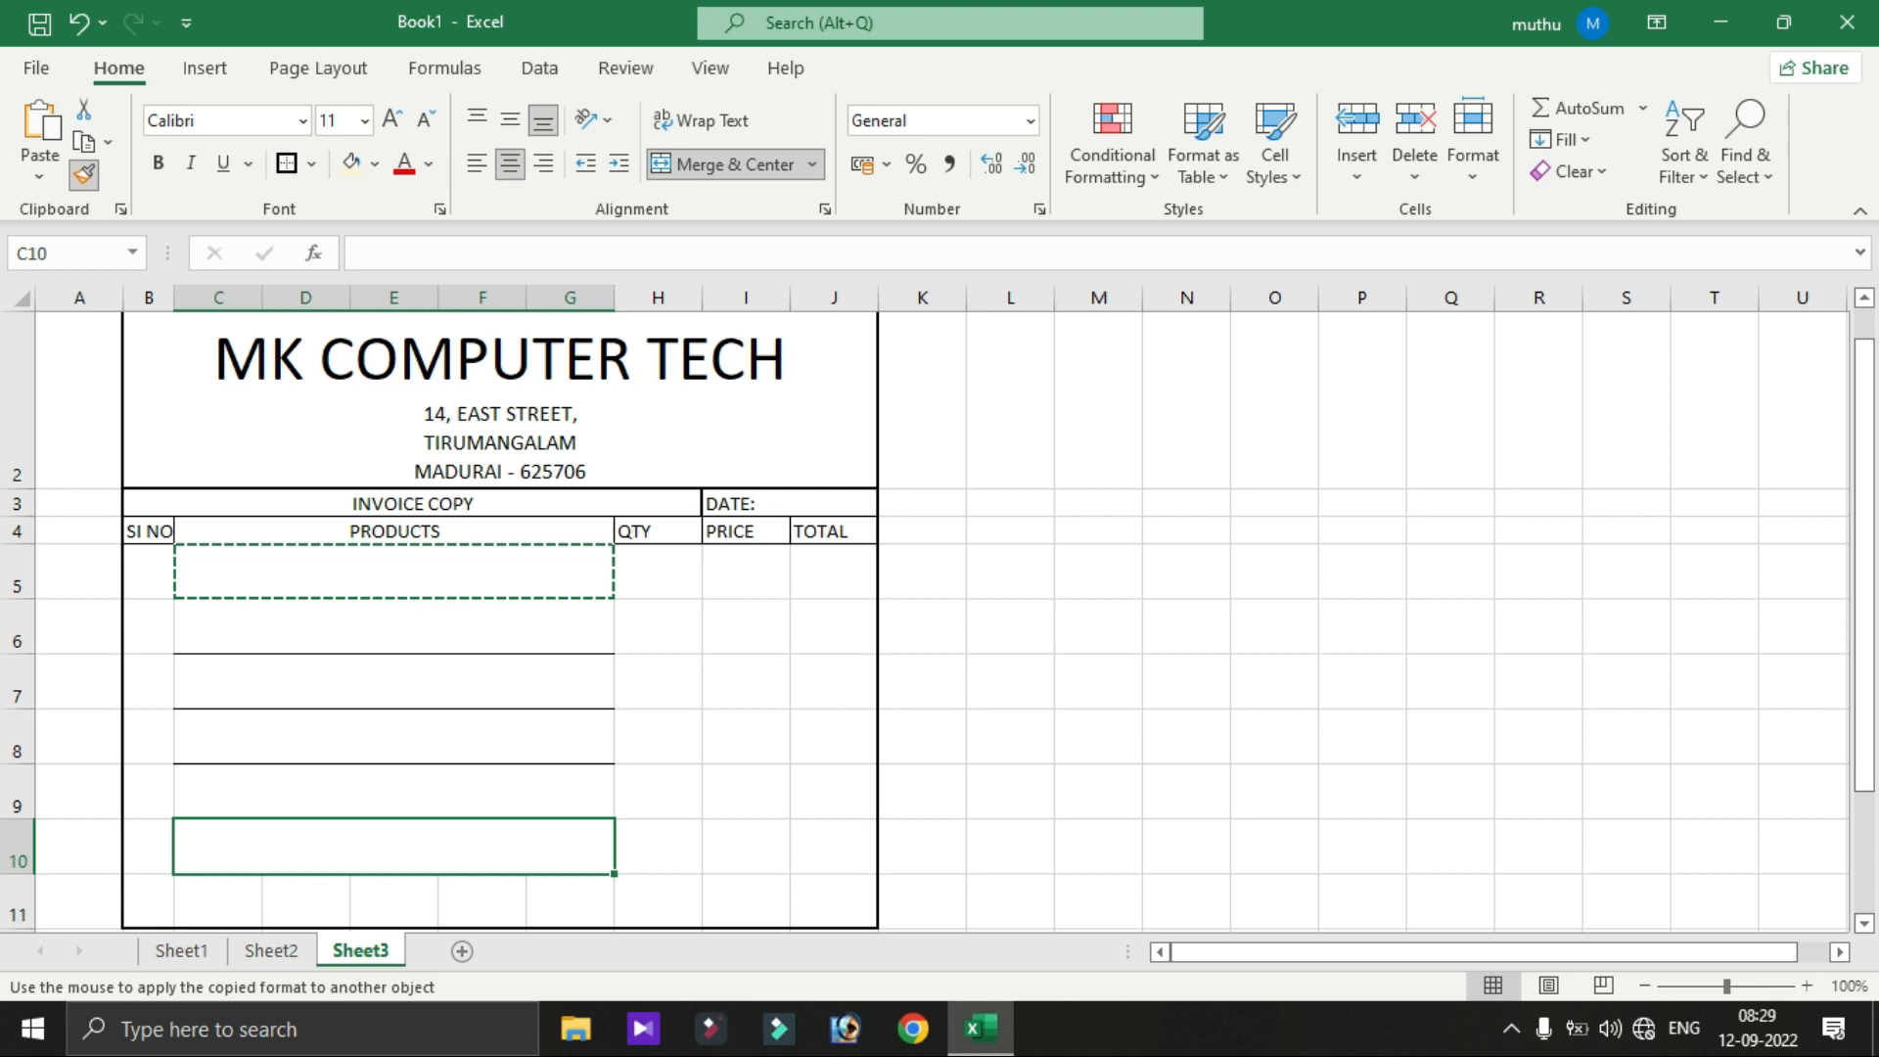
{"action": "key", "text": "Escape"}
{"action": "left_click", "coordinate": [1010, 681]}
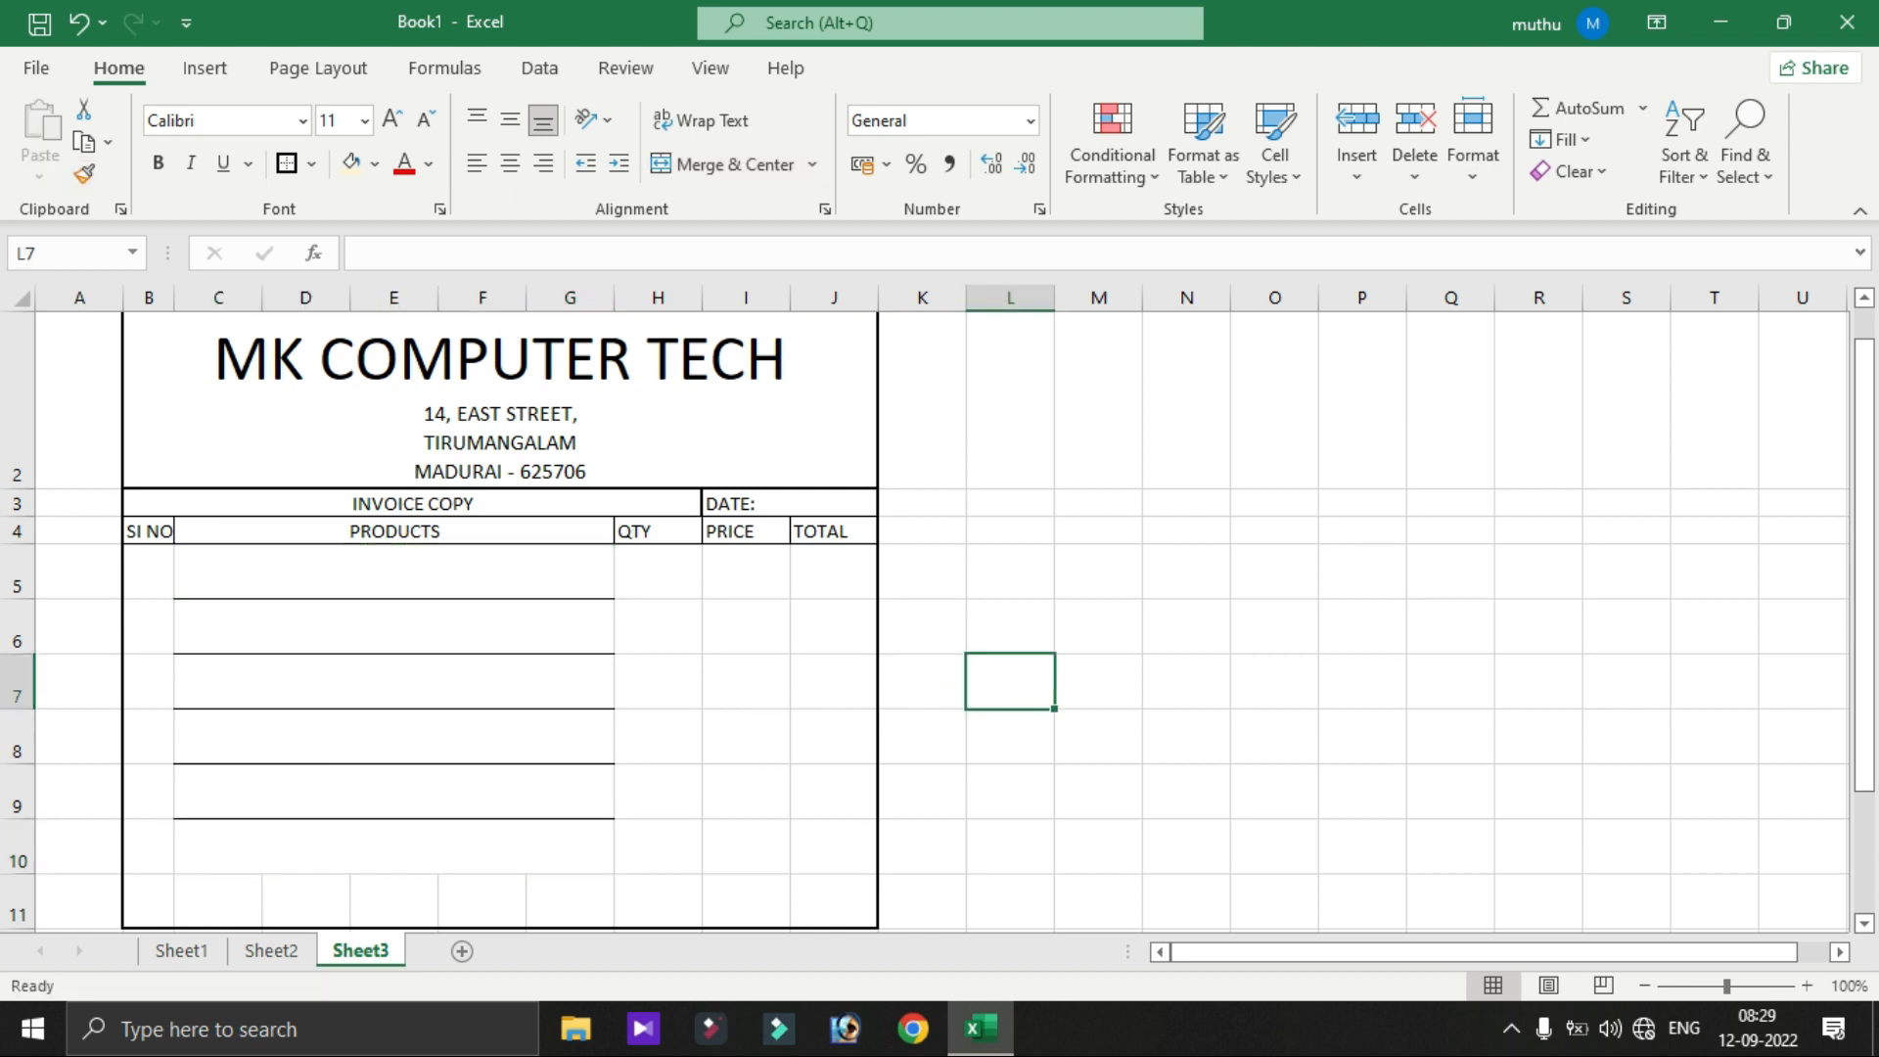
- Apply All Borders to the item table B4:J9
{"action": "left_click_drag", "start_coordinate": [149, 530], "coordinate": [832, 792]}
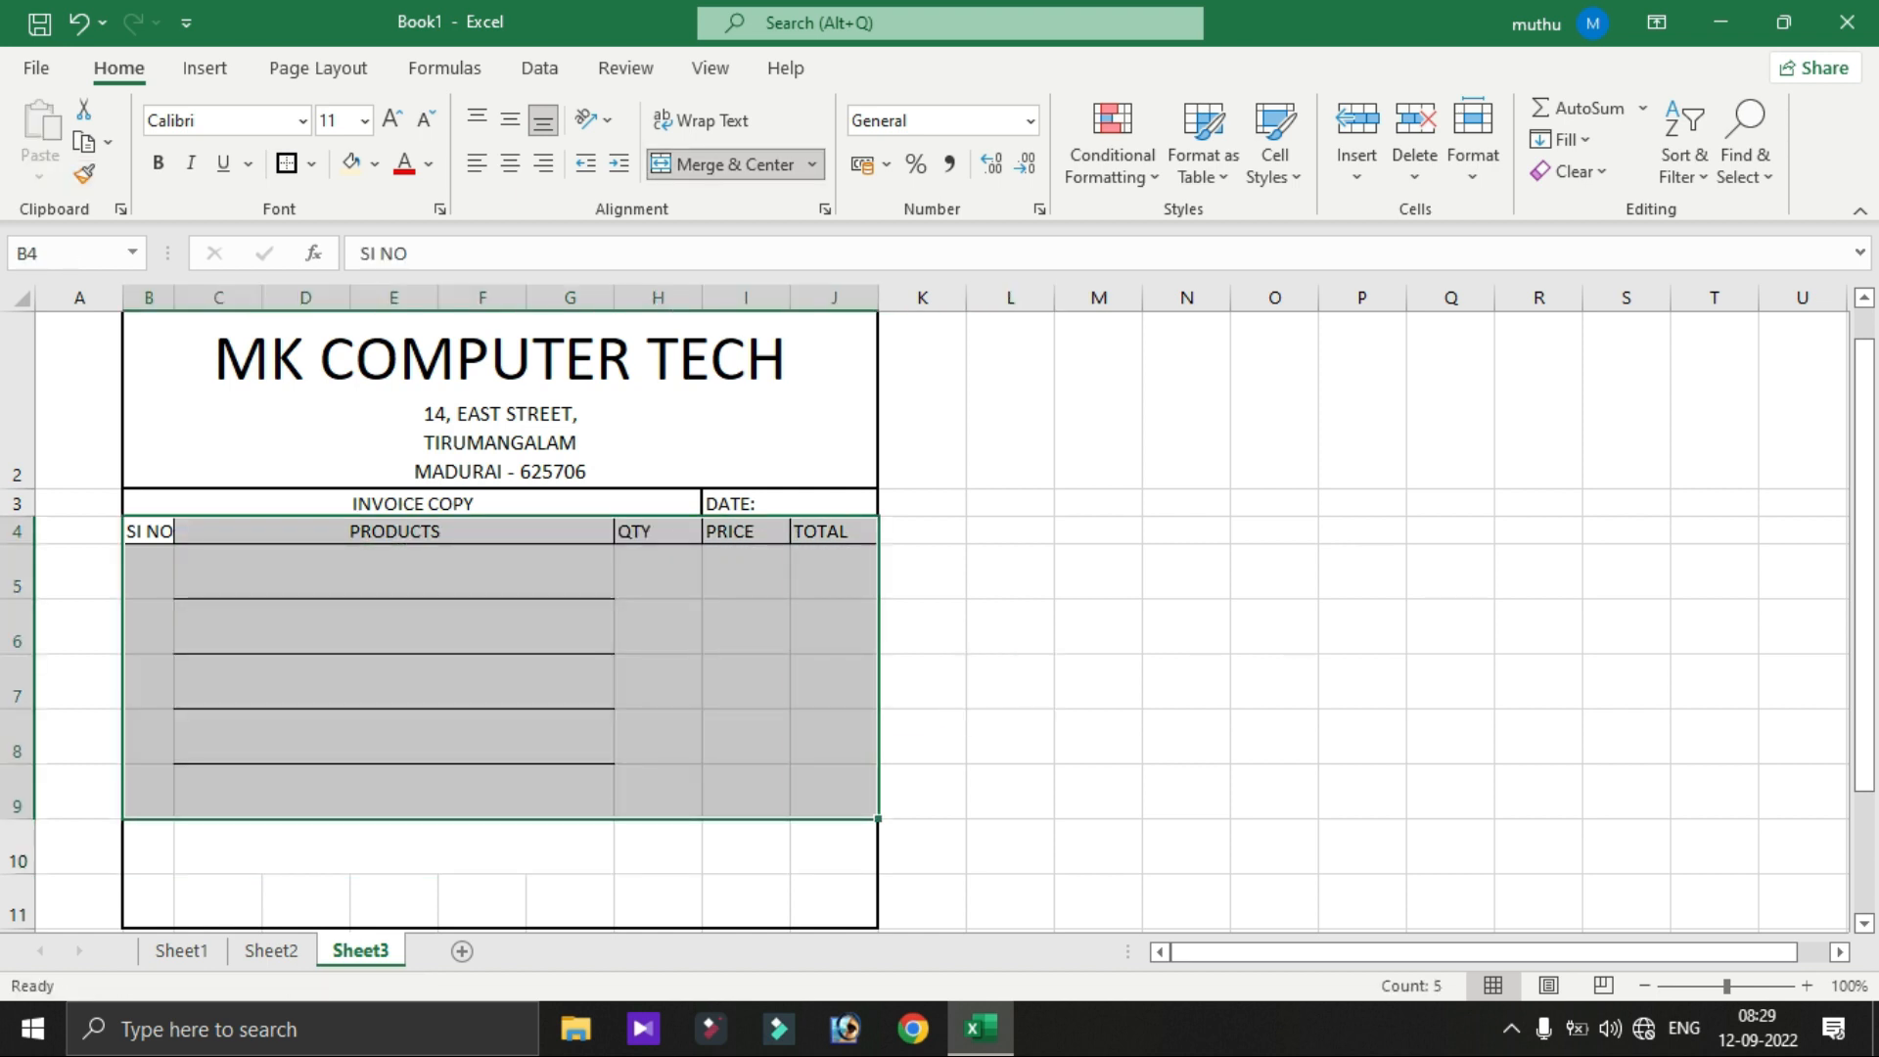
{"action": "left_click", "coordinate": [311, 164]}
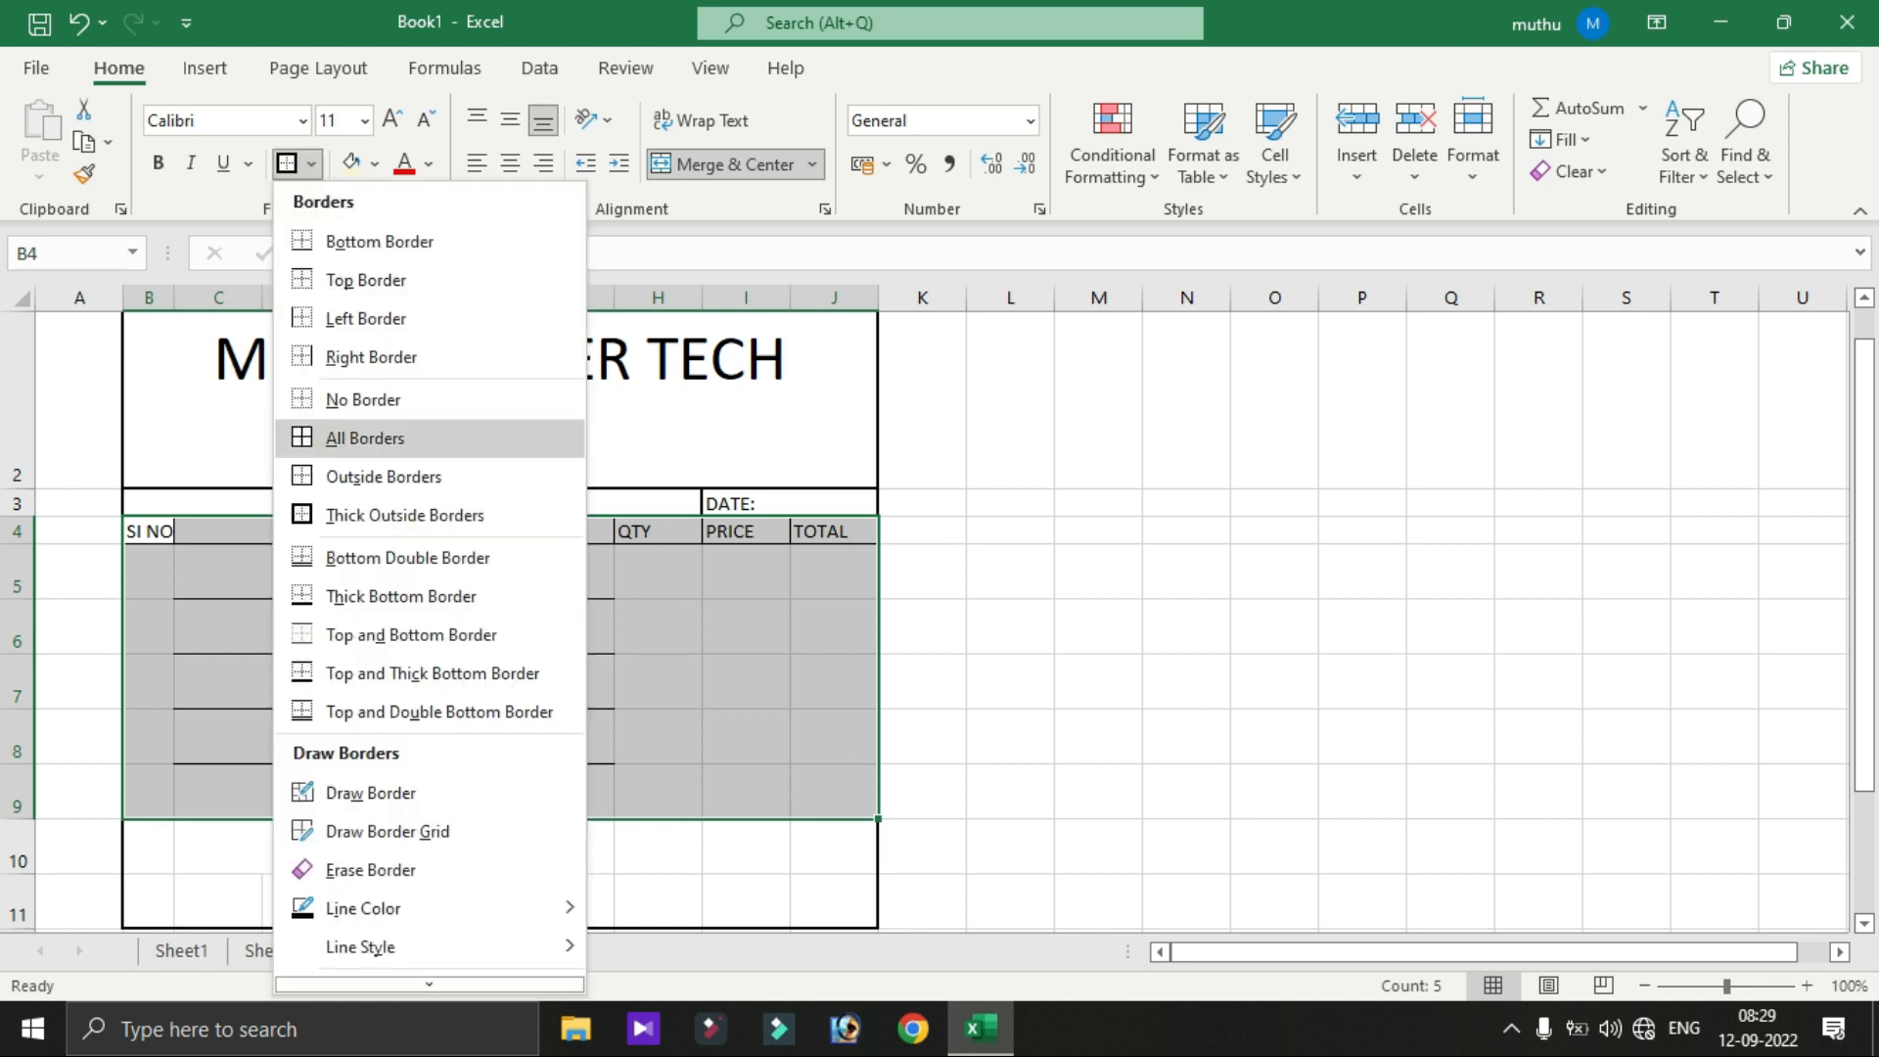
{"action": "left_click", "coordinate": [319, 437]}
{"action": "left_click", "coordinate": [922, 624]}
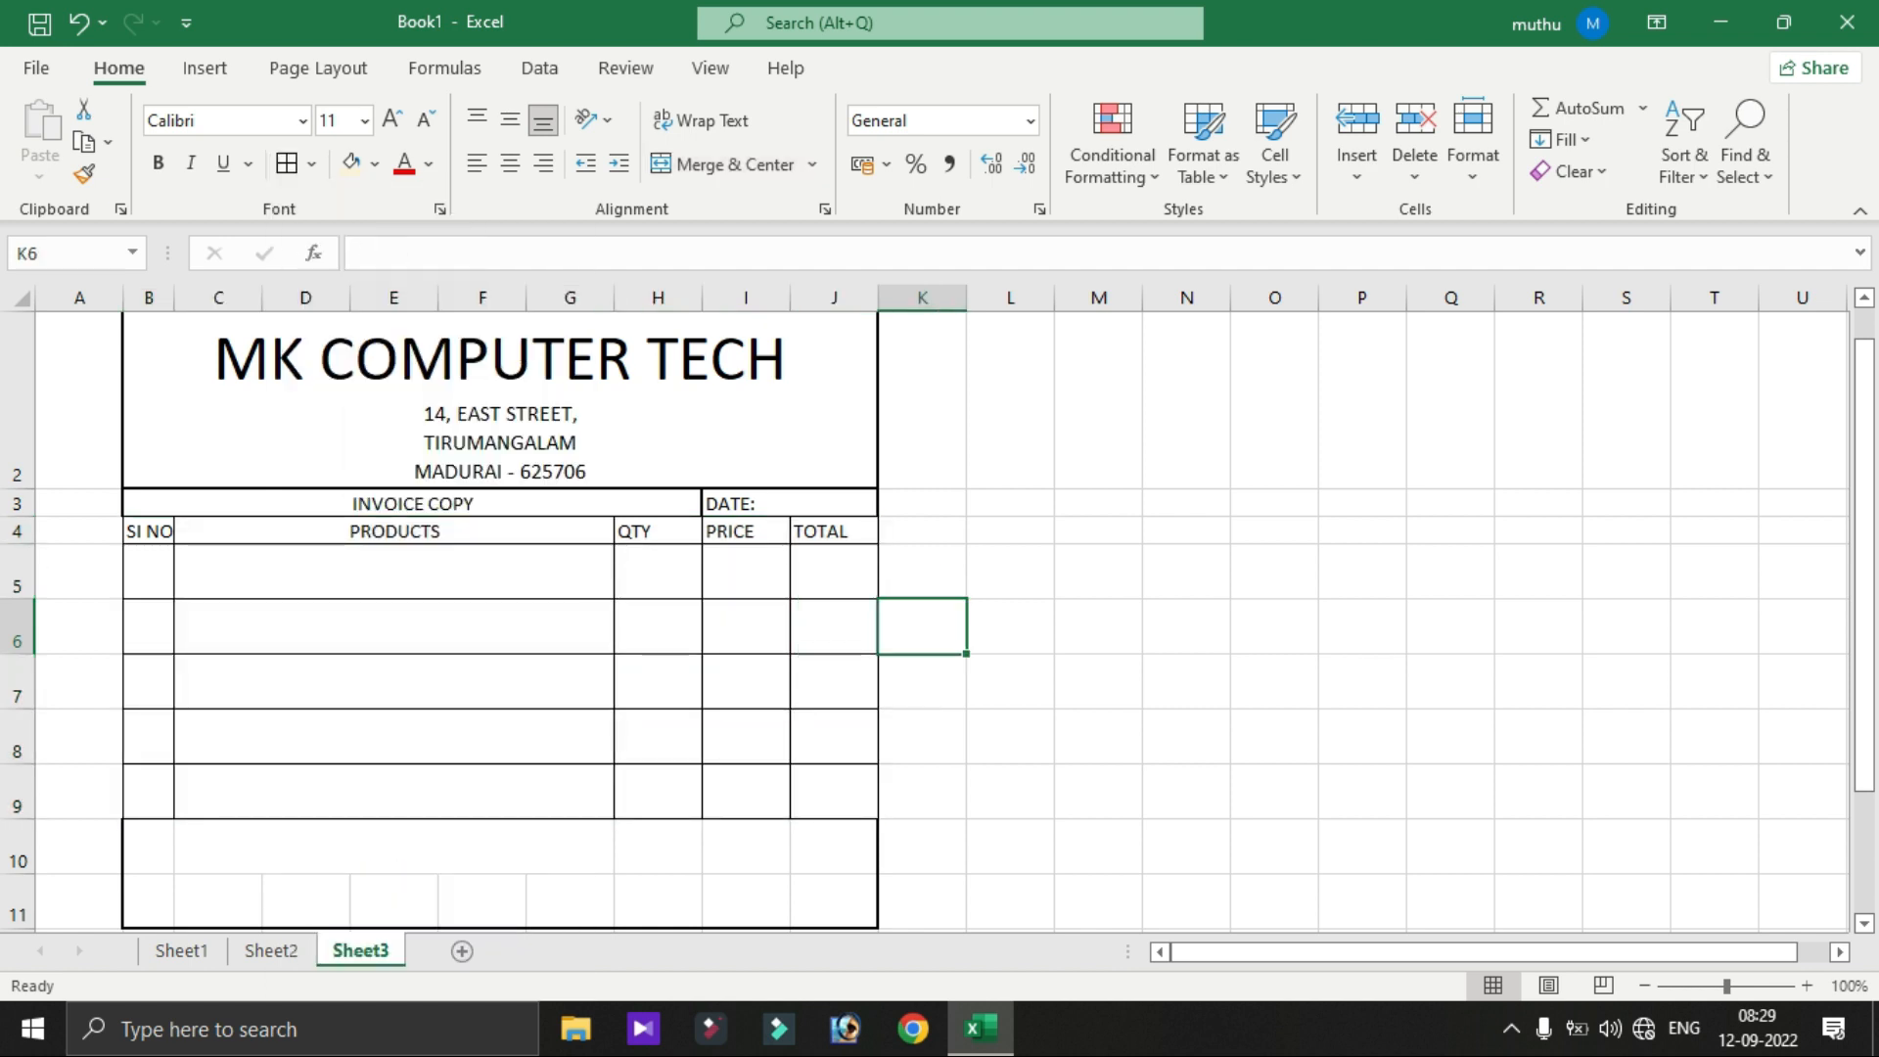
{"action": "left_click", "coordinate": [1098, 680]}
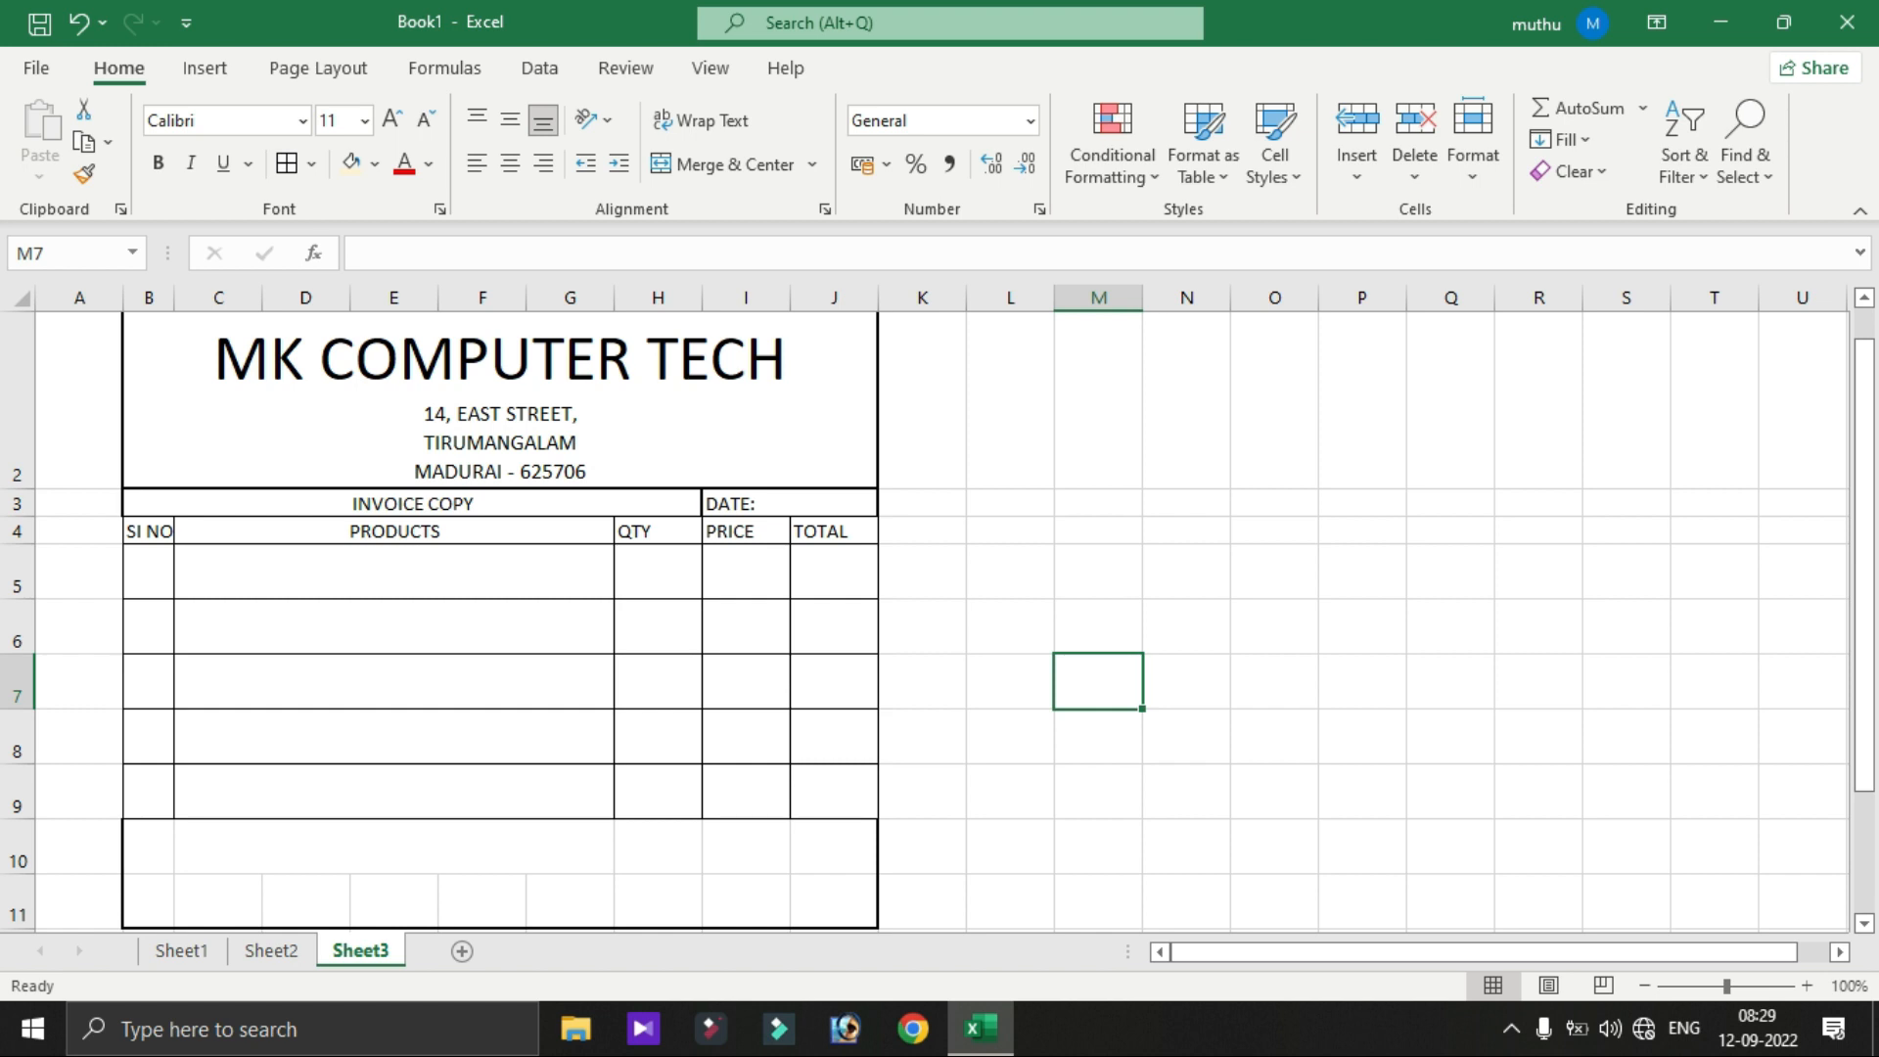
- Reduce the height of rows 5 to 9
{"action": "left_click_drag", "start_coordinate": [16, 573], "coordinate": [17, 797]}
{"action": "left_click_drag", "start_coordinate": [17, 599], "coordinate": [17, 582]}
{"action": "left_click", "coordinate": [1010, 561]}
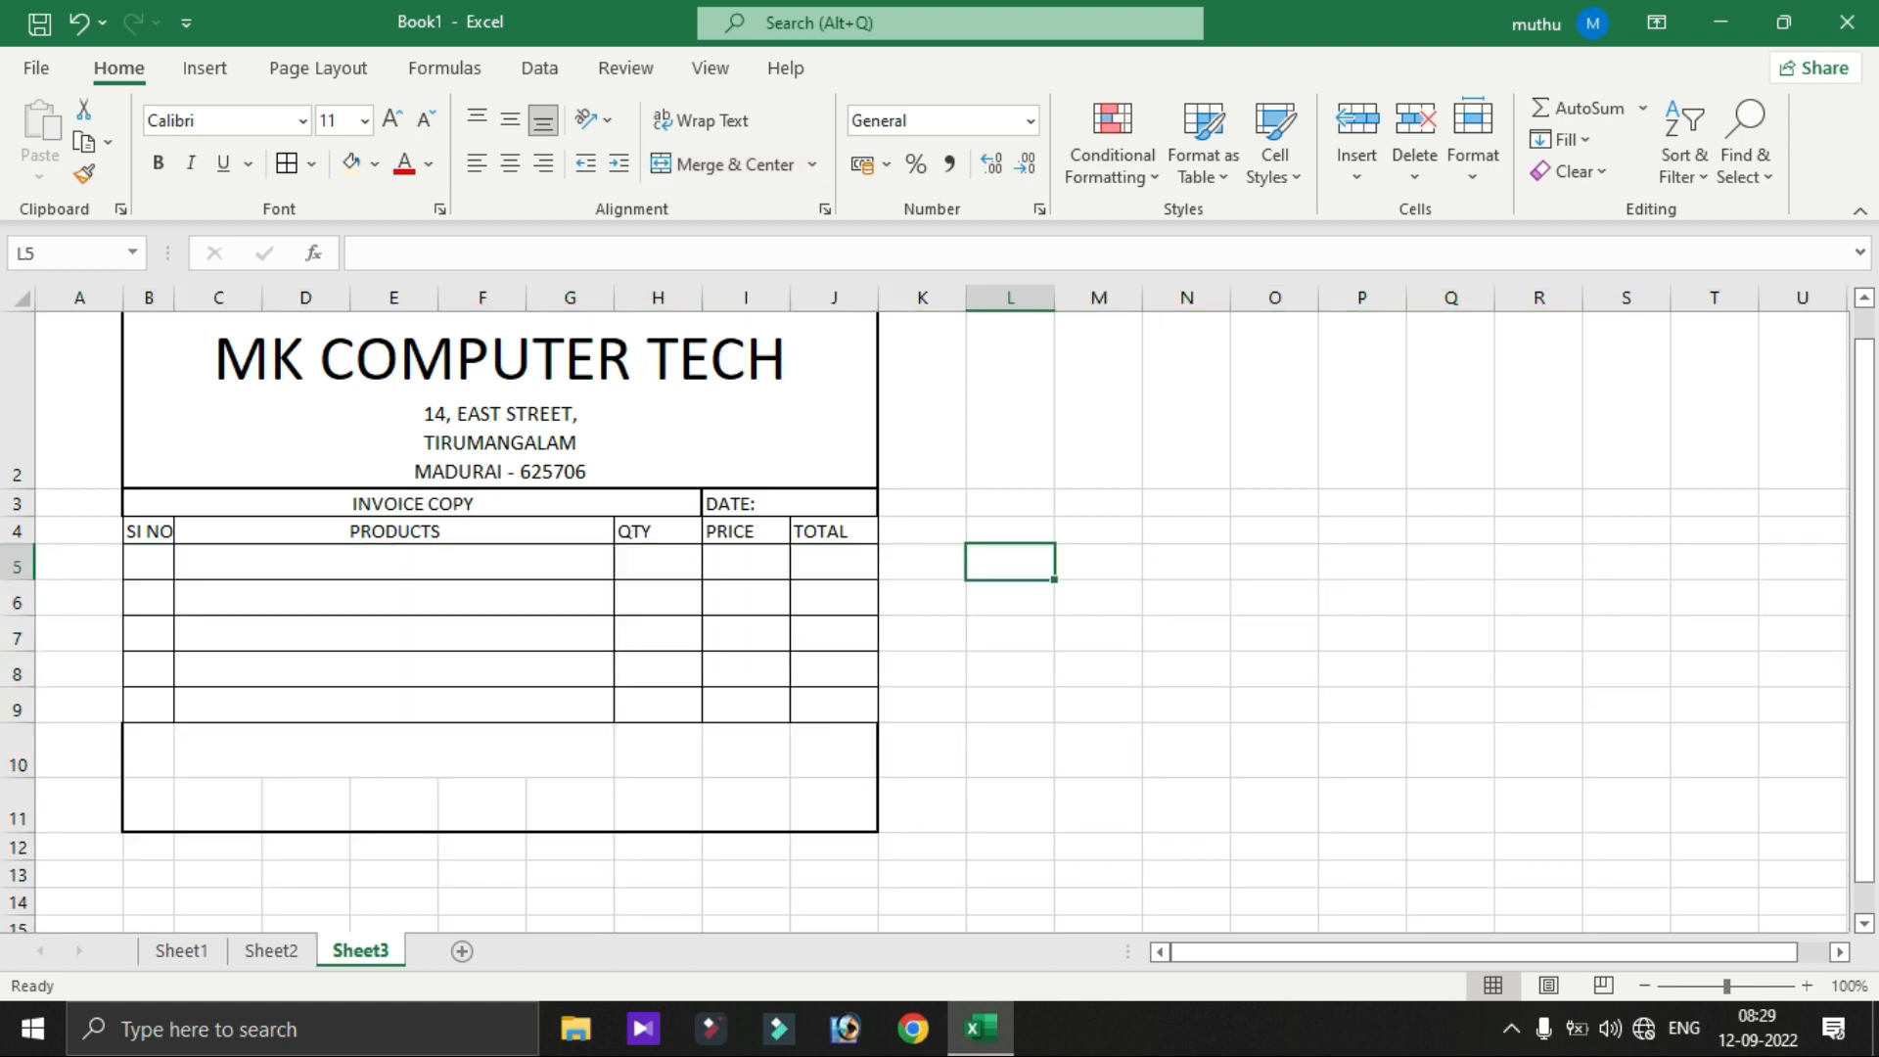
- Insert a blank row at row 10 and add a merged, centred TOTAL label across H10:I10
{"action": "left_click", "coordinate": [16, 754]}
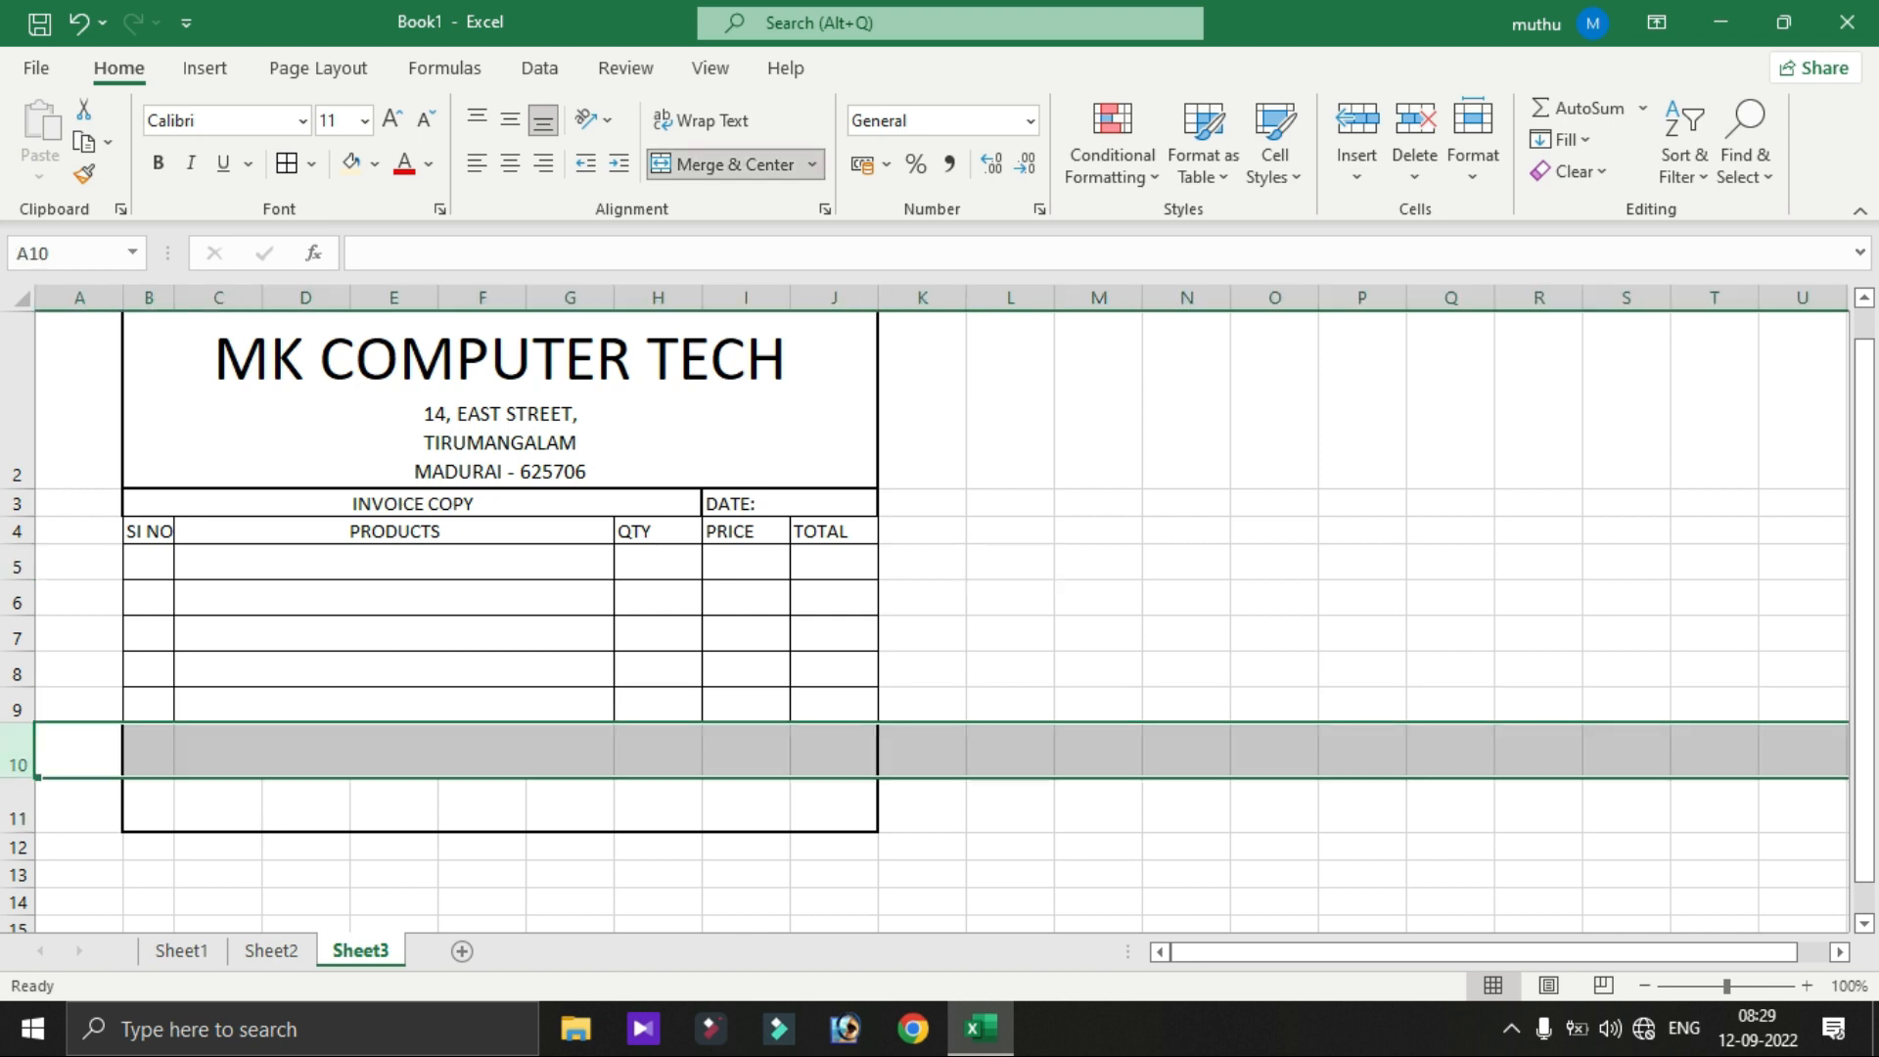
{"action": "left_click", "coordinate": [1358, 123]}
{"action": "left_click", "coordinate": [922, 740]}
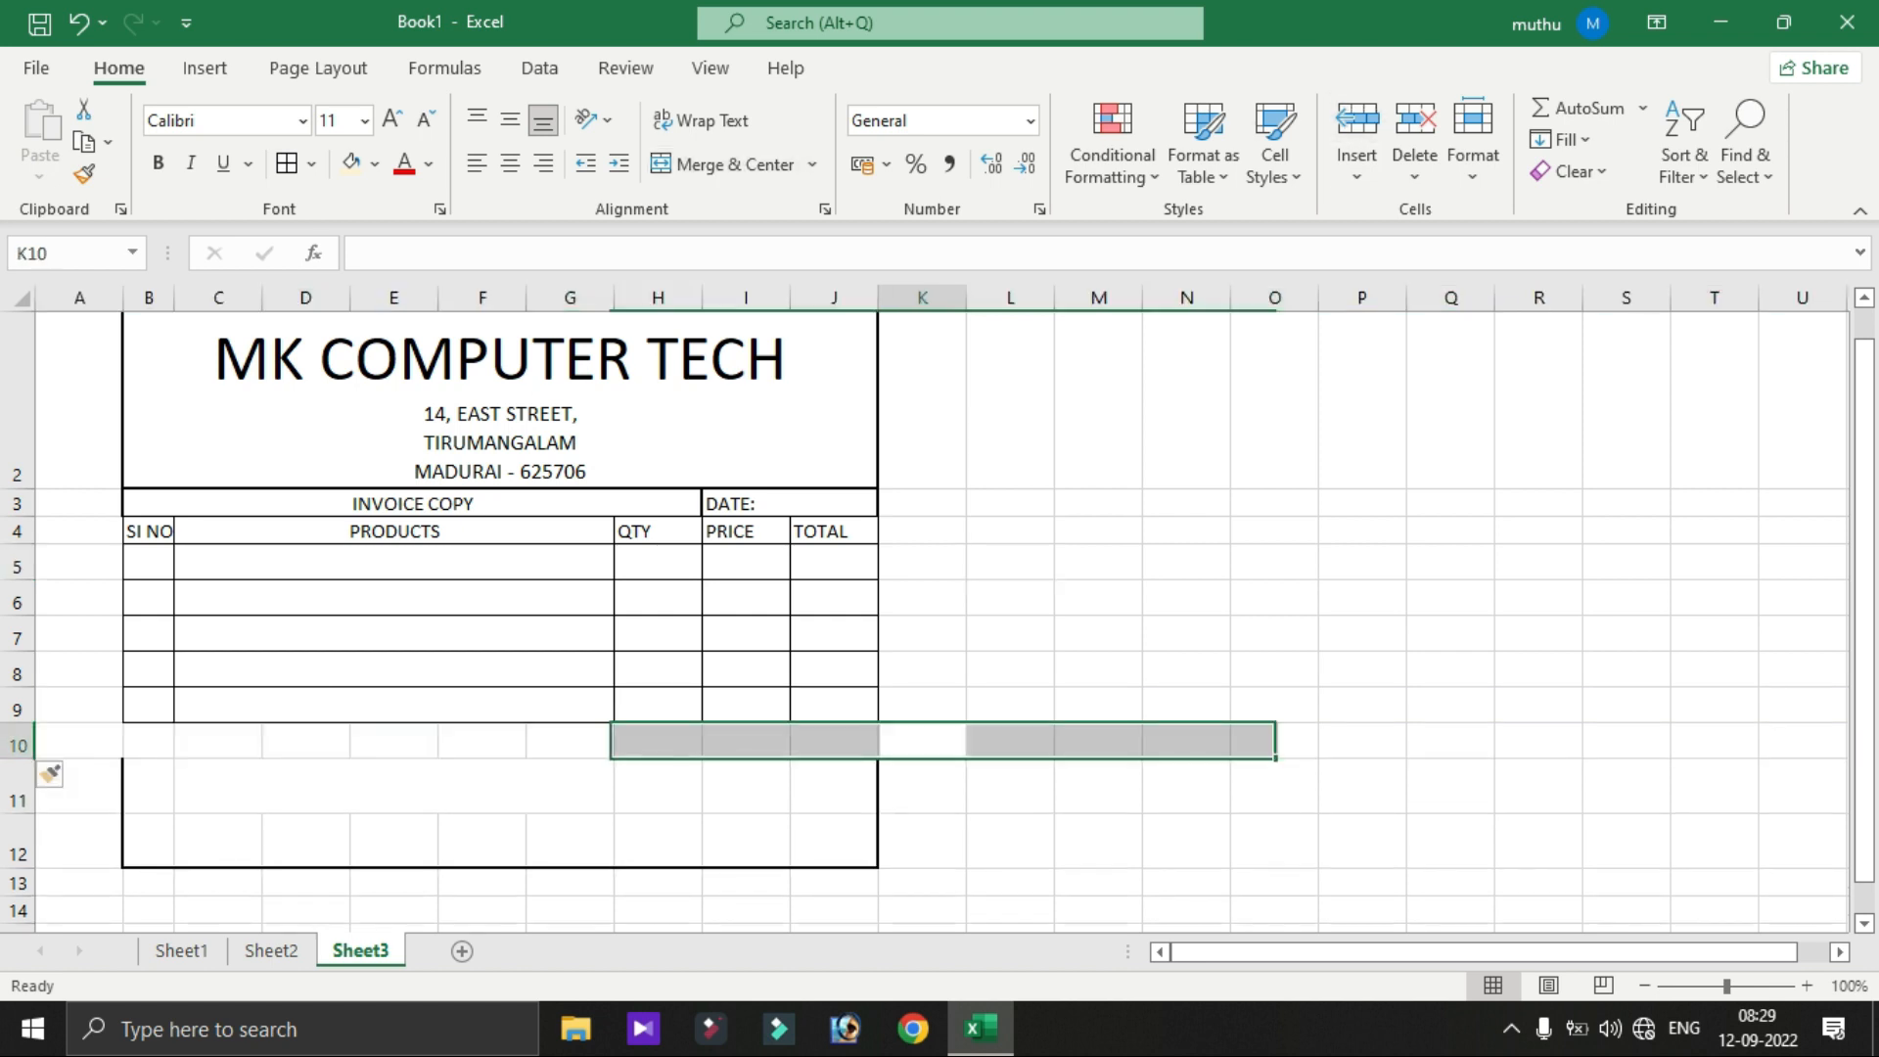
{"action": "left_click", "coordinate": [658, 740]}
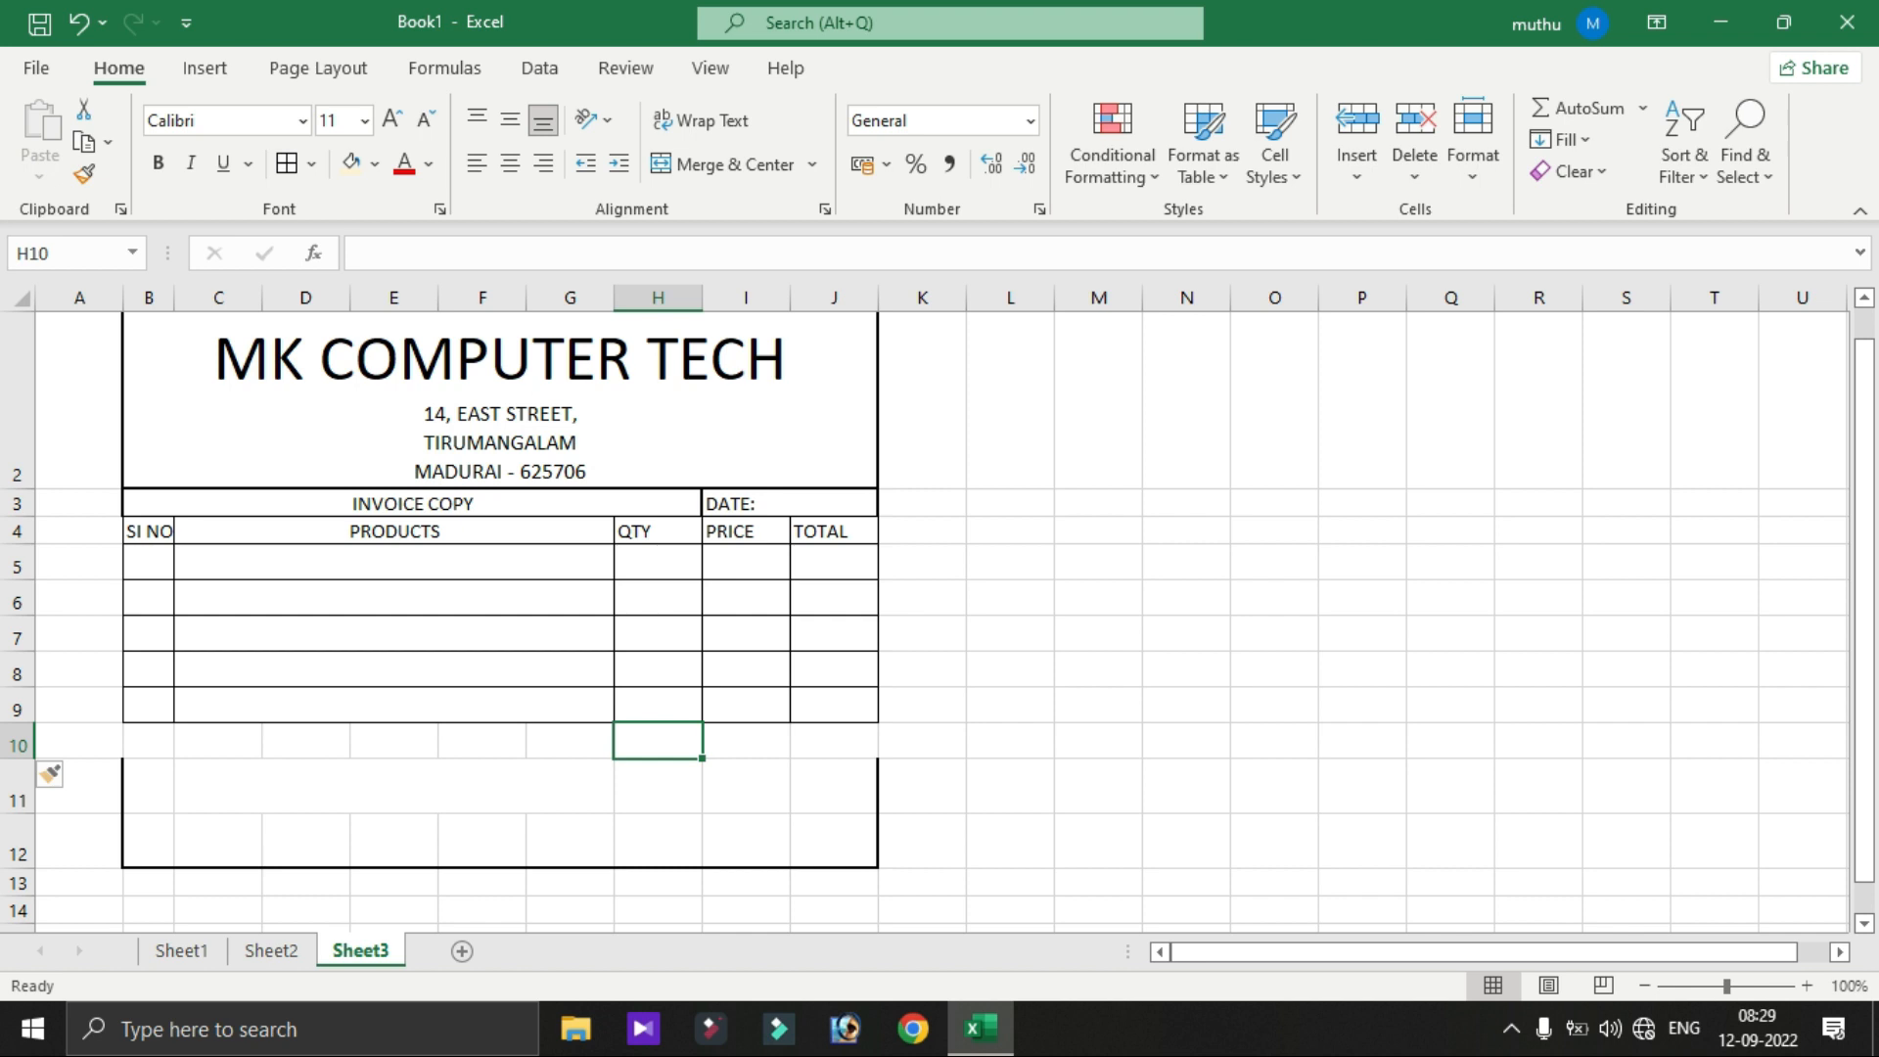
{"action": "left_click", "coordinate": [569, 740]}
{"action": "left_click", "coordinate": [658, 740]}
{"action": "type", "text": "TOTAL"}
{"action": "key", "text": "Tab"}
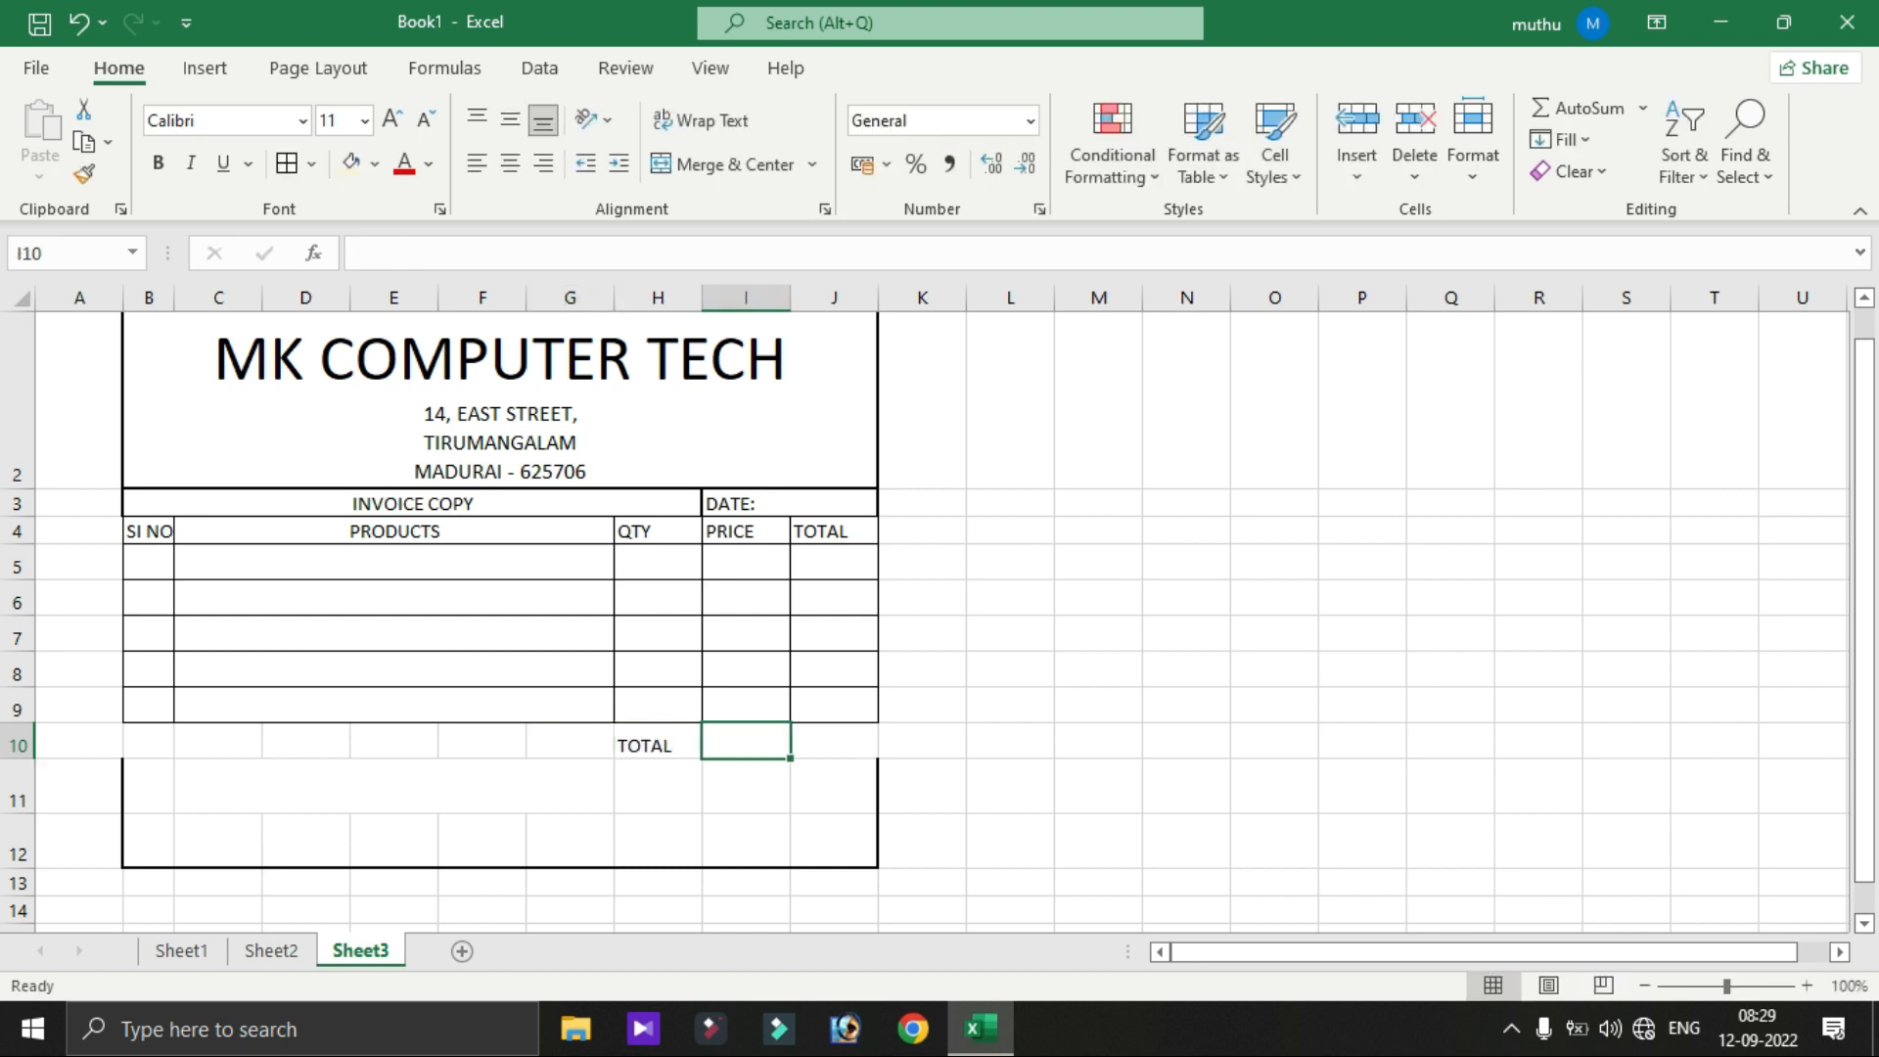
{"action": "left_click_drag", "start_coordinate": [658, 745], "coordinate": [746, 745]}
{"action": "left_click", "coordinate": [721, 164]}
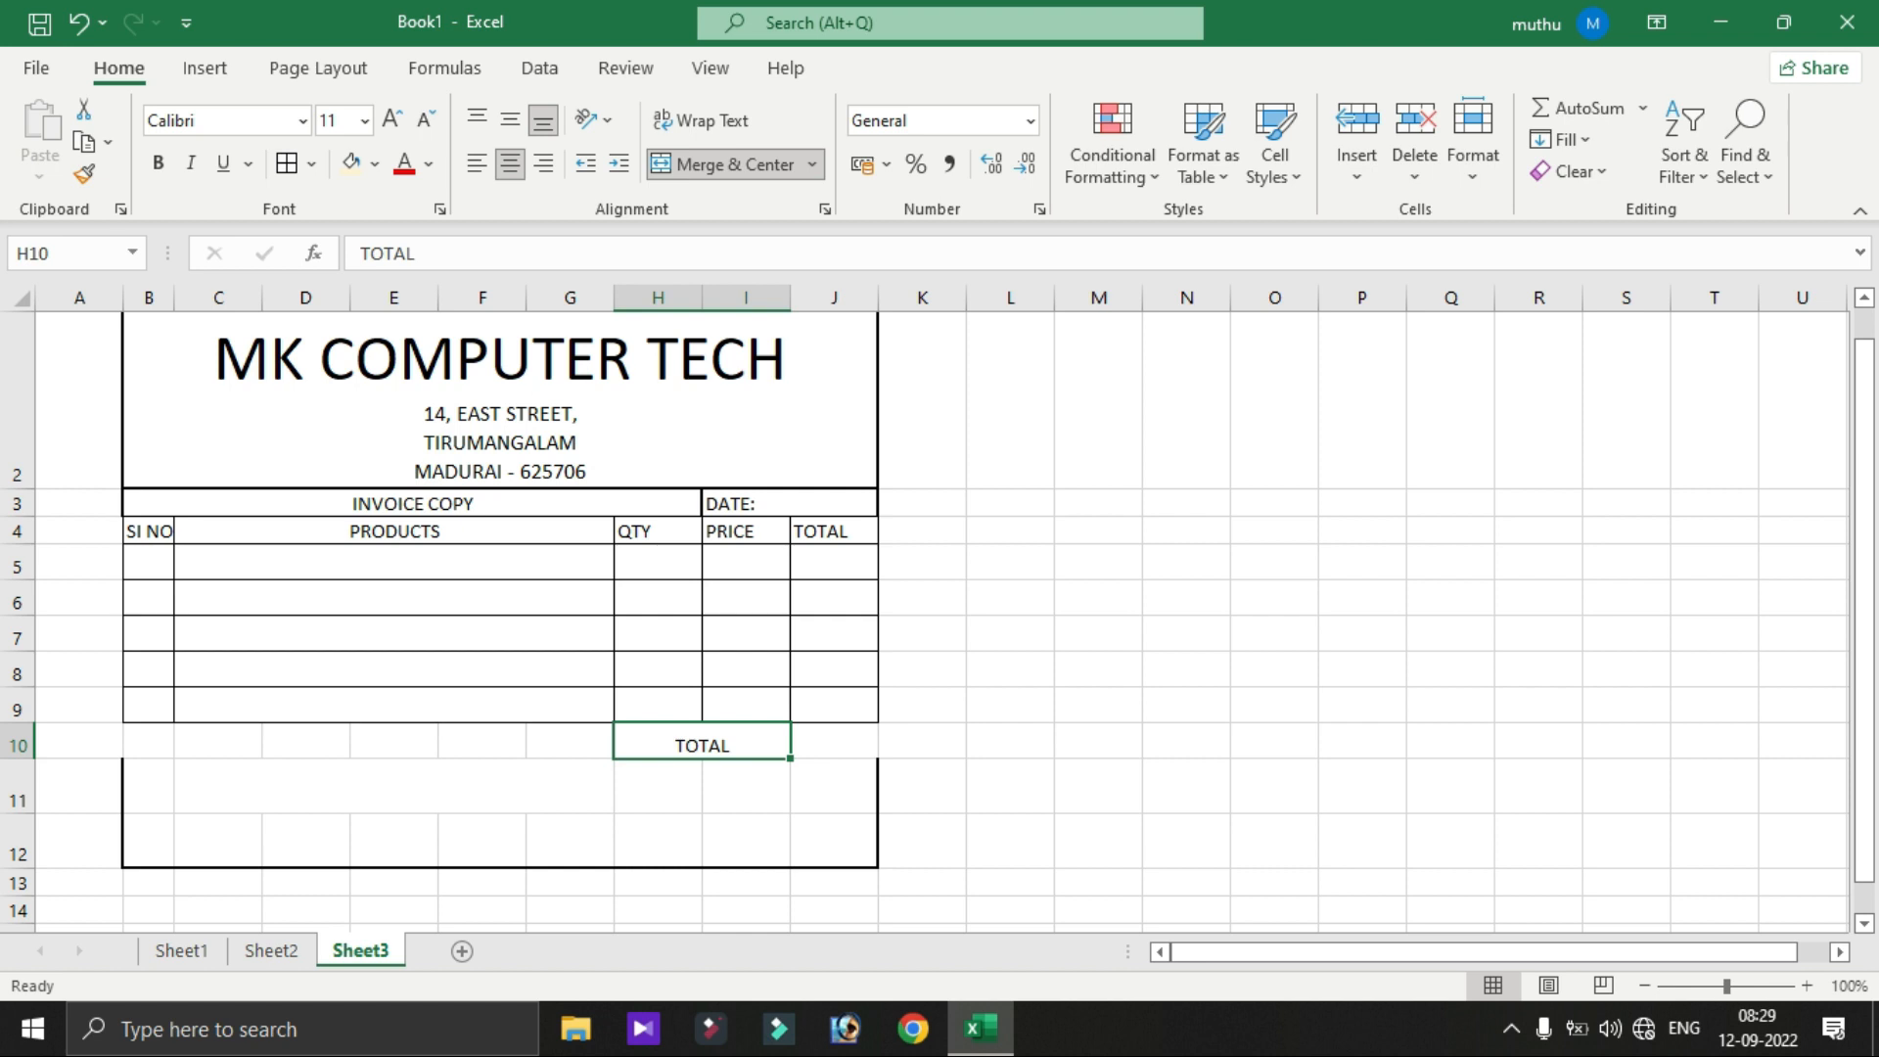
- Merge H11:I11 and enter the label 'TAX - 18%'
{"action": "left_click_drag", "start_coordinate": [658, 786], "coordinate": [745, 786]}
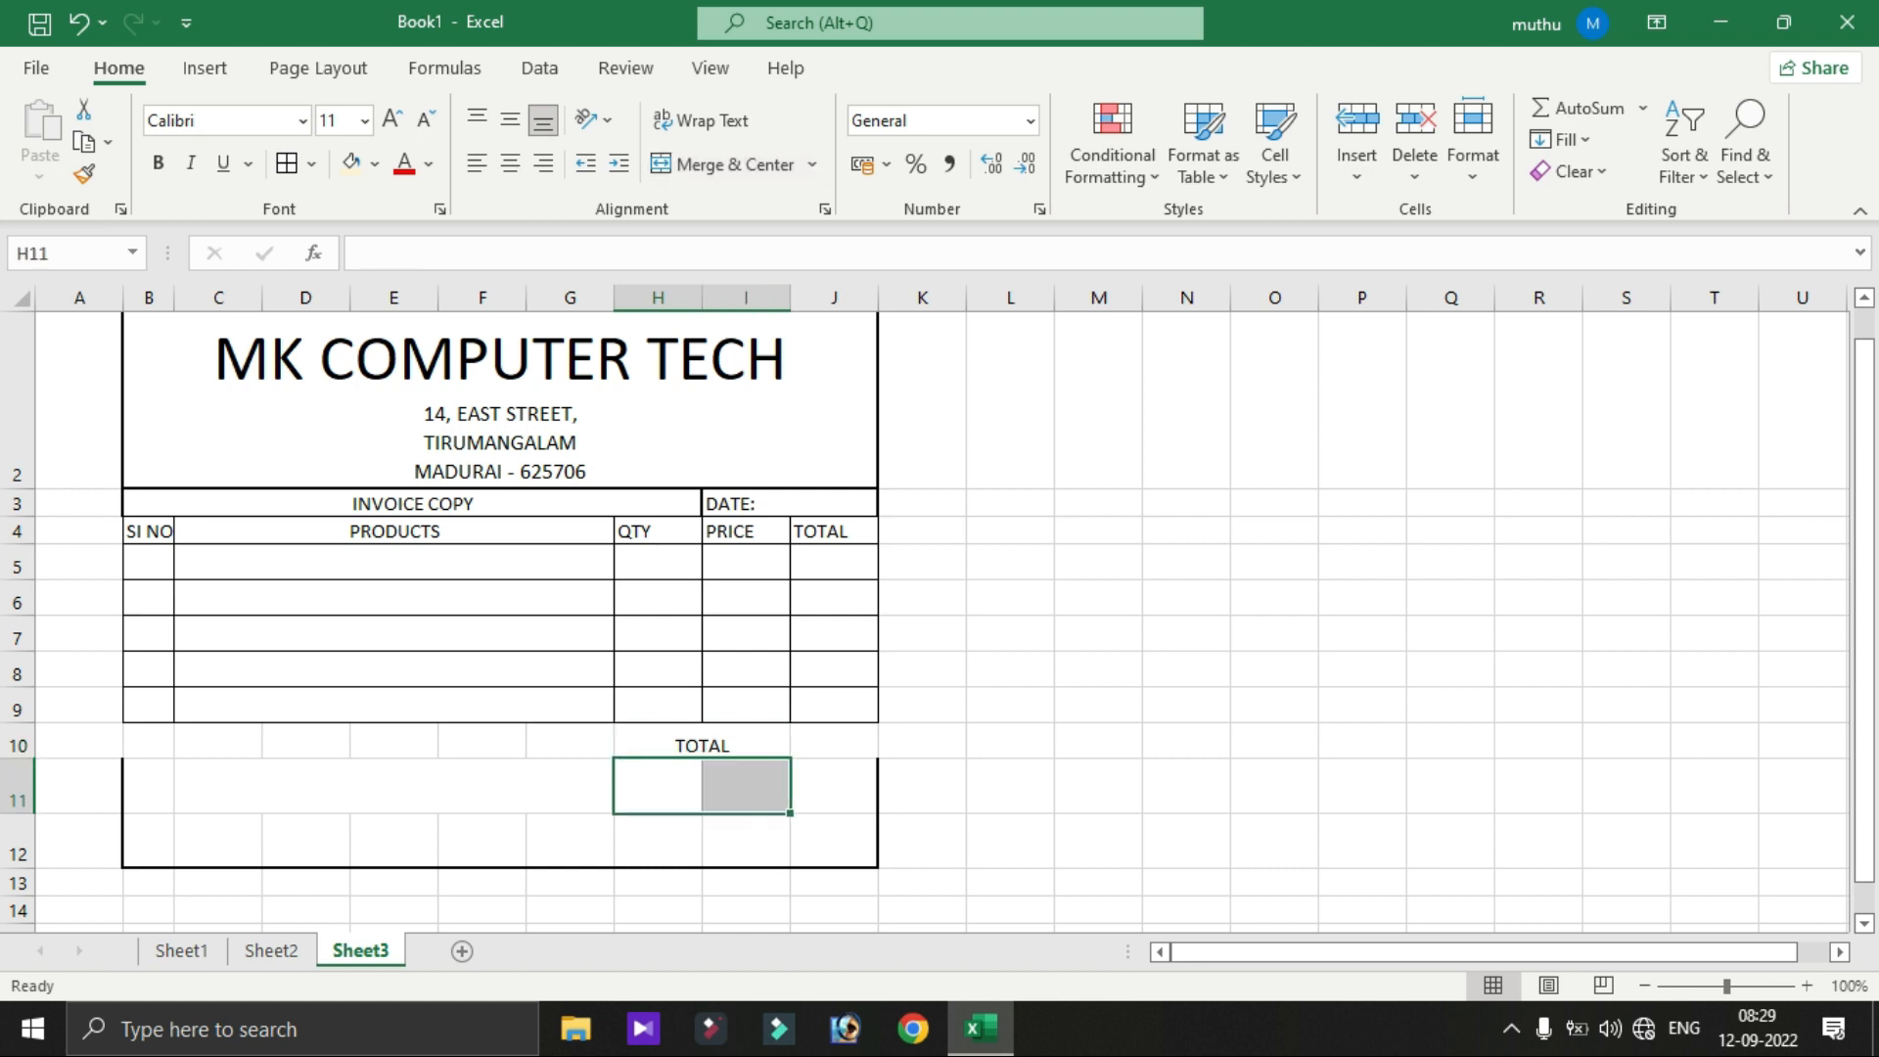
{"action": "left_click", "coordinate": [721, 164]}
{"action": "type", "text": "TAX - 18%"}
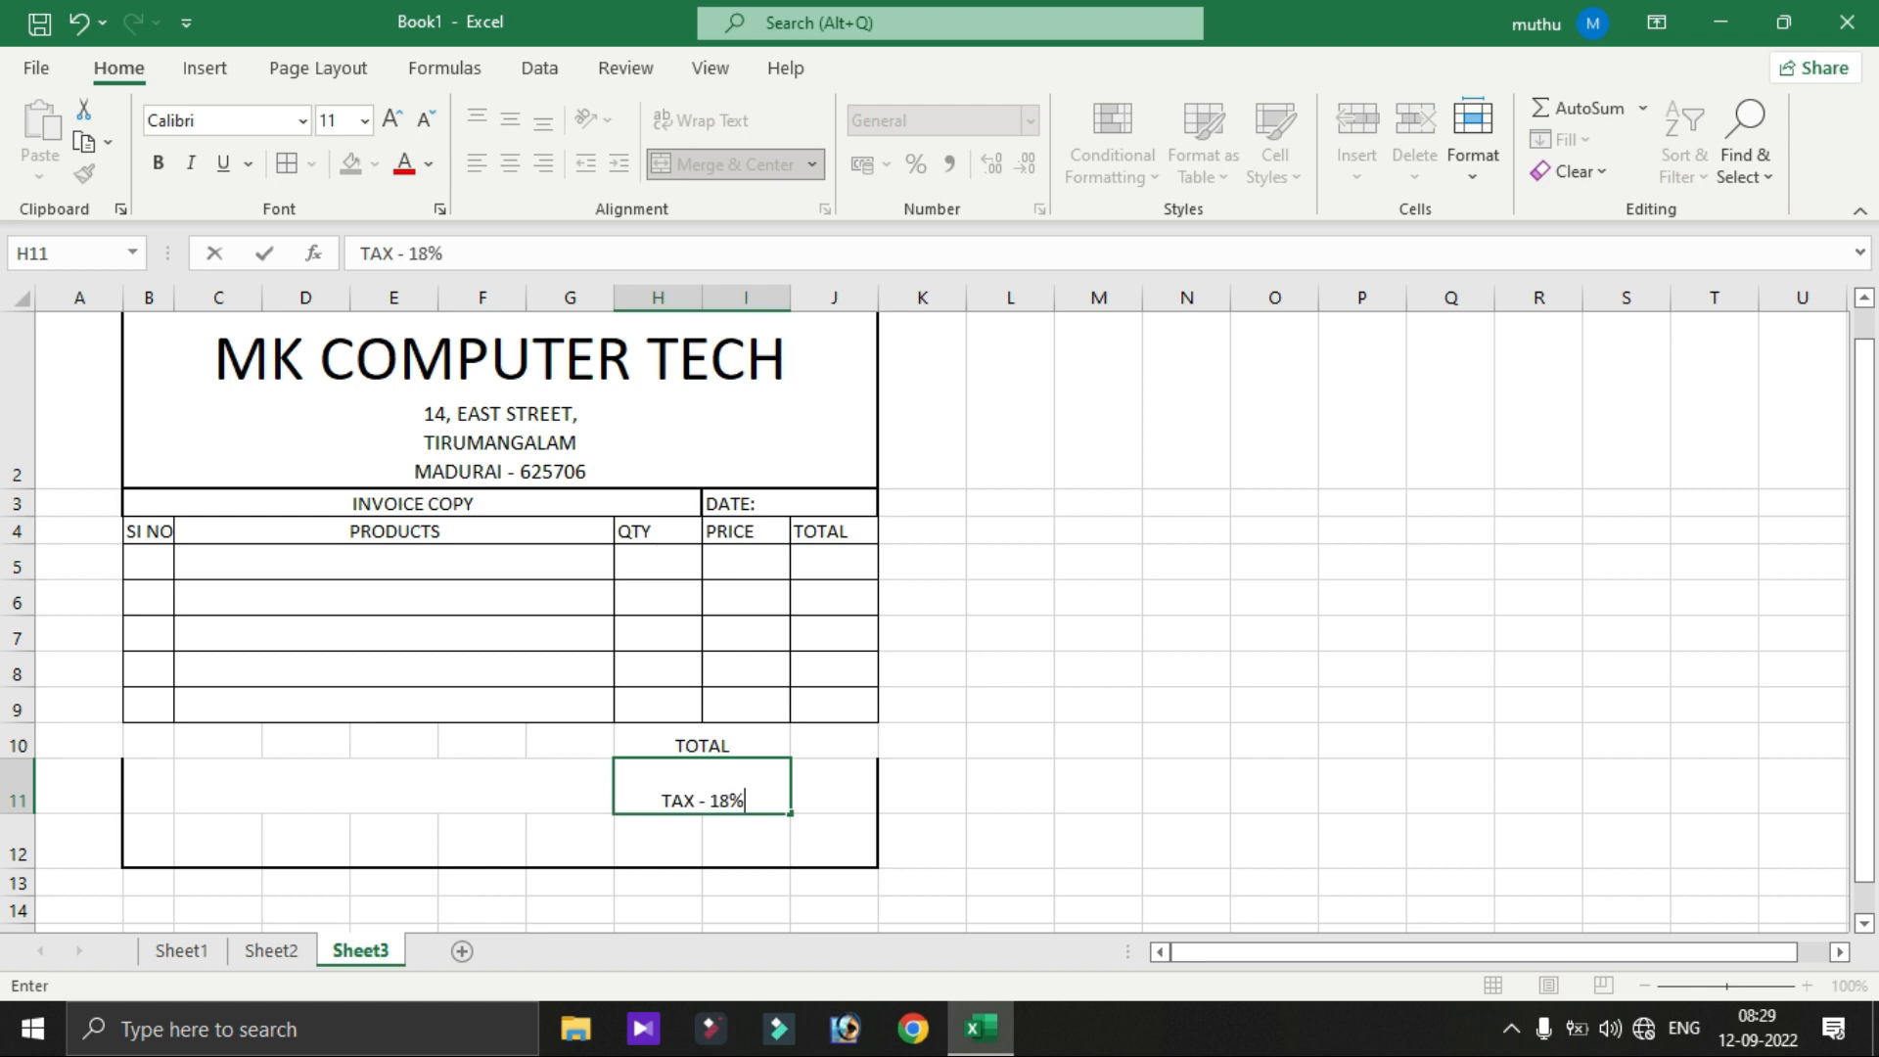
{"action": "key", "text": "Return"}
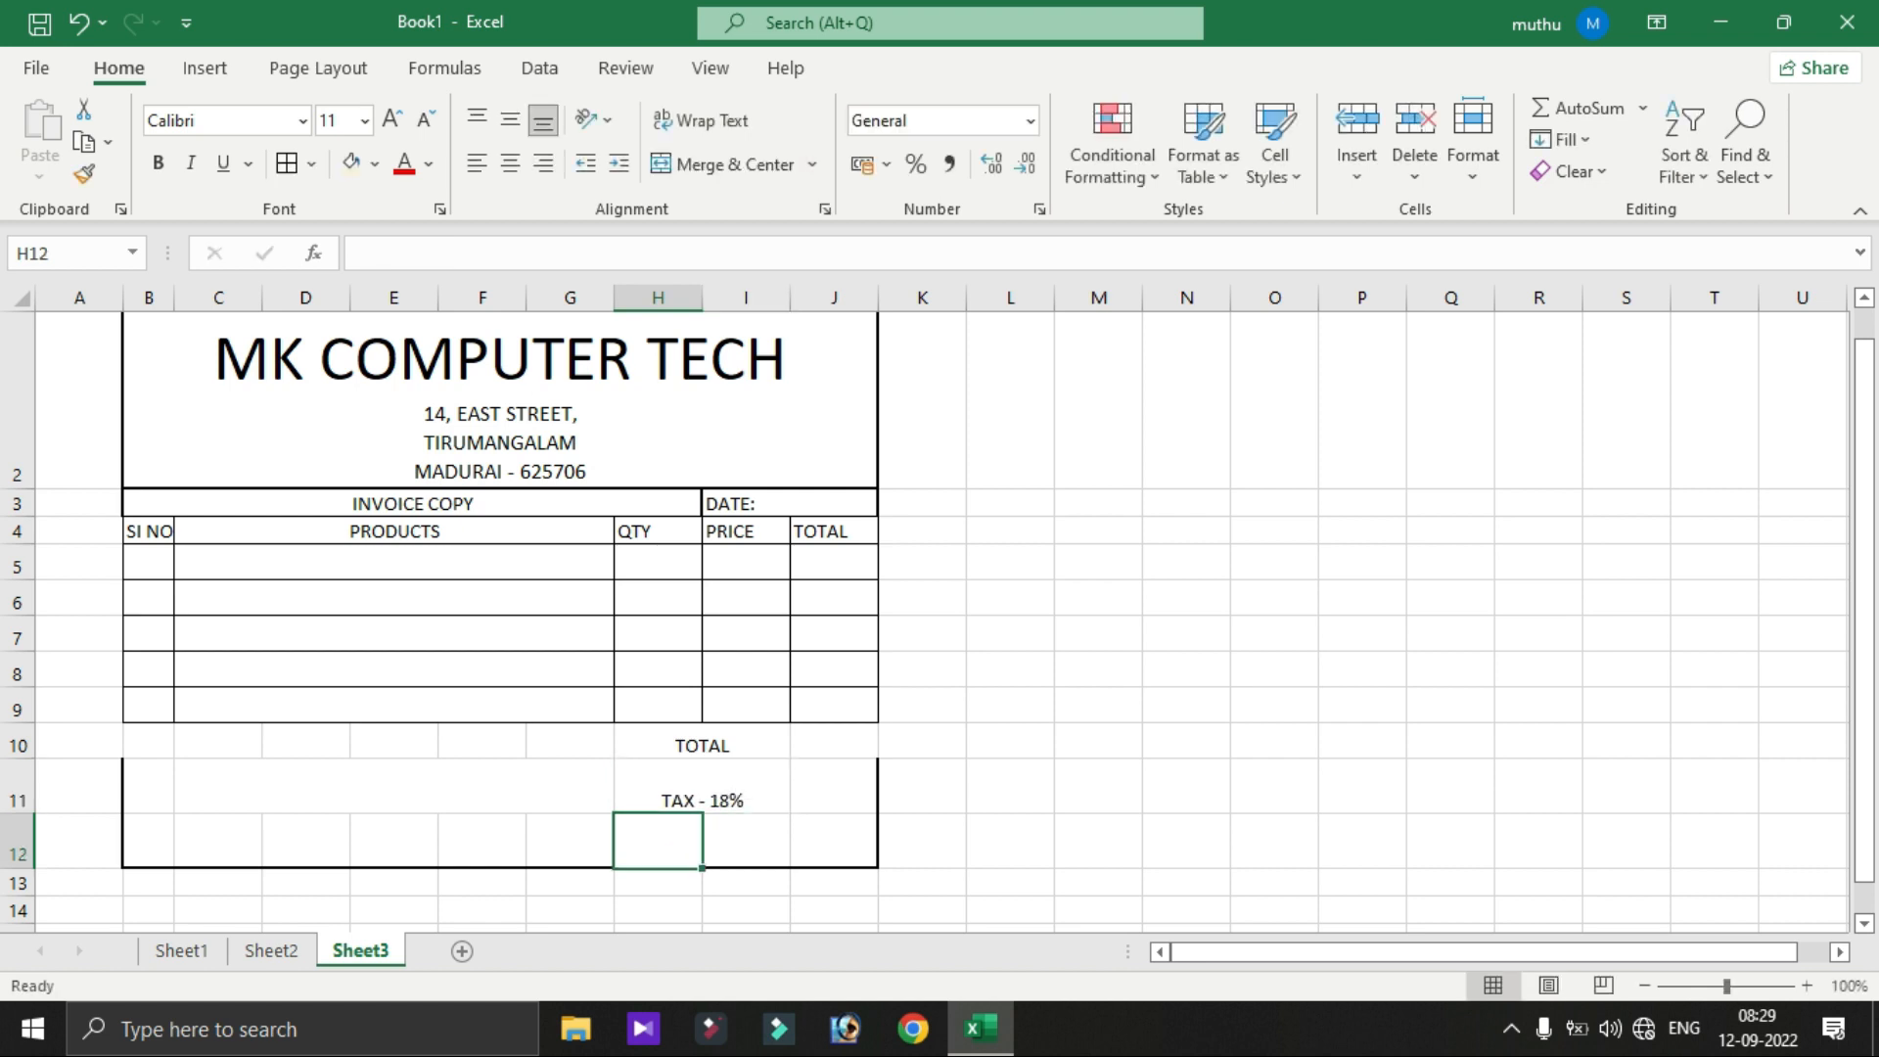
- Merge H12:I12 and enter the label 'GRAND TOTAL'
{"action": "left_click_drag", "start_coordinate": [657, 840], "coordinate": [746, 840]}
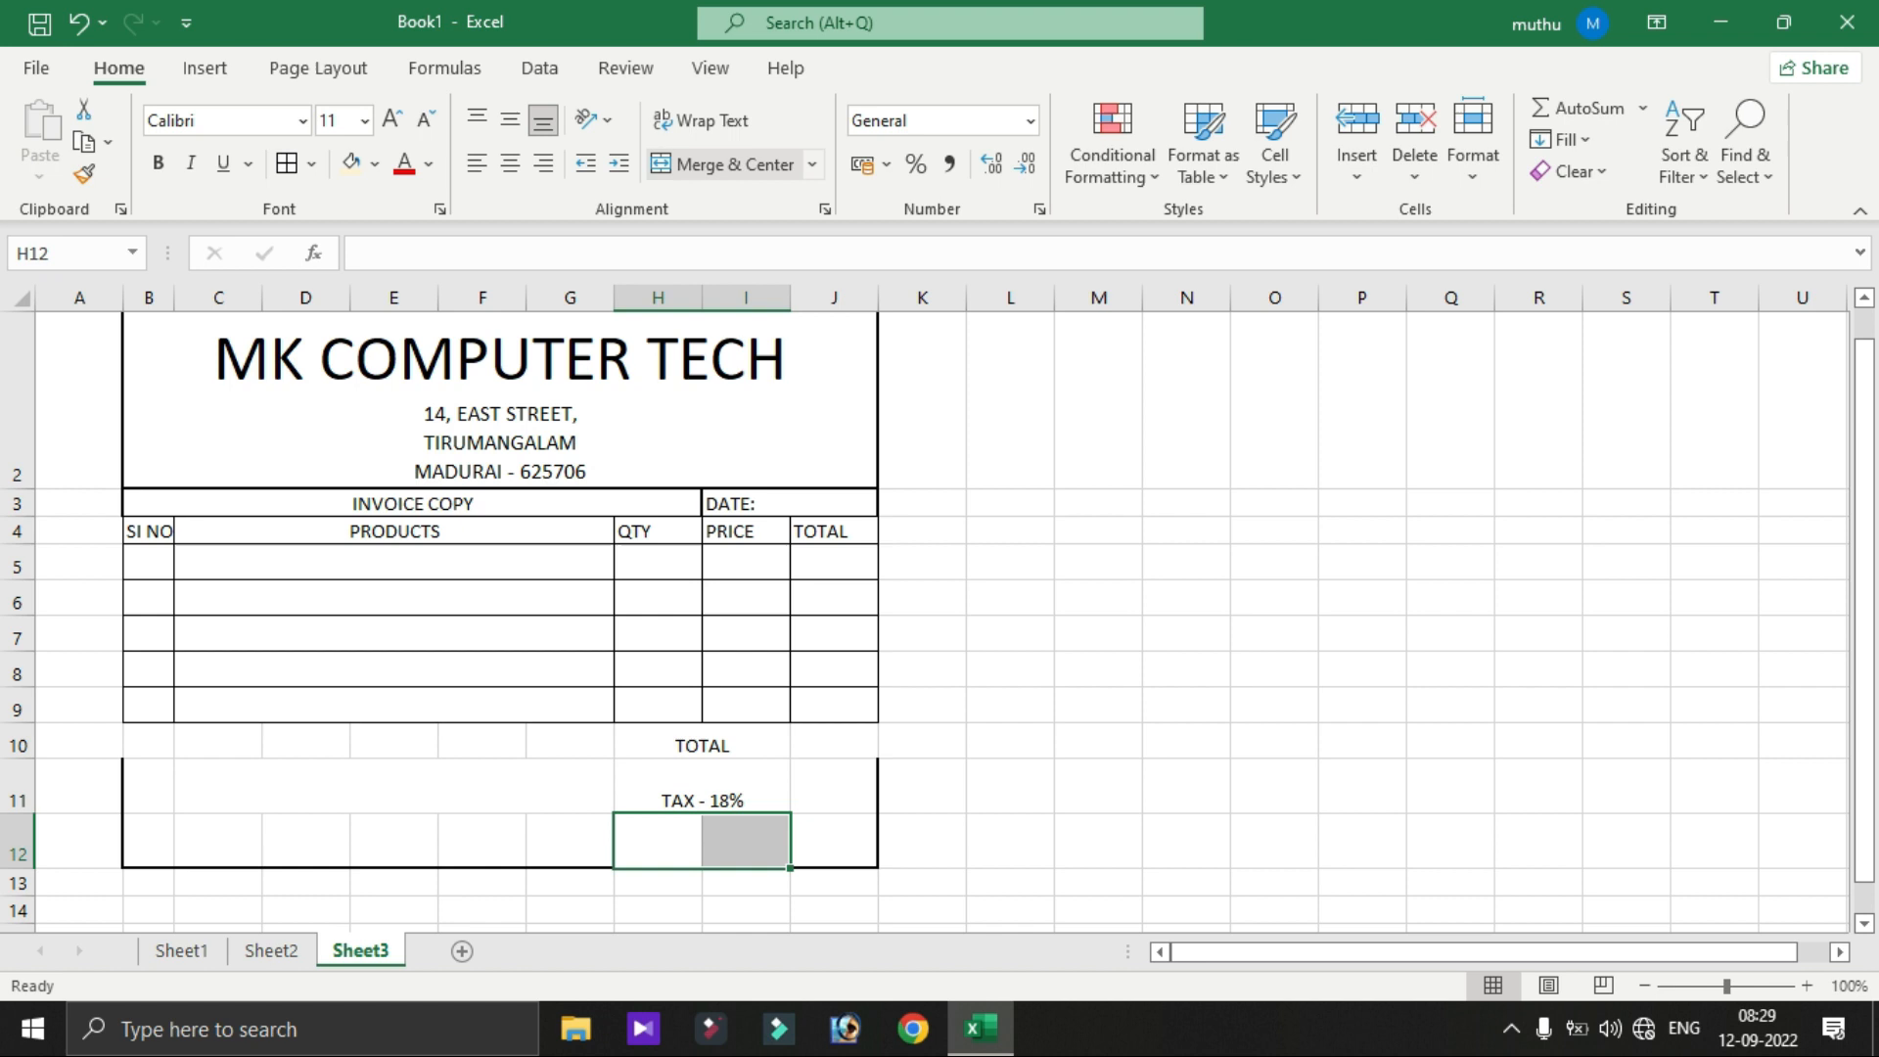
{"action": "left_click", "coordinate": [721, 164]}
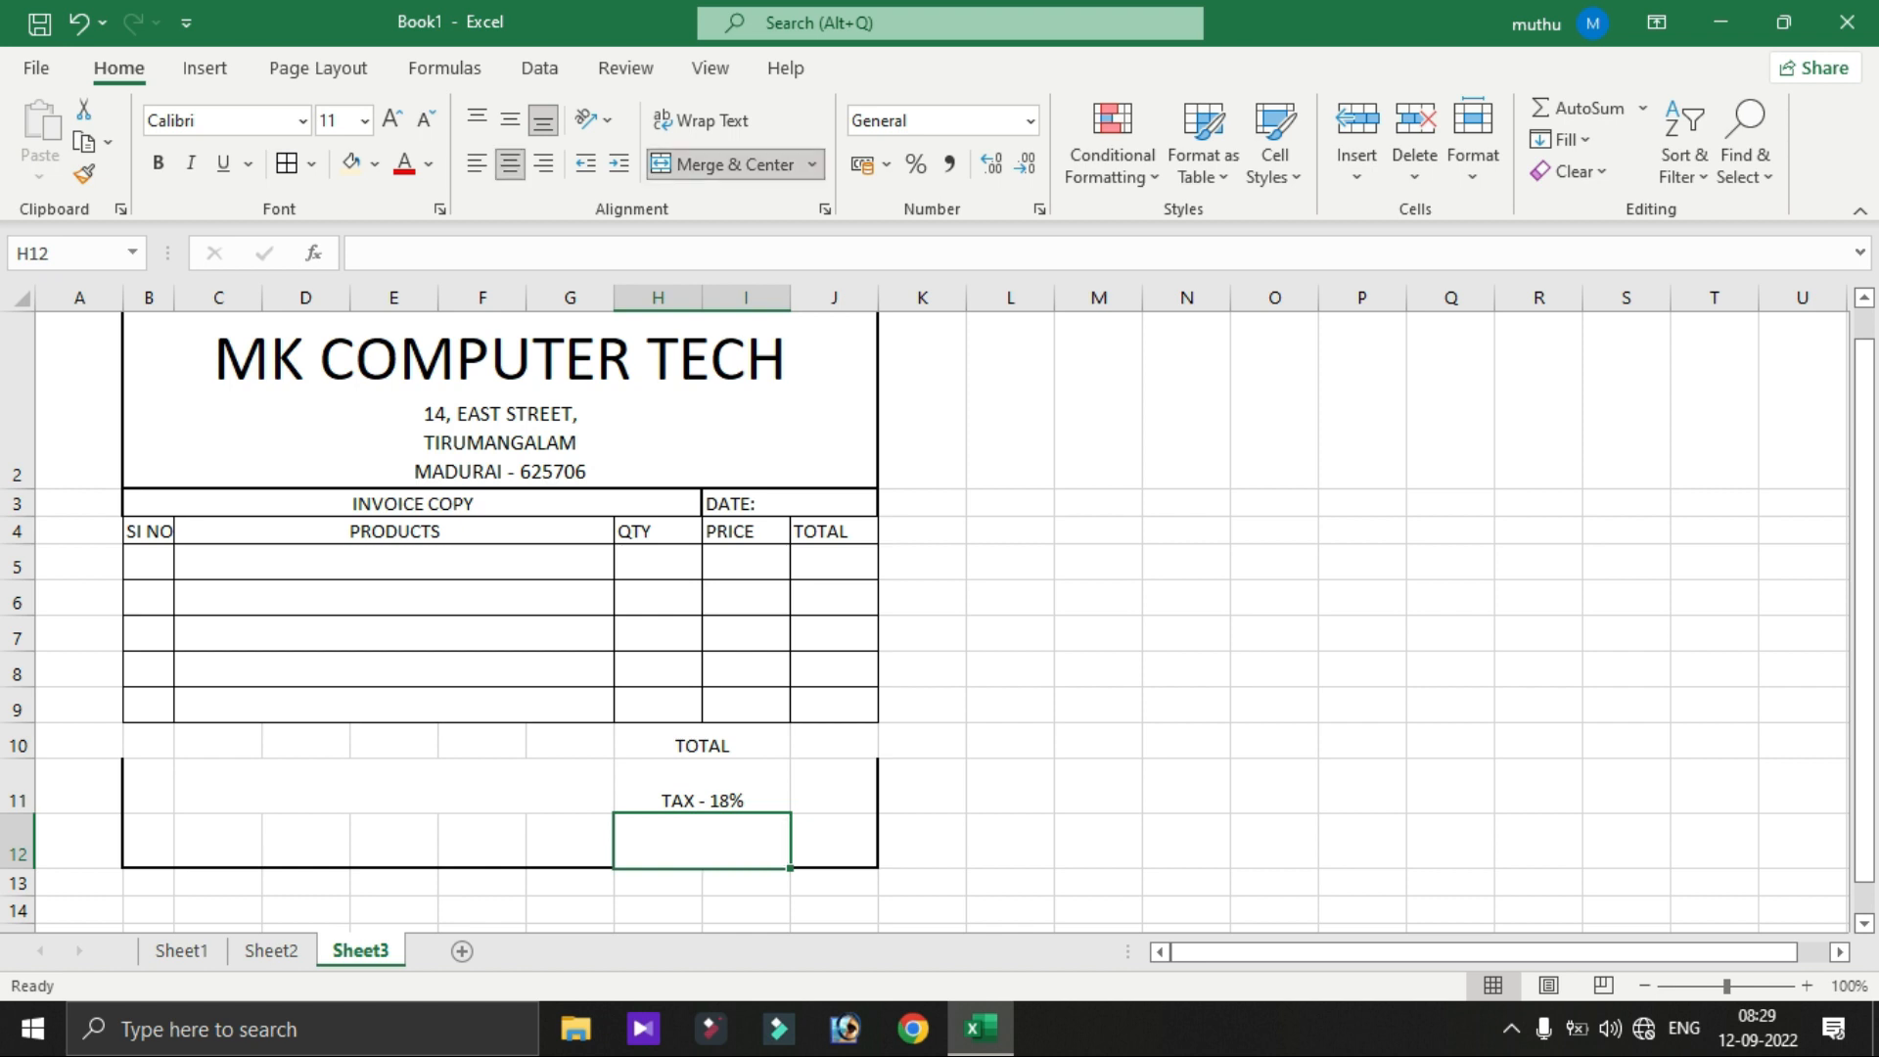
{"action": "type", "text": "GRAND TOTAL"}
{"action": "key", "text": "Return"}
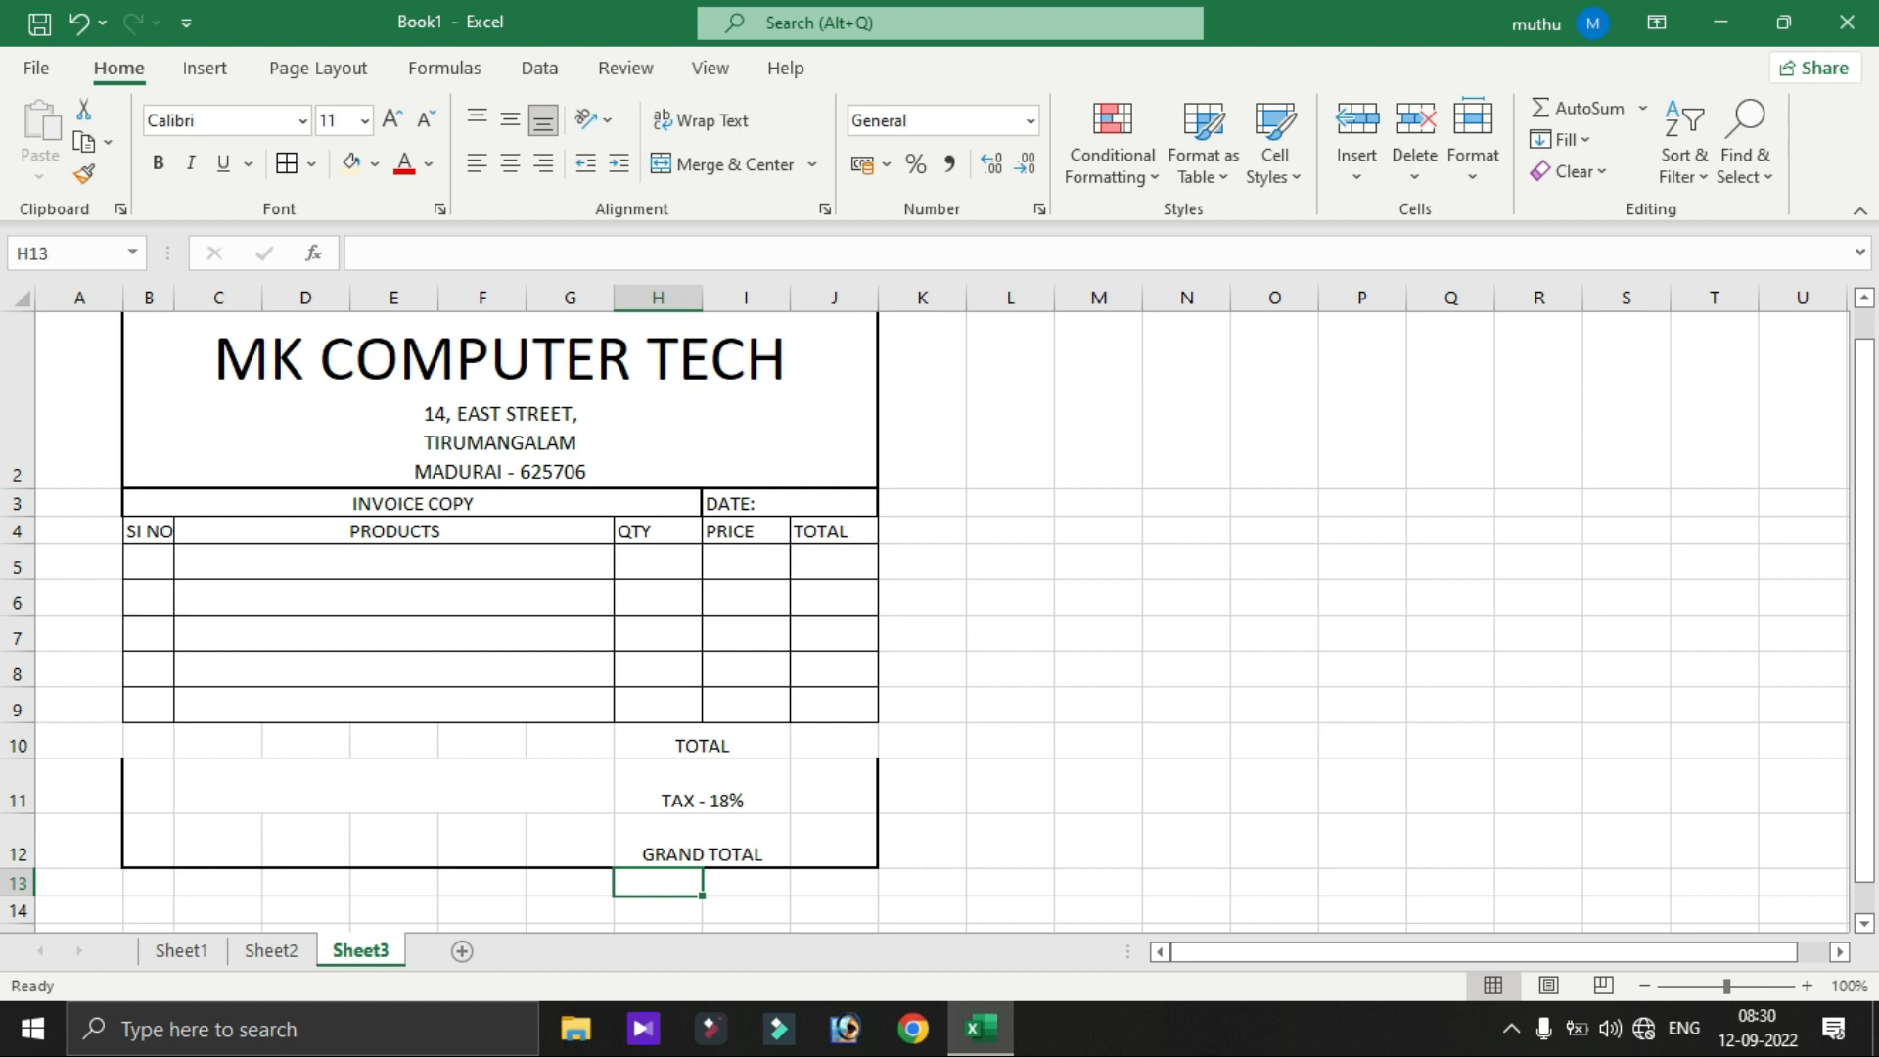
- Put a thick outside border around B2:J12 and make row 11 shorter
{"action": "left_click_drag", "start_coordinate": [499, 401], "coordinate": [719, 843]}
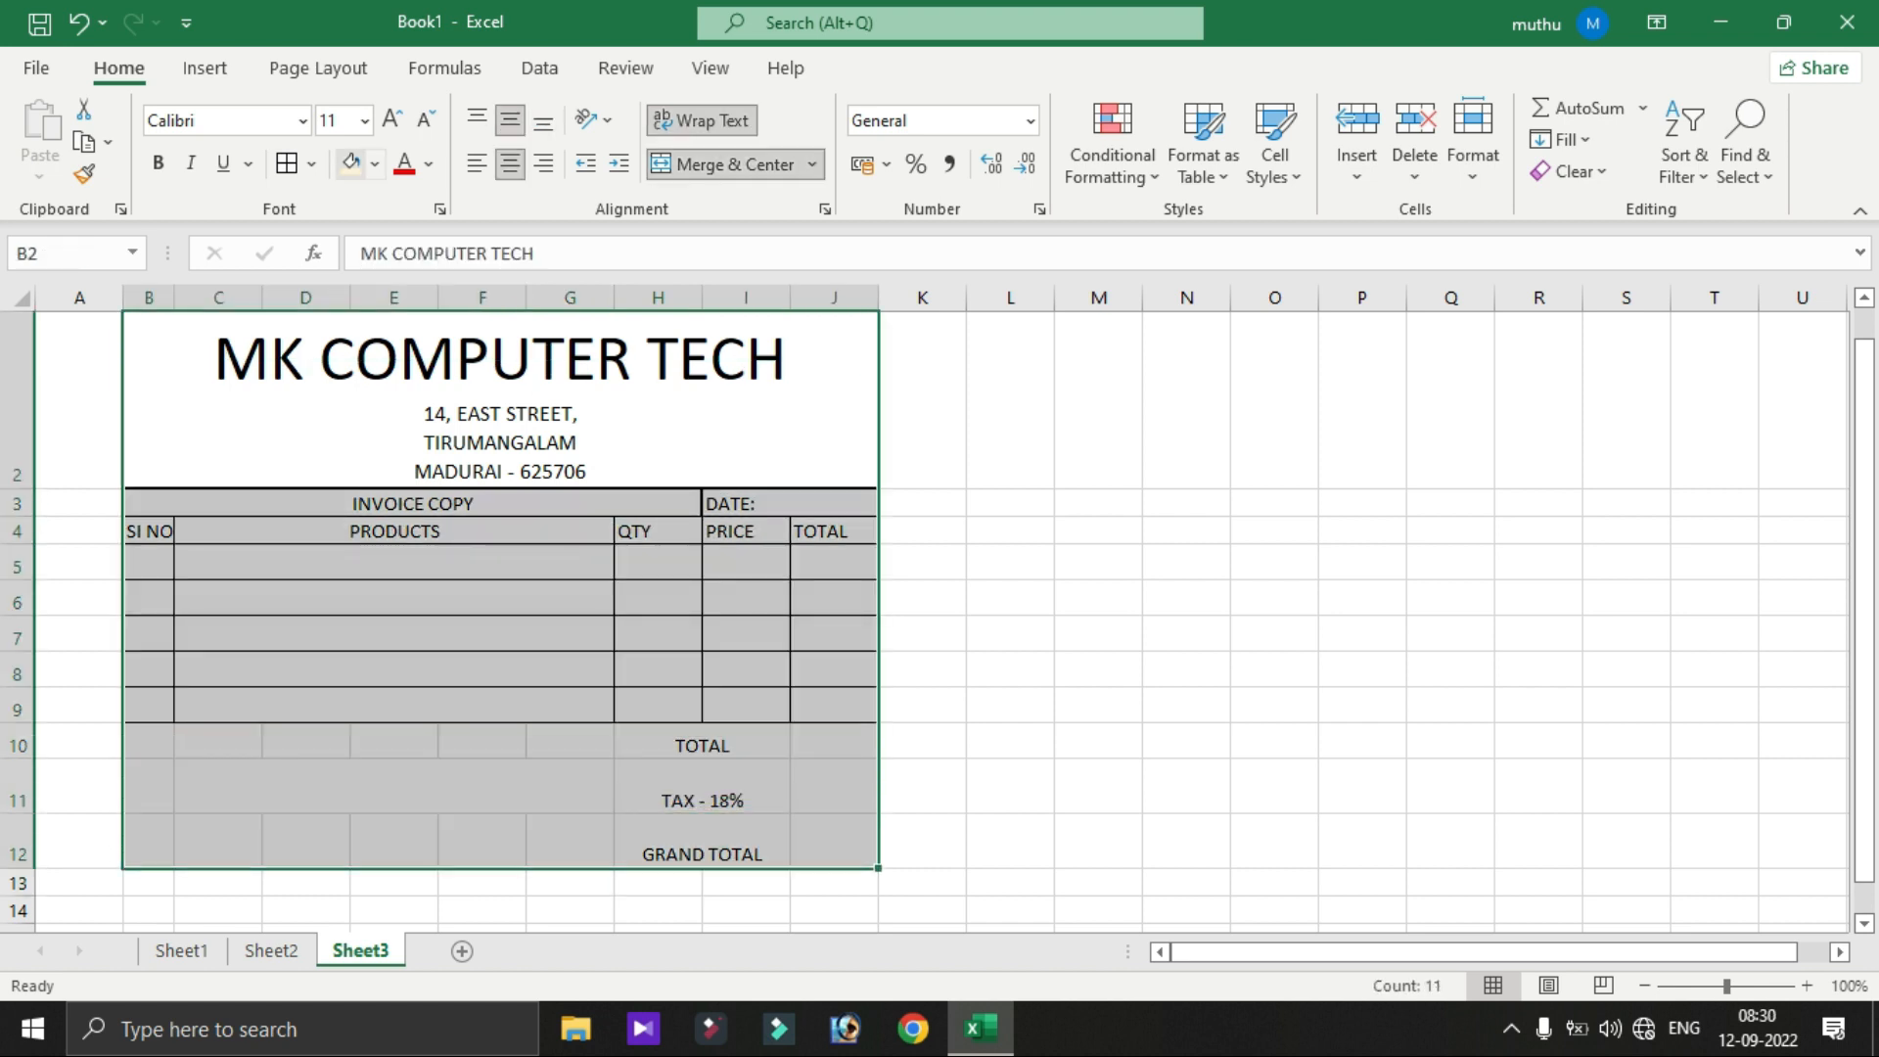
{"action": "left_click", "coordinate": [311, 163]}
{"action": "left_click", "coordinate": [412, 508]}
{"action": "left_click", "coordinate": [702, 742]}
{"action": "mouse_move", "coordinate": [17, 813]}
{"action": "left_mouse_down"}
{"action": "mouse_move", "coordinate": [17, 795]}
{"action": "mouse_move", "coordinate": [17, 830]}
{"action": "left_mouse_up"}
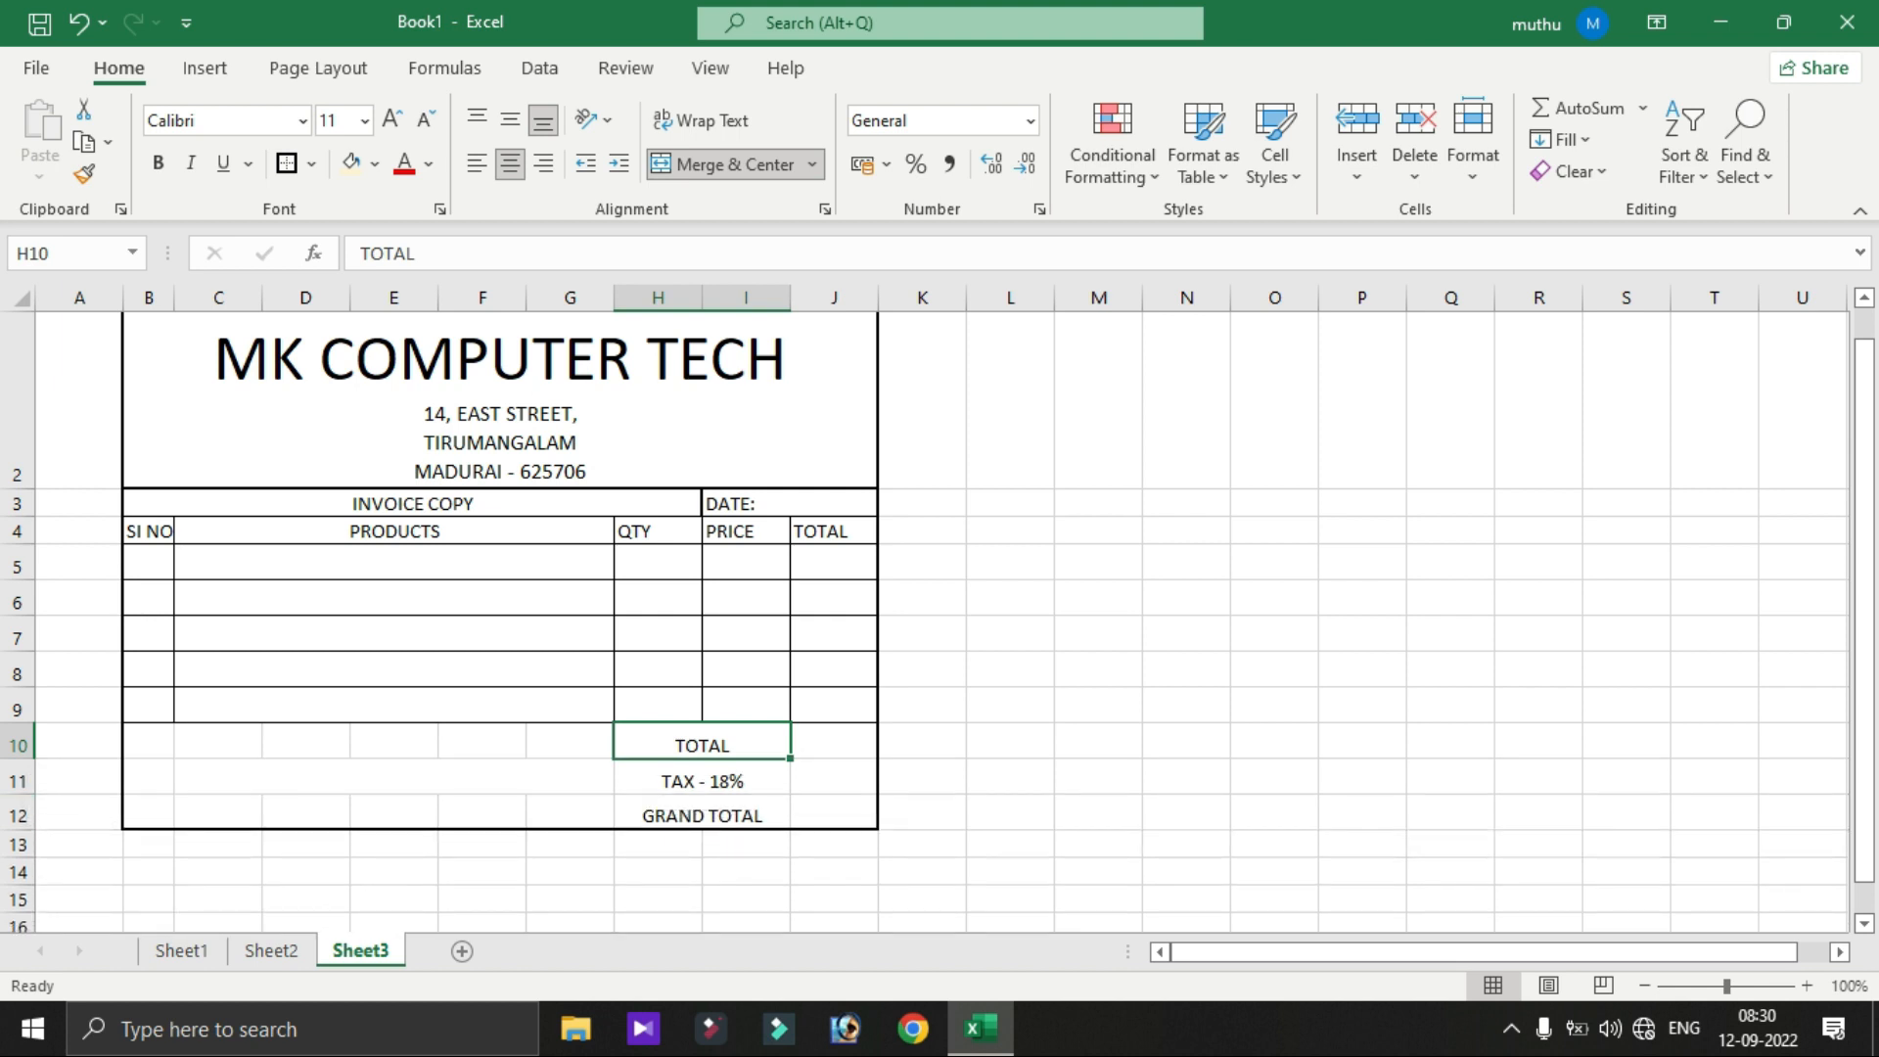
- Give every cell of the totals block H10:J12 all borders
{"action": "left_click", "coordinate": [1010, 779]}
{"action": "left_click", "coordinate": [724, 744]}
{"action": "key", "text": "F2"}
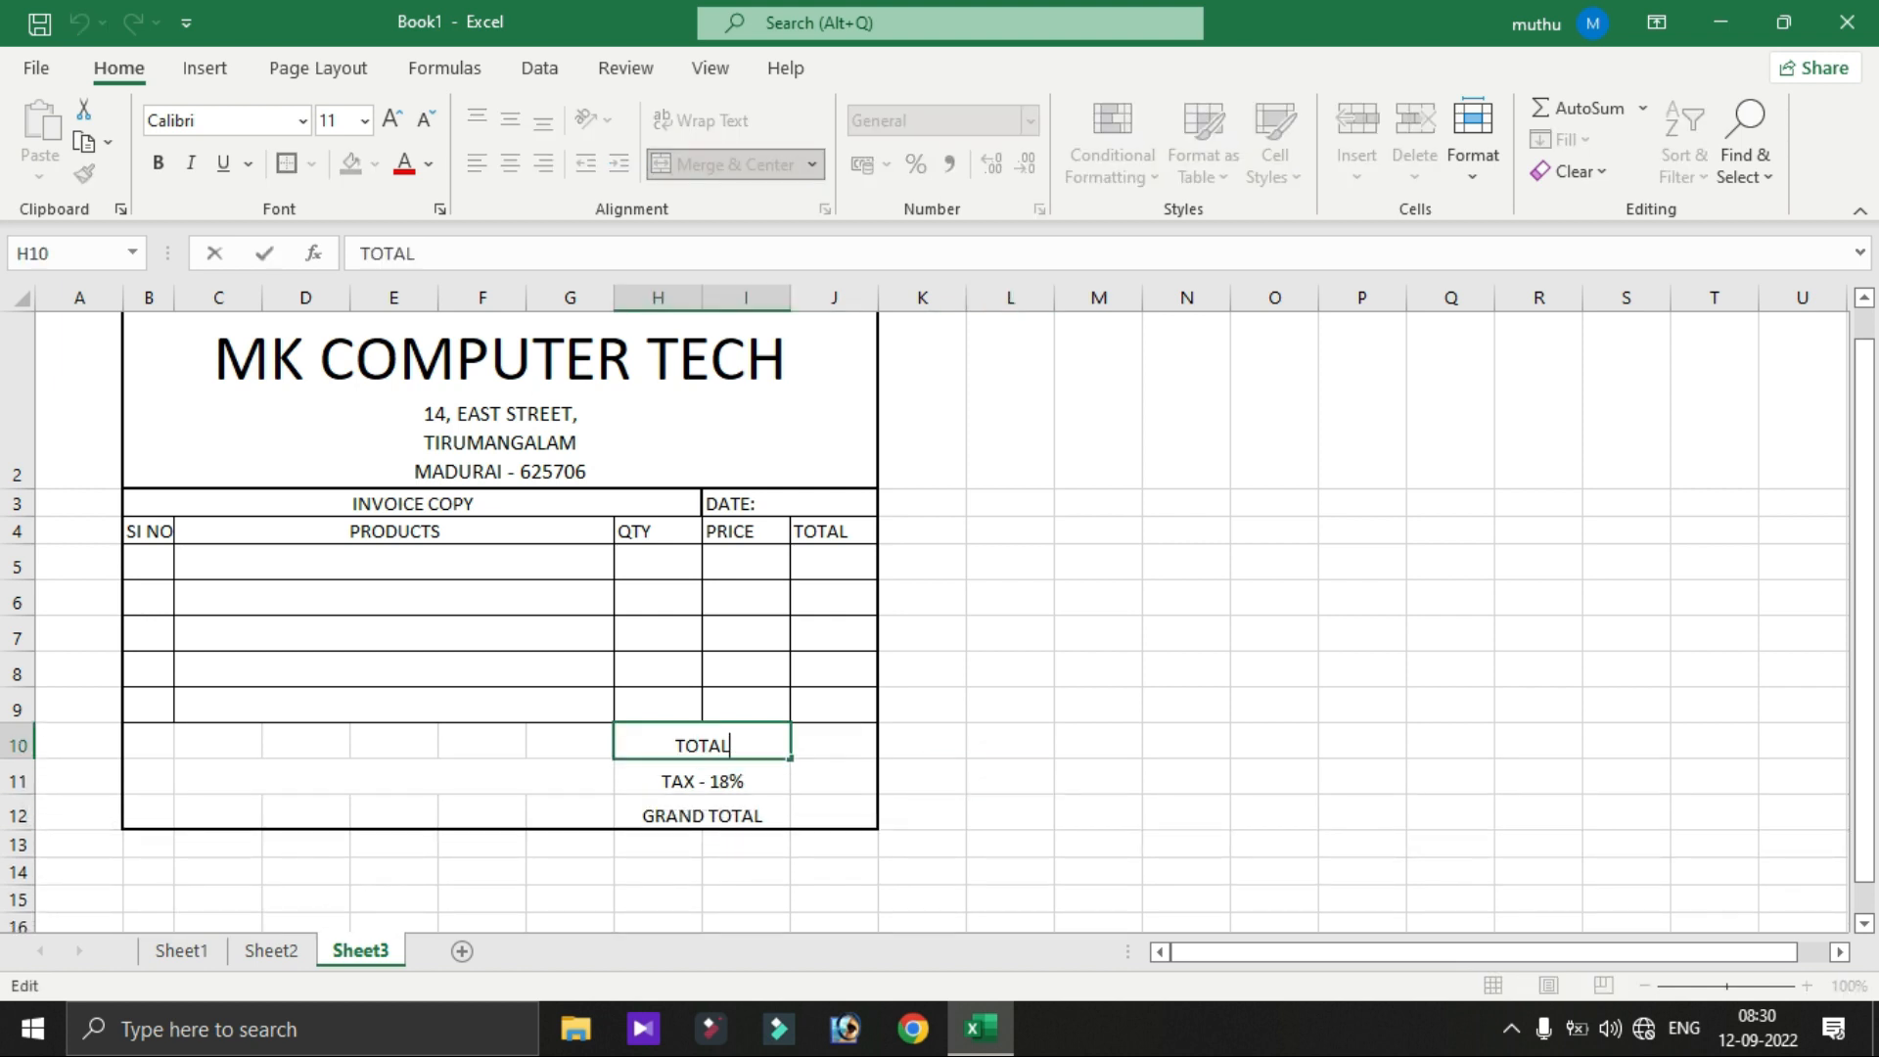
{"action": "left_click", "coordinate": [1010, 744]}
{"action": "left_click_drag", "start_coordinate": [702, 744], "coordinate": [832, 815]}
{"action": "left_click", "coordinate": [311, 163]}
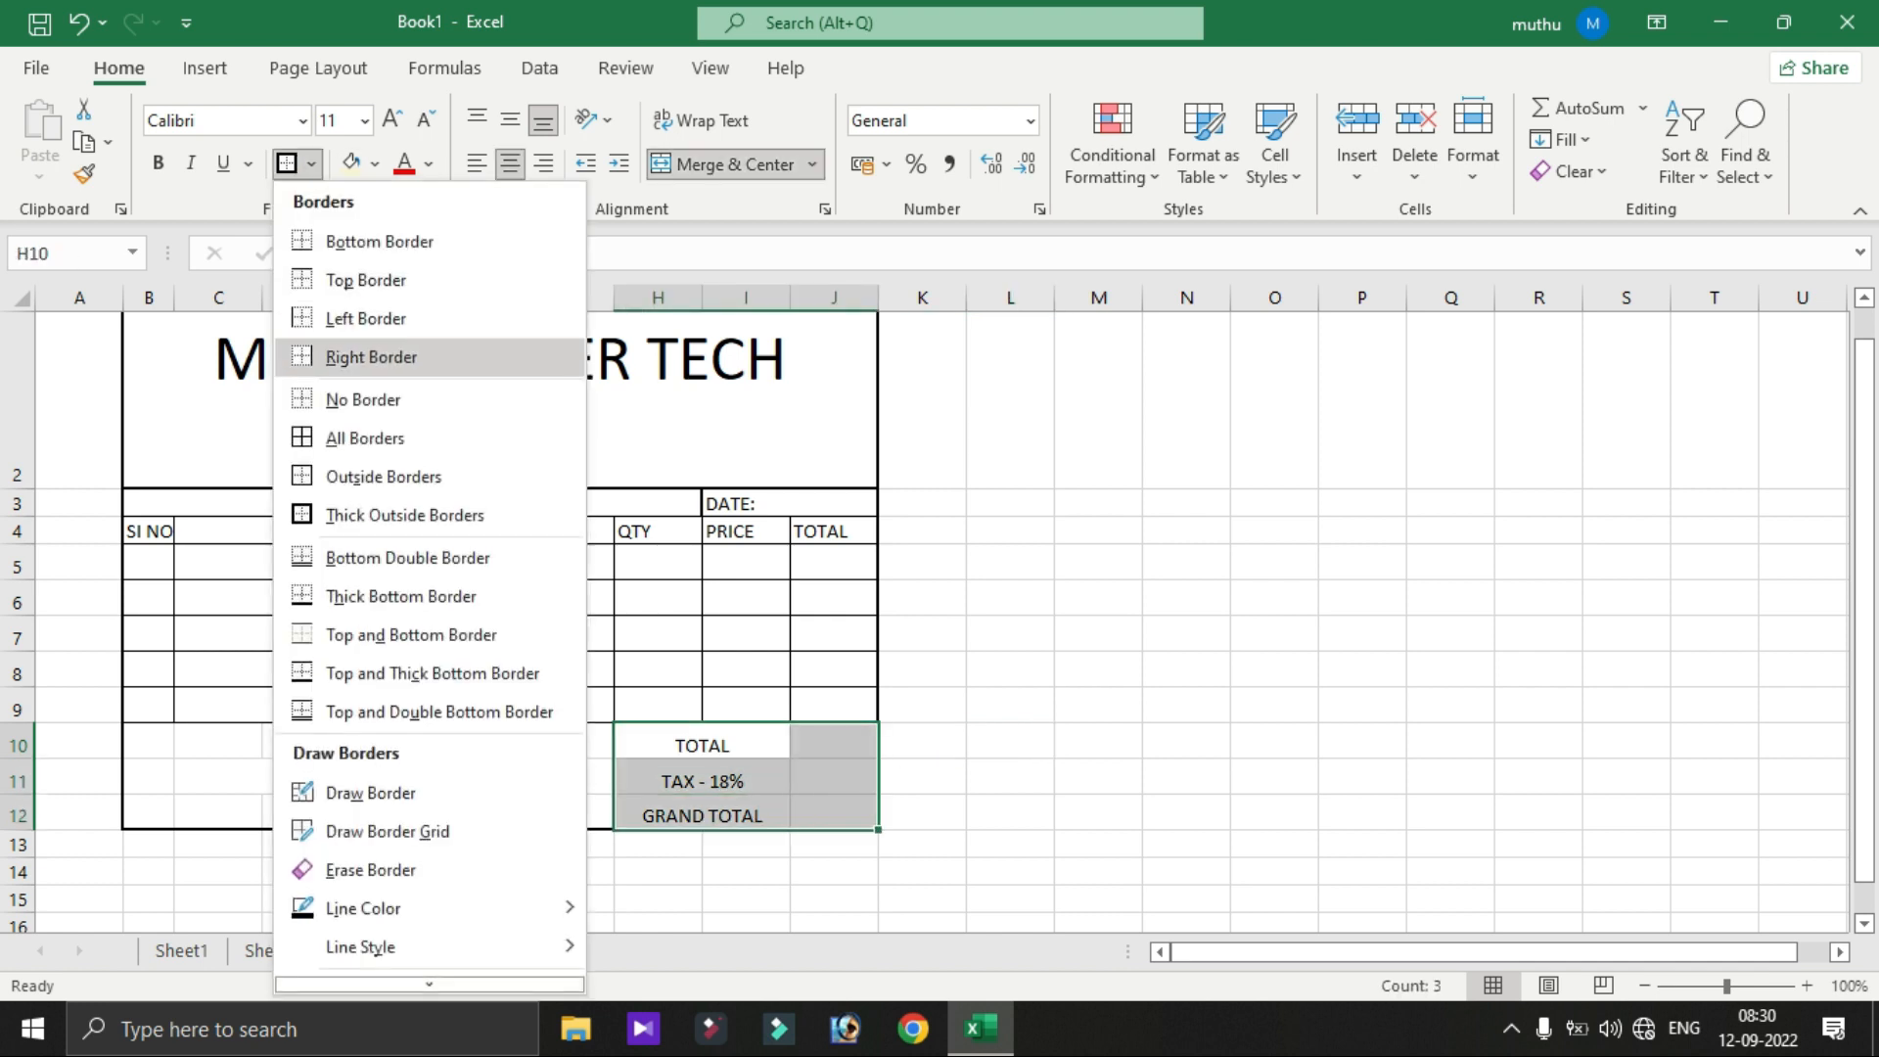
{"action": "left_click", "coordinate": [353, 431]}
- Middle-align the text in the totals block H10:J12
{"action": "left_click", "coordinate": [702, 780]}
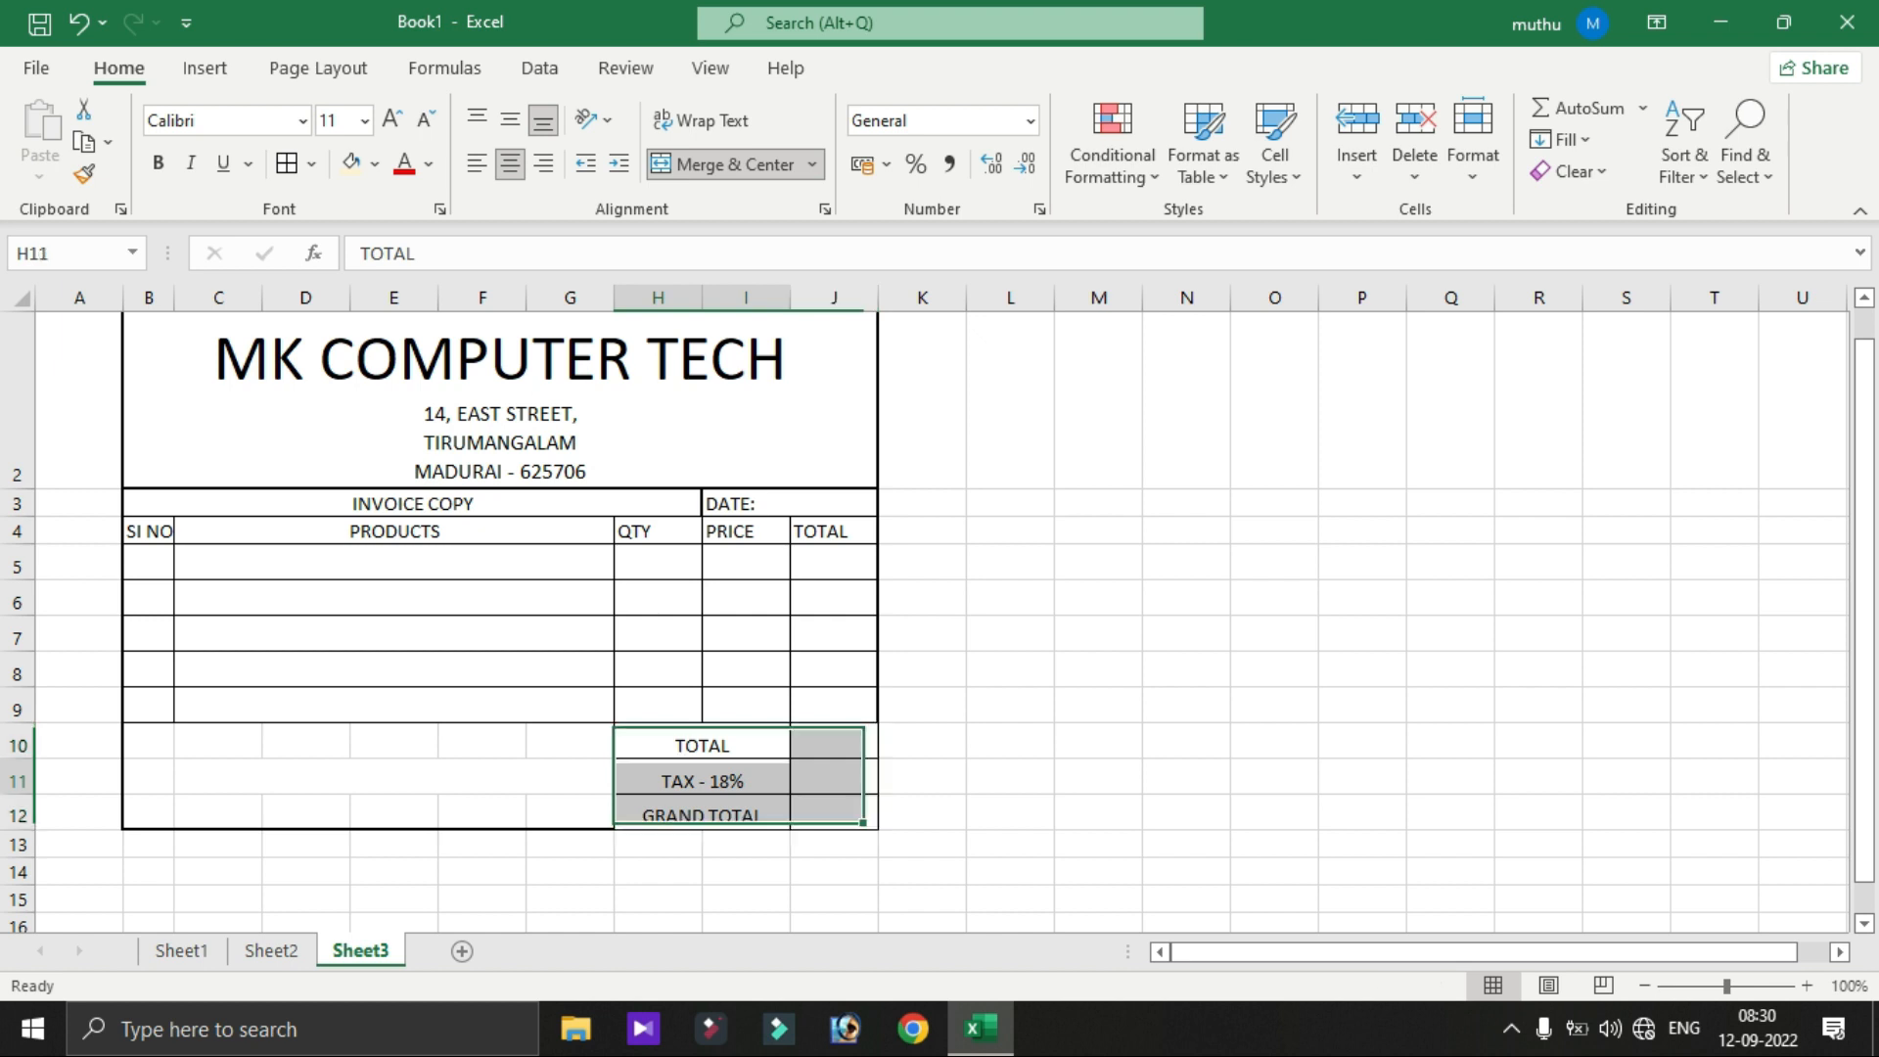
{"action": "left_click_drag", "start_coordinate": [703, 745], "coordinate": [832, 815]}
{"action": "left_click", "coordinate": [510, 120]}
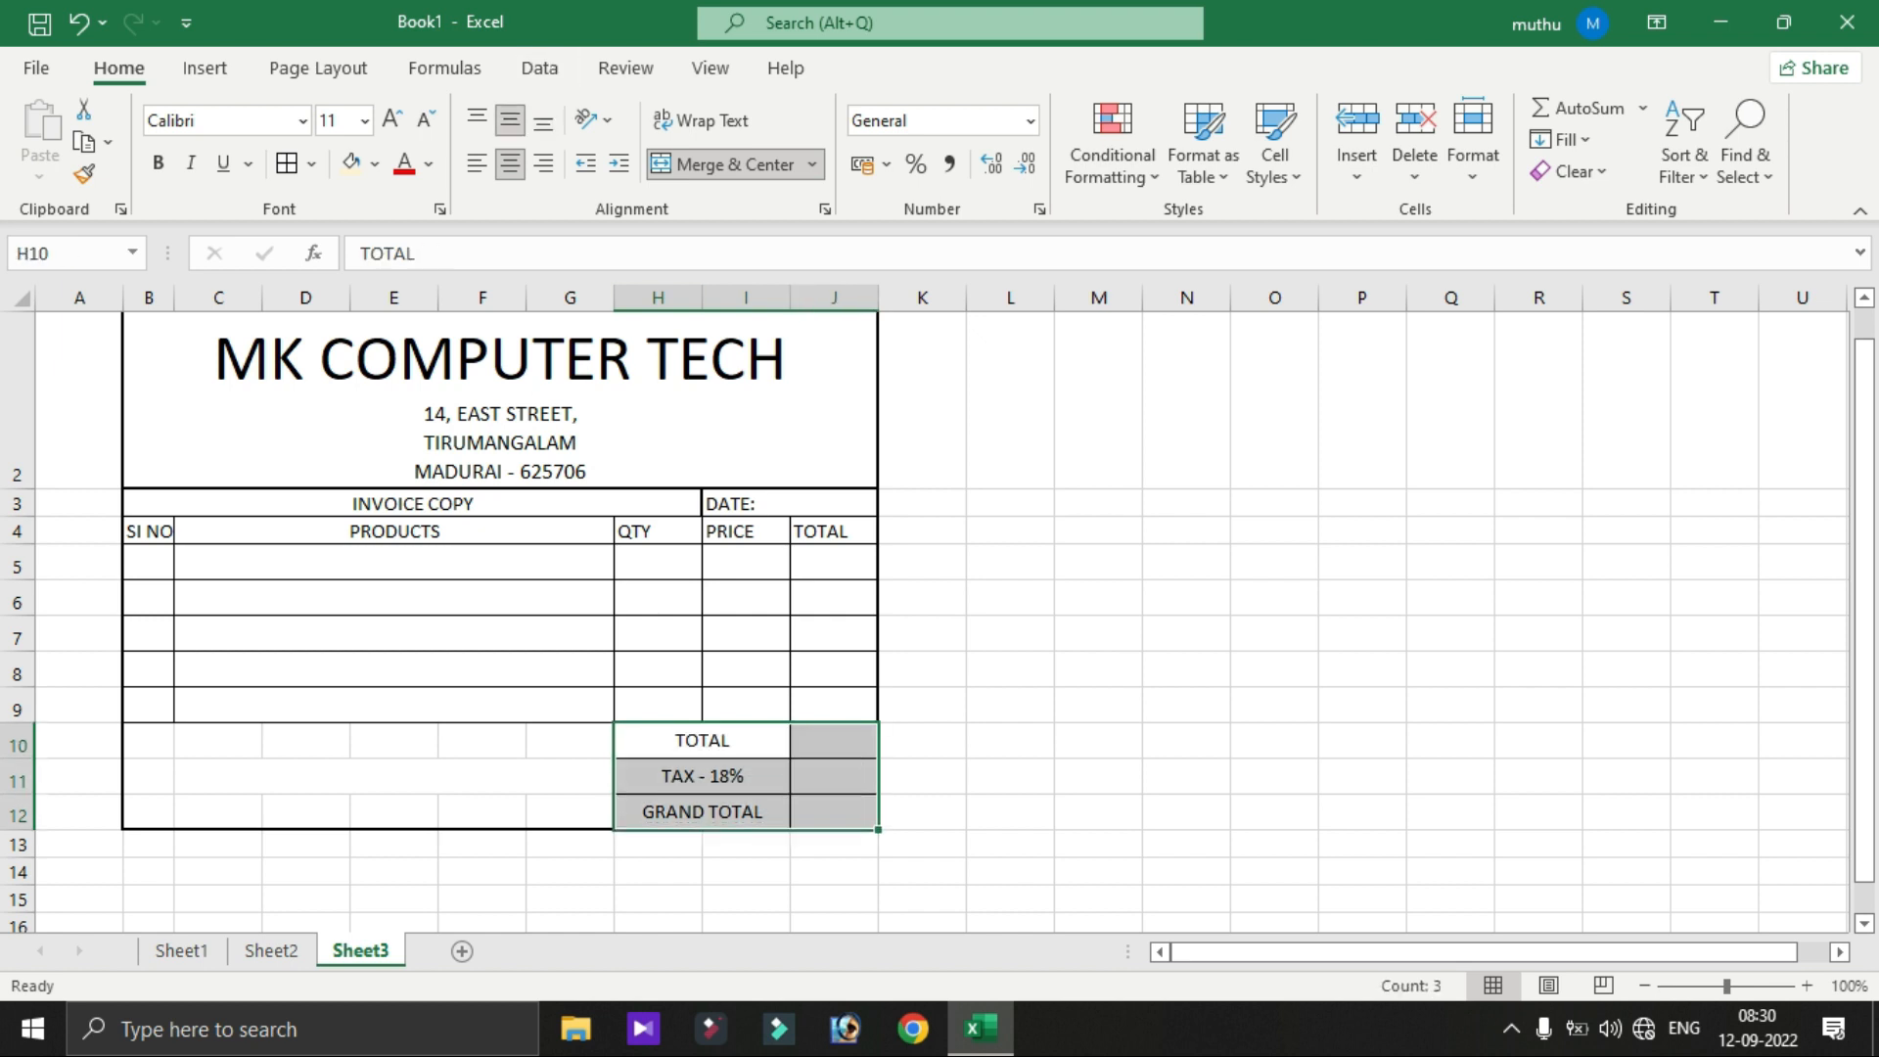
{"action": "left_click", "coordinate": [1010, 669]}
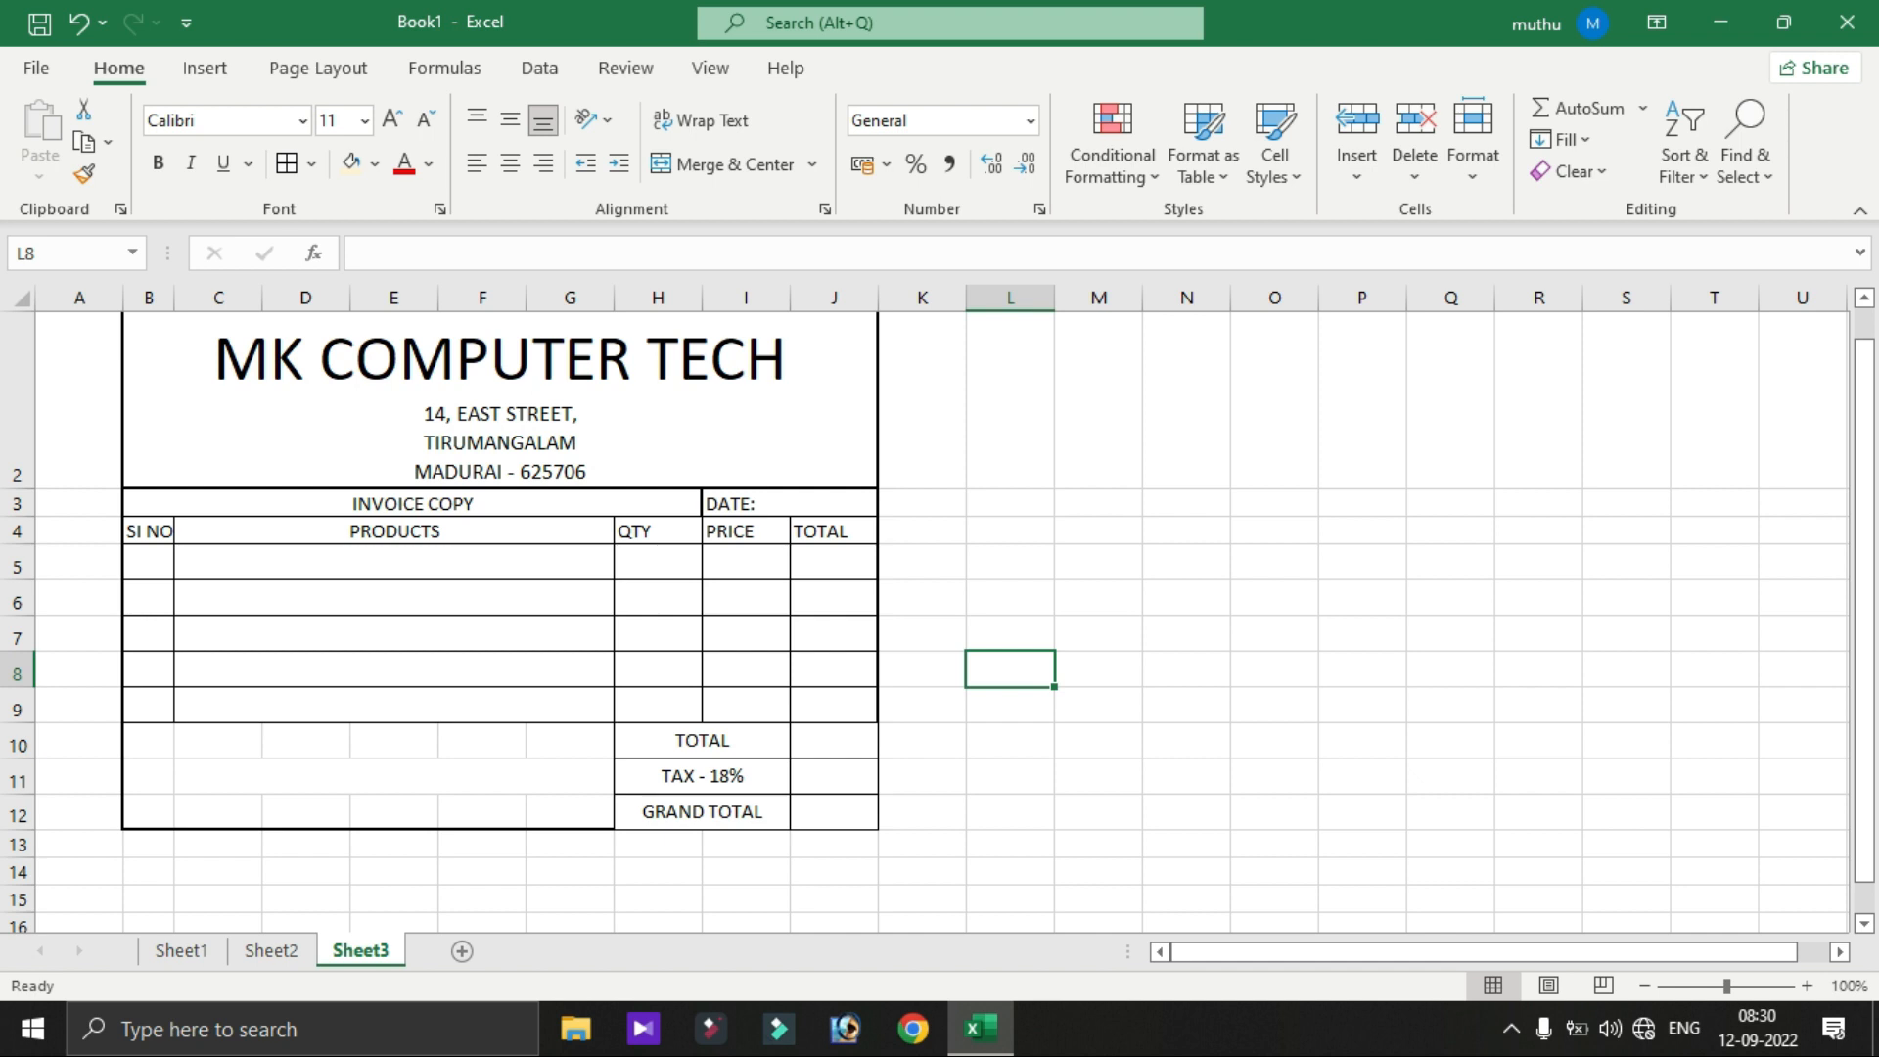
{"action": "left_click_drag", "start_coordinate": [147, 740], "coordinate": [568, 813]}
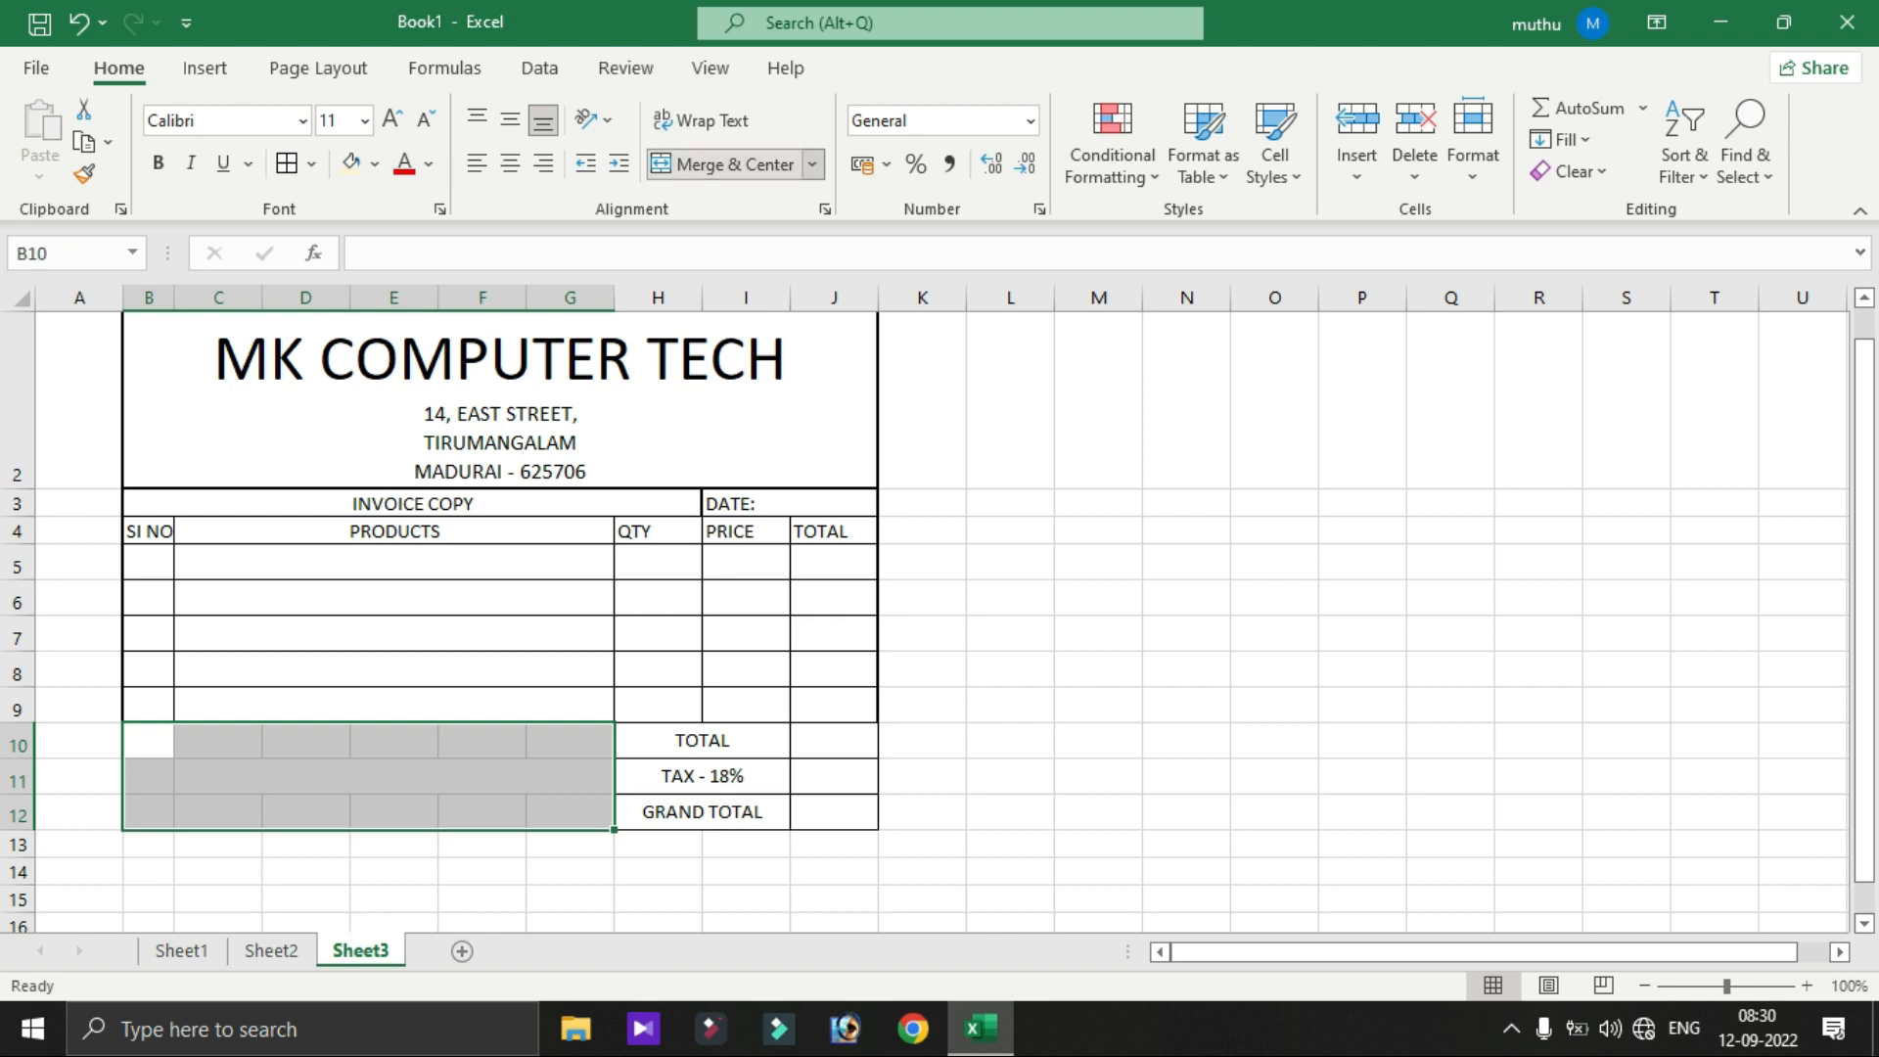
- Merge B10:G12, enter an 'In-Rupees' line followed by dots, and turn on Wrap Text
{"action": "left_click", "coordinate": [722, 164]}
{"action": "double_click", "coordinate": [369, 776]}
{"action": "type", "text": "IN"}
{"action": "key", "text": "BackSpace"}
{"action": "type", "text": "n"}
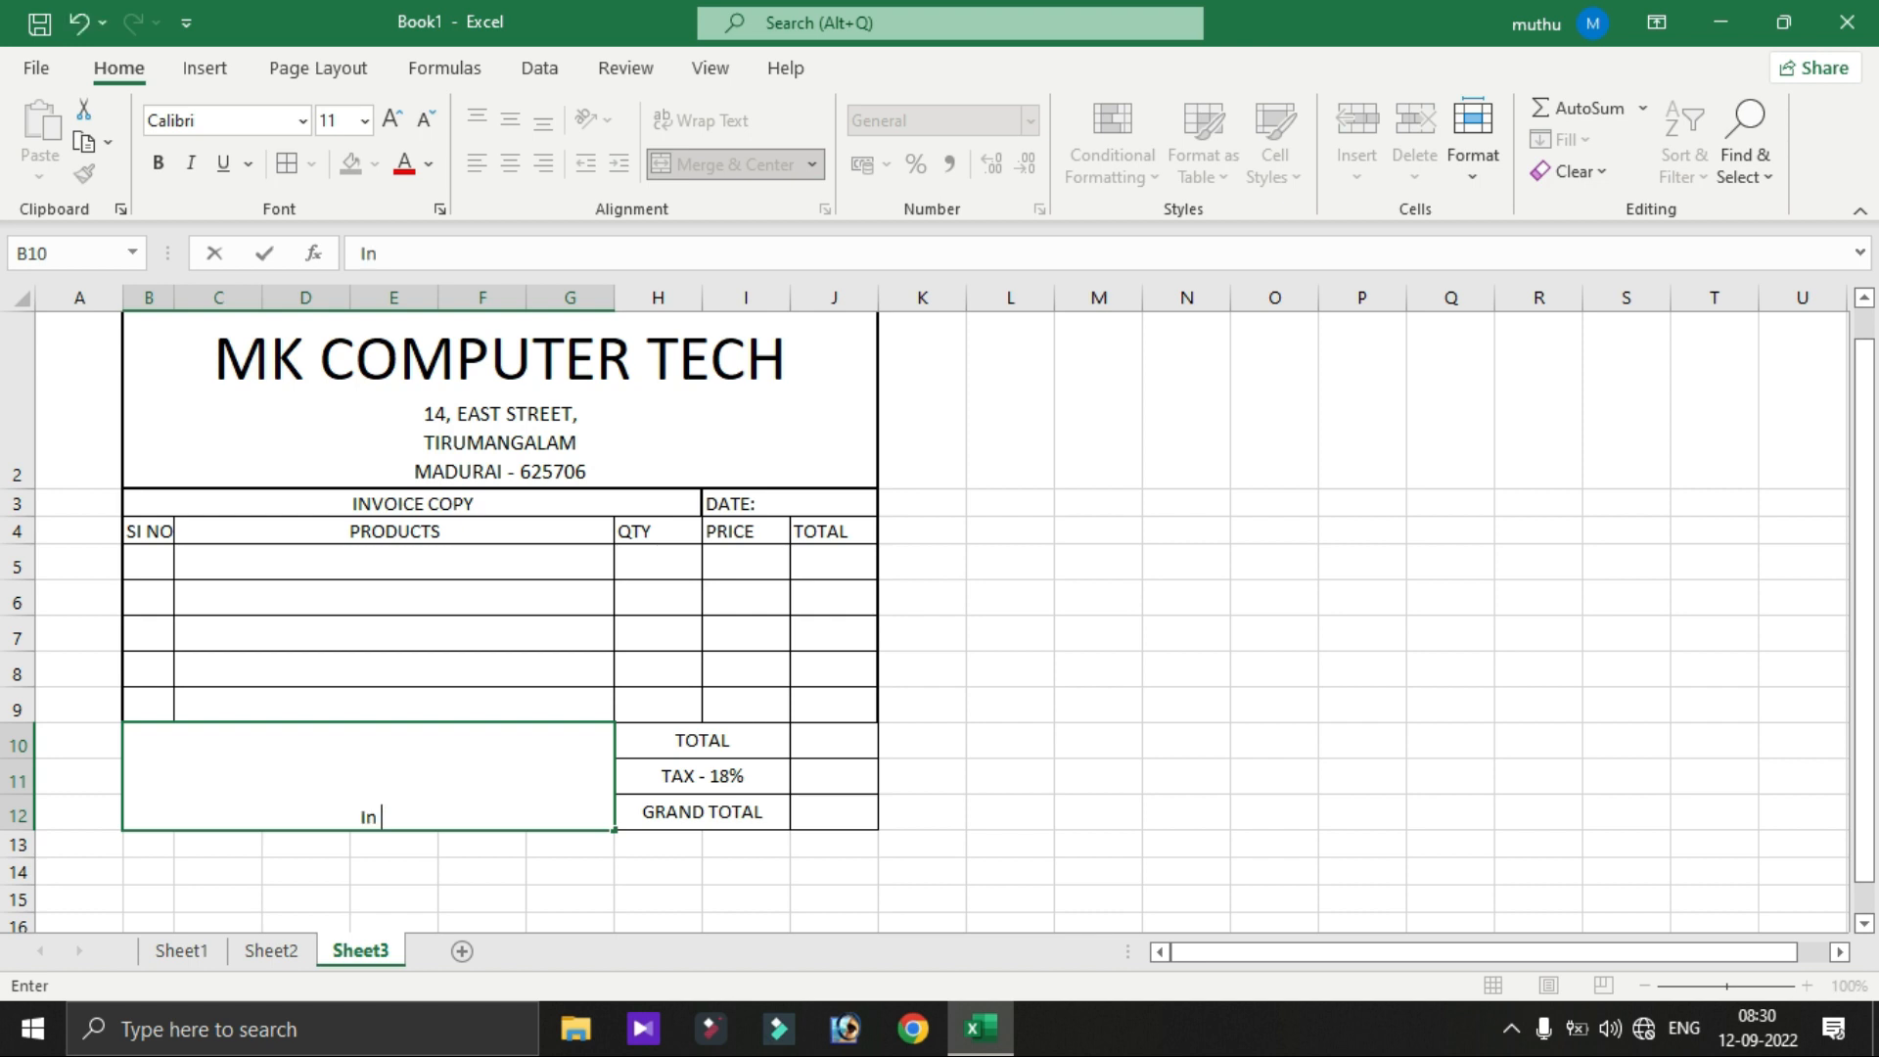
{"action": "type", "text": "-Rupeess"}
{"action": "key", "text": "BackSpace"}
{"action": "type", "text": "...................................................................."}
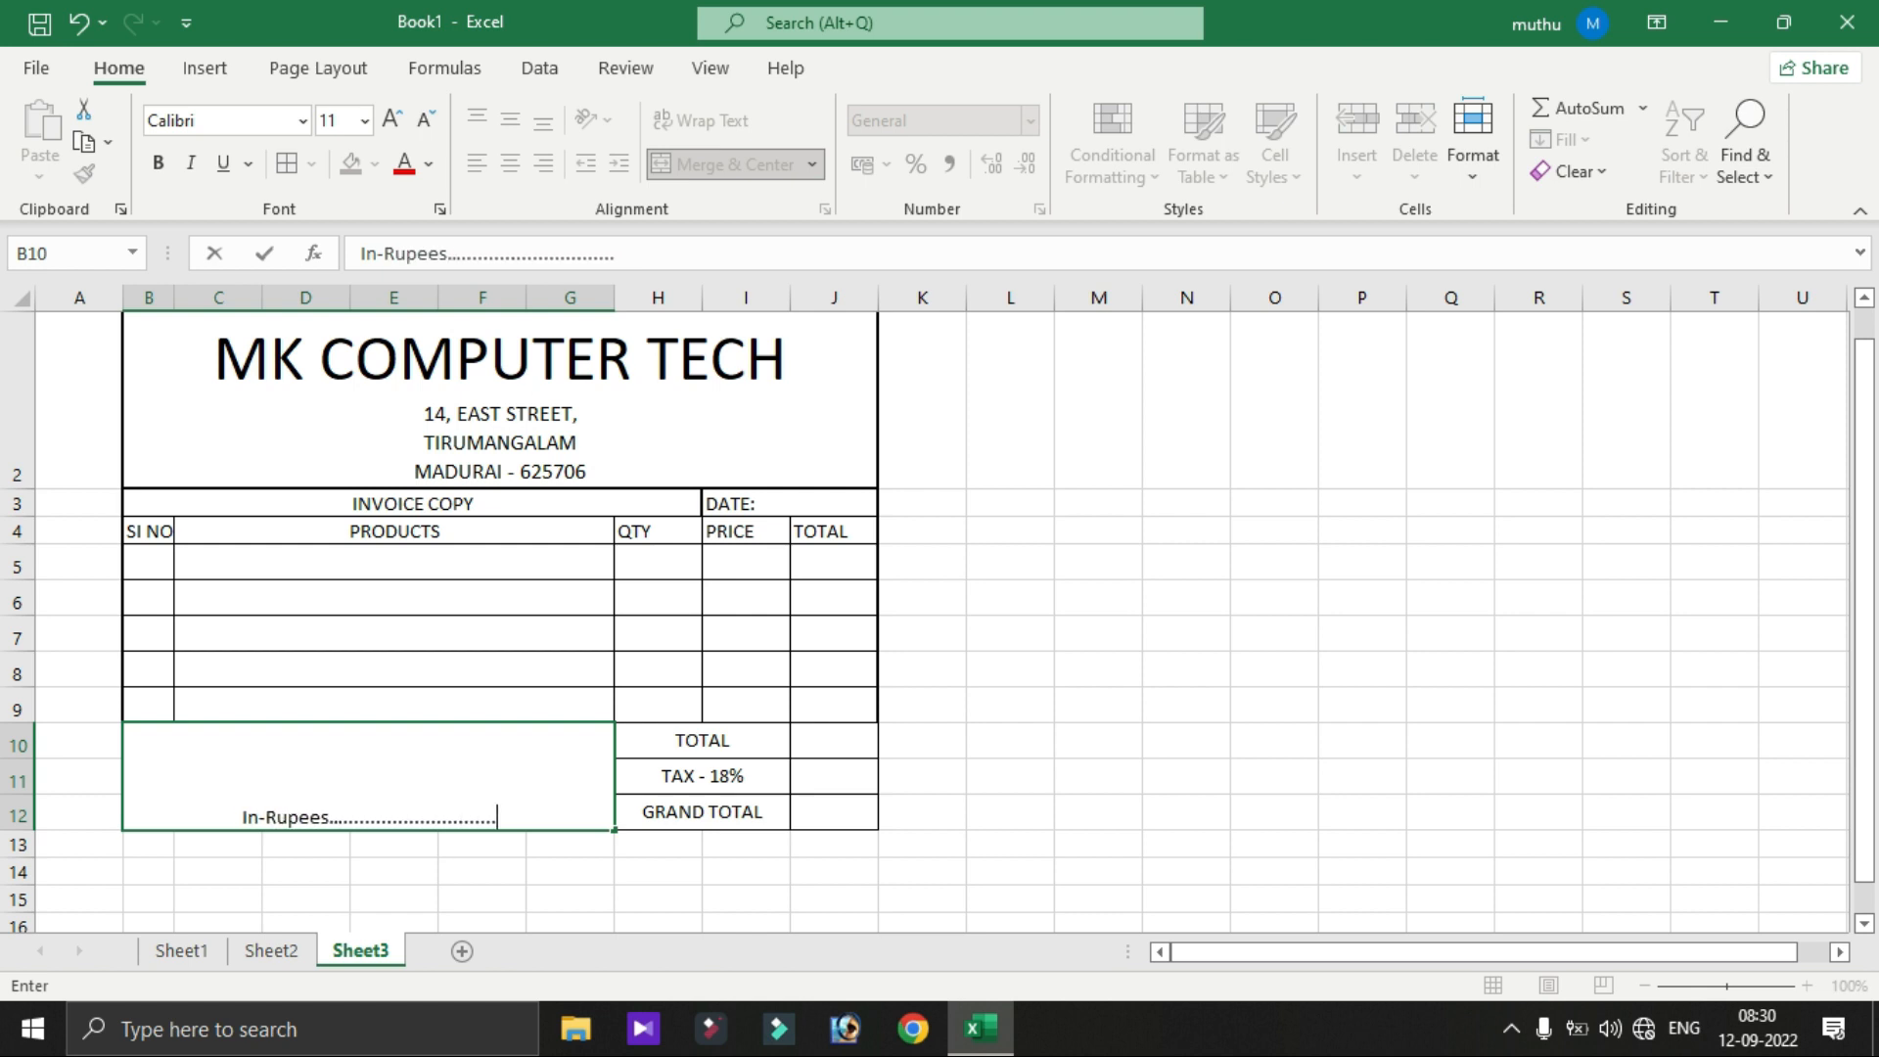
{"action": "type", "text": "................................................"}
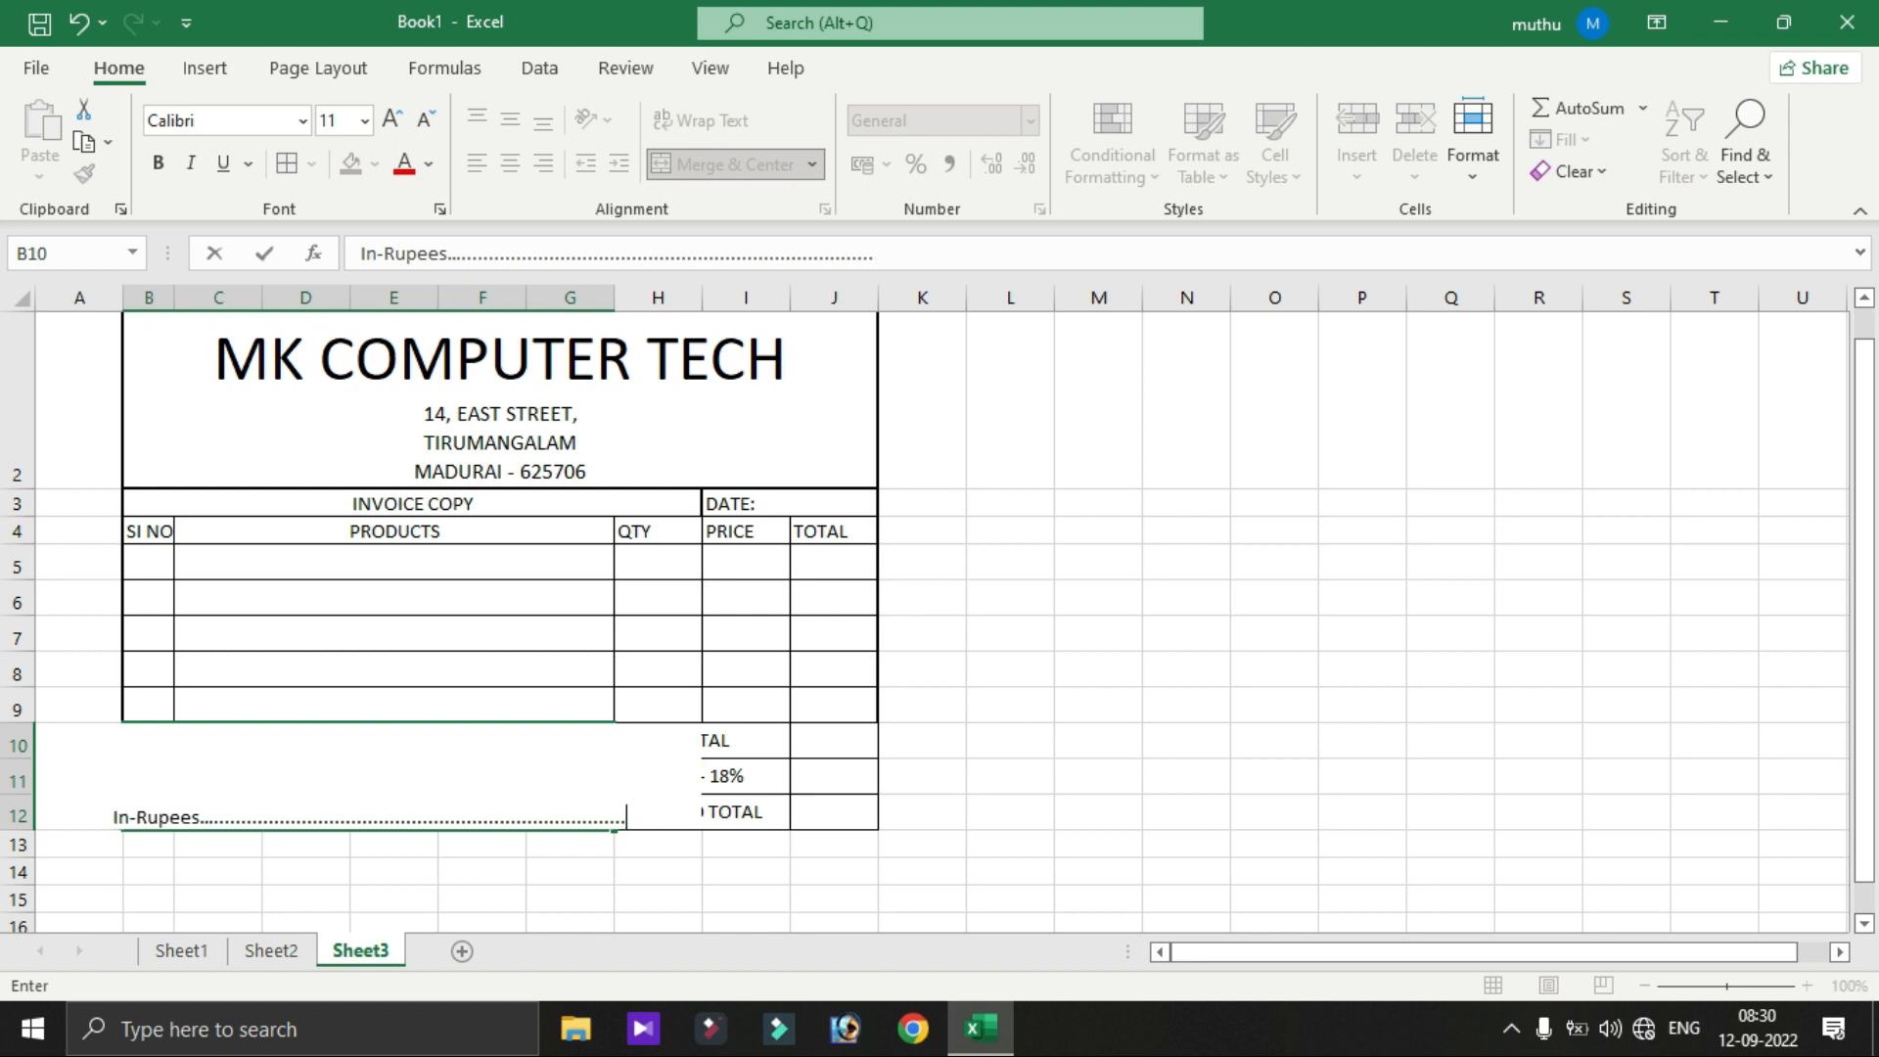
{"action": "type", "text": "........................................................................"}
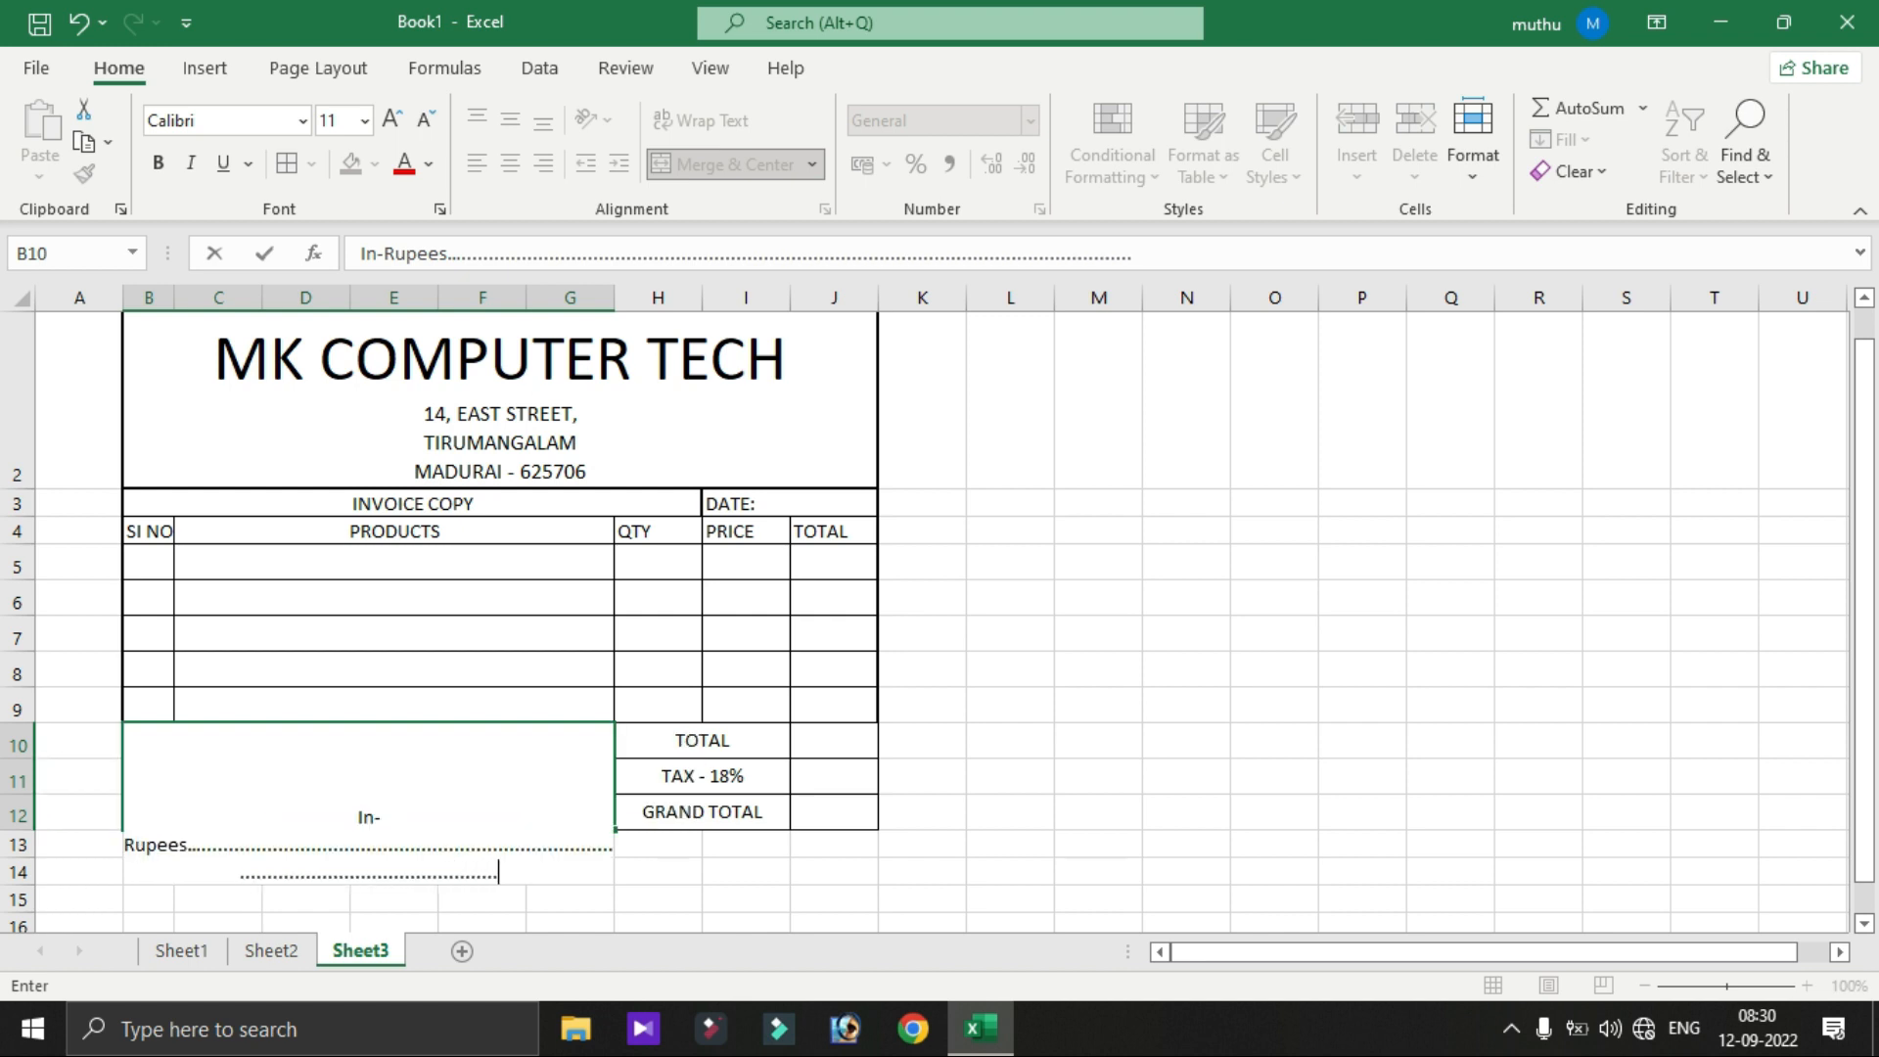
{"action": "type", "text": "......................."}
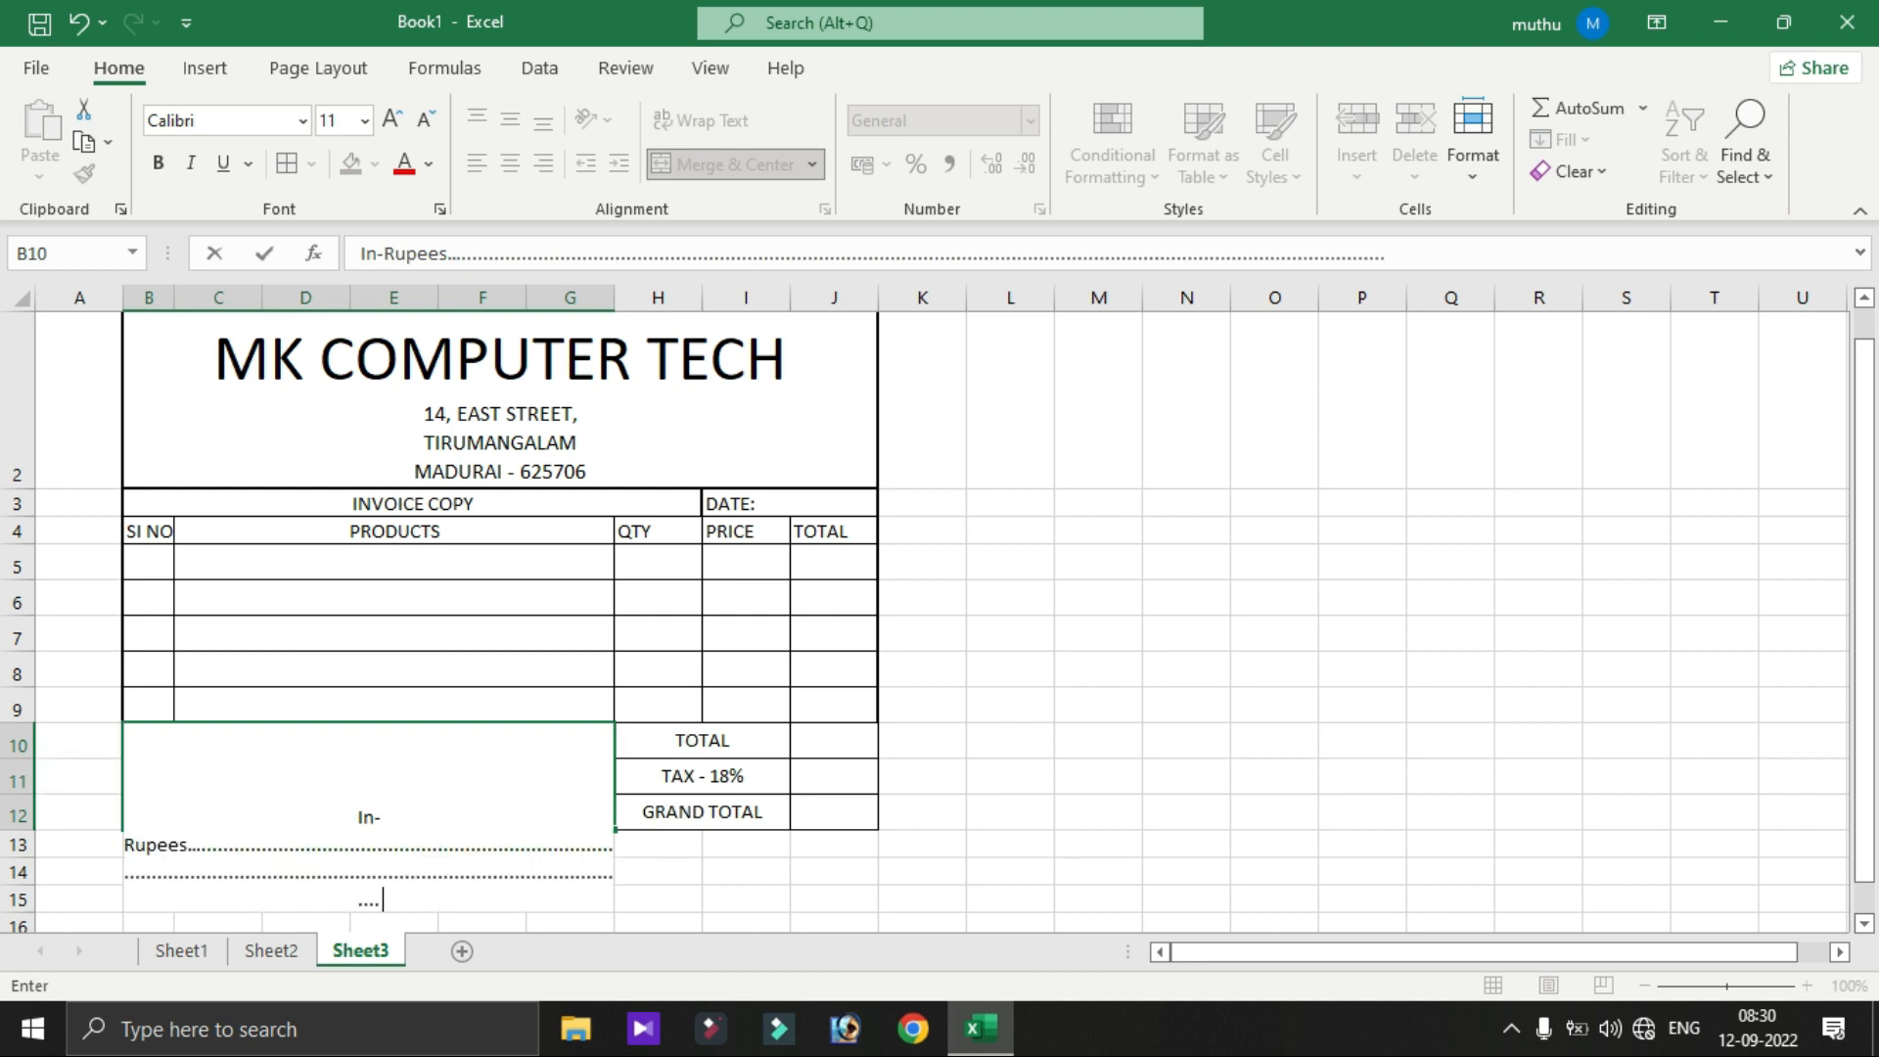
{"action": "type", "text": "........................................................................"}
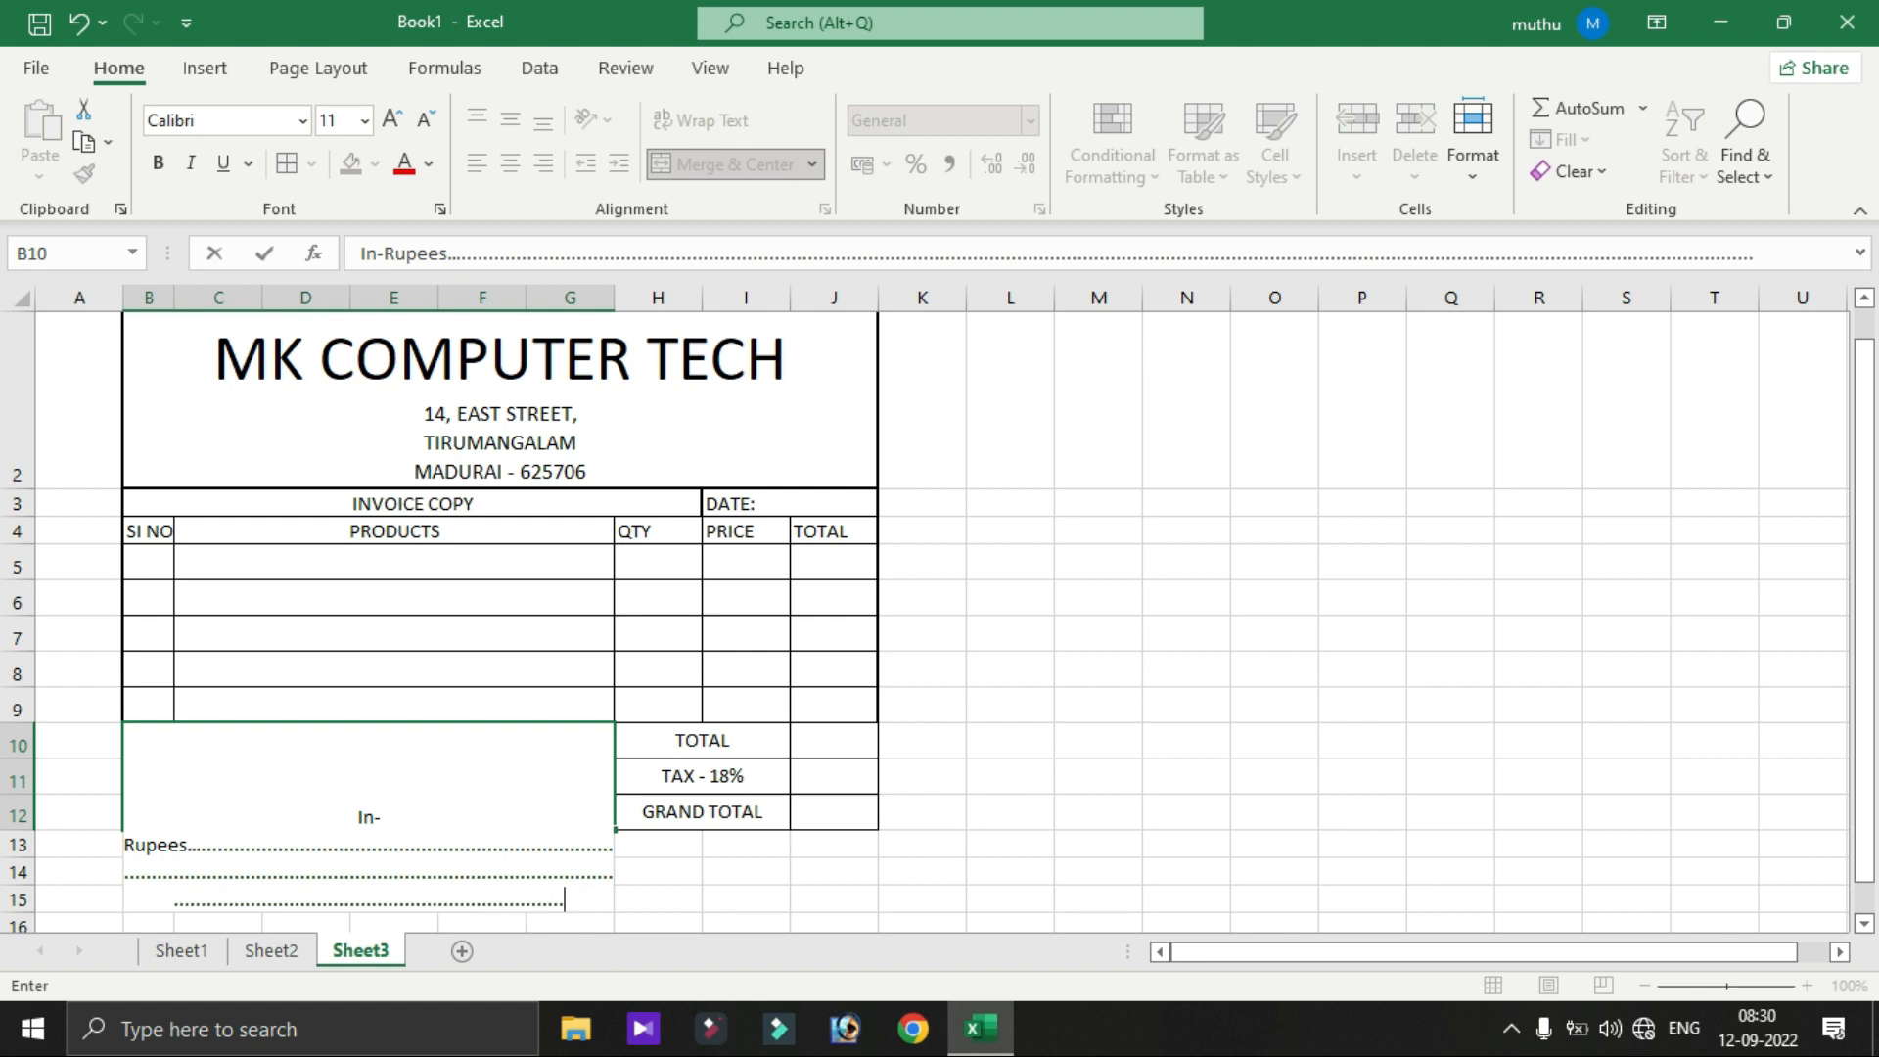
{"action": "key", "text": "Return"}
{"action": "left_click", "coordinate": [368, 776]}
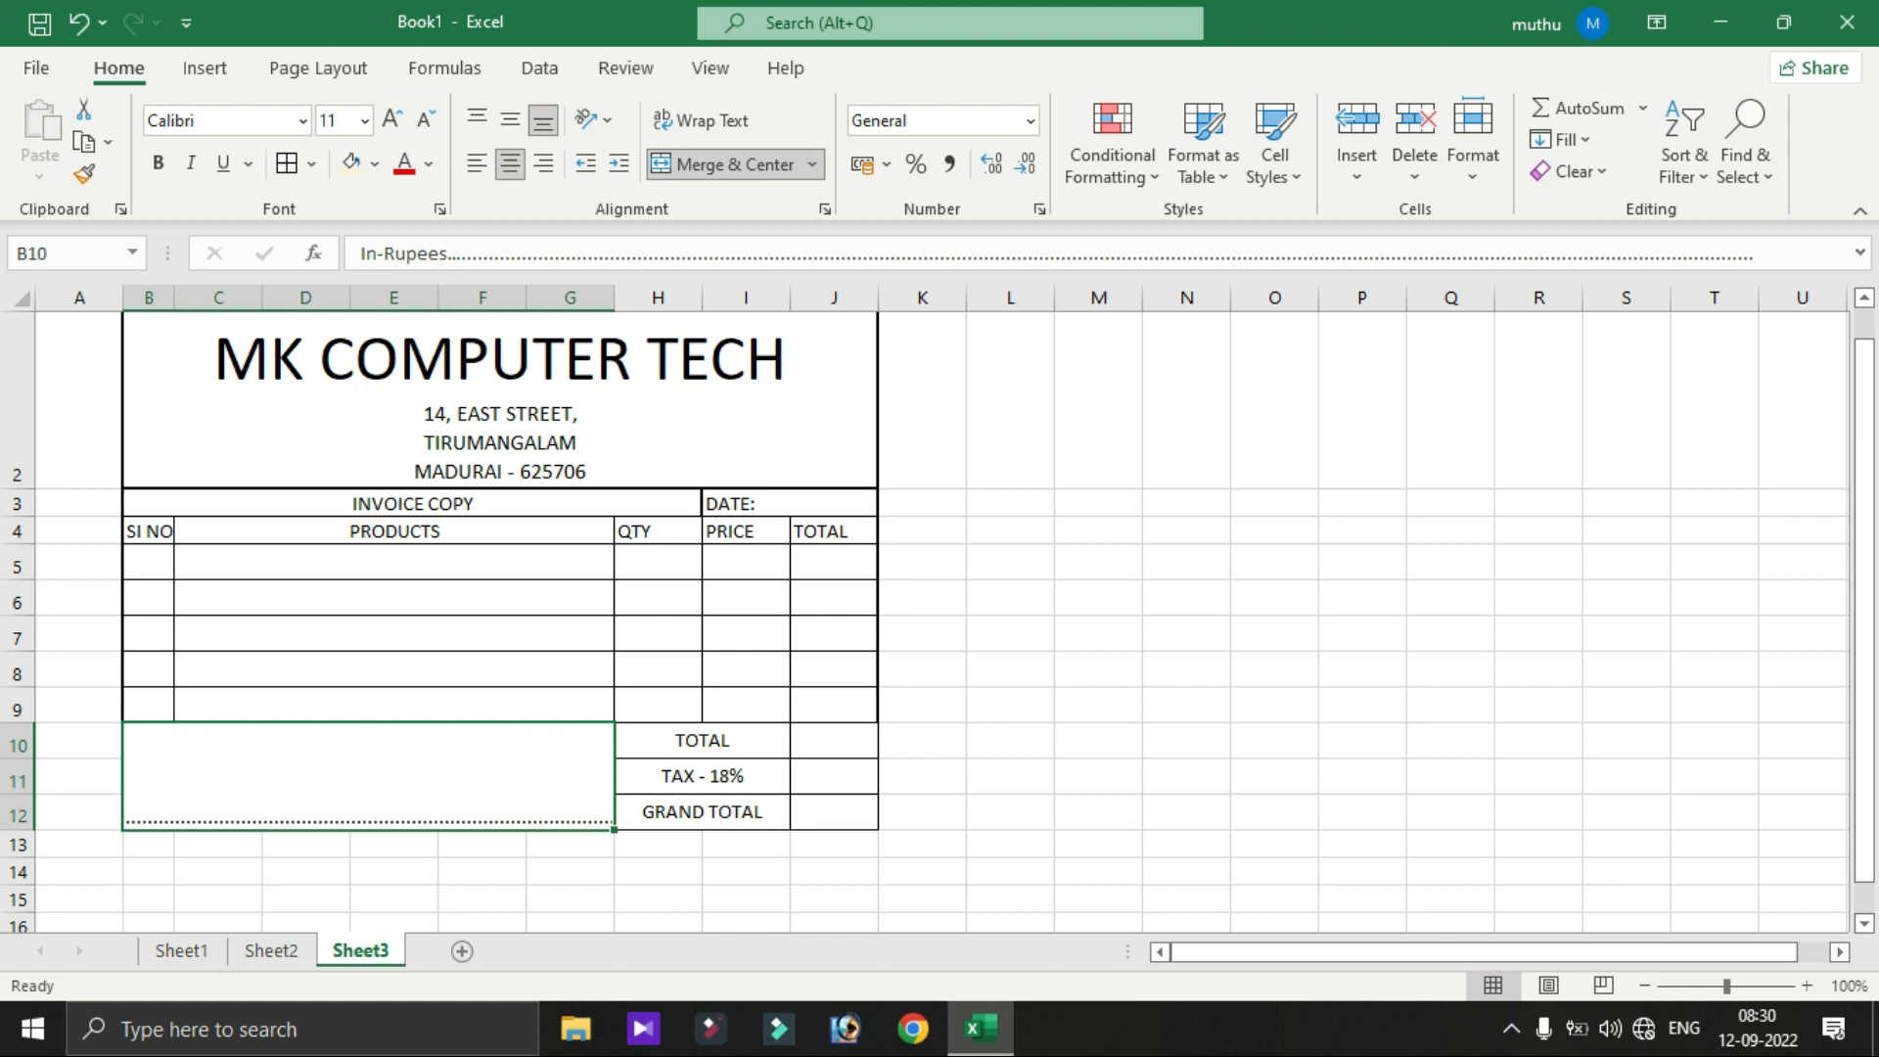
{"action": "left_click", "coordinate": [702, 121]}
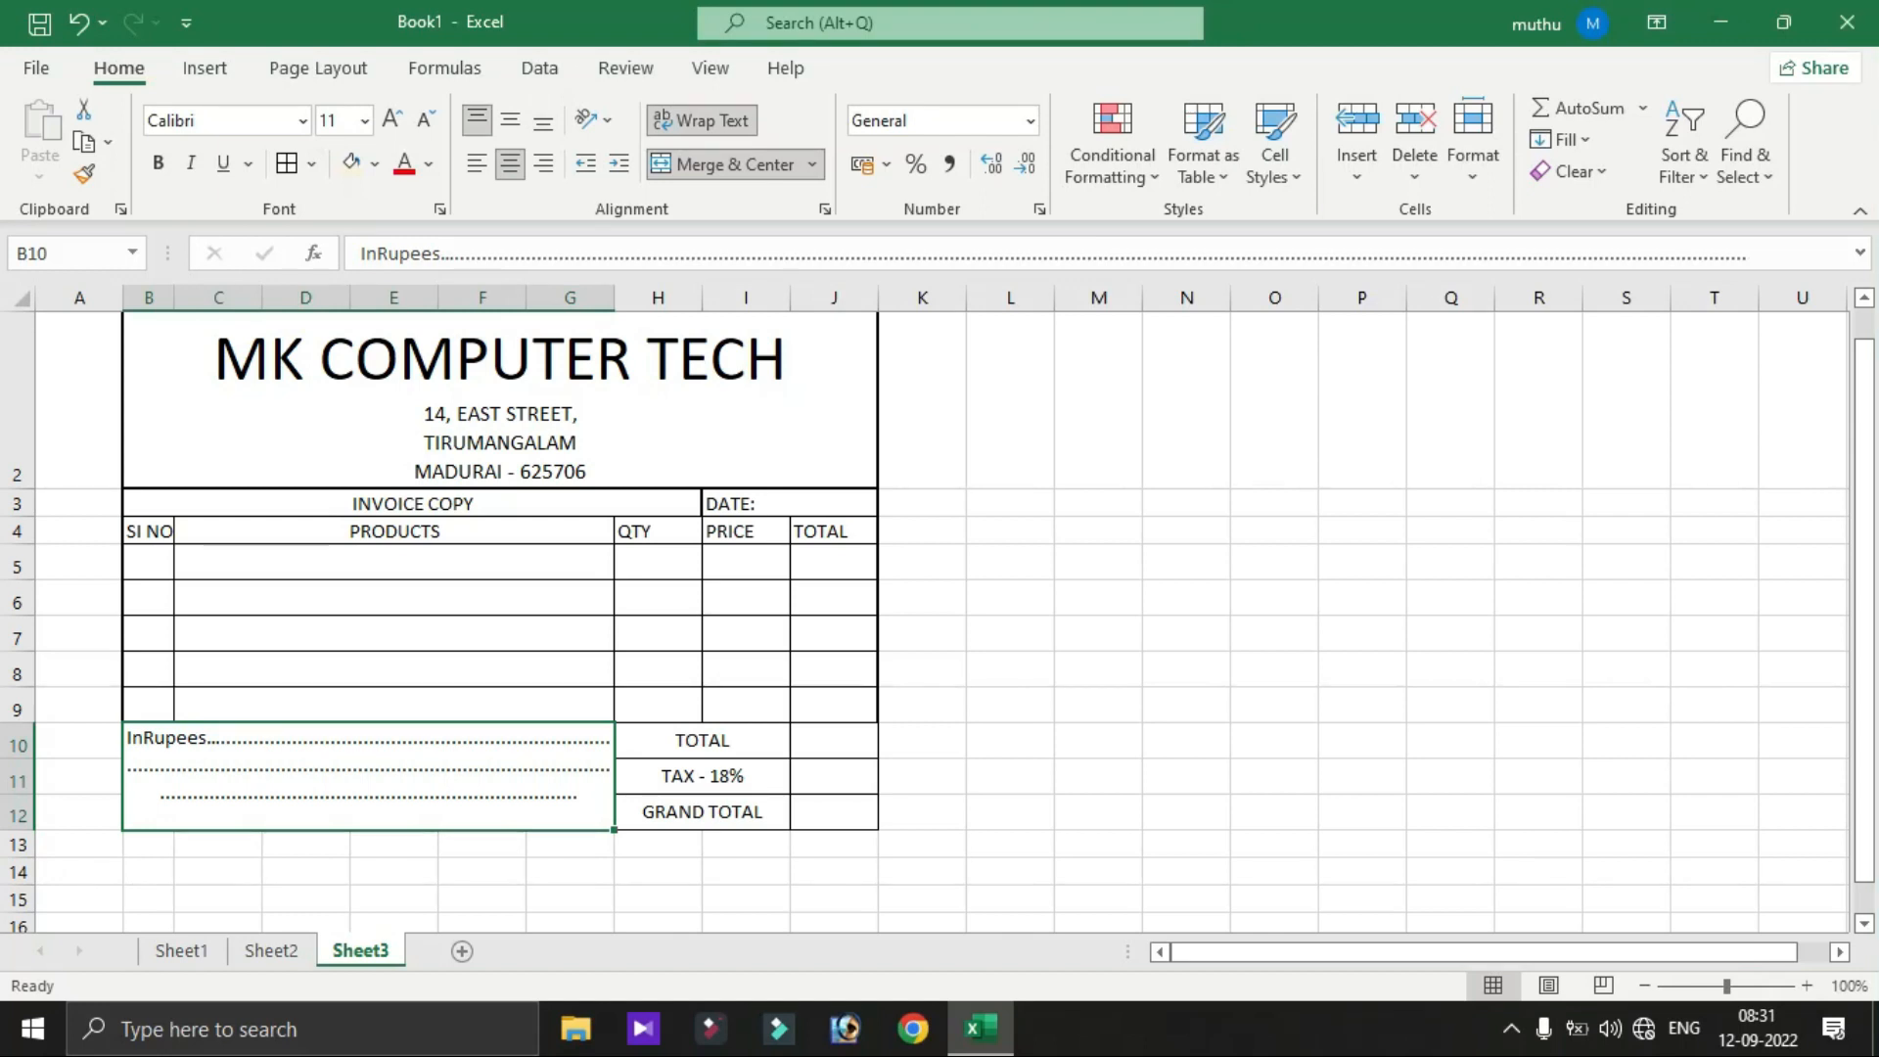
- Edit the footer's last line to read 'Thanks Welcome !!!!!!!!'
{"action": "key", "text": "F2"}
{"action": "key", "text": "Return"}
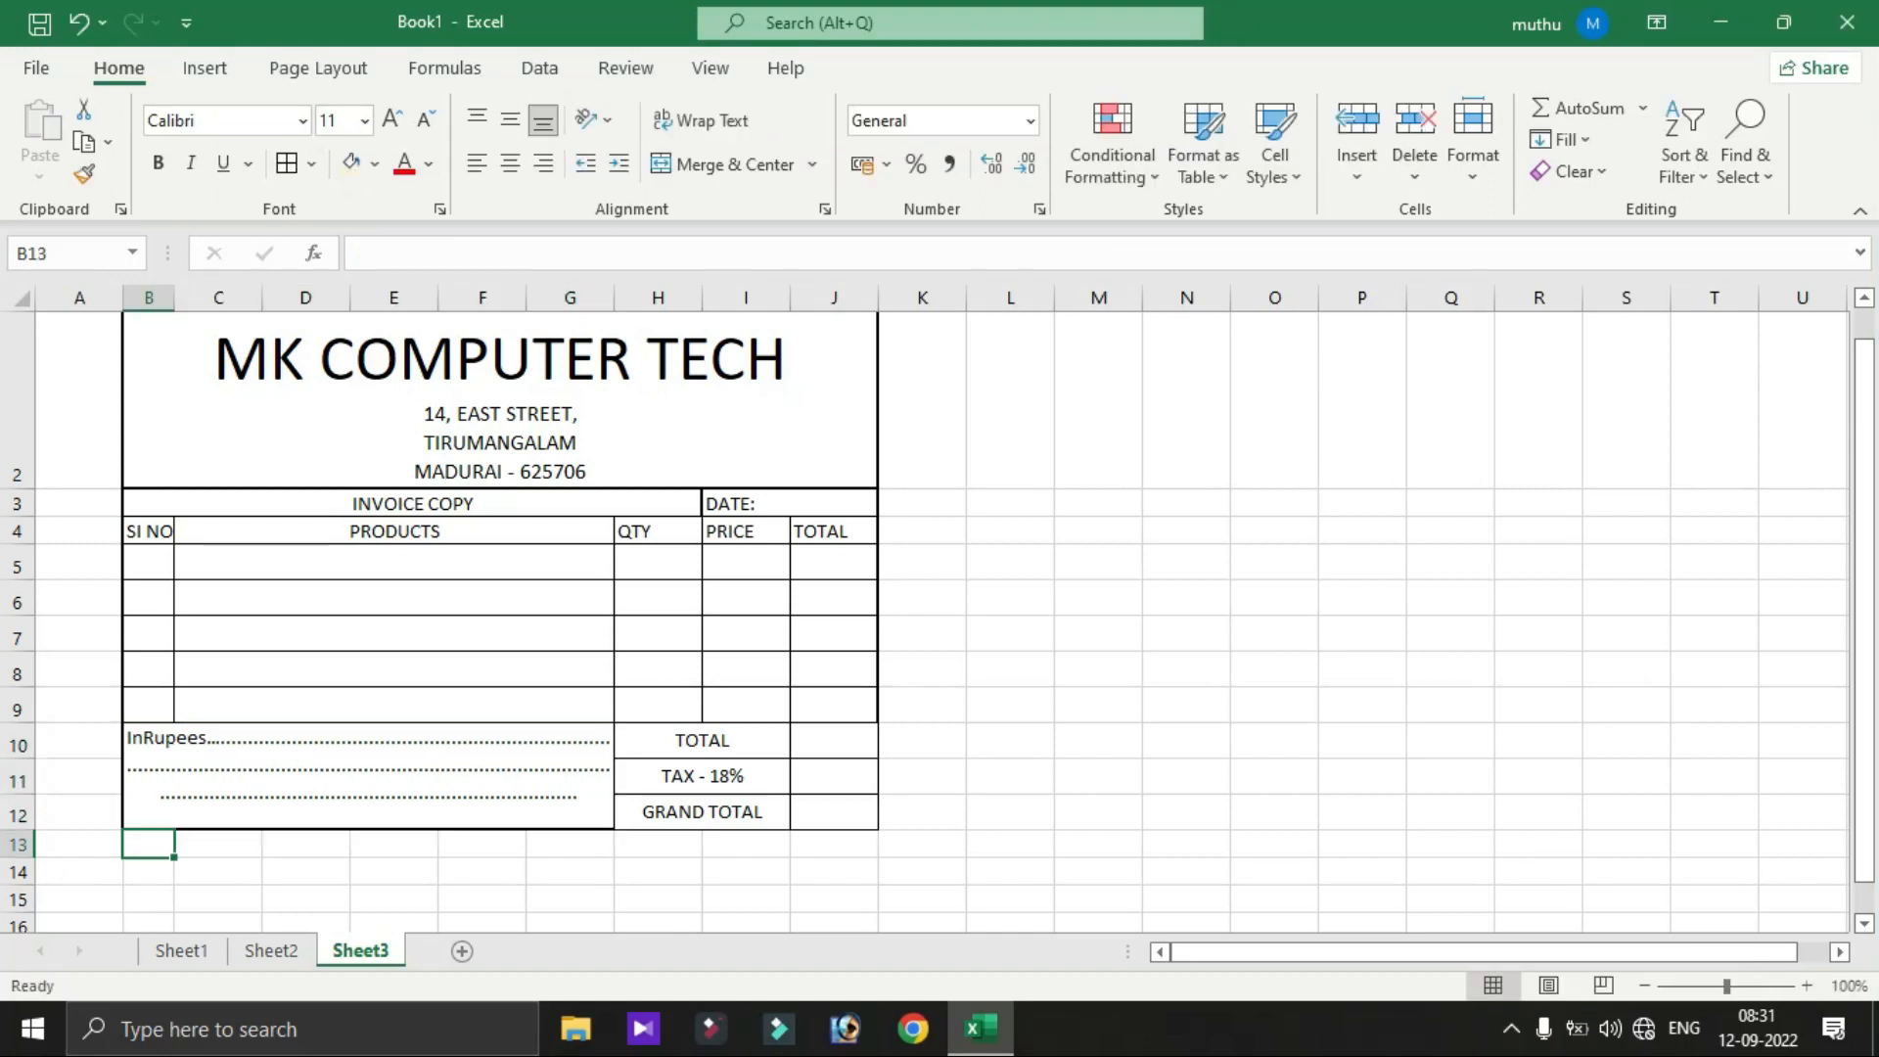
{"action": "key", "text": "Up"}
{"action": "key", "text": "F2"}
{"action": "key", "text": "BackSpace"}
{"action": "key", "text": "BackSpace"}
{"action": "key", "text": "BackSpace"}
{"action": "key", "text": "BackSpace"}
{"action": "key", "text": "BackSpace"}
{"action": "key", "text": "BackSpace"}
{"action": "key", "text": "BackSpace"}
{"action": "key", "text": "BackSpace"}
{"action": "key", "text": "BackSpace"}
{"action": "key", "text": "BackSpace"}
{"action": "key", "text": "BackSpace"}
{"action": "key", "text": "BackSpace"}
{"action": "key", "text": "BackSpace"}
{"action": "key", "text": "BackSpace"}
{"action": "key", "text": "BackSpace"}
{"action": "key", "text": "BackSpace"}
{"action": "key", "text": "BackSpace"}
{"action": "key", "text": "BackSpace"}
{"action": "key", "text": "BackSpace"}
{"action": "key", "text": "BackSpace"}
{"action": "key", "text": "BackSpace"}
{"action": "key", "text": "BackSpace"}
{"action": "key", "text": "BackSpace"}
{"action": "key", "text": "BackSpace"}
{"action": "key", "text": "BackSpace"}
{"action": "key", "text": "BackSpace"}
{"action": "key", "text": "BackSpace"}
{"action": "key", "text": "BackSpace"}
{"action": "key", "text": "BackSpace"}
{"action": "key", "text": "BackSpace"}
{"action": "key", "text": "BackSpace"}
{"action": "key", "text": "BackSpace"}
{"action": "key", "text": "BackSpace"}
{"action": "key", "text": "BackSpace"}
{"action": "key", "text": "BackSpace"}
{"action": "key", "text": "BackSpace"}
{"action": "key", "text": "BackSpace"}
{"action": "key", "text": "BackSpace"}
{"action": "key", "text": "BackSpace"}
{"action": "key", "text": "BackSpace"}
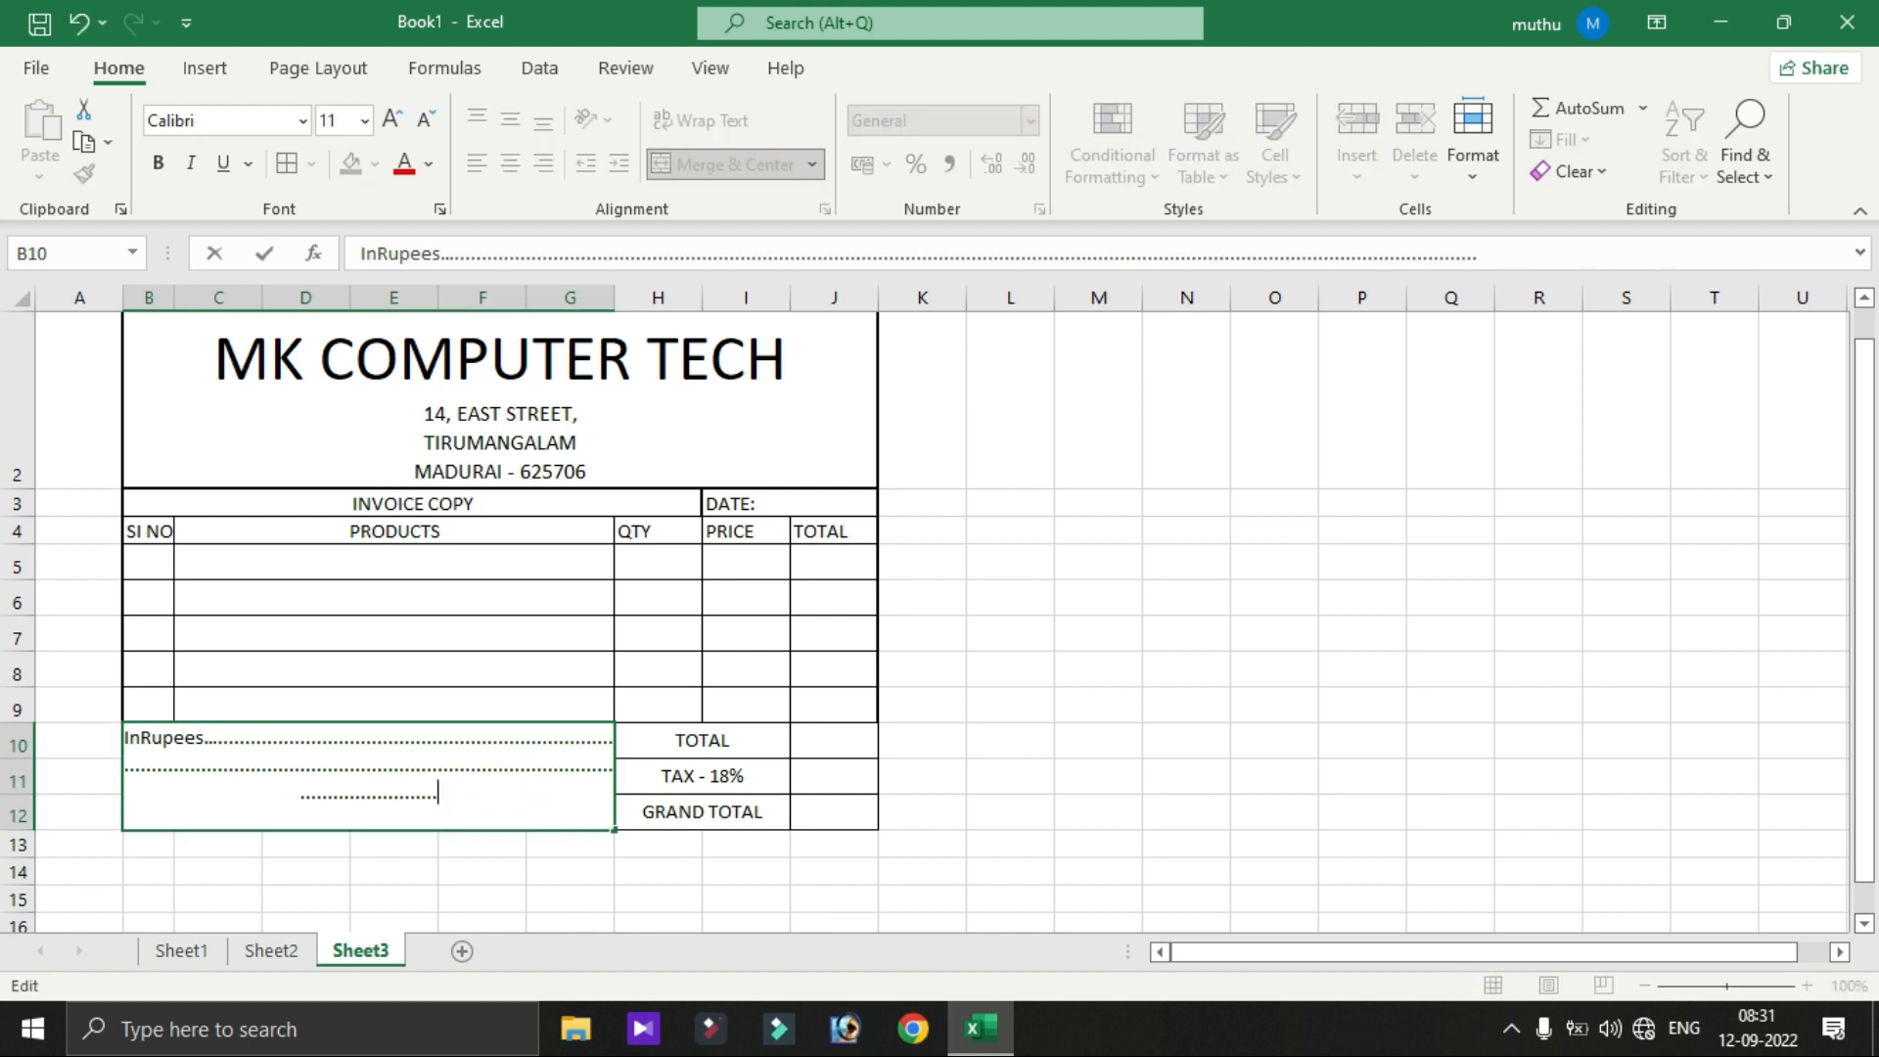
{"action": "key", "text": "BackSpace"}
{"action": "key", "text": "BackSpace"}
{"action": "key", "text": "BackSpace"}
{"action": "key", "text": "BackSpace"}
{"action": "key", "text": "BackSpace"}
{"action": "key", "text": "BackSpace"}
{"action": "key", "text": "BackSpace"}
{"action": "key", "text": "BackSpace"}
{"action": "key", "text": "BackSpace"}
{"action": "key", "text": "BackSpace"}
{"action": "type", "text": "Tja"}
{"action": "key", "text": "BackSpace"}
{"action": "key", "text": "BackSpace"}
{"action": "type", "text": "hanks  Welcome !!!!!!!!"}
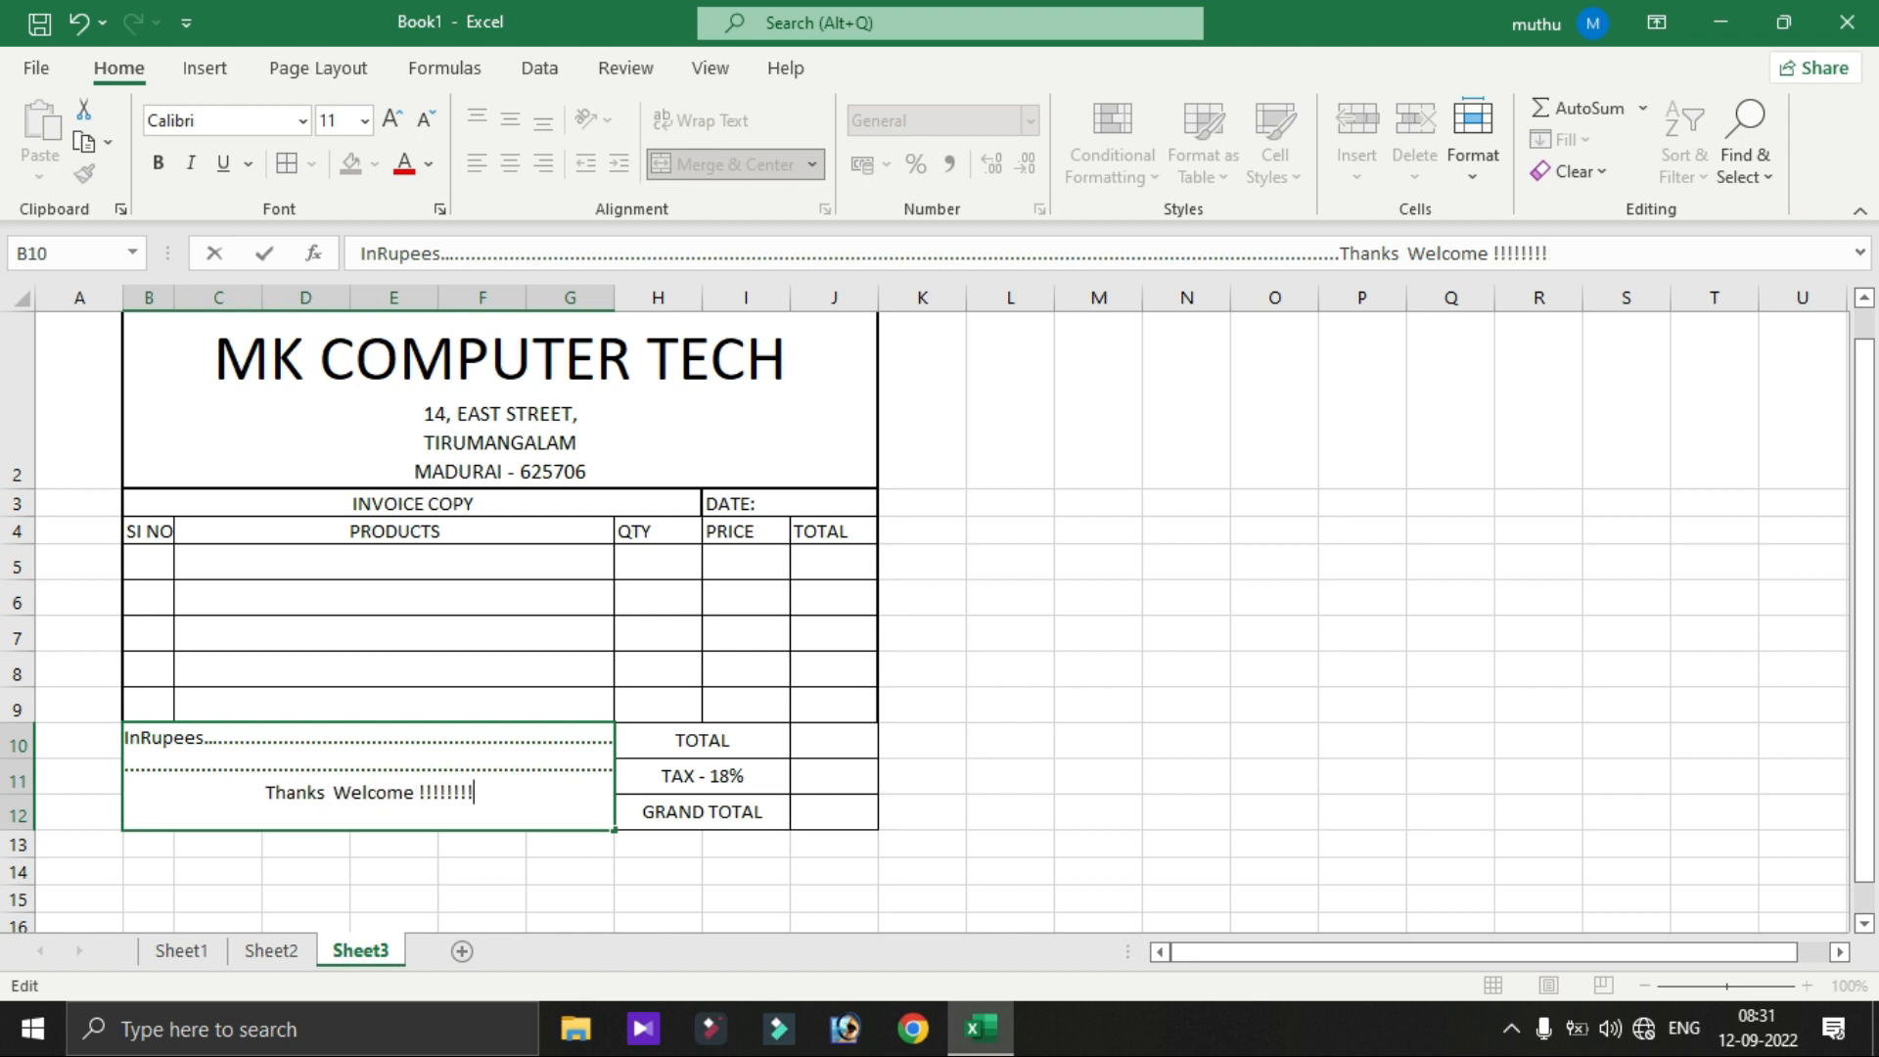
{"action": "key", "text": "Return"}
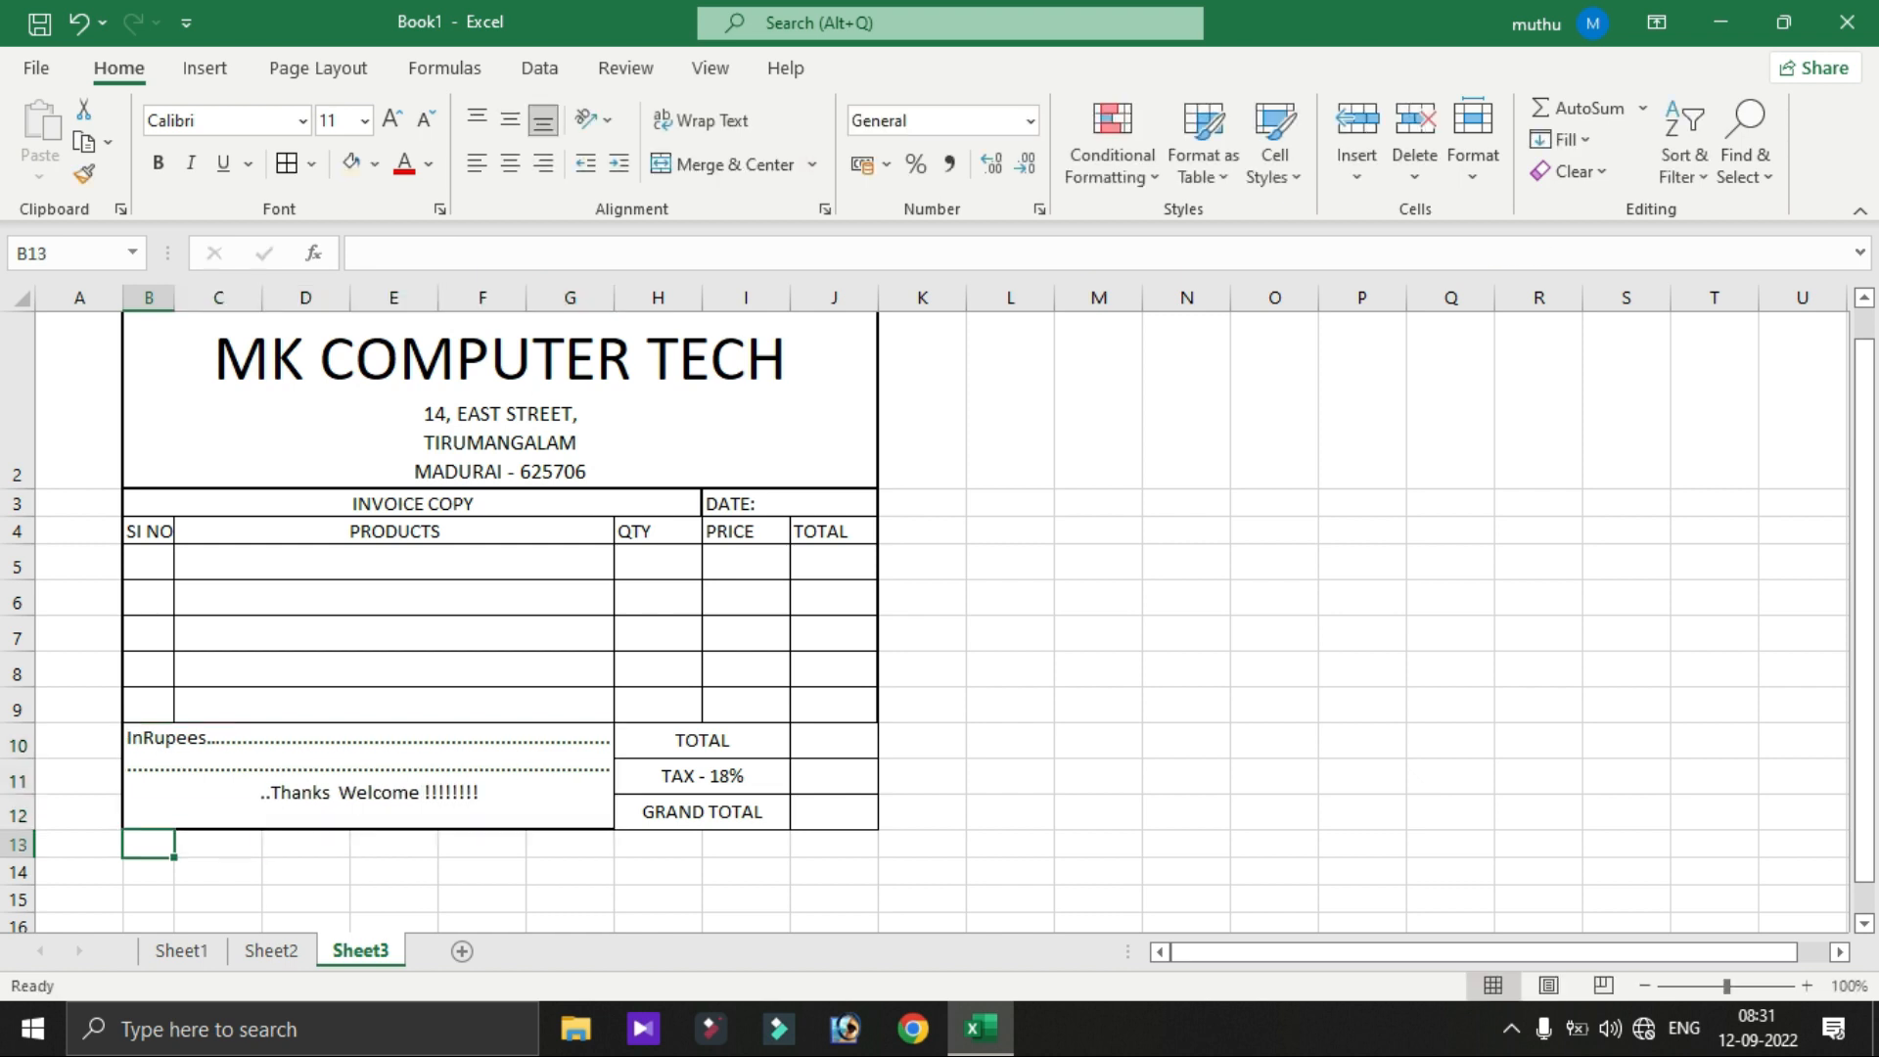
- Reapply a thick outside border around the whole invoice B2:J12
{"action": "left_click_drag", "start_coordinate": [499, 401], "coordinate": [832, 811]}
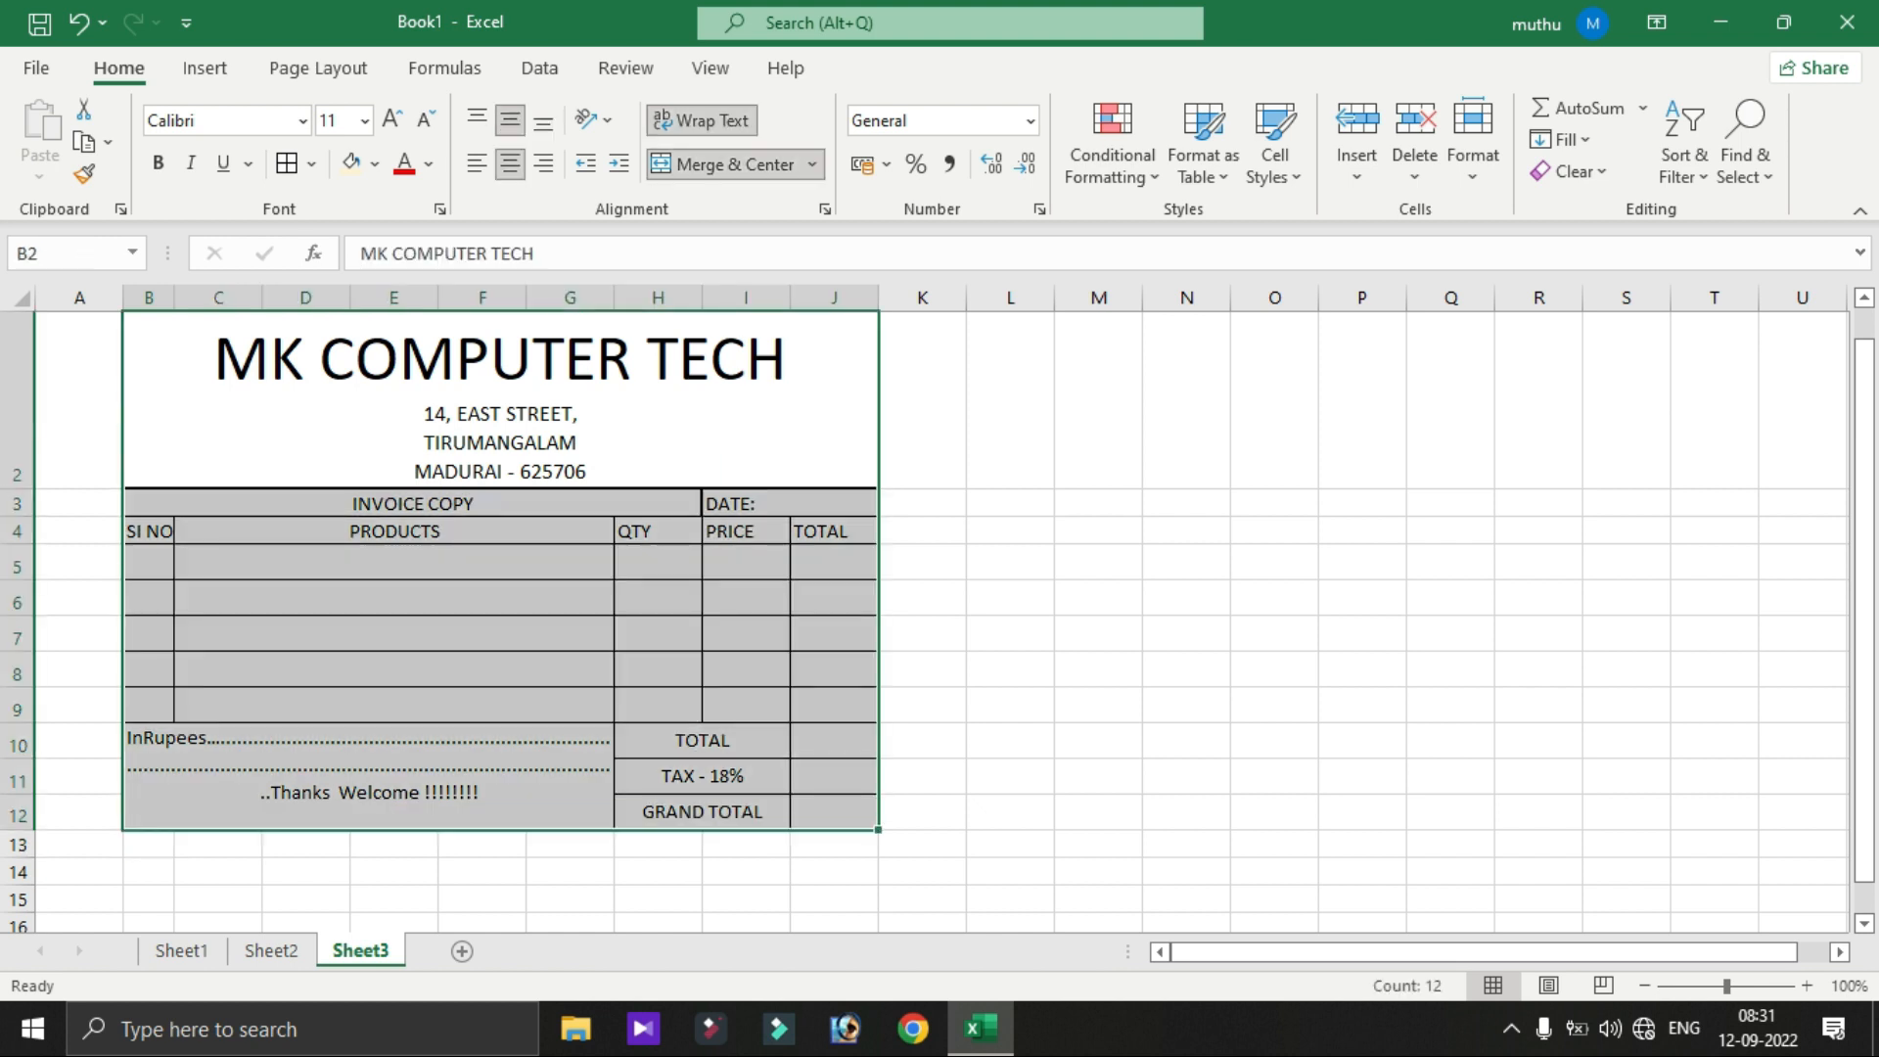
{"action": "left_click", "coordinate": [311, 164]}
{"action": "left_click", "coordinate": [398, 515]}
{"action": "left_click_drag", "start_coordinate": [1864, 671], "coordinate": [1864, 637]}
{"action": "left_click", "coordinate": [440, 662]}
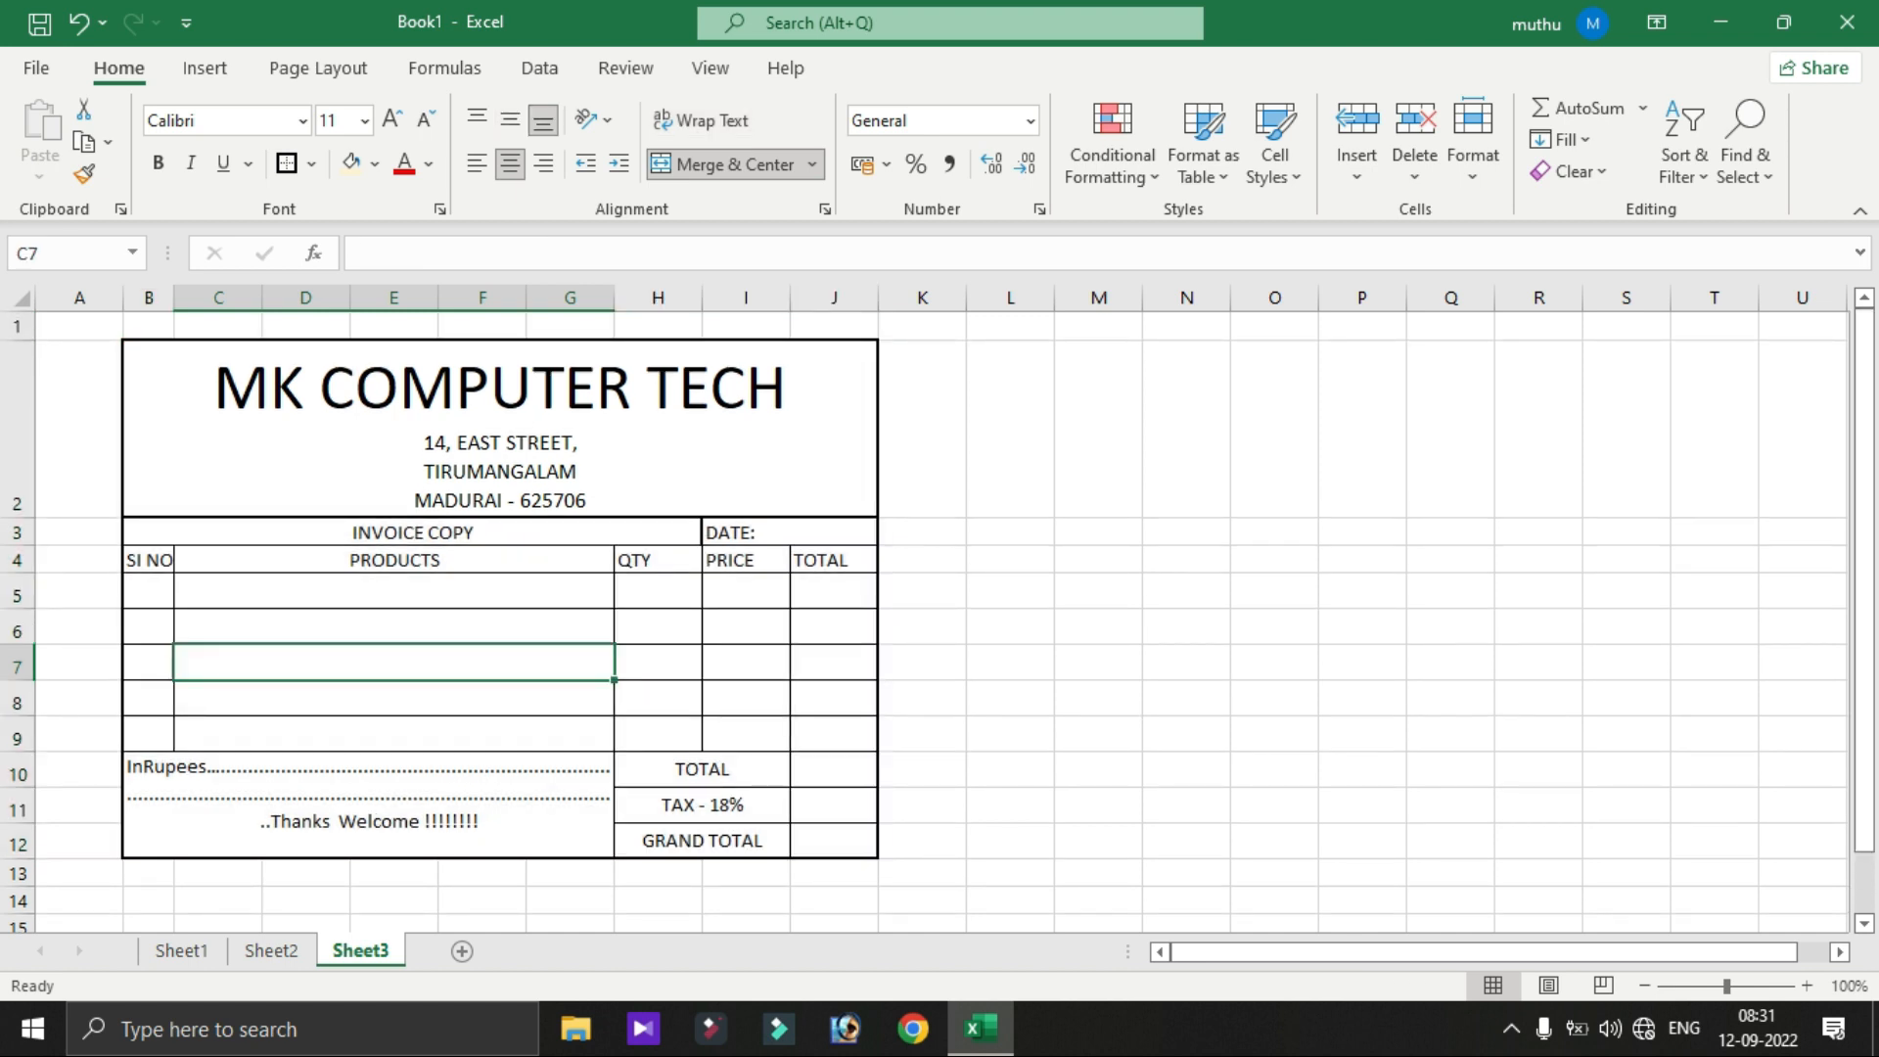
- Insert three rows at rows 5–7 and undo that, then copy and paste row 5
{"action": "left_click_drag", "start_coordinate": [17, 593], "coordinate": [16, 666]}
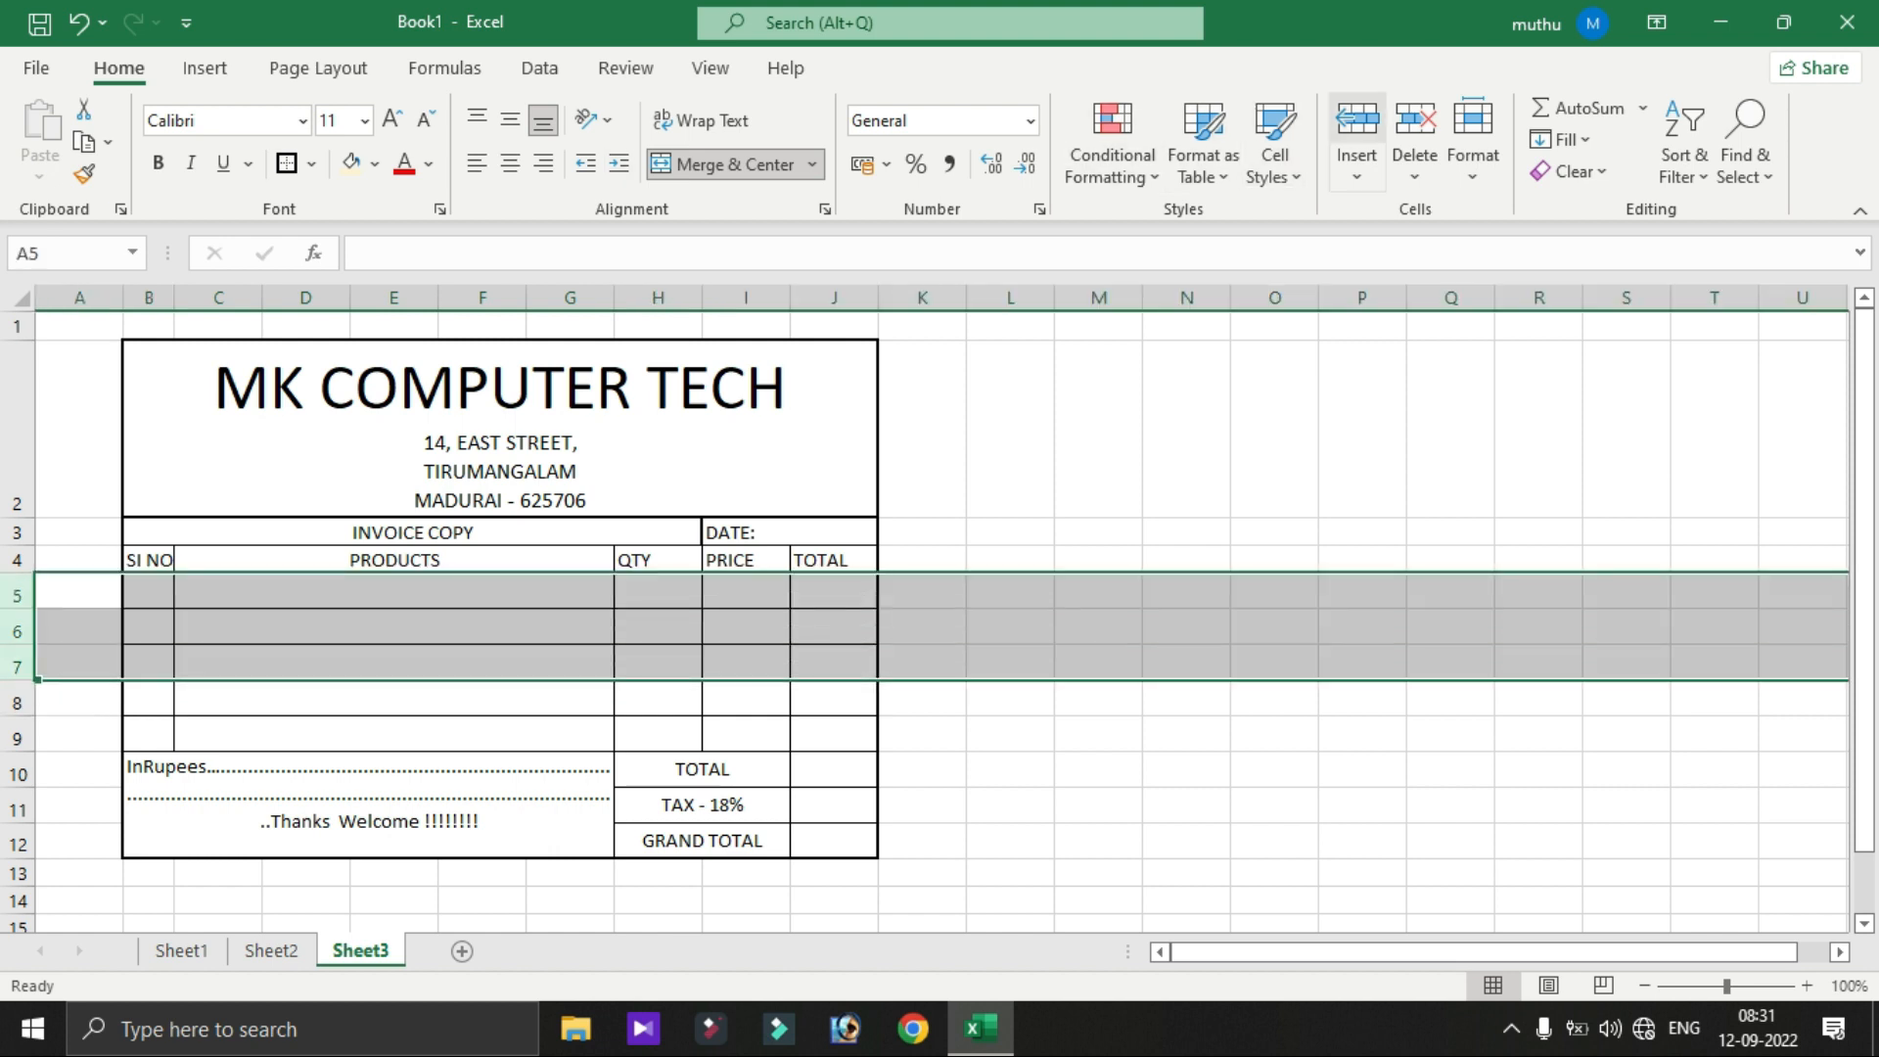
{"action": "left_click", "coordinate": [1357, 120]}
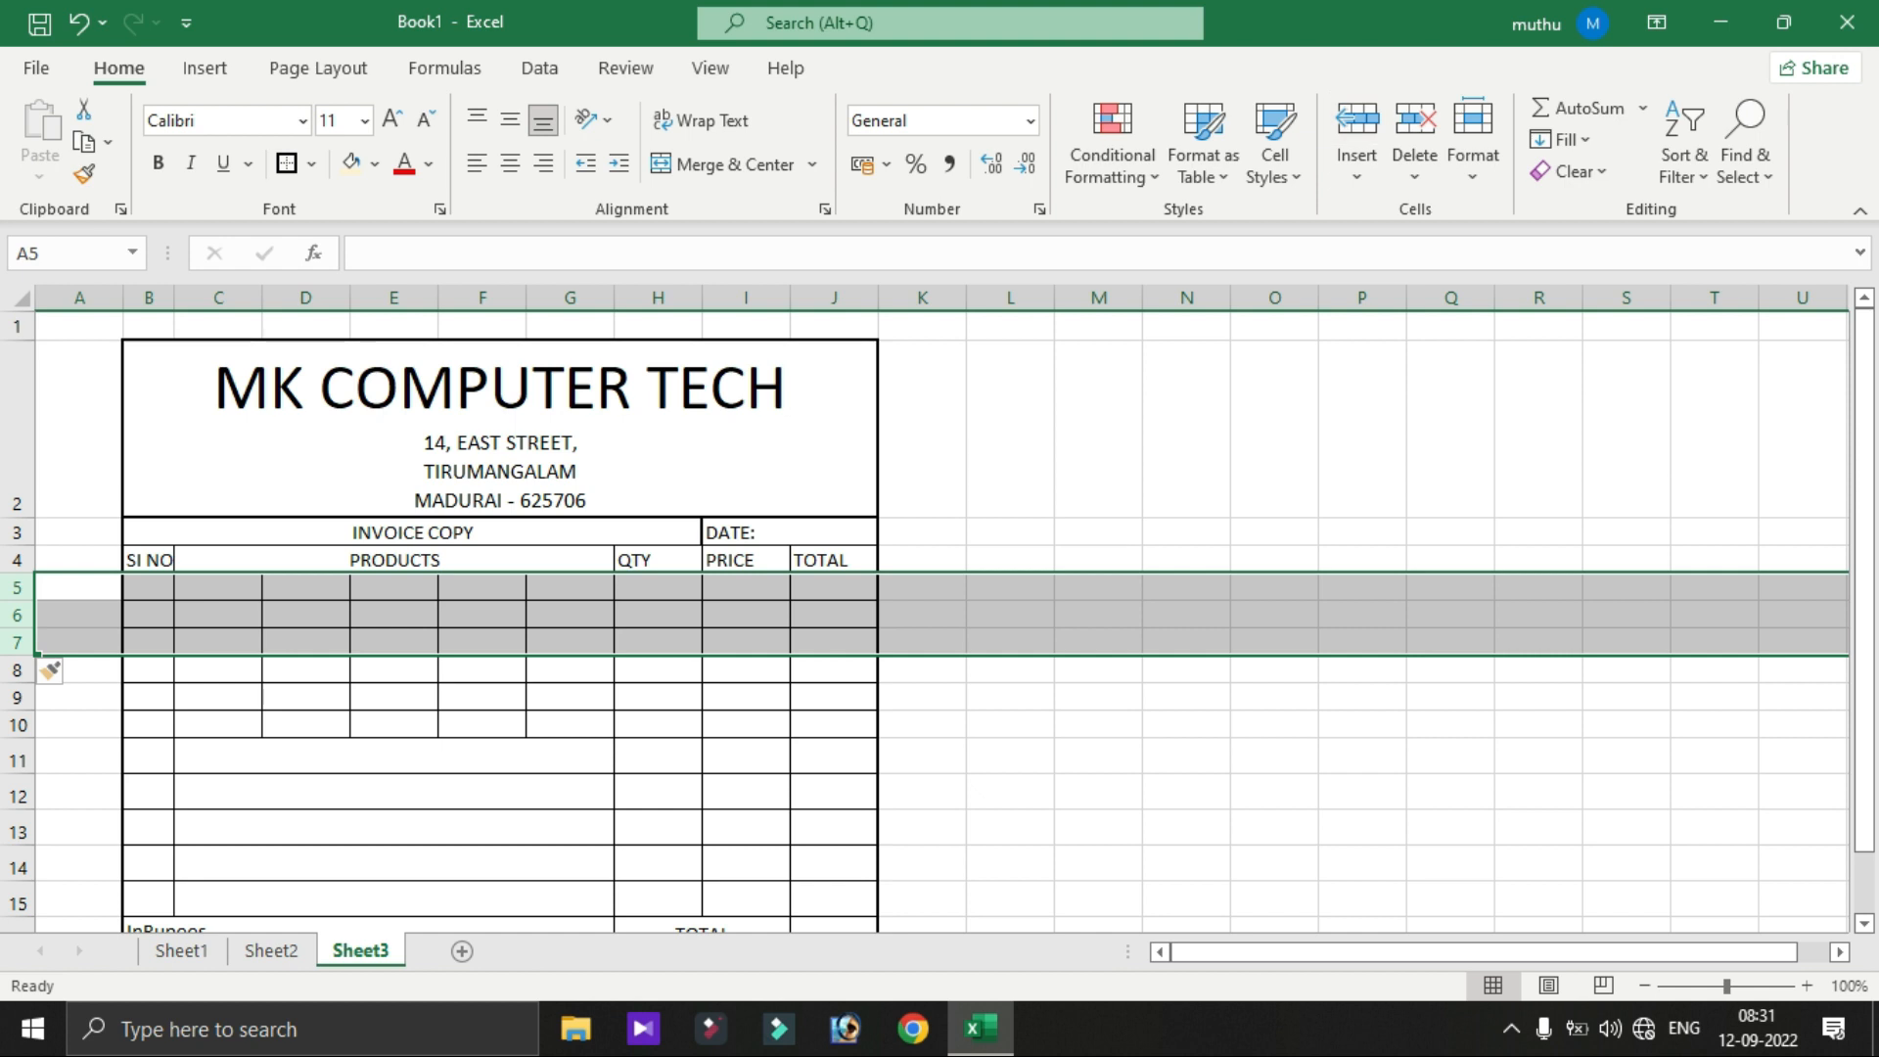
{"action": "key", "text": "ctrl+z"}
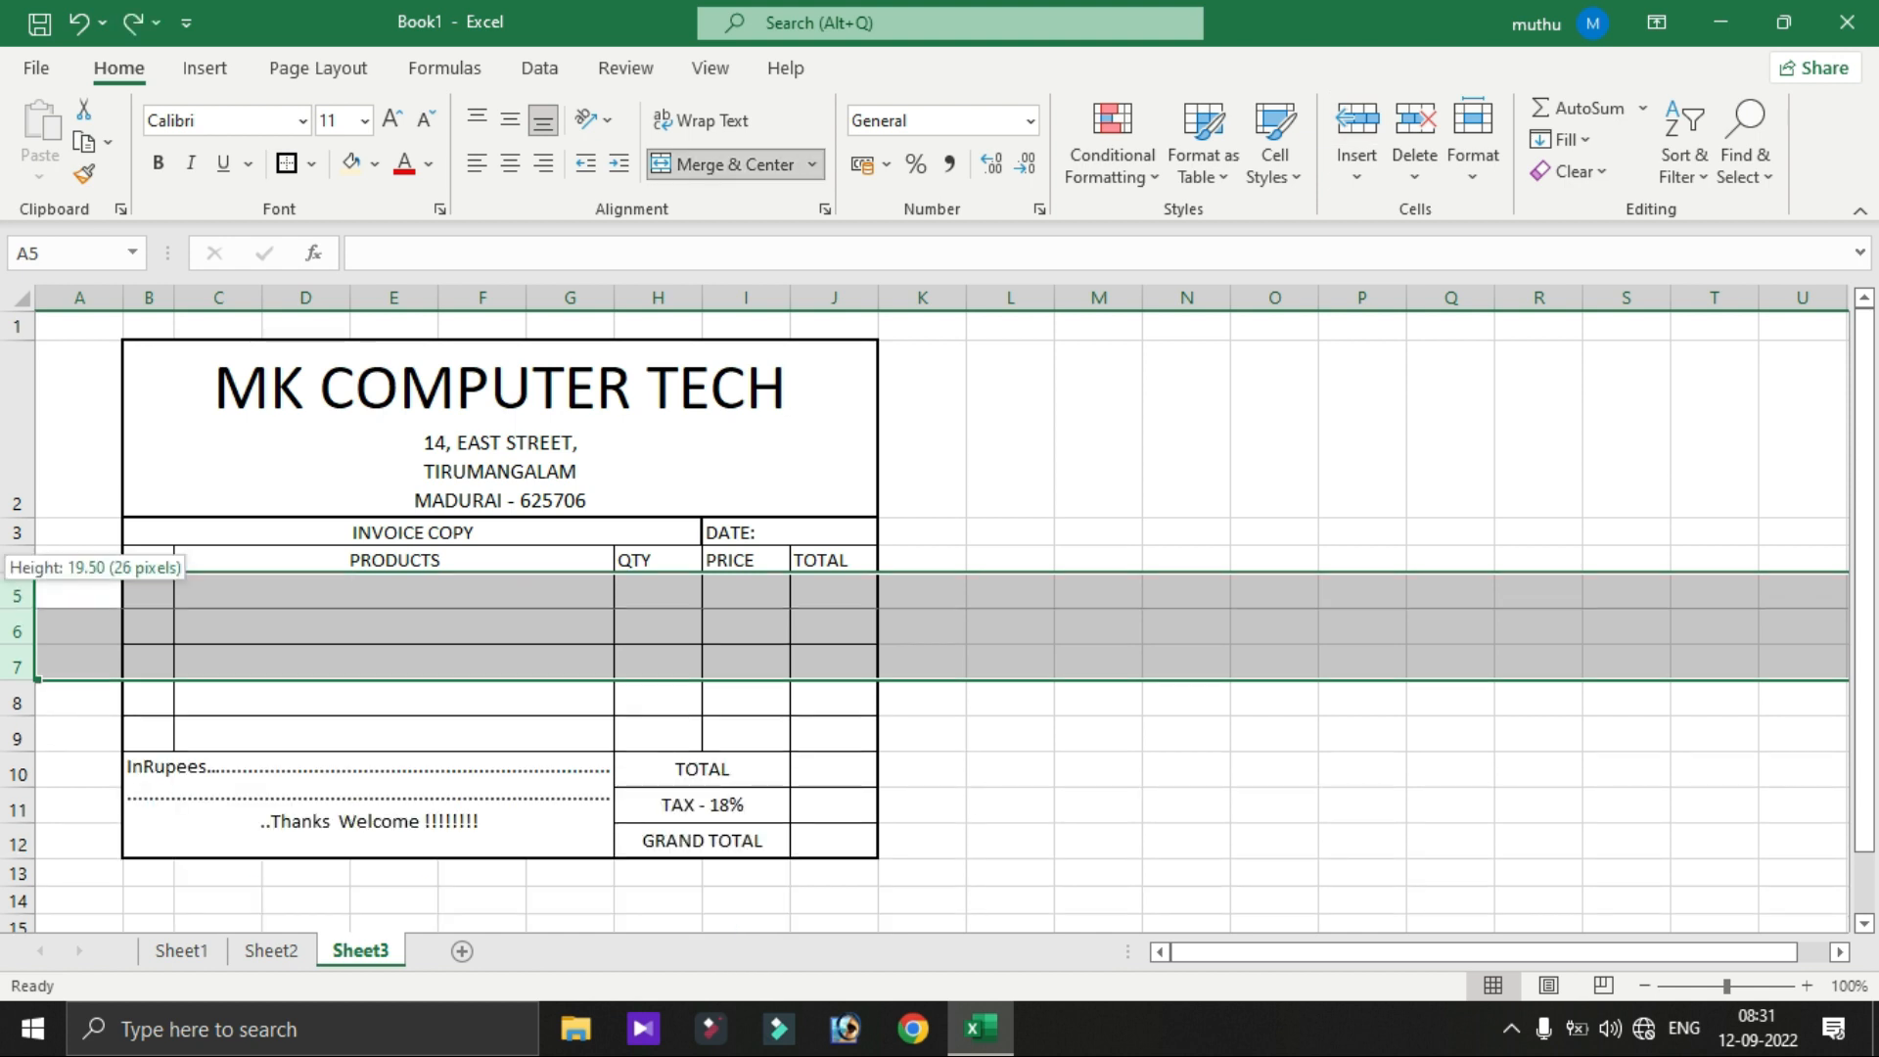
{"action": "left_click", "coordinate": [17, 593]}
{"action": "key", "text": "ctrl+c"}
{"action": "key", "text": "ctrl+v"}
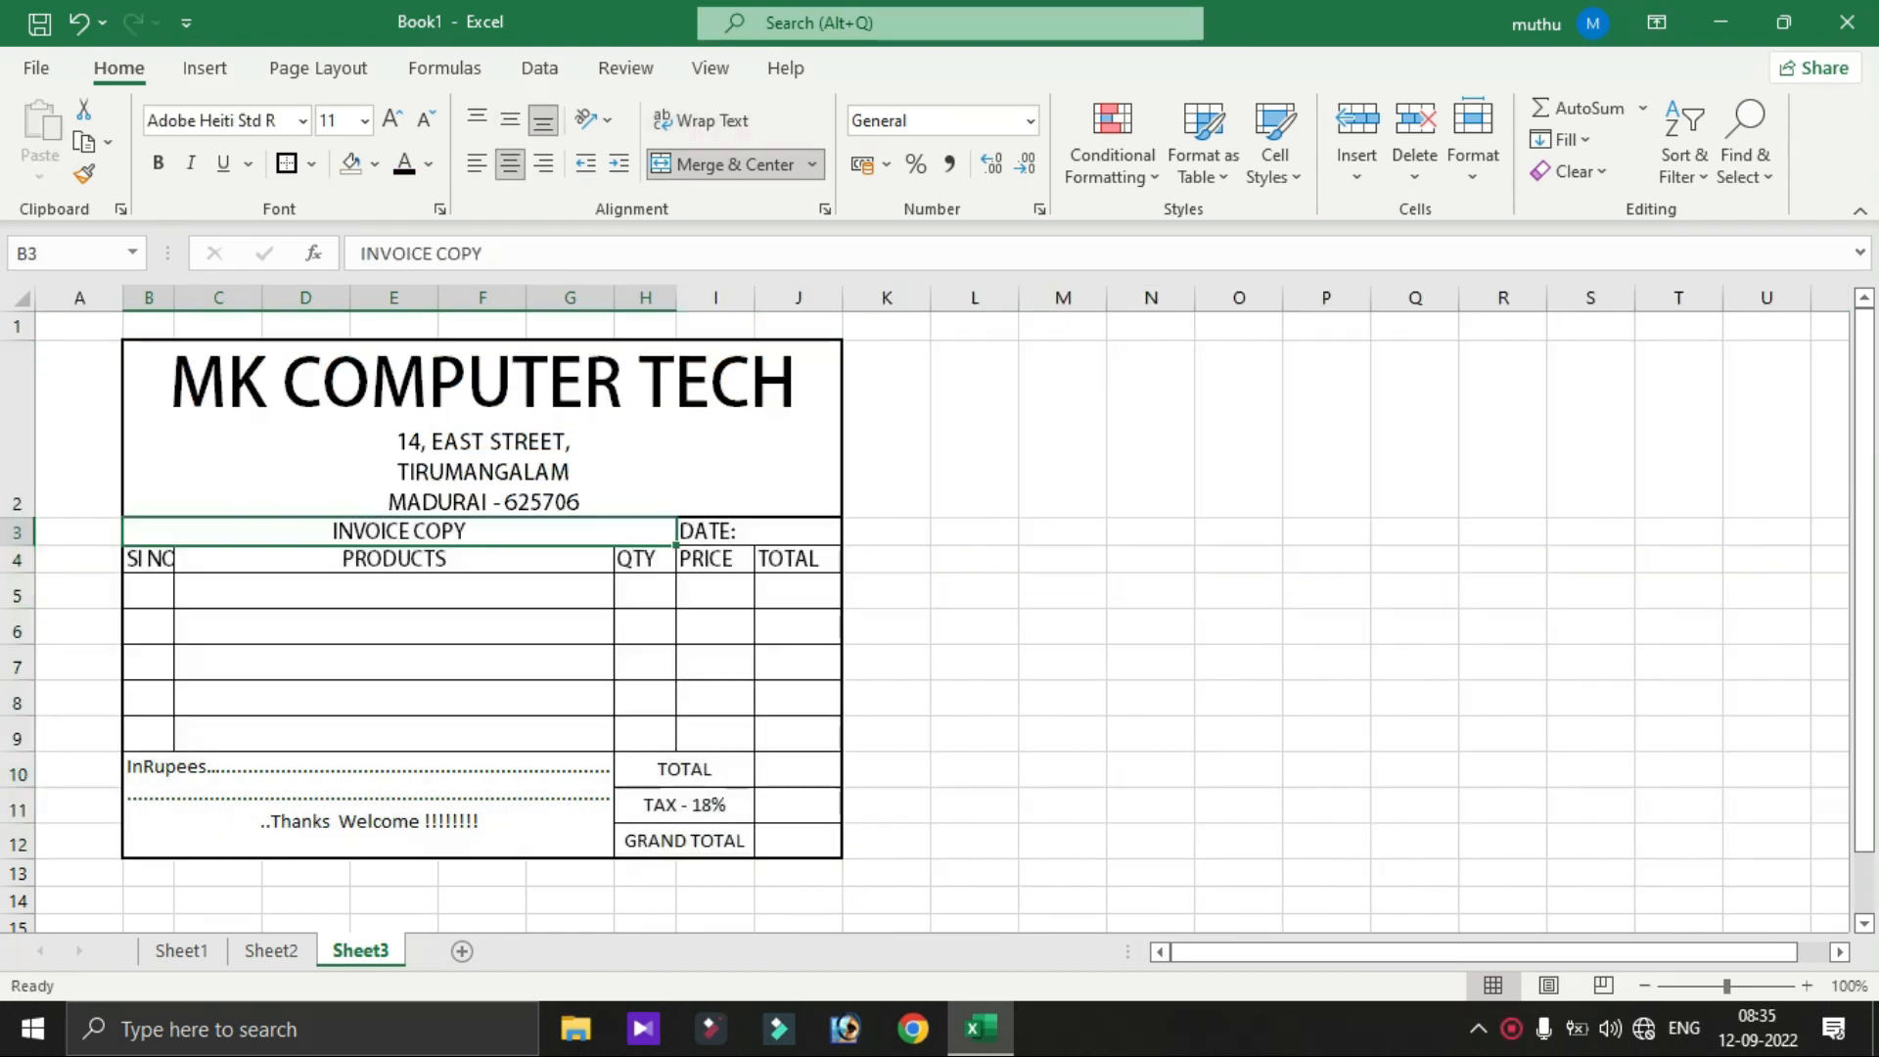
- Autofit column B so the SI NO heading fits
{"action": "double_click", "coordinate": [175, 297]}
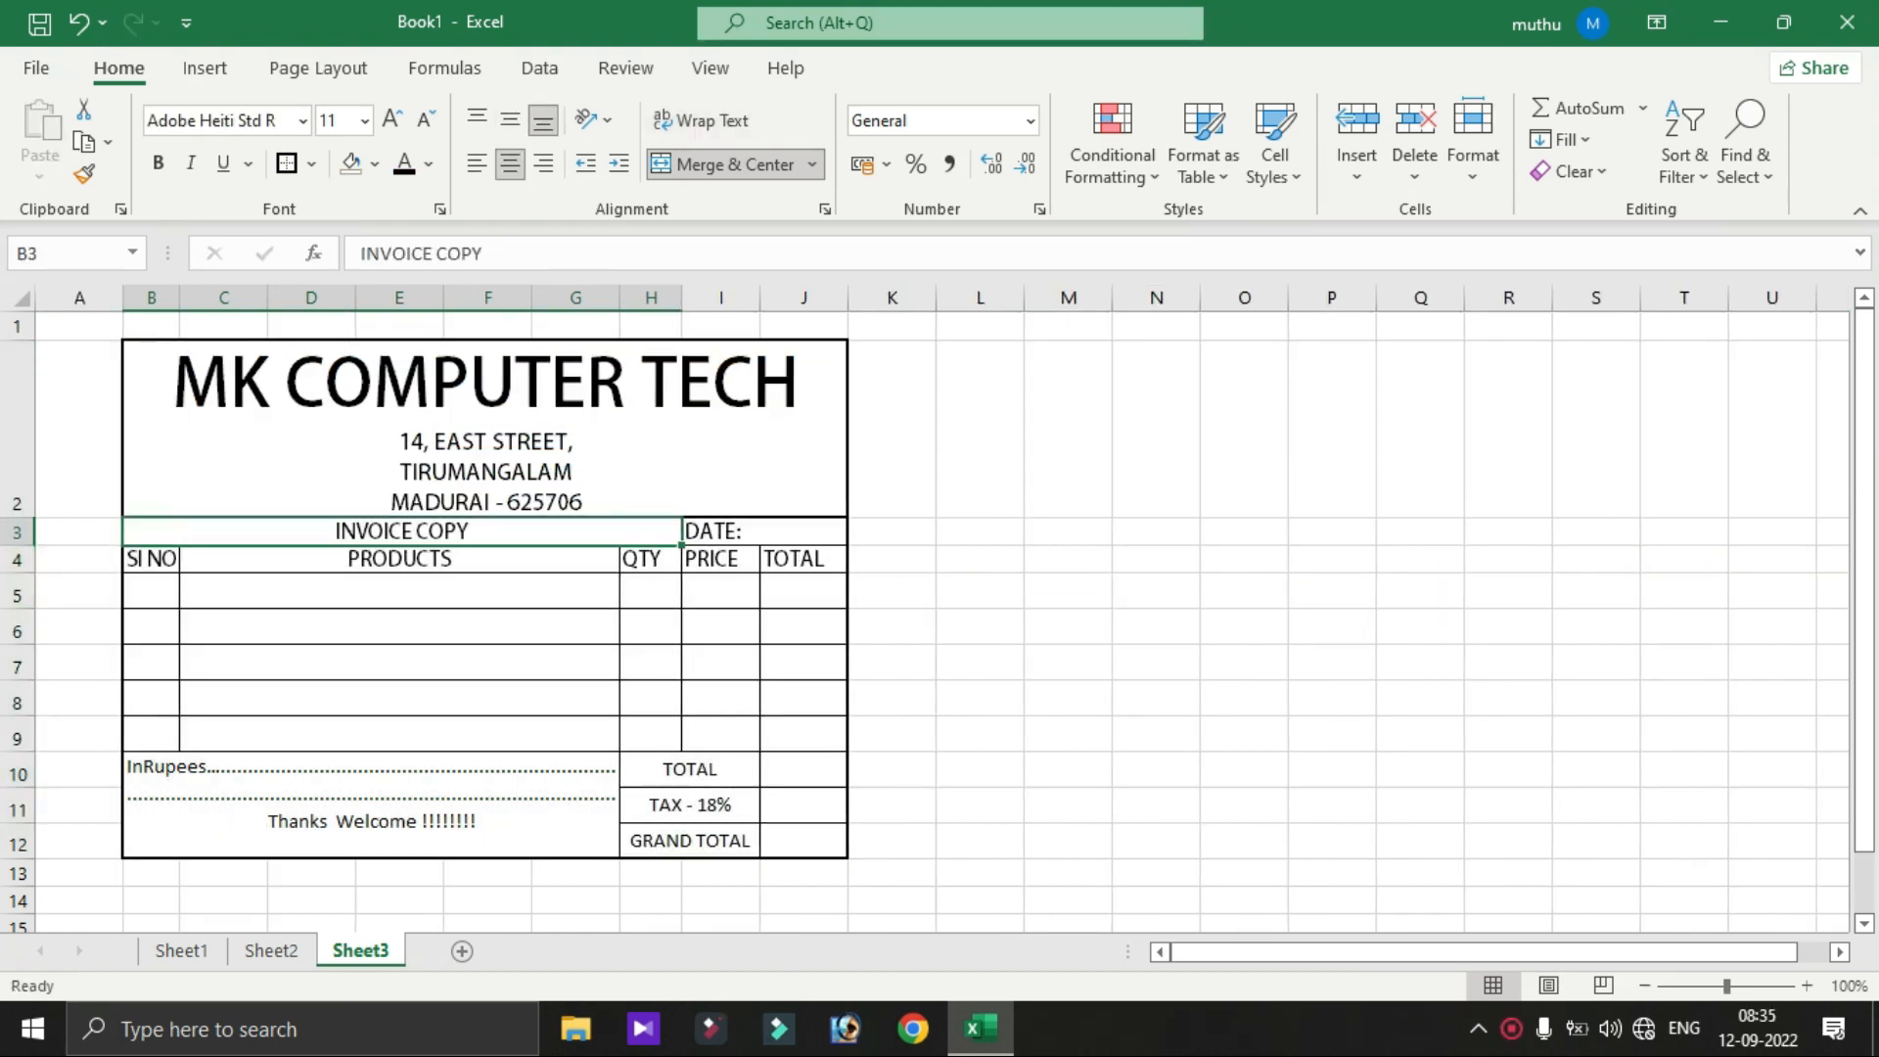
{"action": "left_click", "coordinate": [485, 429]}
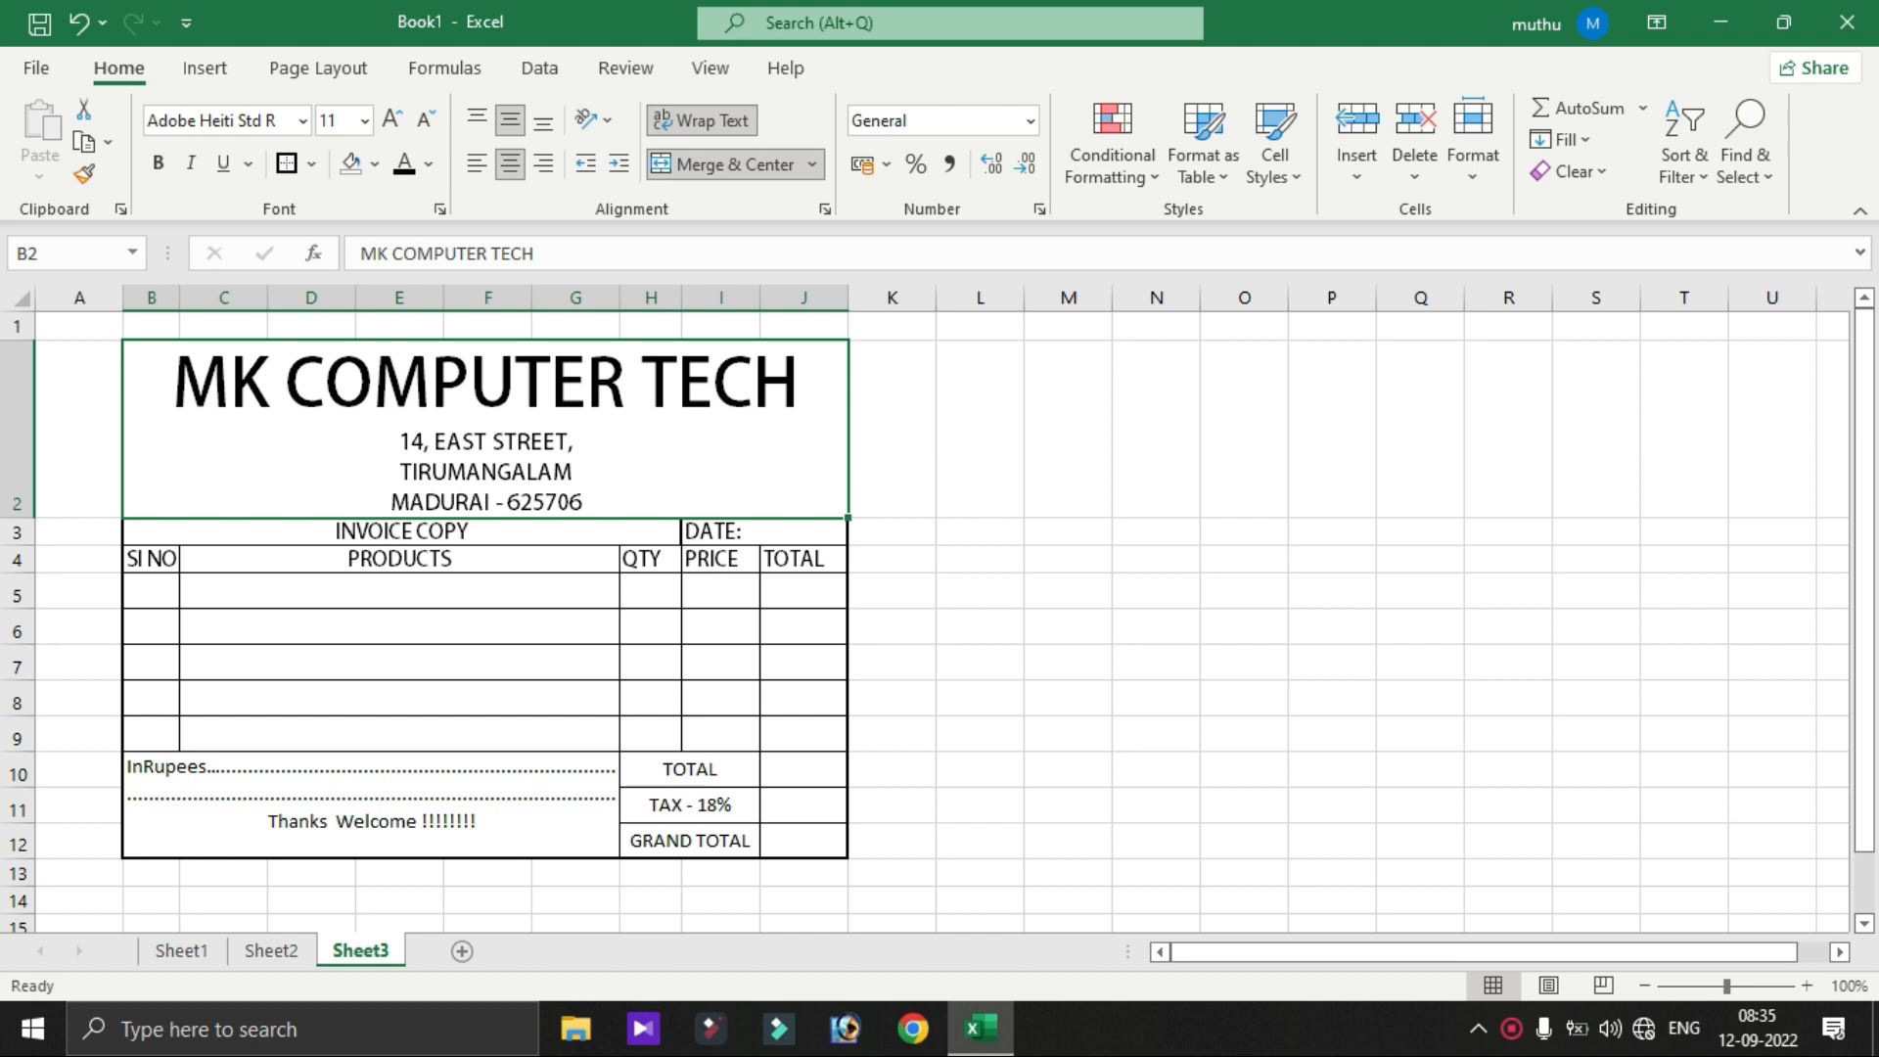
{"action": "left_click", "coordinate": [979, 429]}
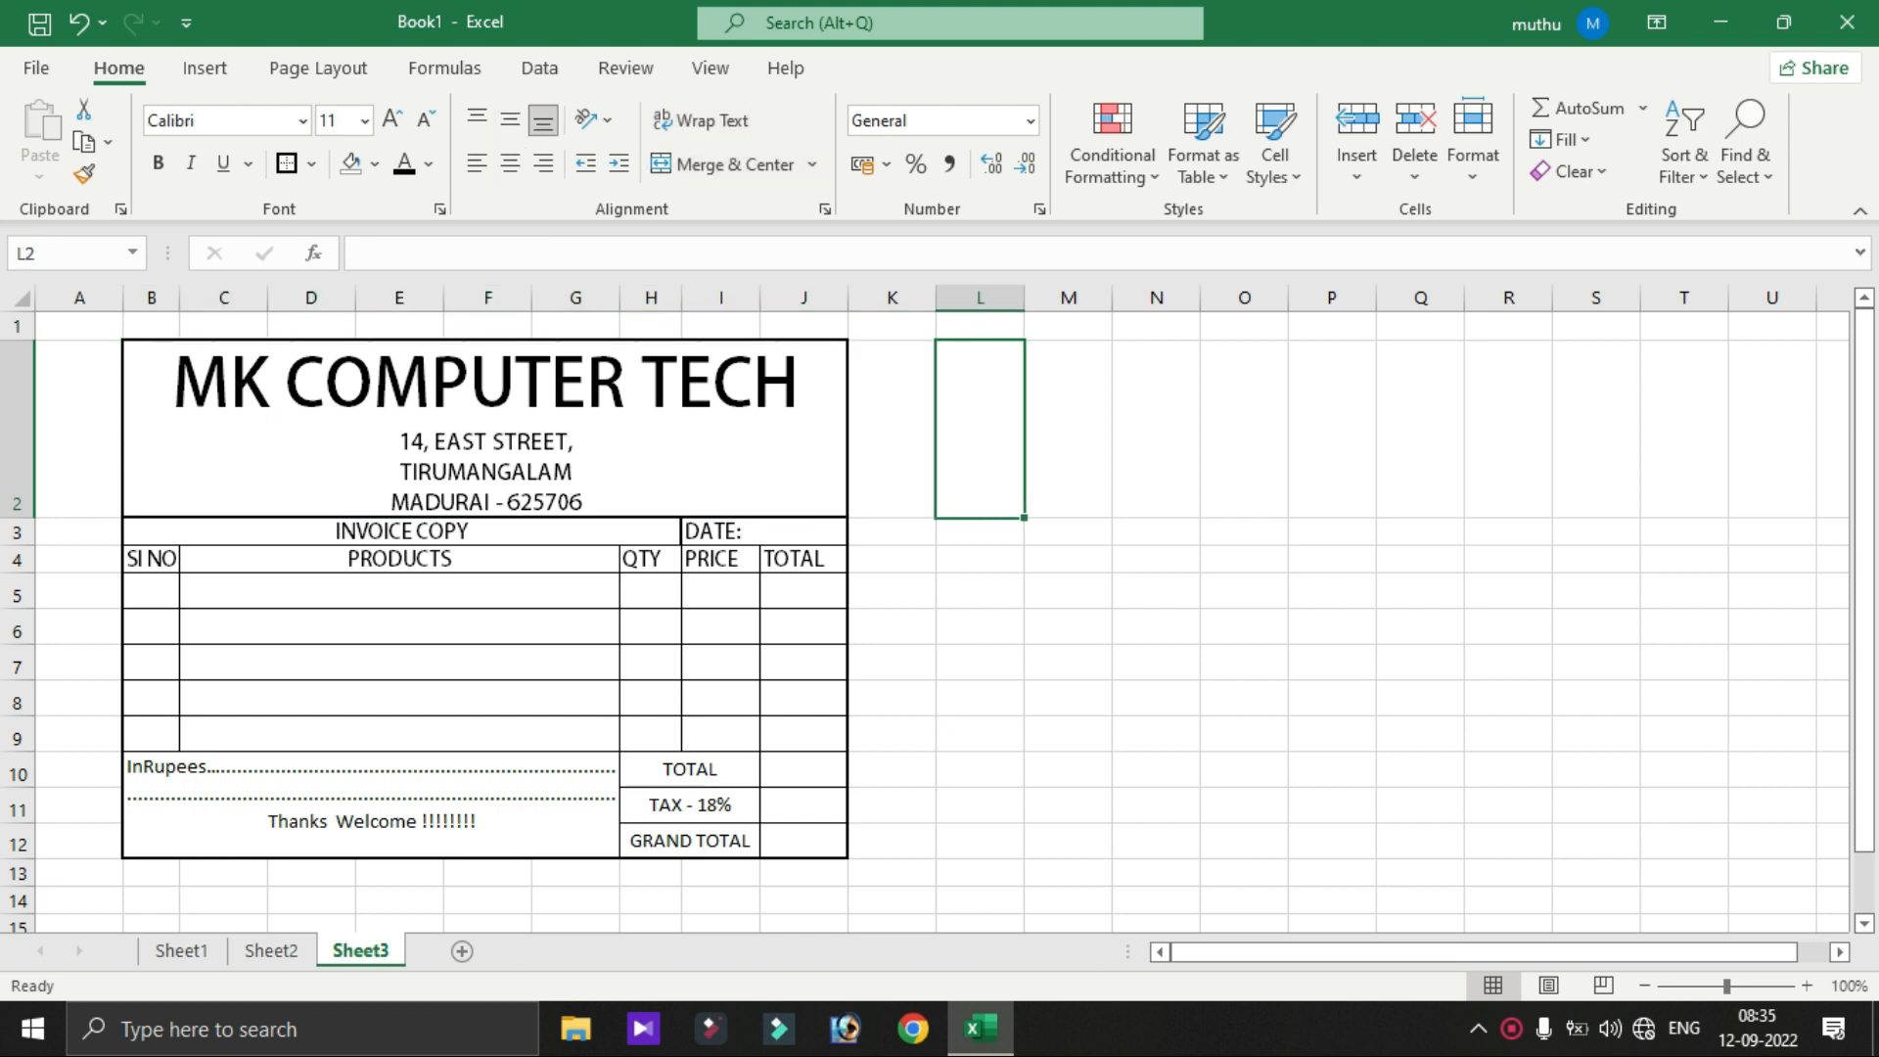
- Fill B2:J12 with the gold theme colour, then select the title text for editing
{"action": "left_click_drag", "start_coordinate": [486, 428], "coordinate": [690, 843]}
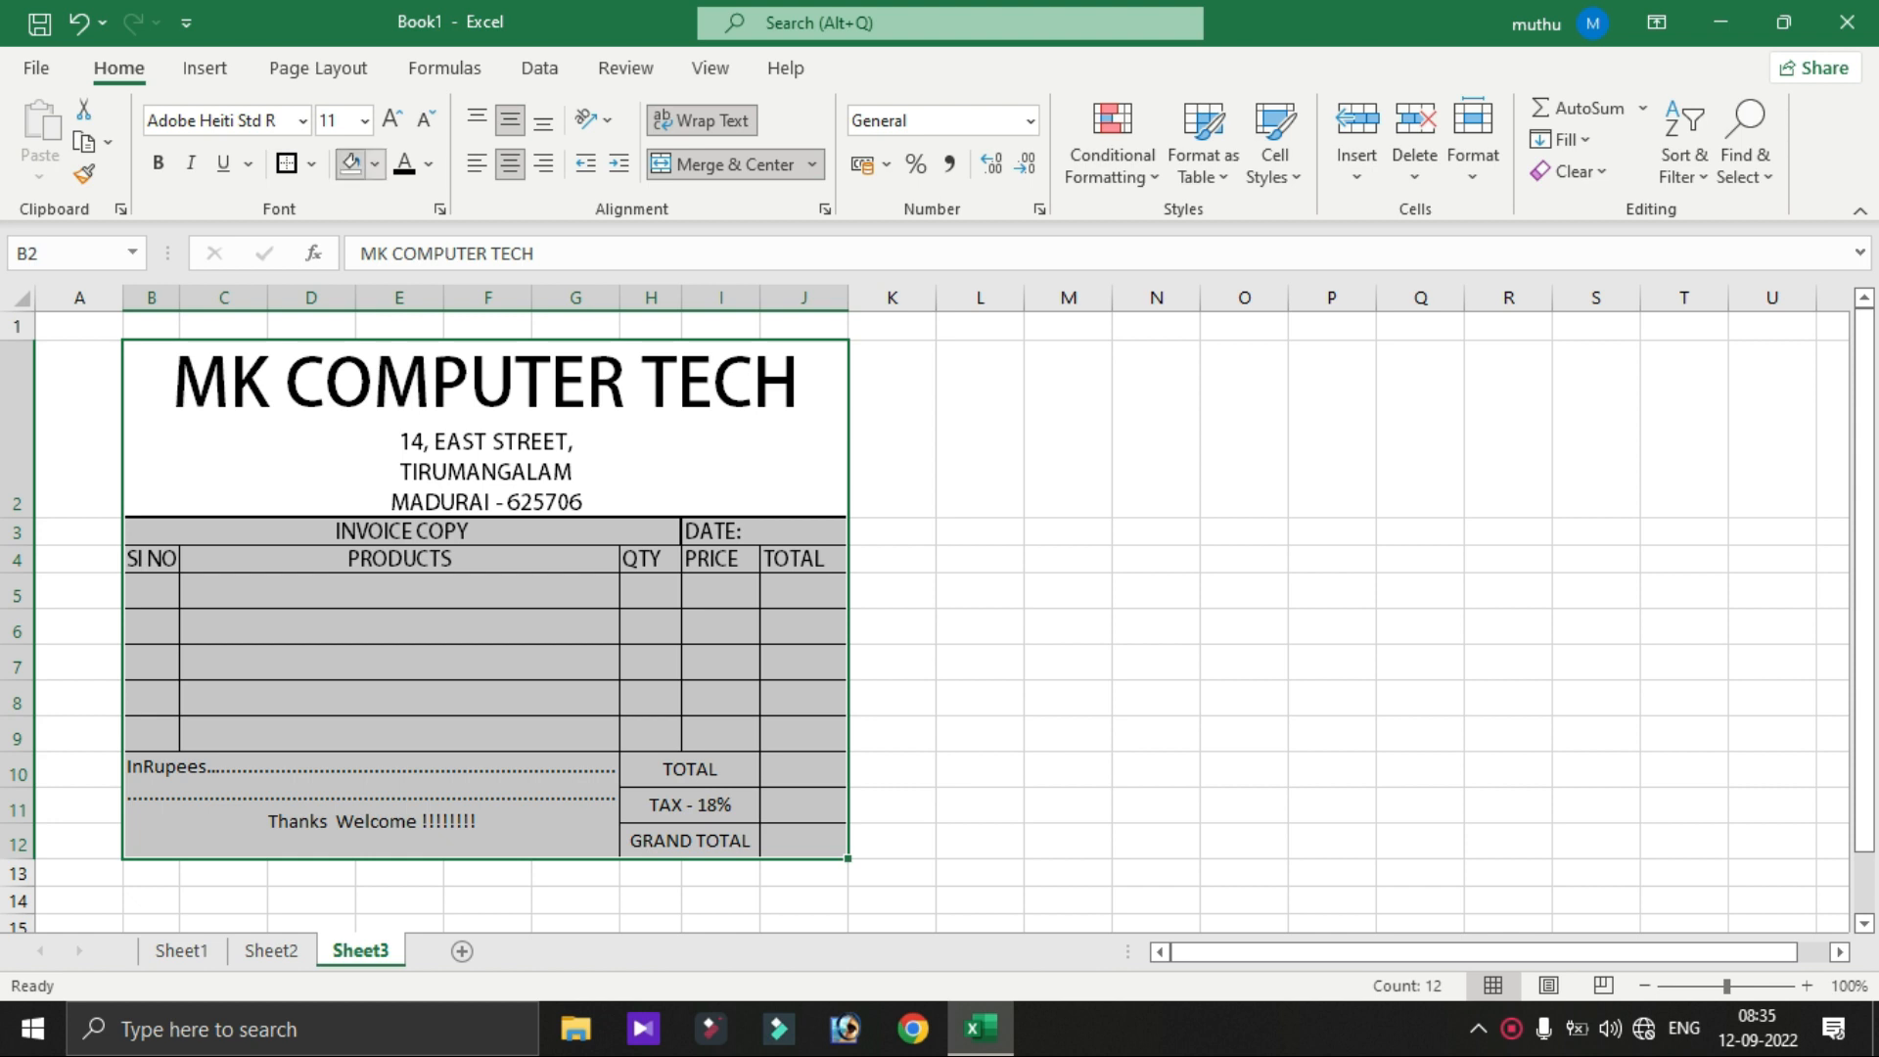
{"action": "left_click", "coordinate": [375, 163]}
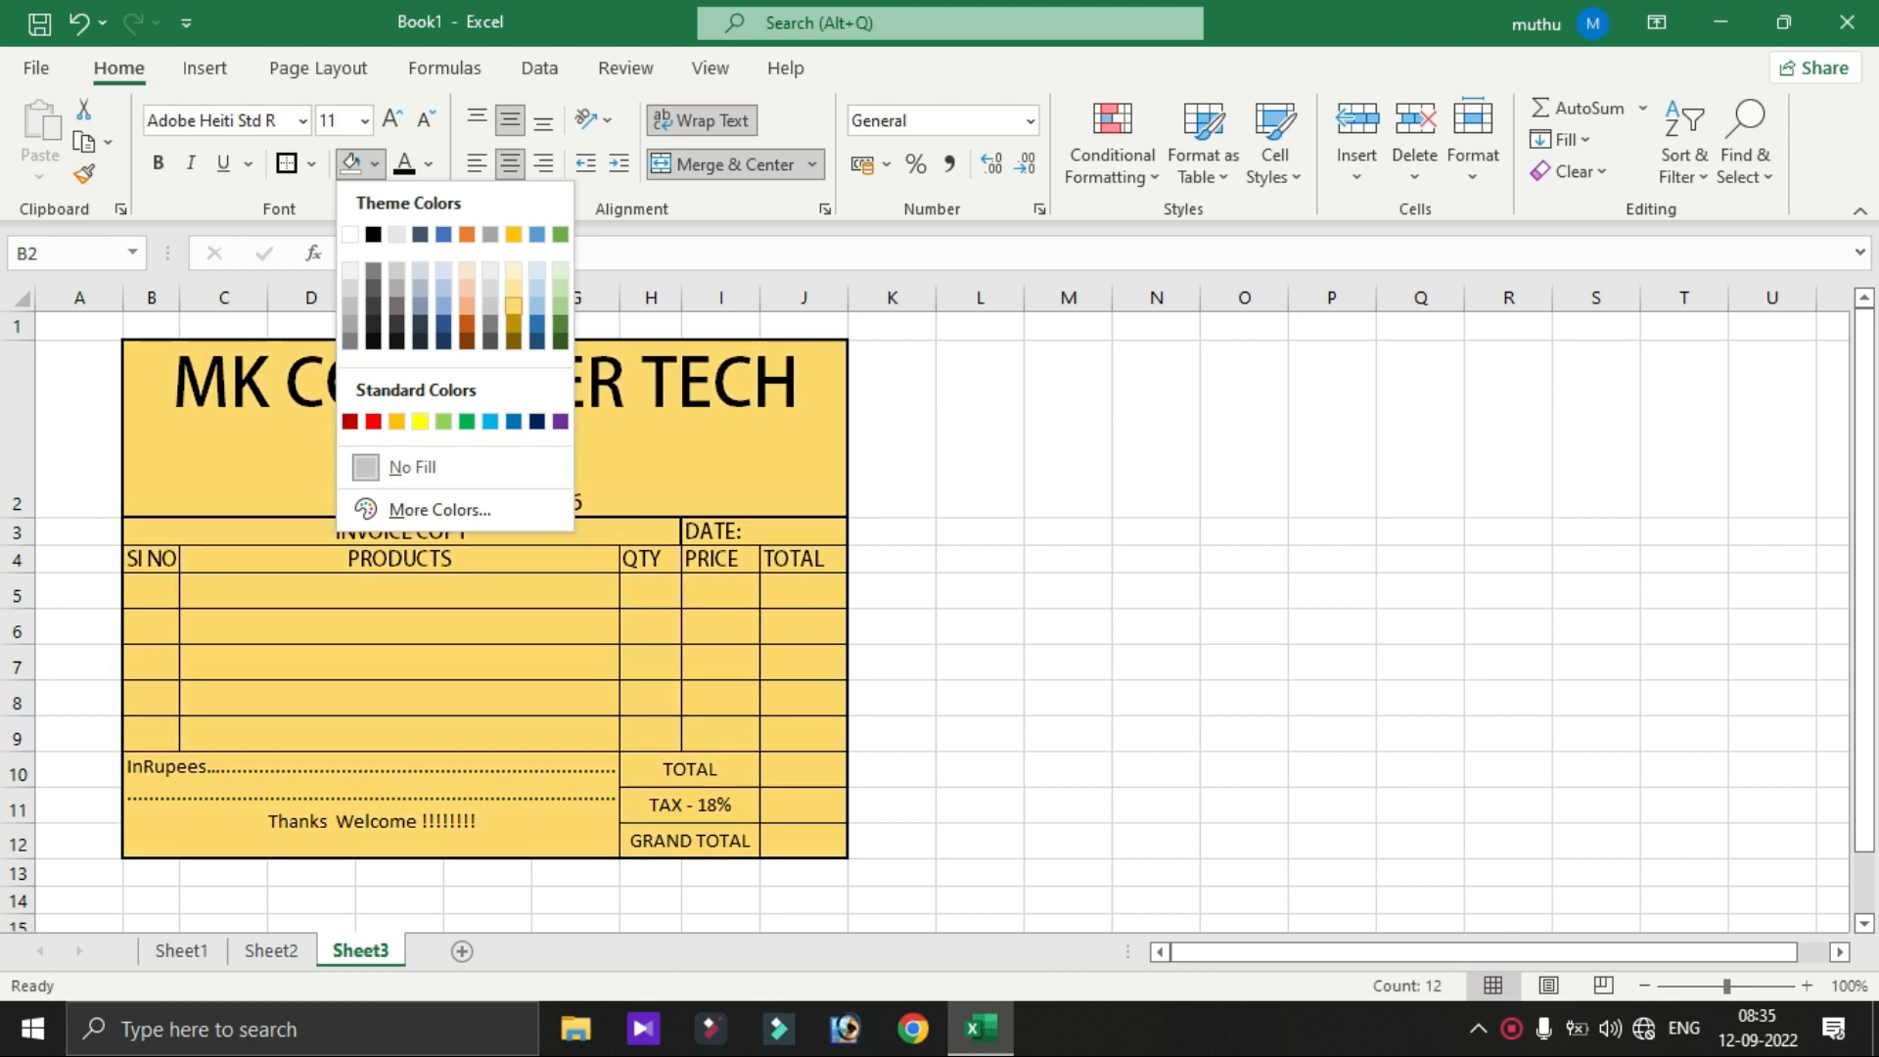
{"action": "left_click", "coordinate": [514, 306]}
{"action": "left_click", "coordinate": [892, 626]}
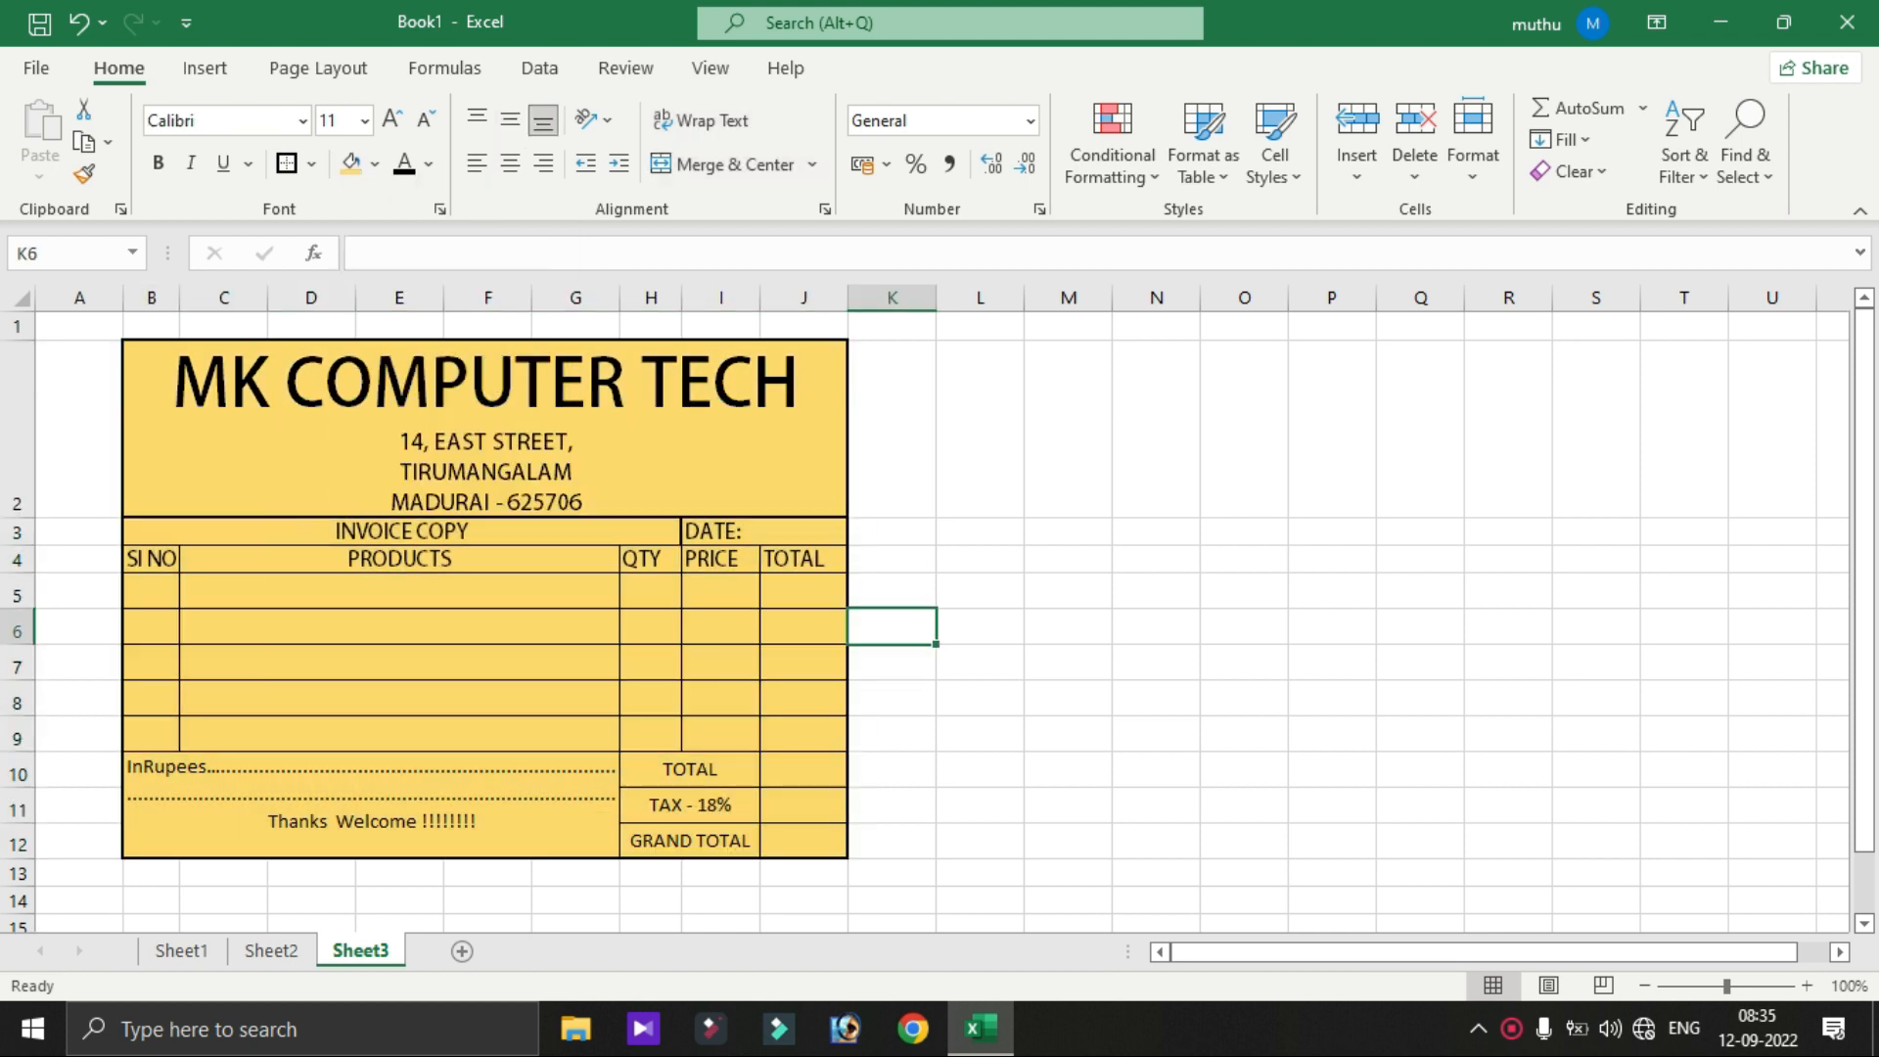
{"action": "double_click", "coordinate": [801, 440]}
{"action": "left_click_drag", "start_coordinate": [800, 386], "coordinate": [174, 385]}
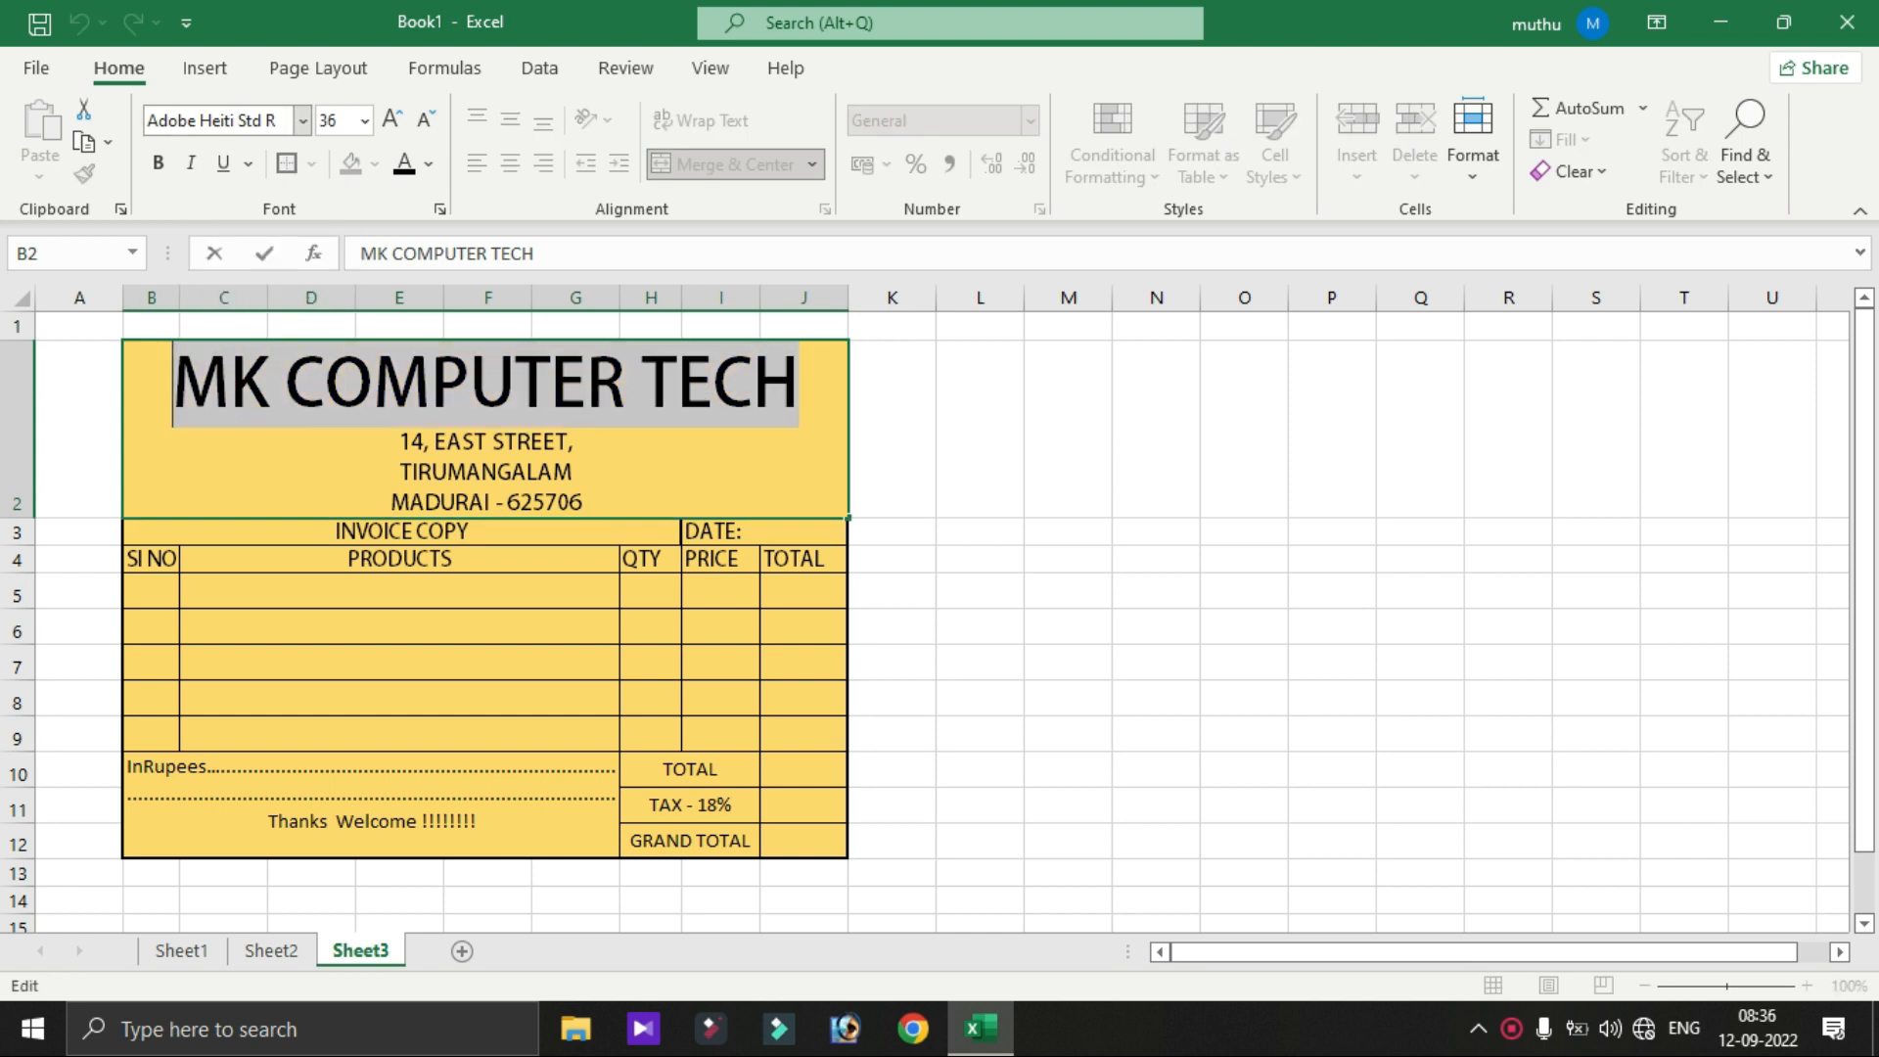
- Format the MK COMPUTER TECH title in the Action Jackson font with dark blue colour
{"action": "left_click", "coordinate": [302, 121]}
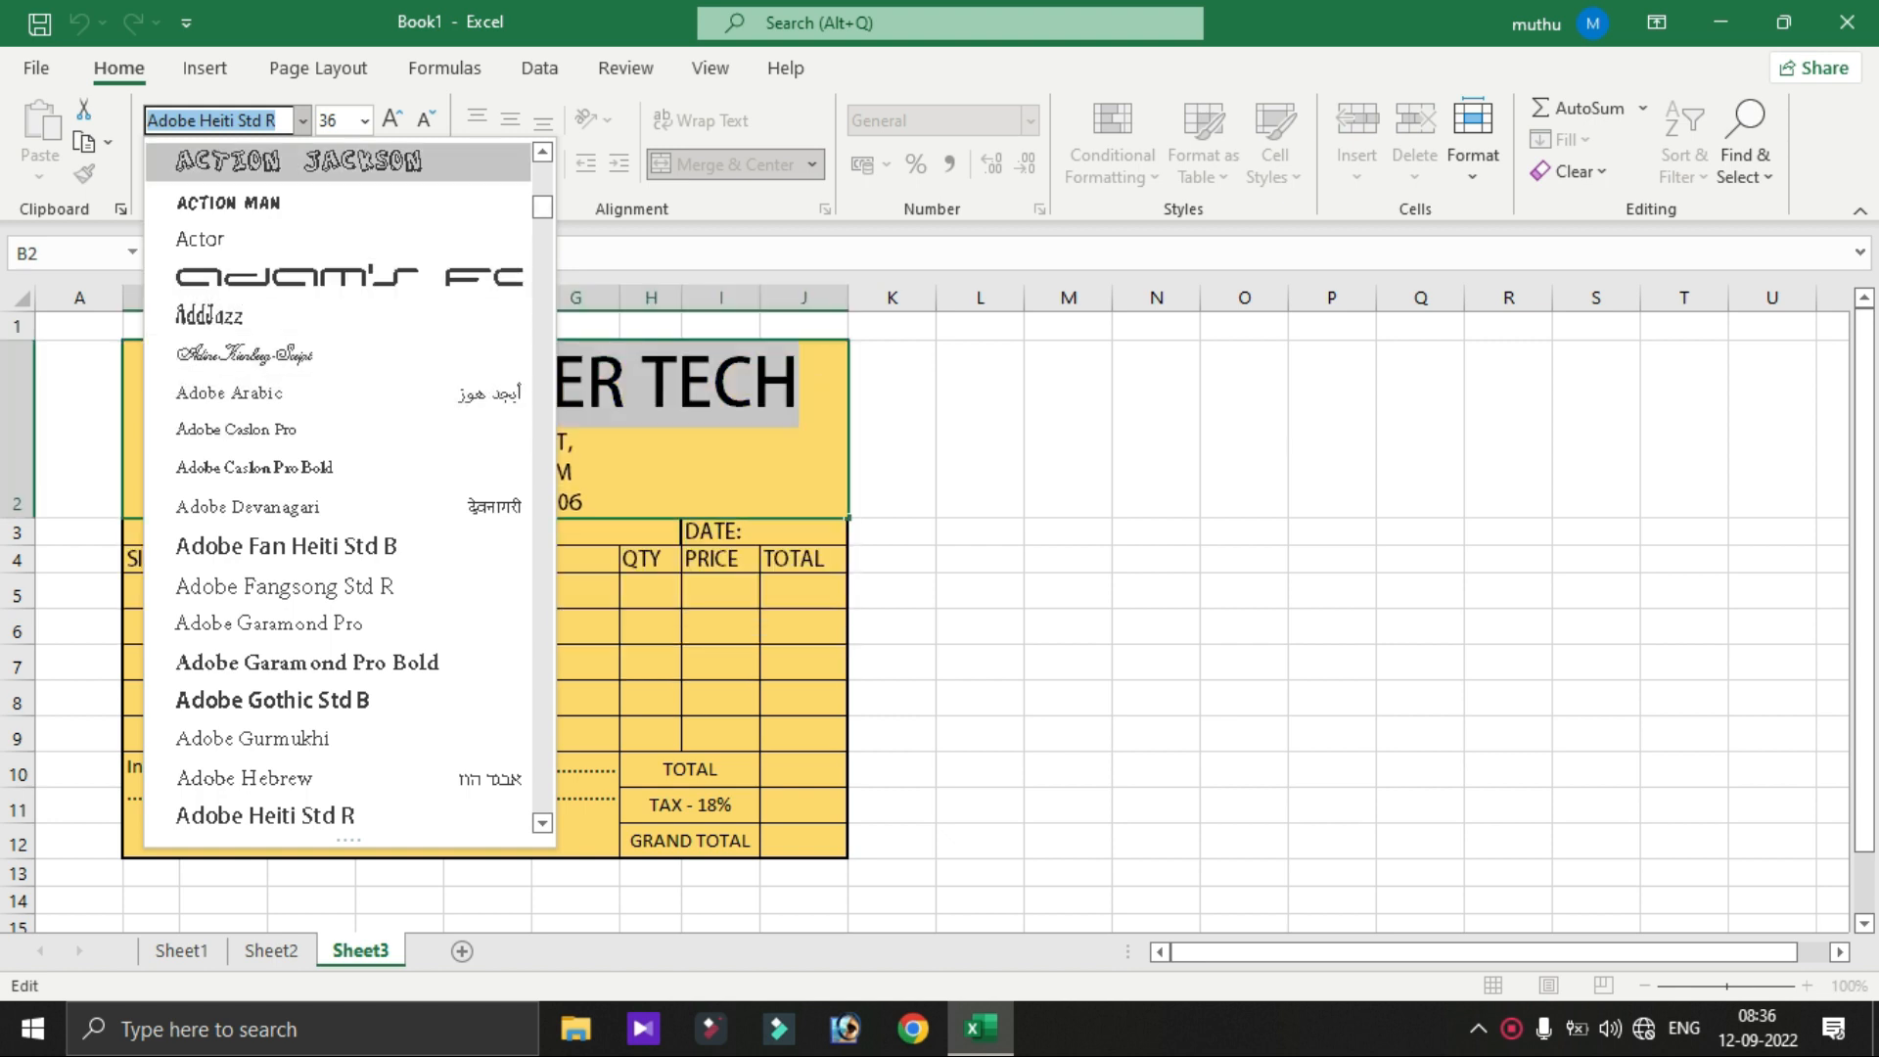
{"action": "left_click", "coordinate": [480, 160]}
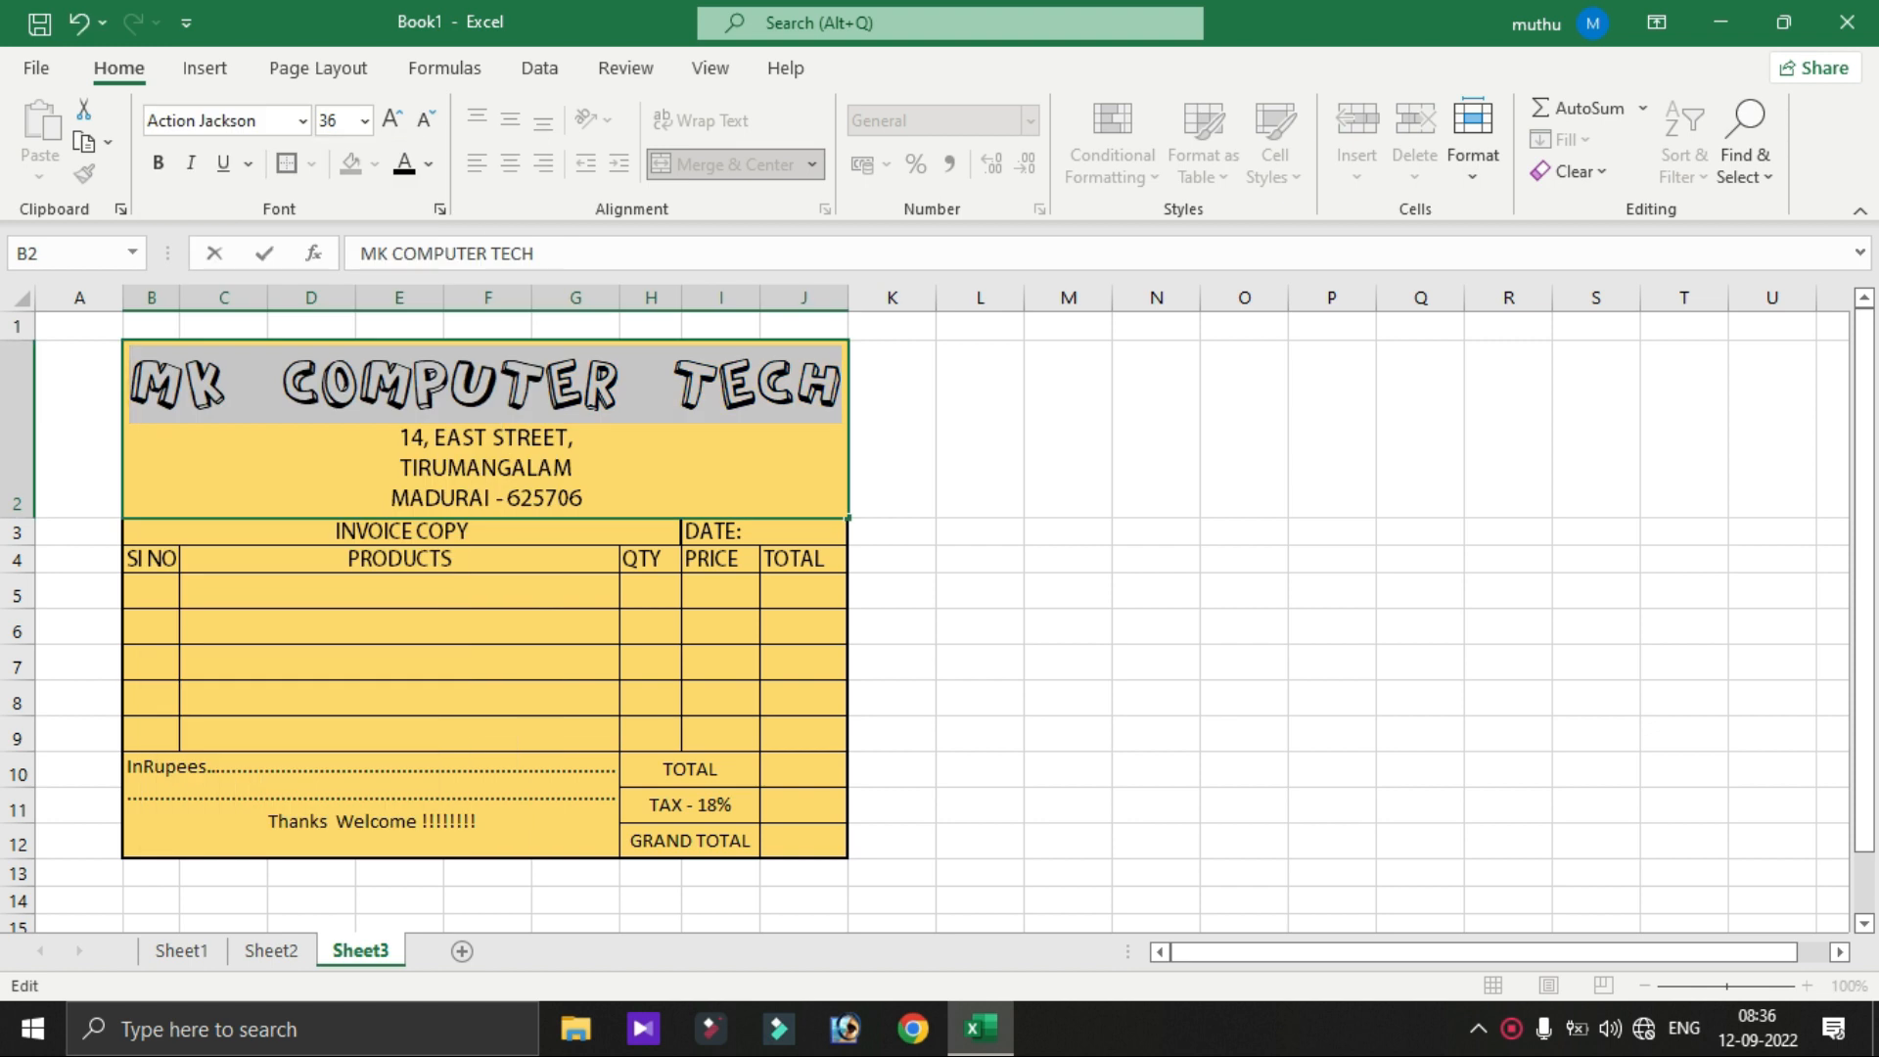
{"action": "left_click", "coordinate": [429, 163]}
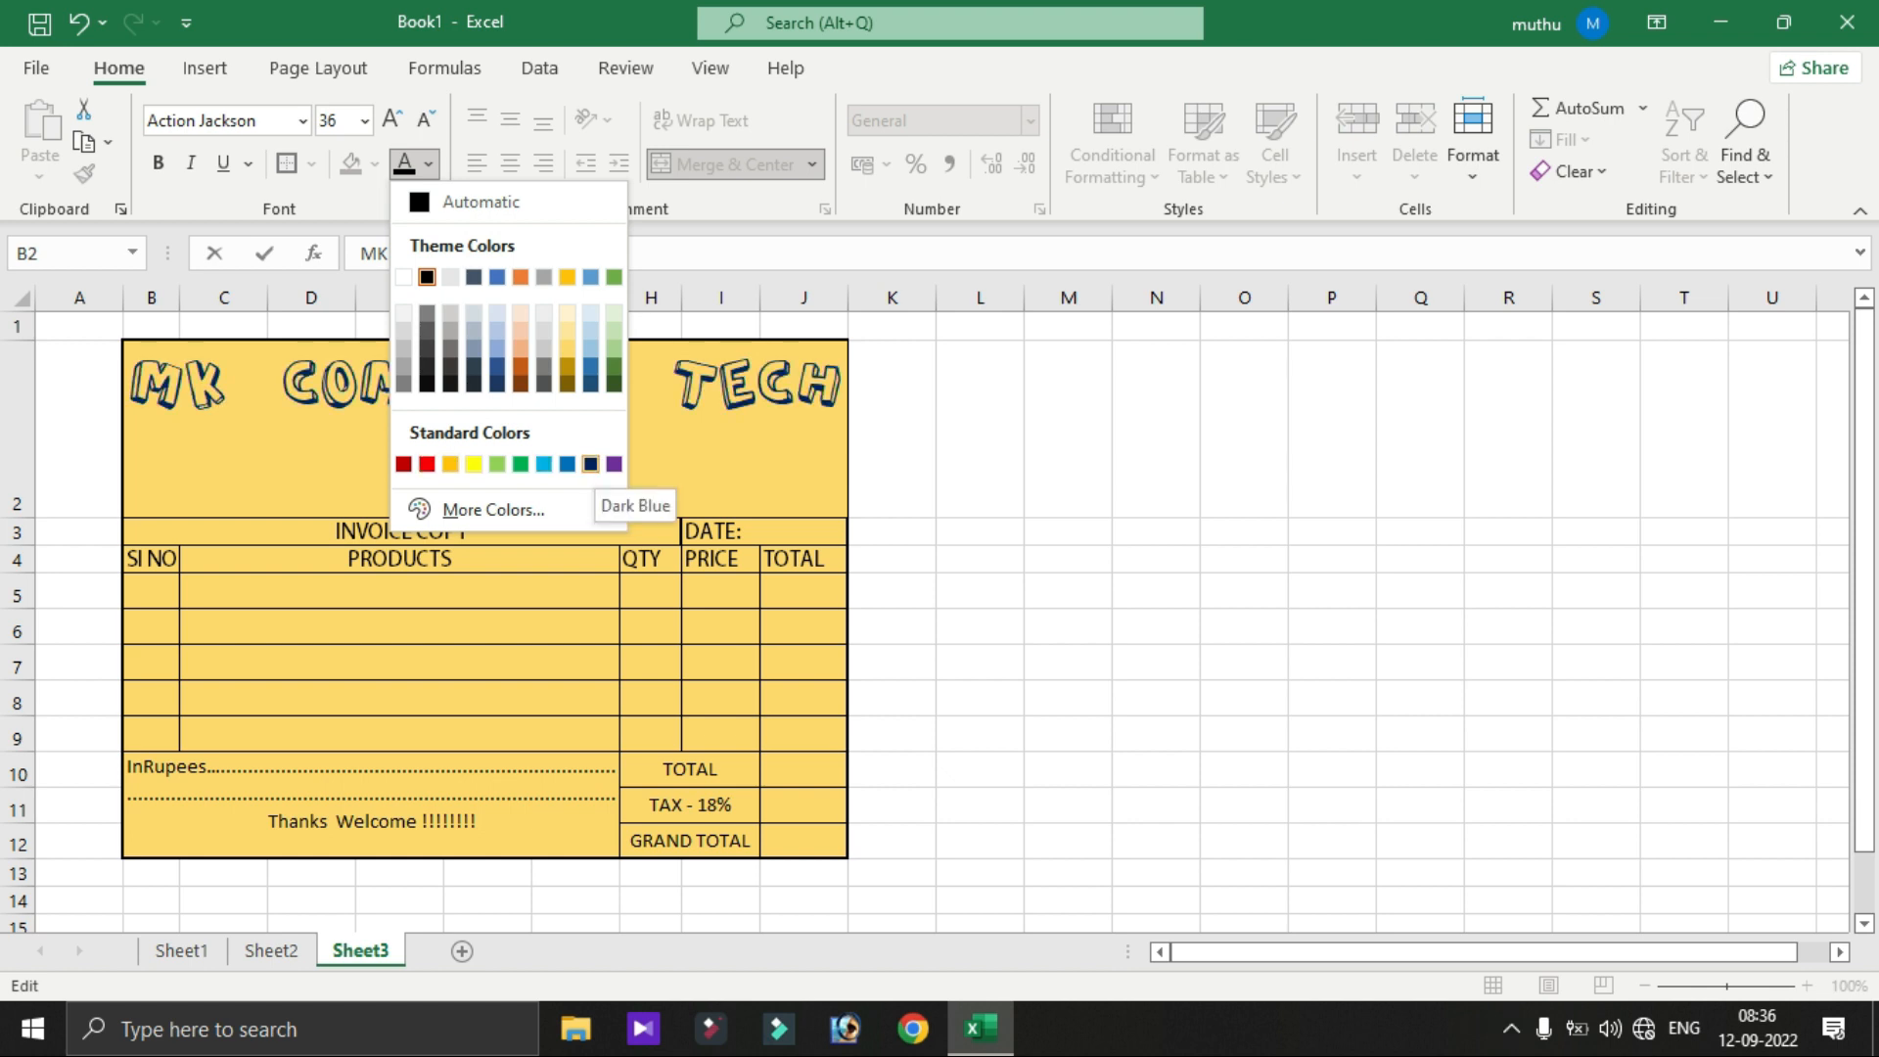
{"action": "left_click", "coordinate": [591, 464]}
{"action": "key", "text": "Return"}
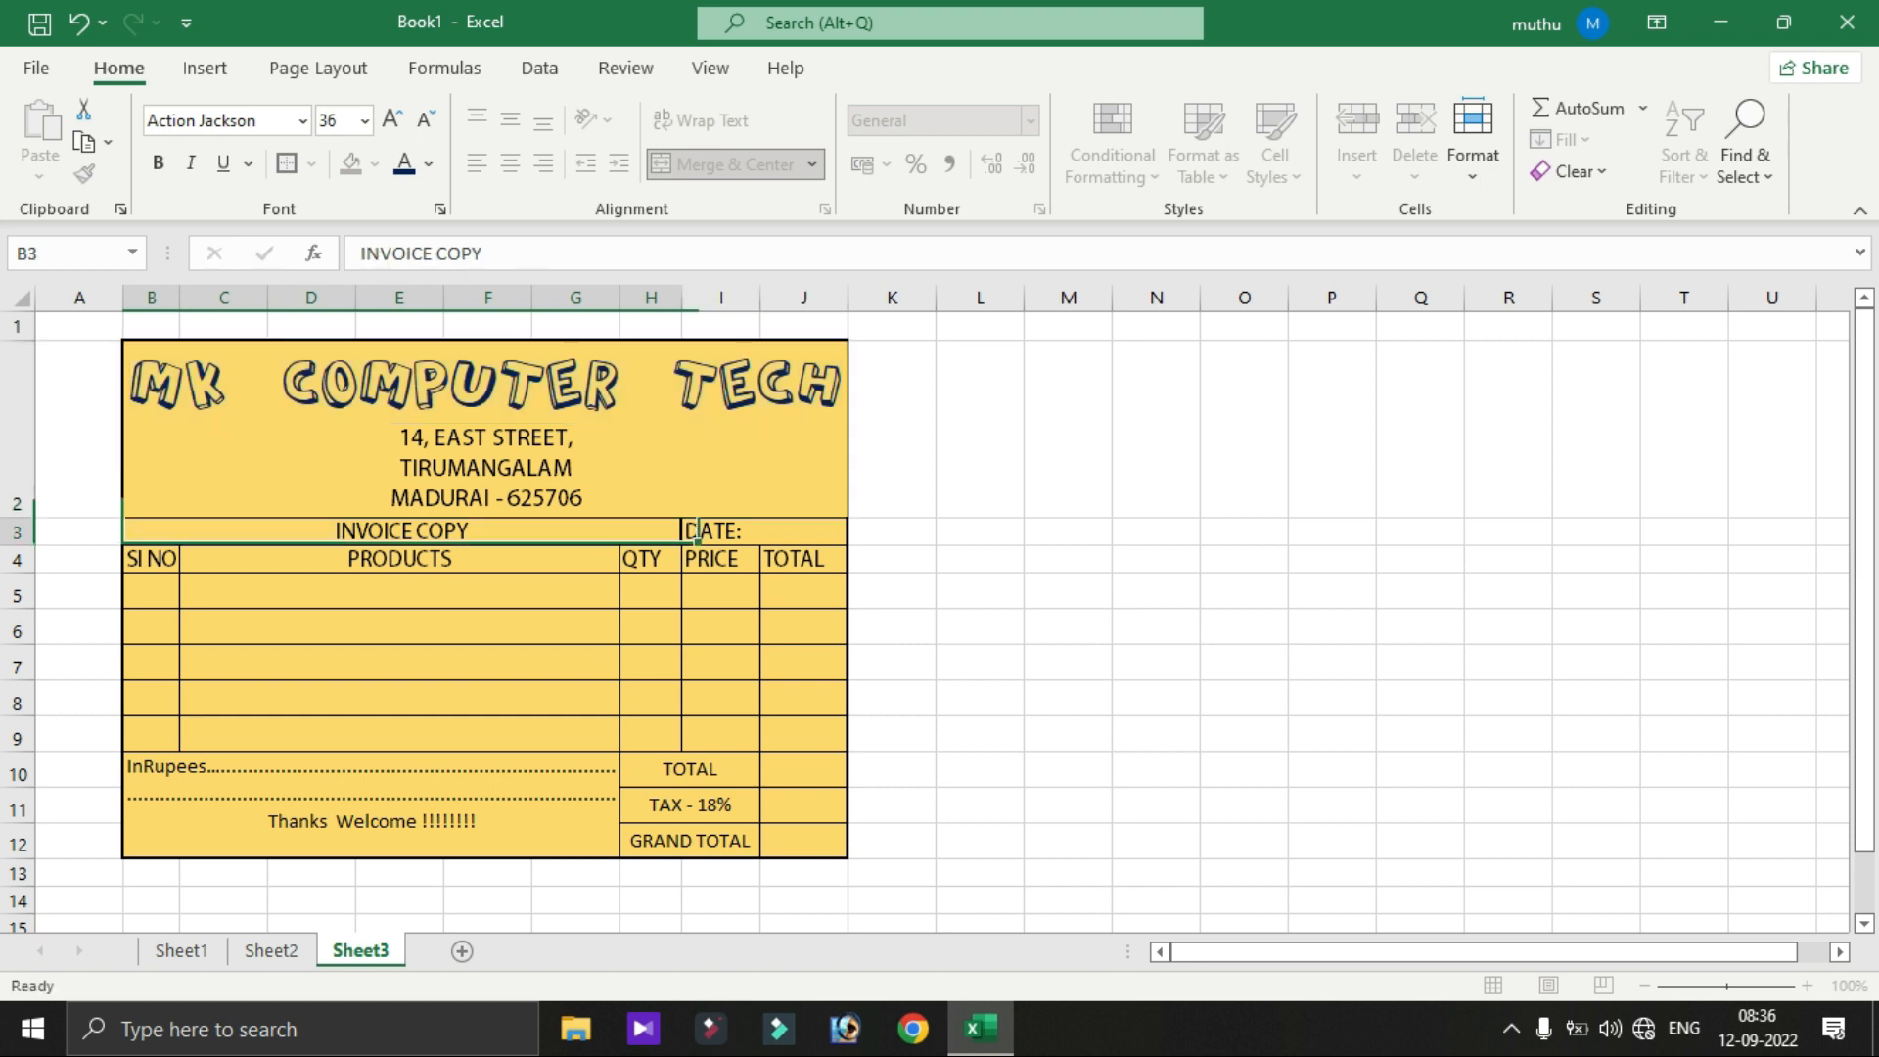
{"action": "left_click", "coordinate": [485, 428]}
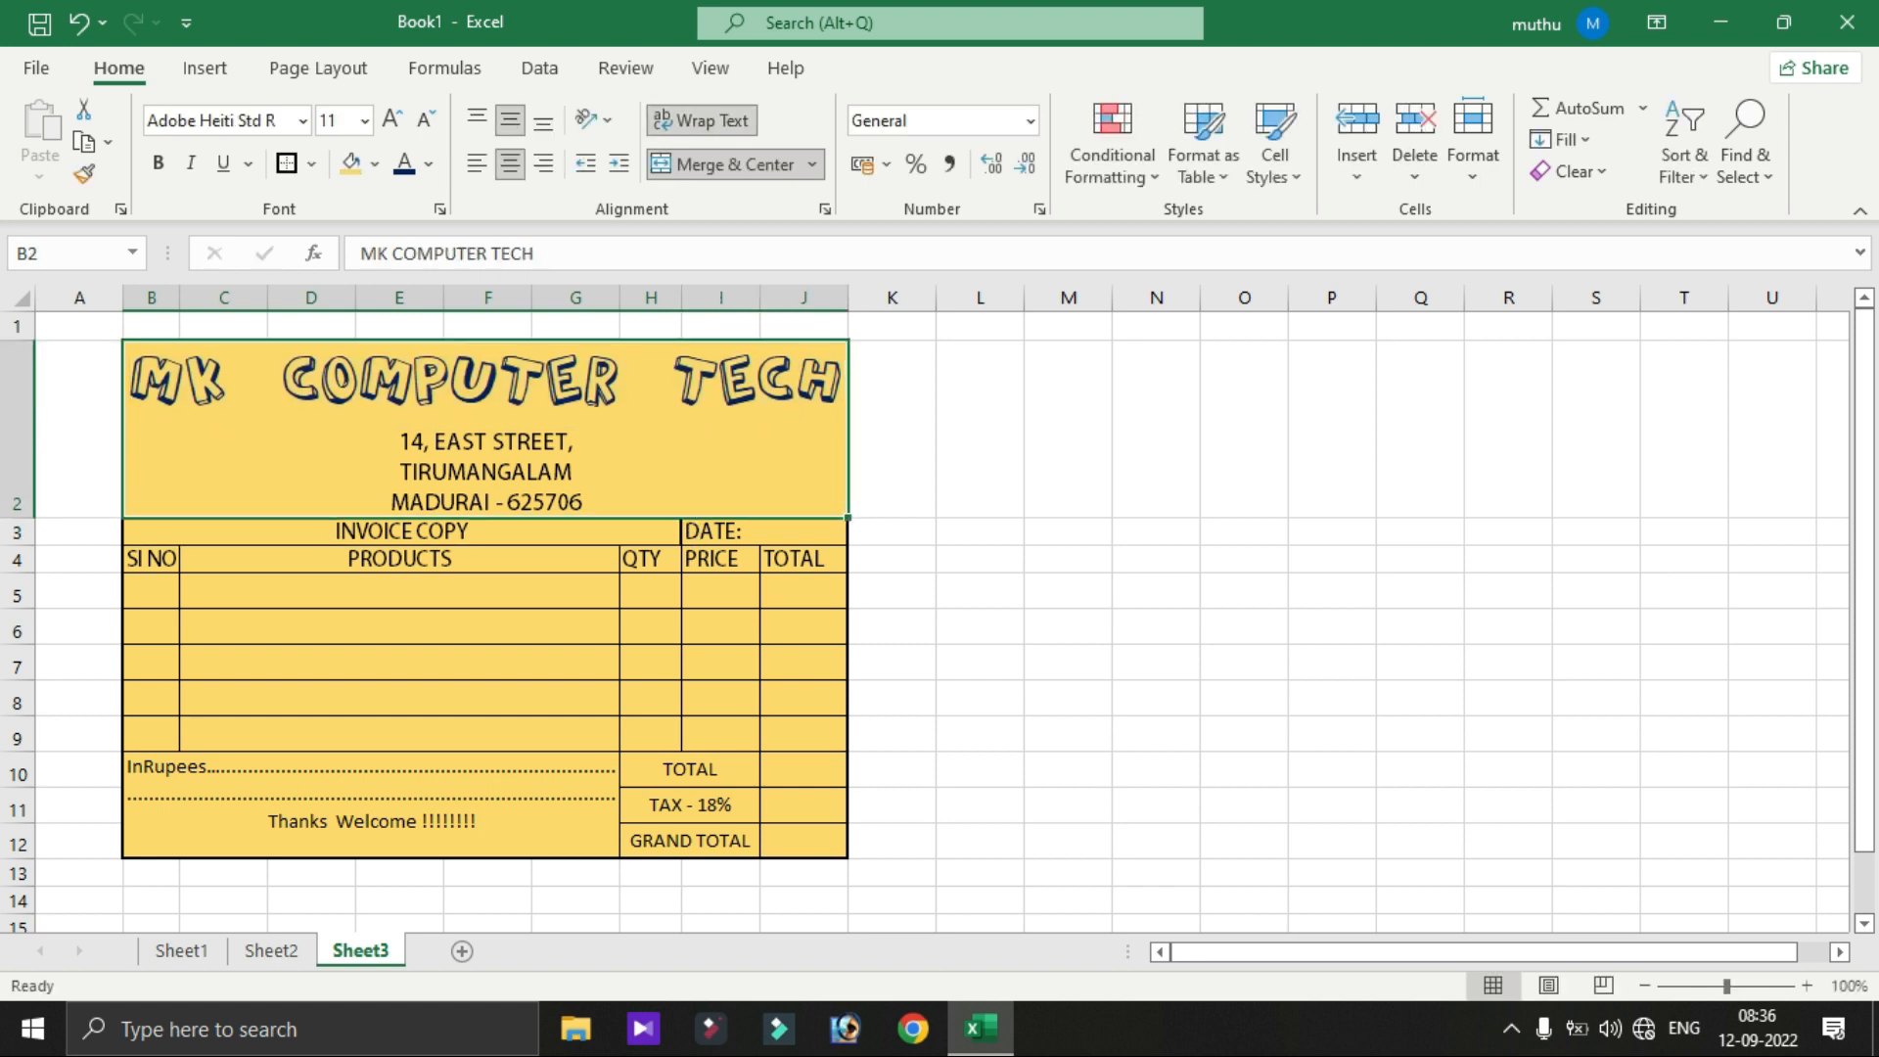
- Apply Axis Extra Bold to B3:J12 after first trying AdineKirnberg-Script
{"action": "left_click_drag", "start_coordinate": [486, 429], "coordinate": [486, 822]}
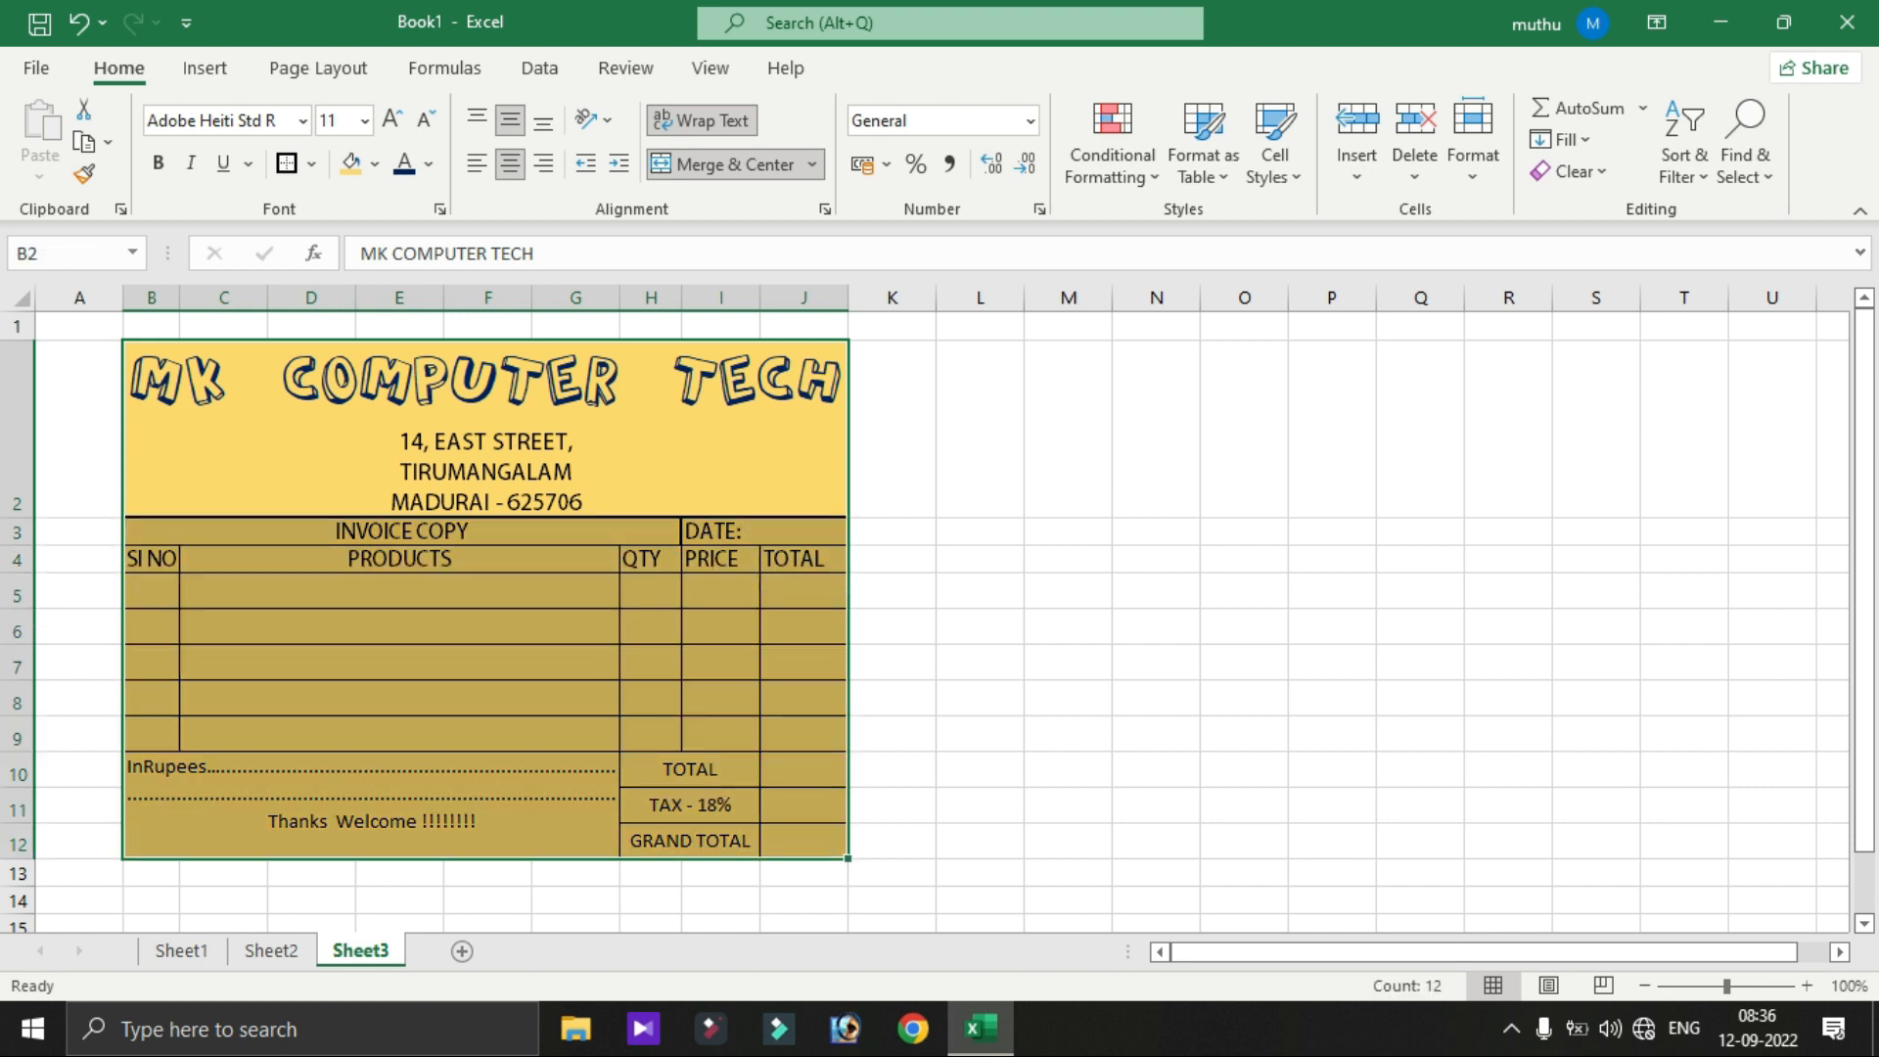
{"action": "left_click_drag", "start_coordinate": [440, 559], "coordinate": [509, 803]}
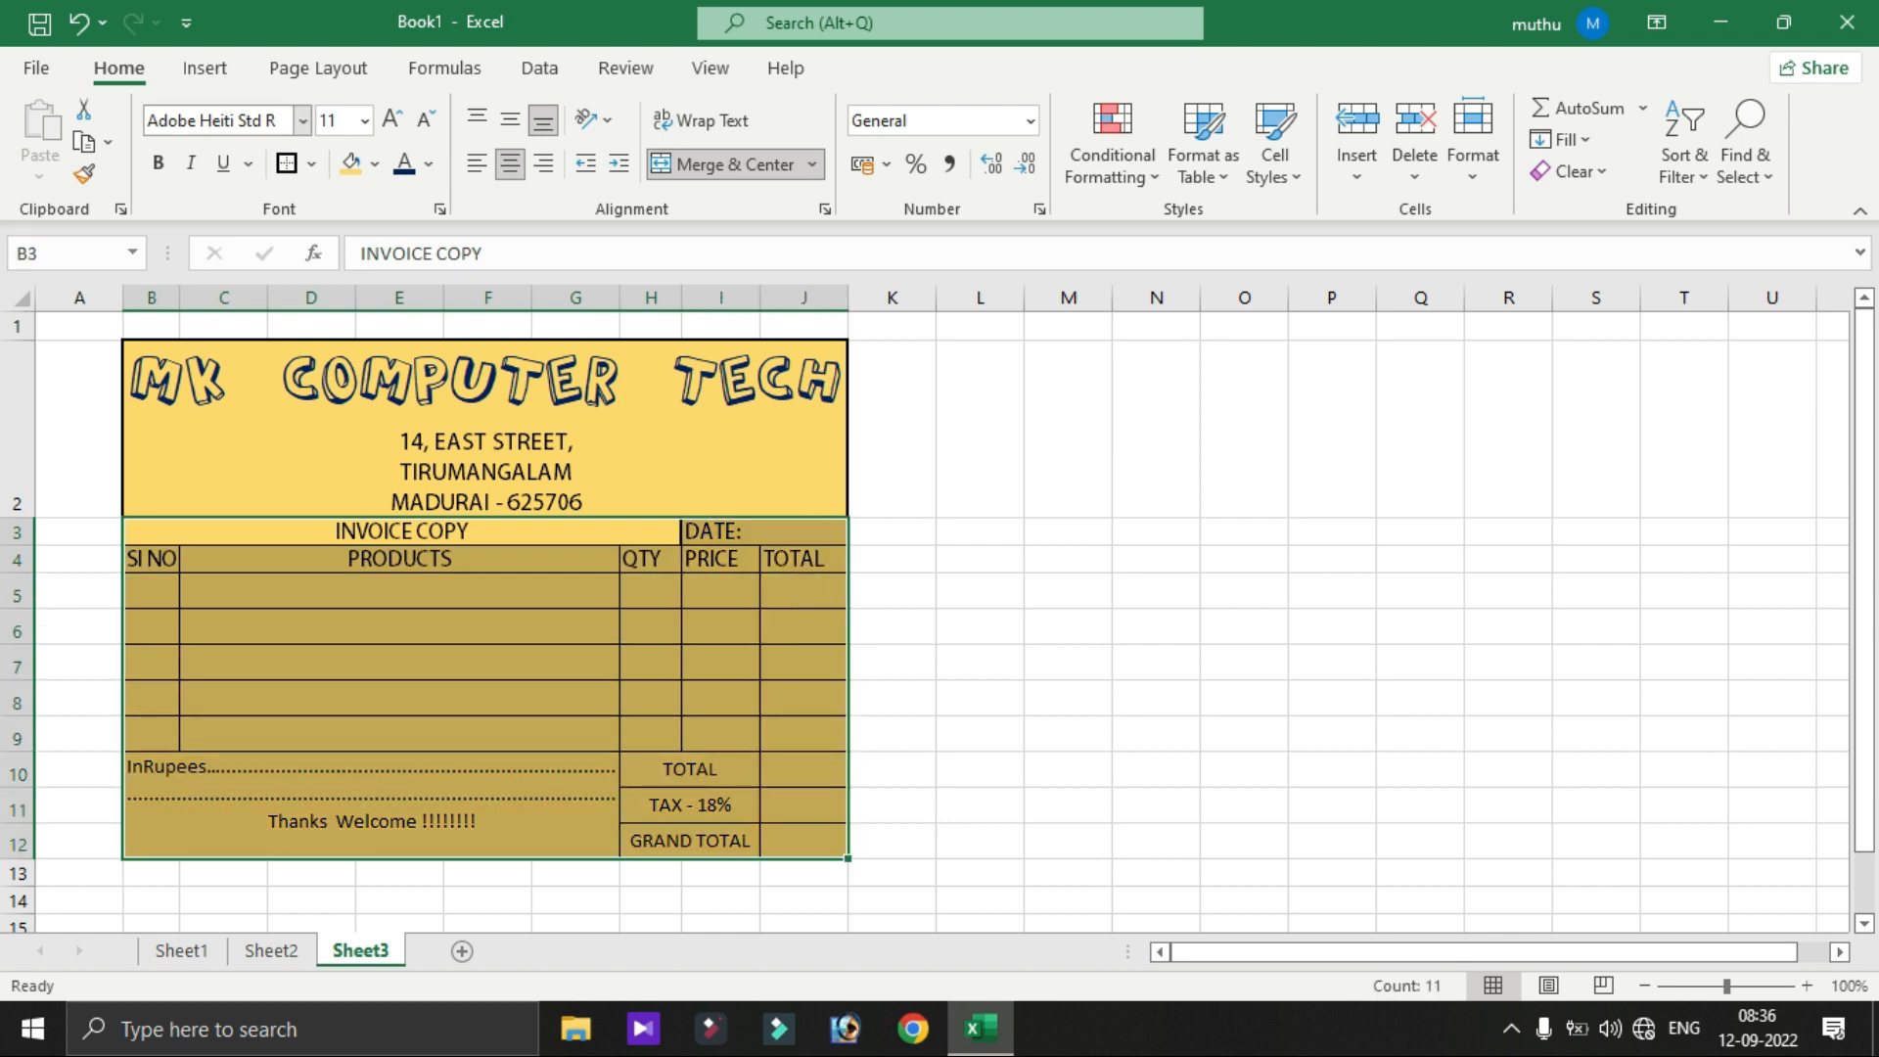
{"action": "left_click", "coordinate": [303, 119]}
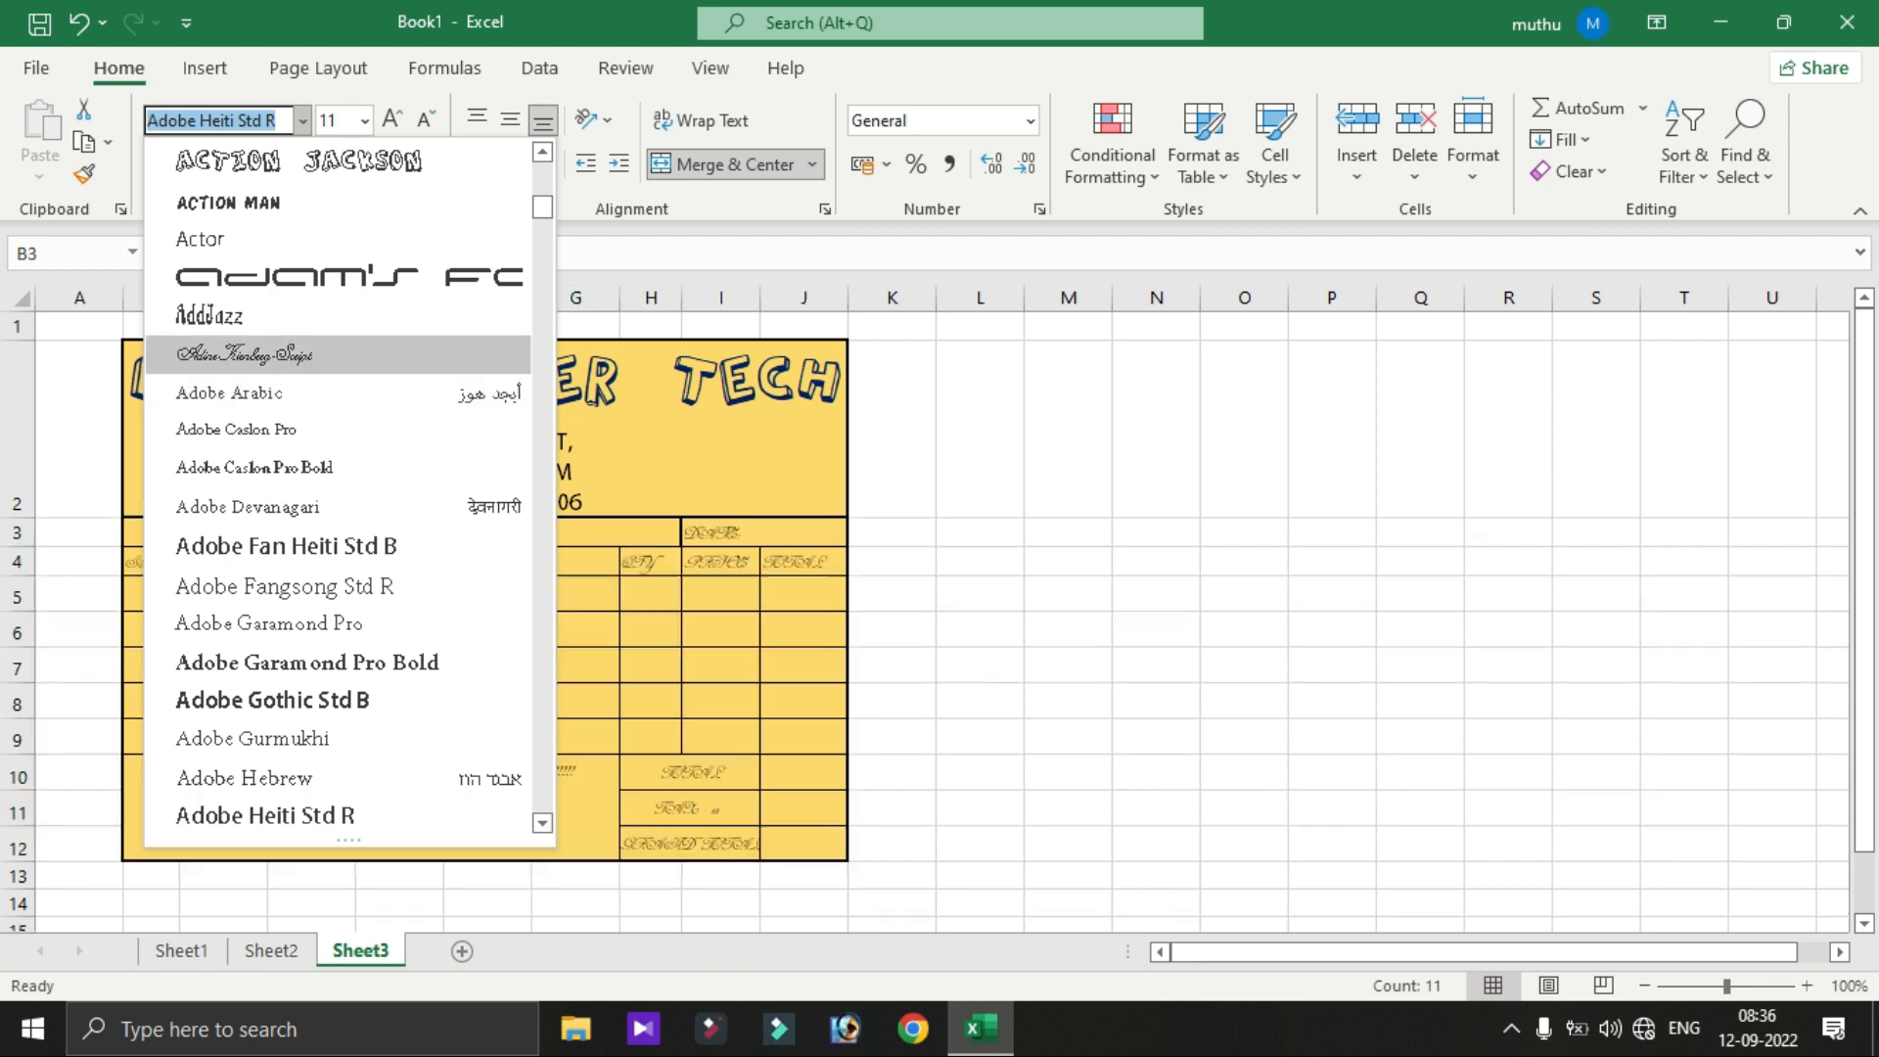
{"action": "left_click", "coordinate": [338, 355]}
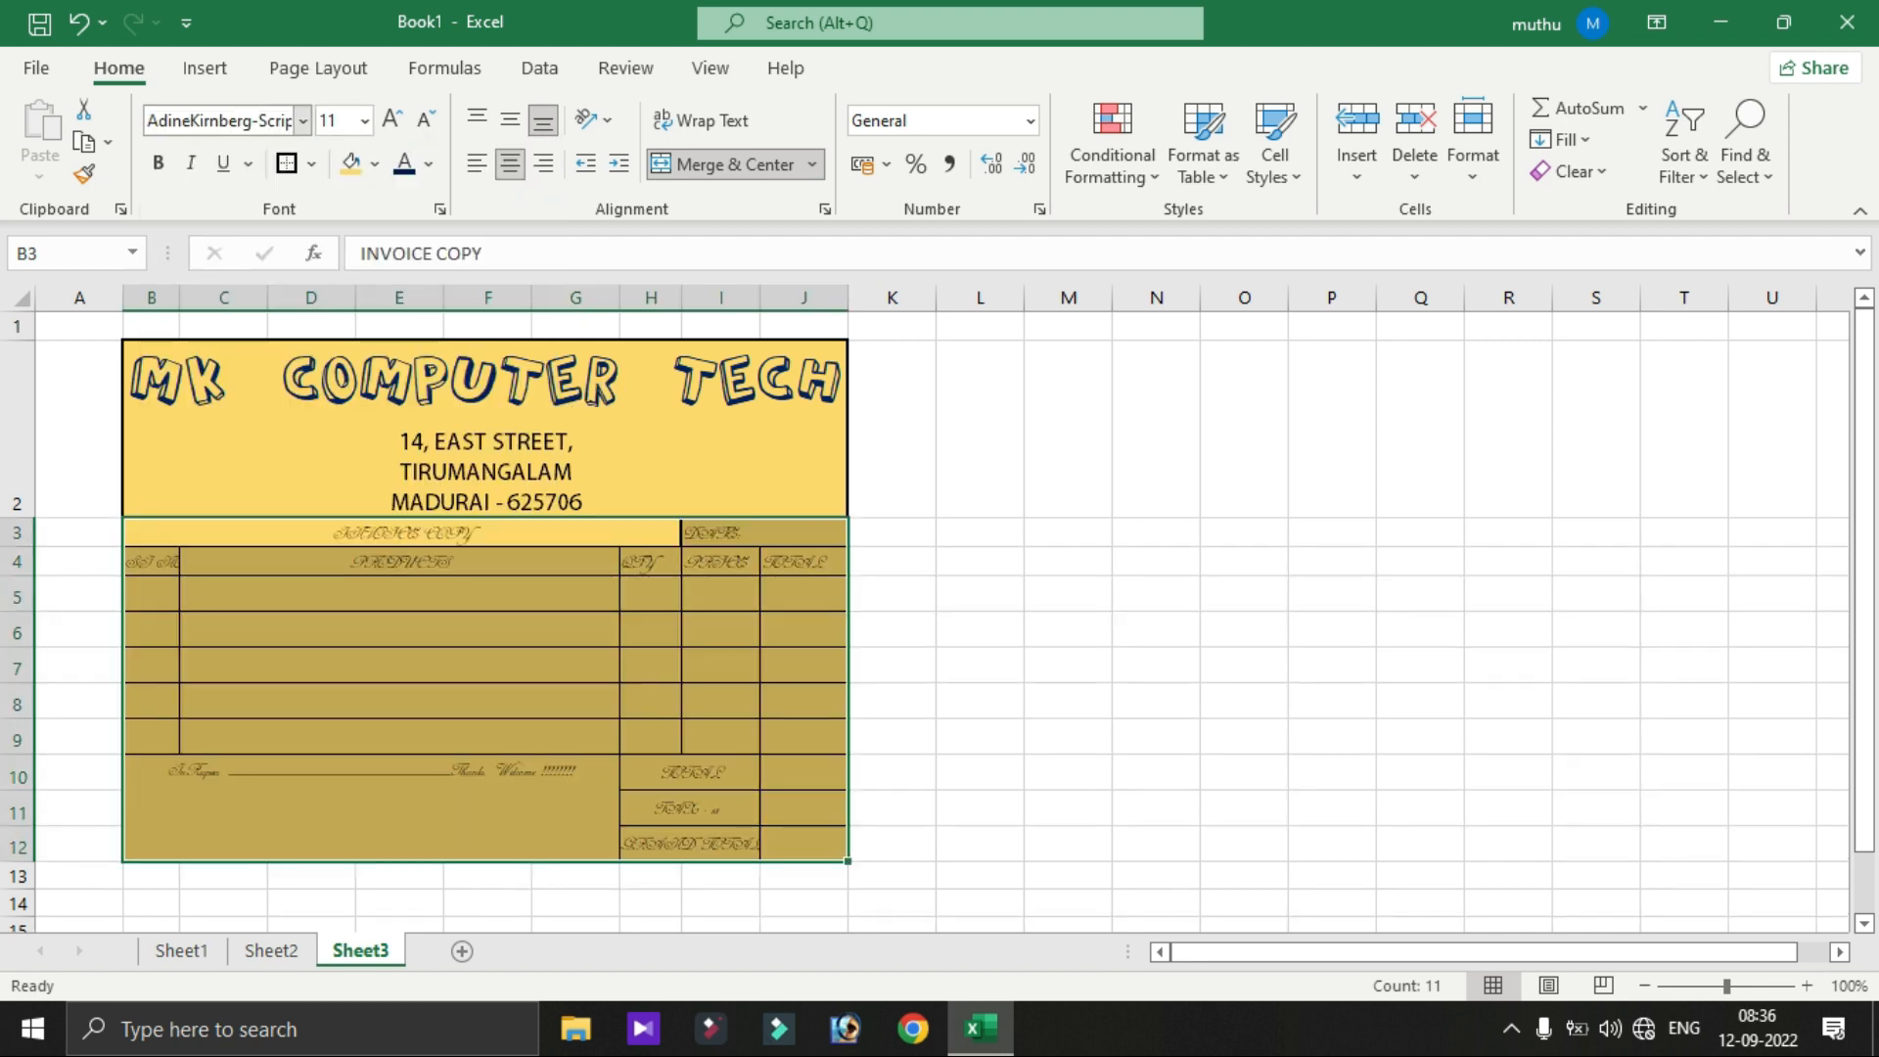
{"action": "left_click", "coordinate": [303, 119]}
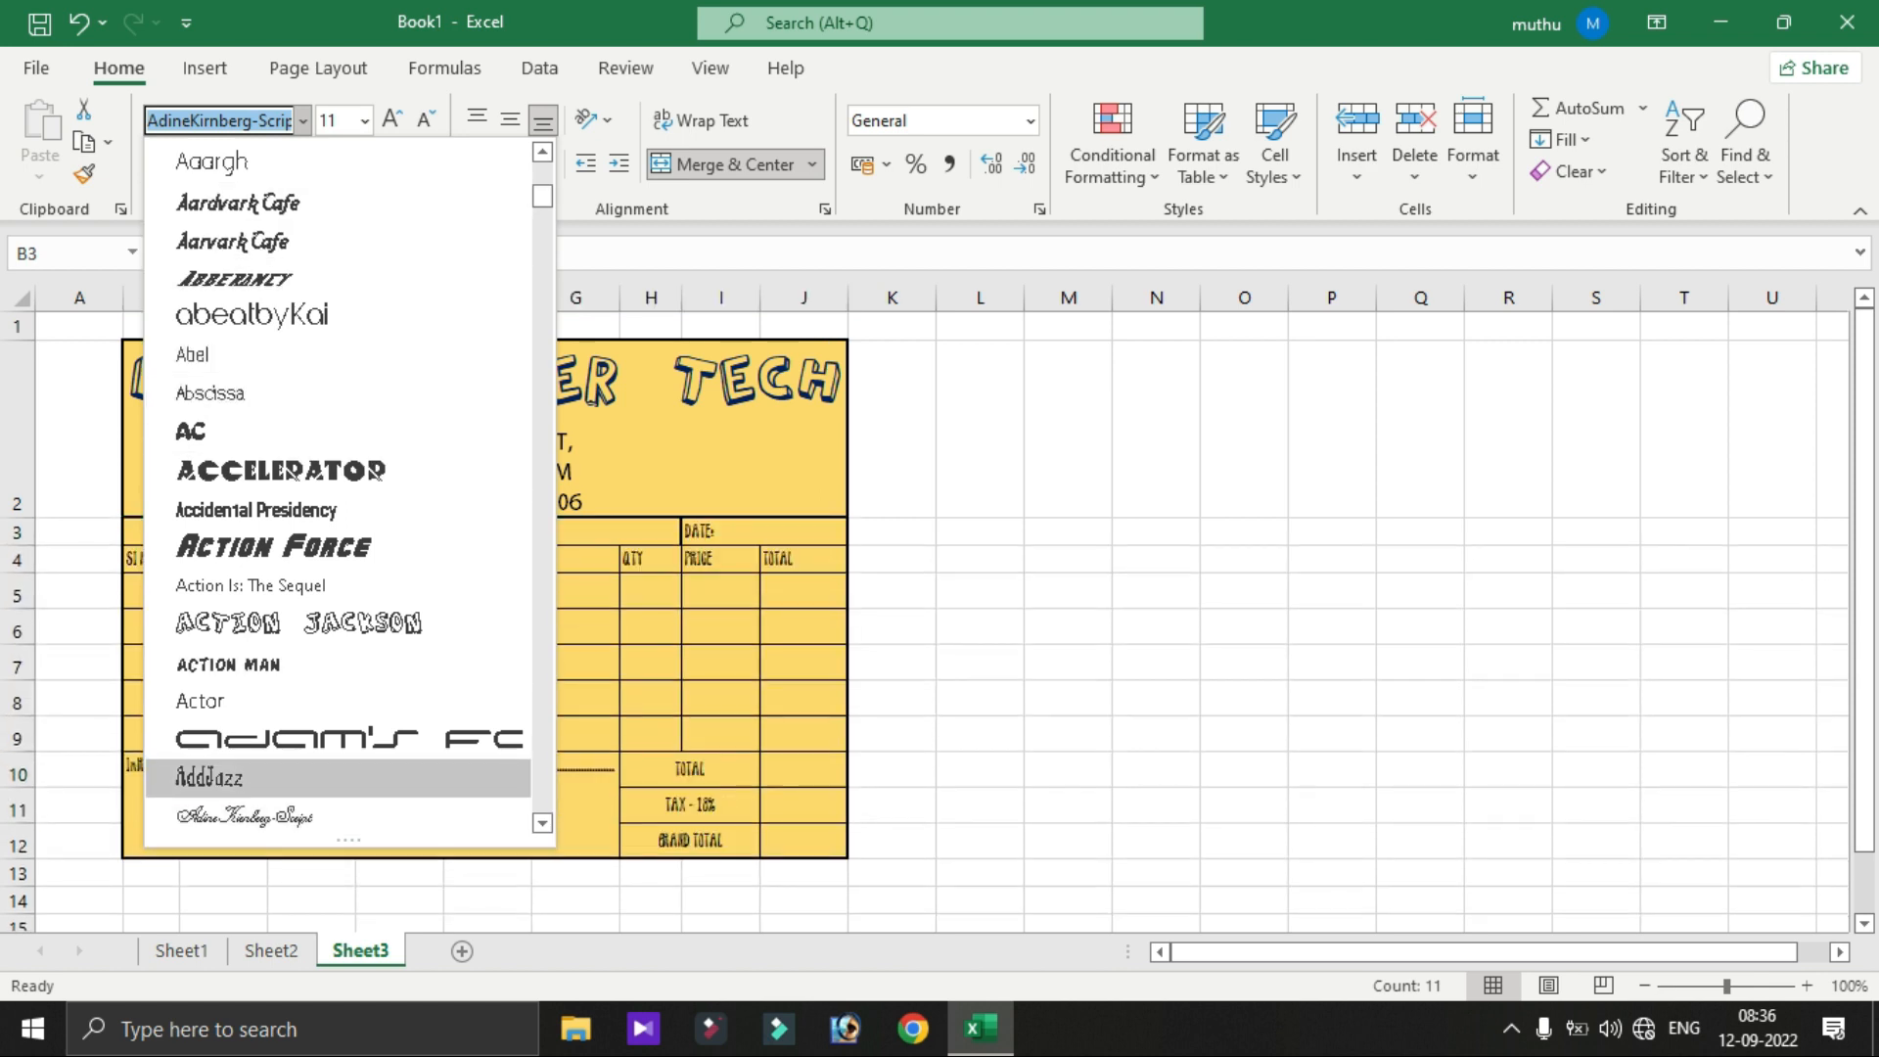
{"action": "scroll", "coordinate": [342, 489], "scroll_direction": "up", "scroll_amount": 6}
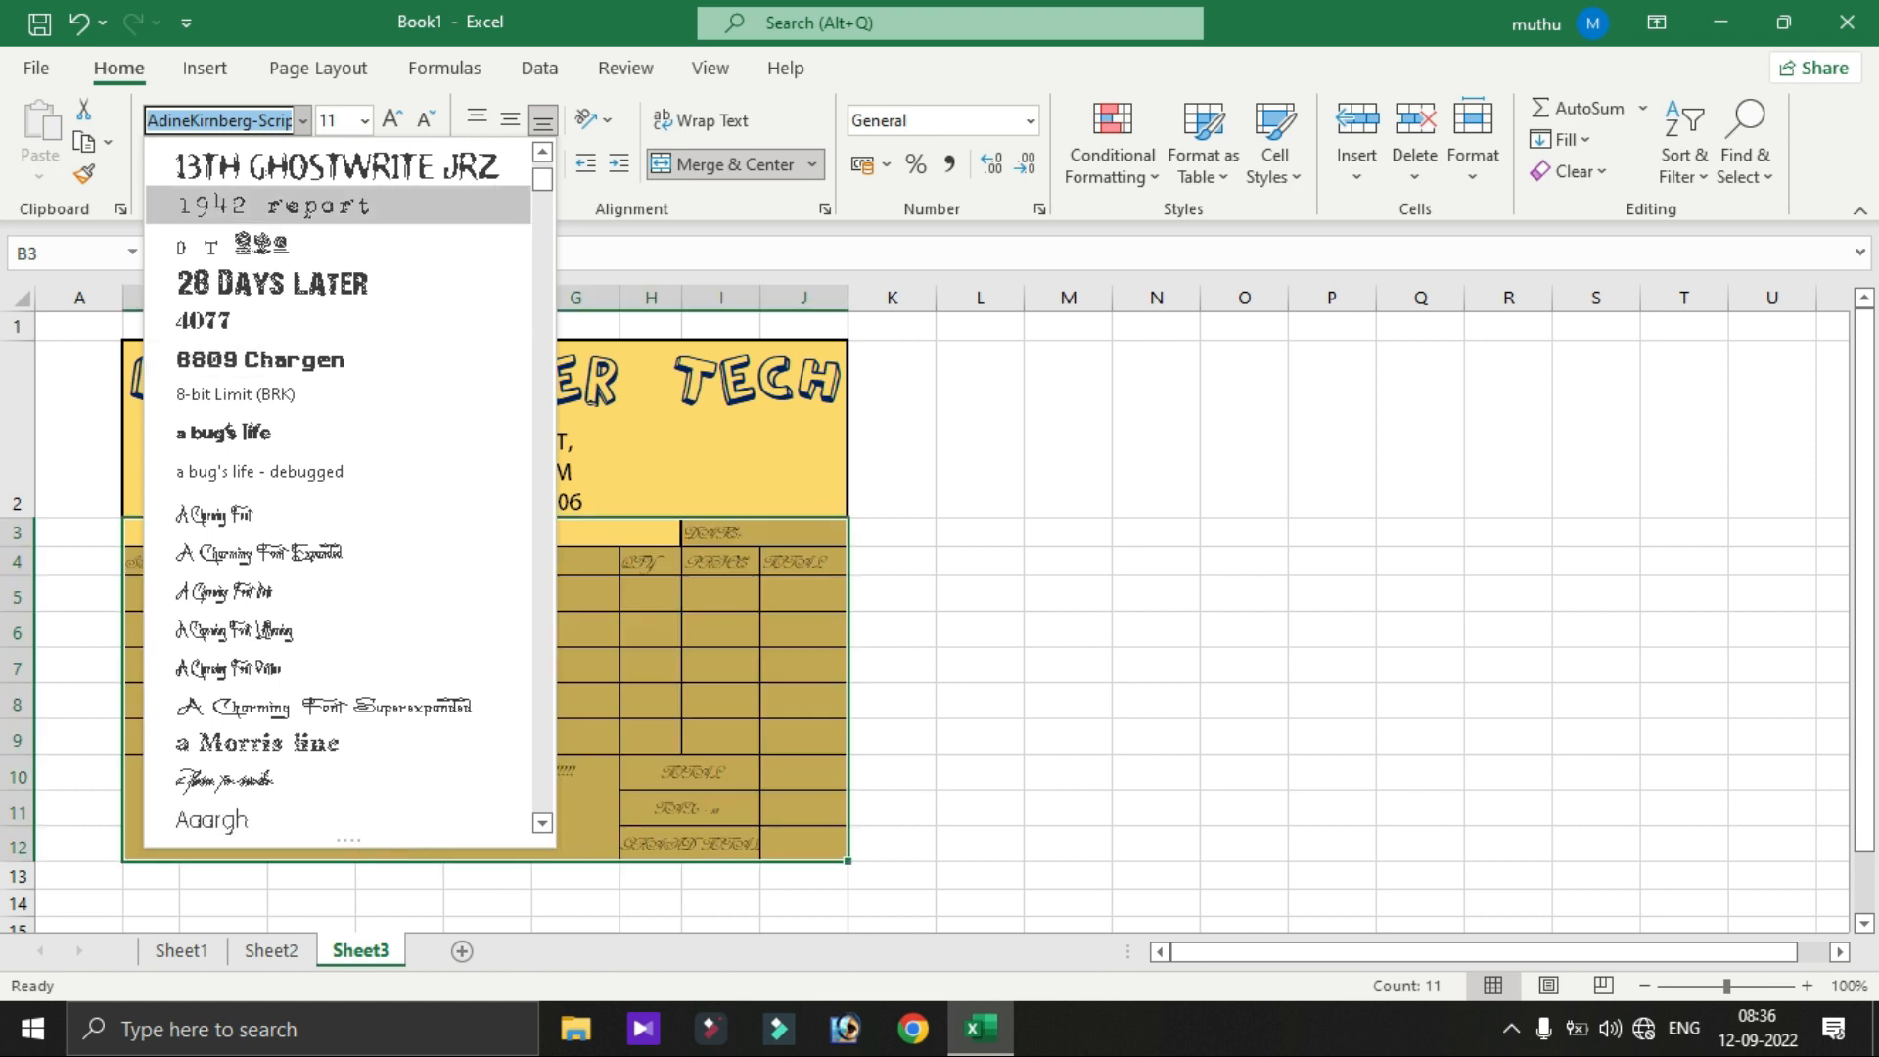
{"action": "scroll", "coordinate": [347, 490], "scroll_direction": "down", "scroll_amount": 15}
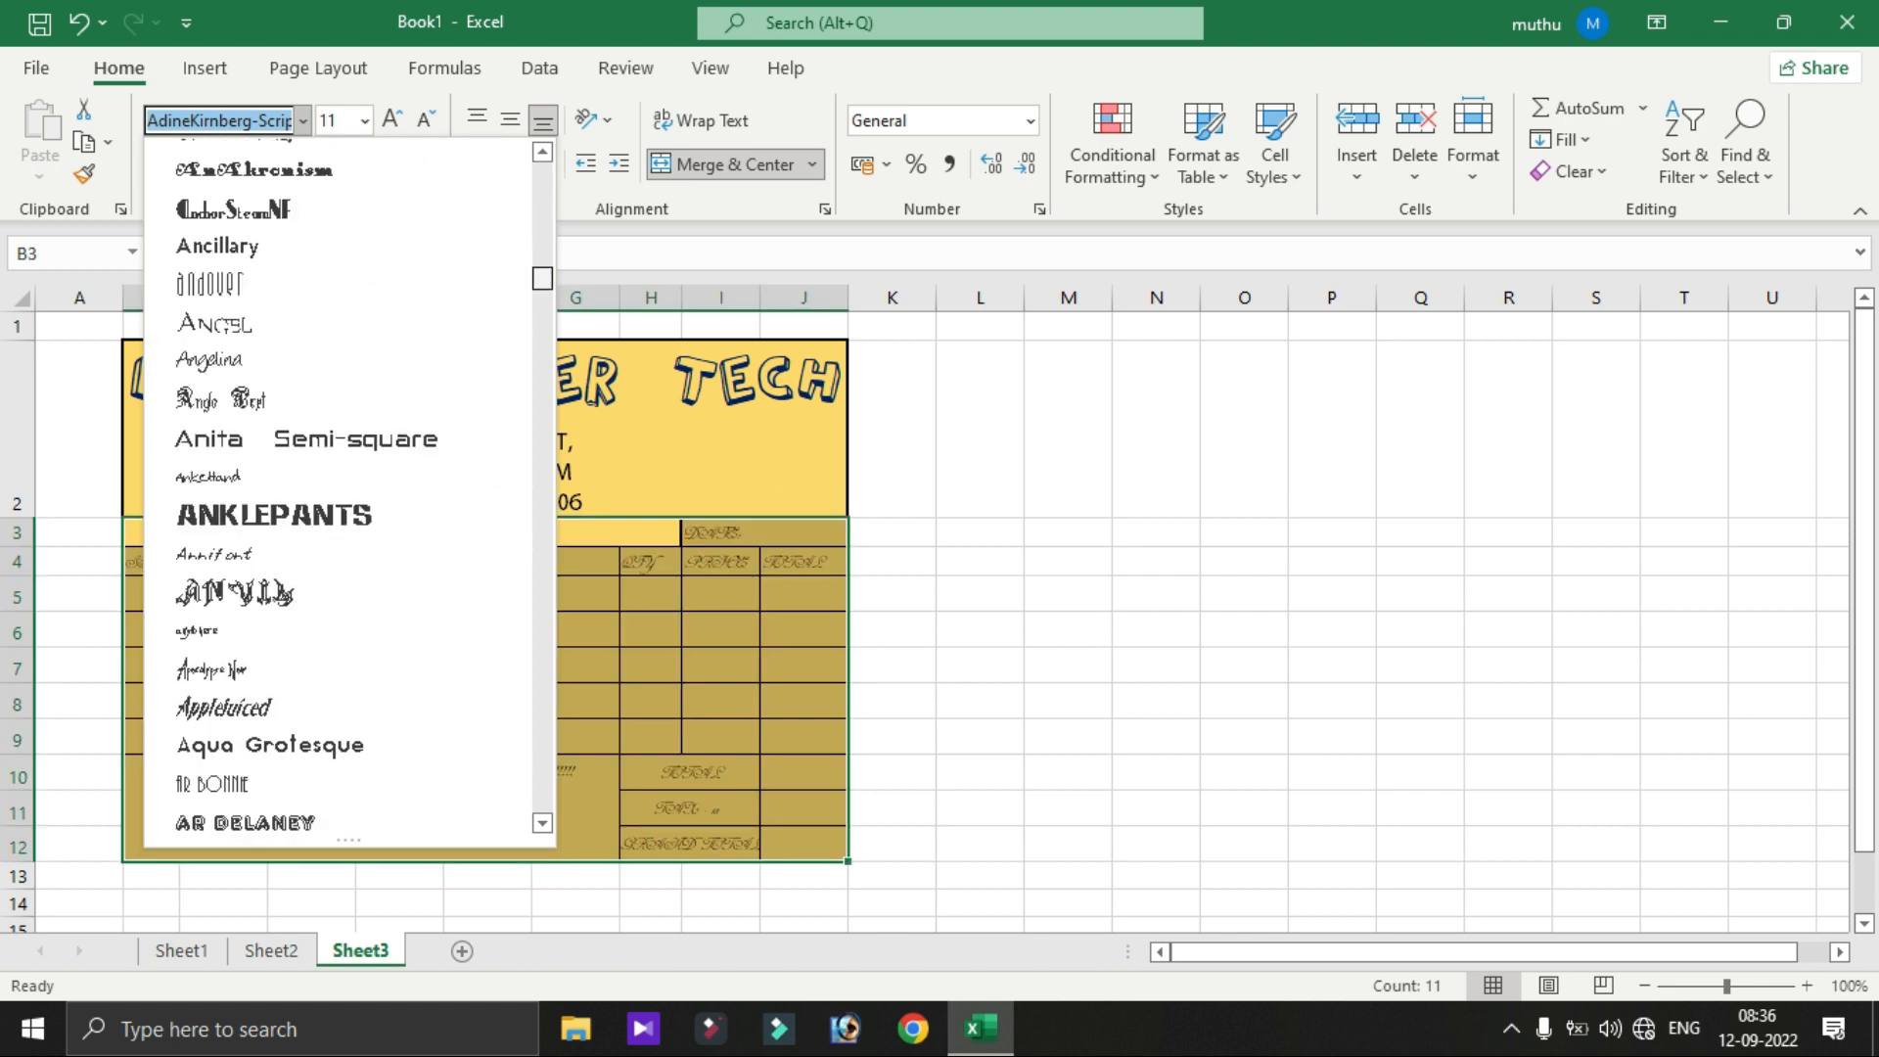
{"action": "scroll", "coordinate": [347, 489], "scroll_direction": "down", "scroll_amount": 10}
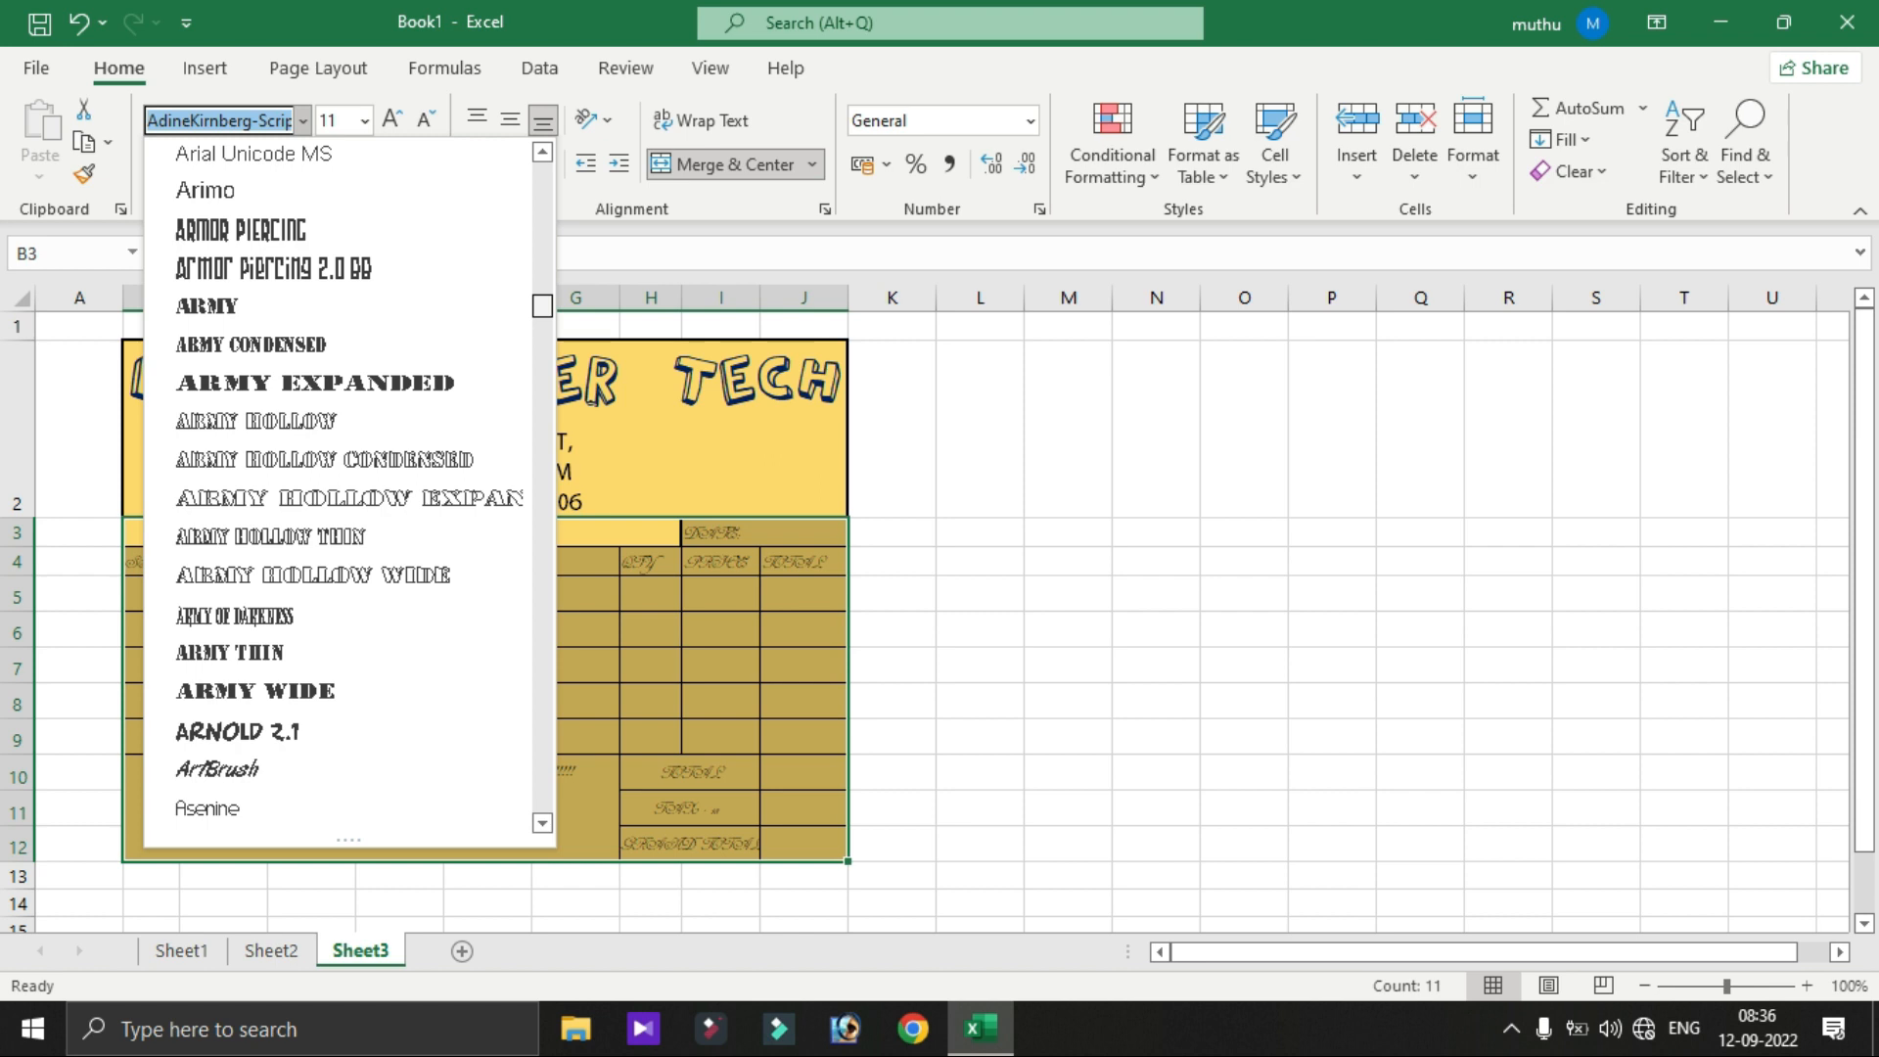
{"action": "scroll", "coordinate": [348, 489], "scroll_direction": "down", "scroll_amount": 8}
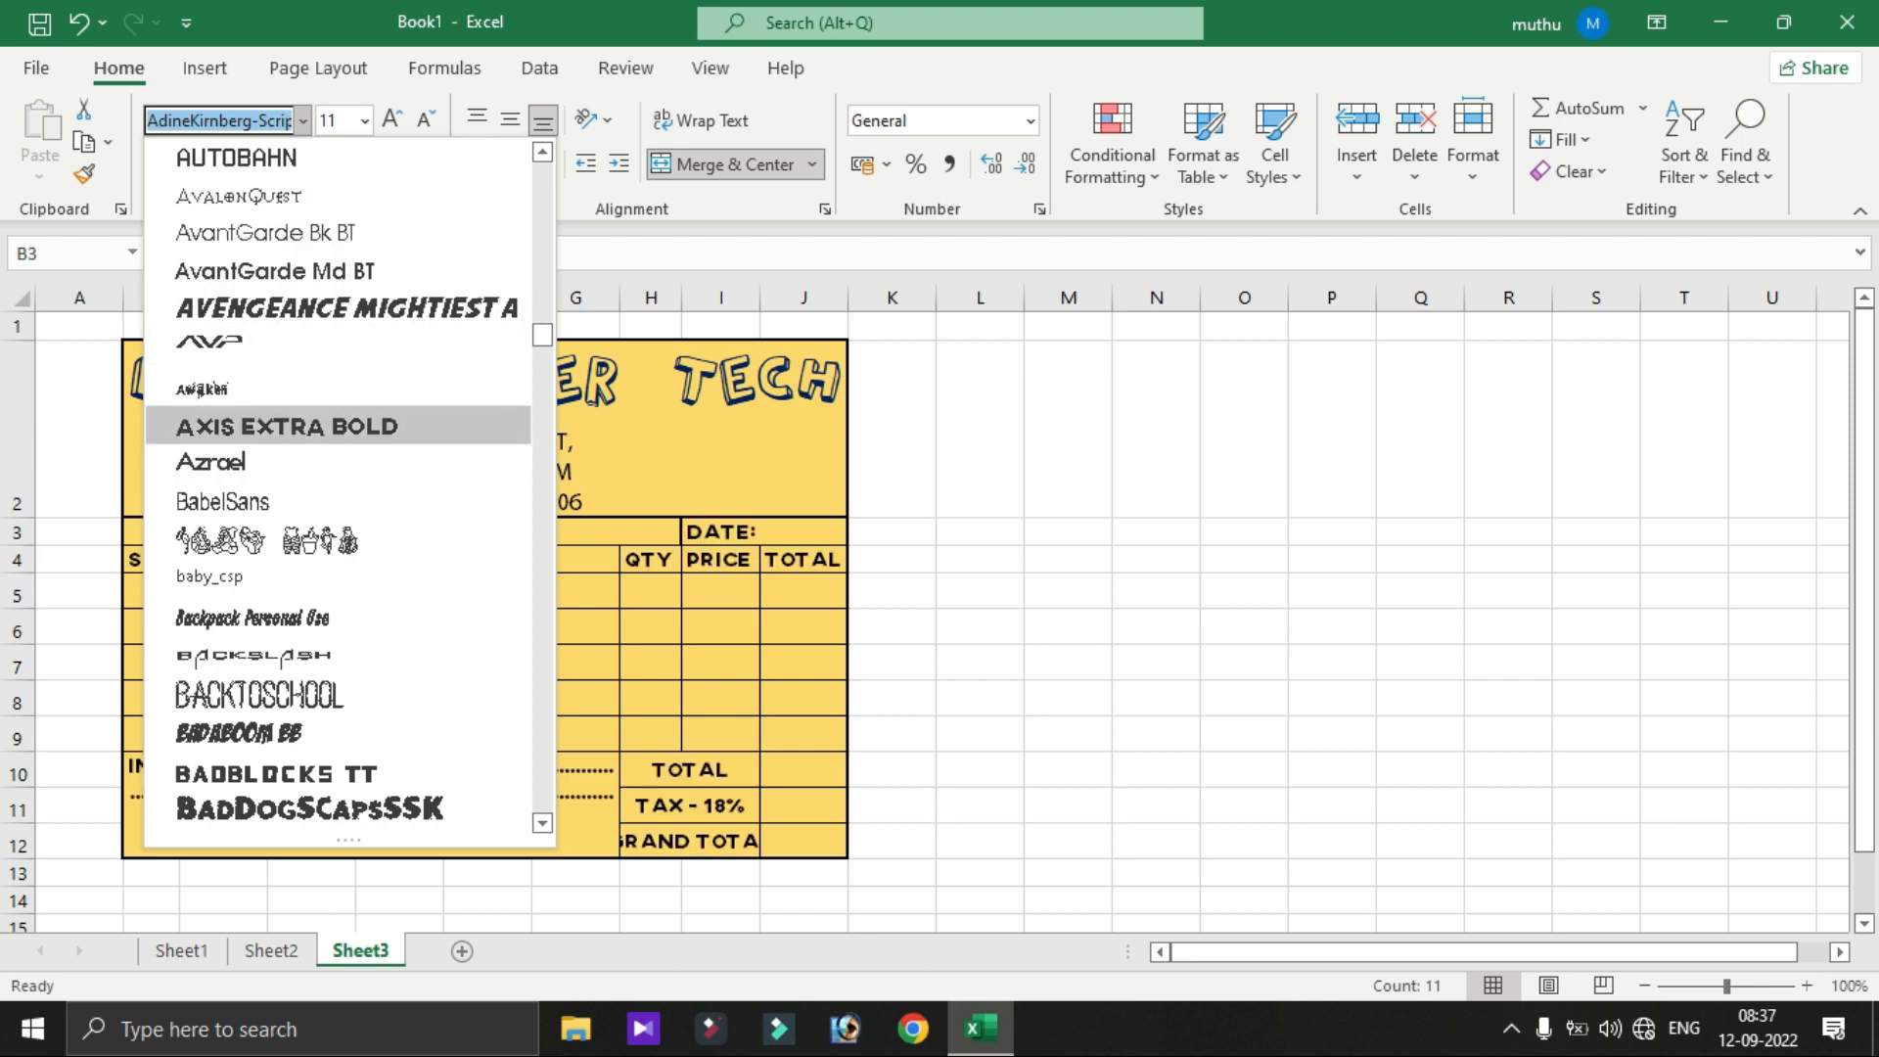
{"action": "left_click", "coordinate": [287, 425]}
{"action": "left_click", "coordinate": [979, 626]}
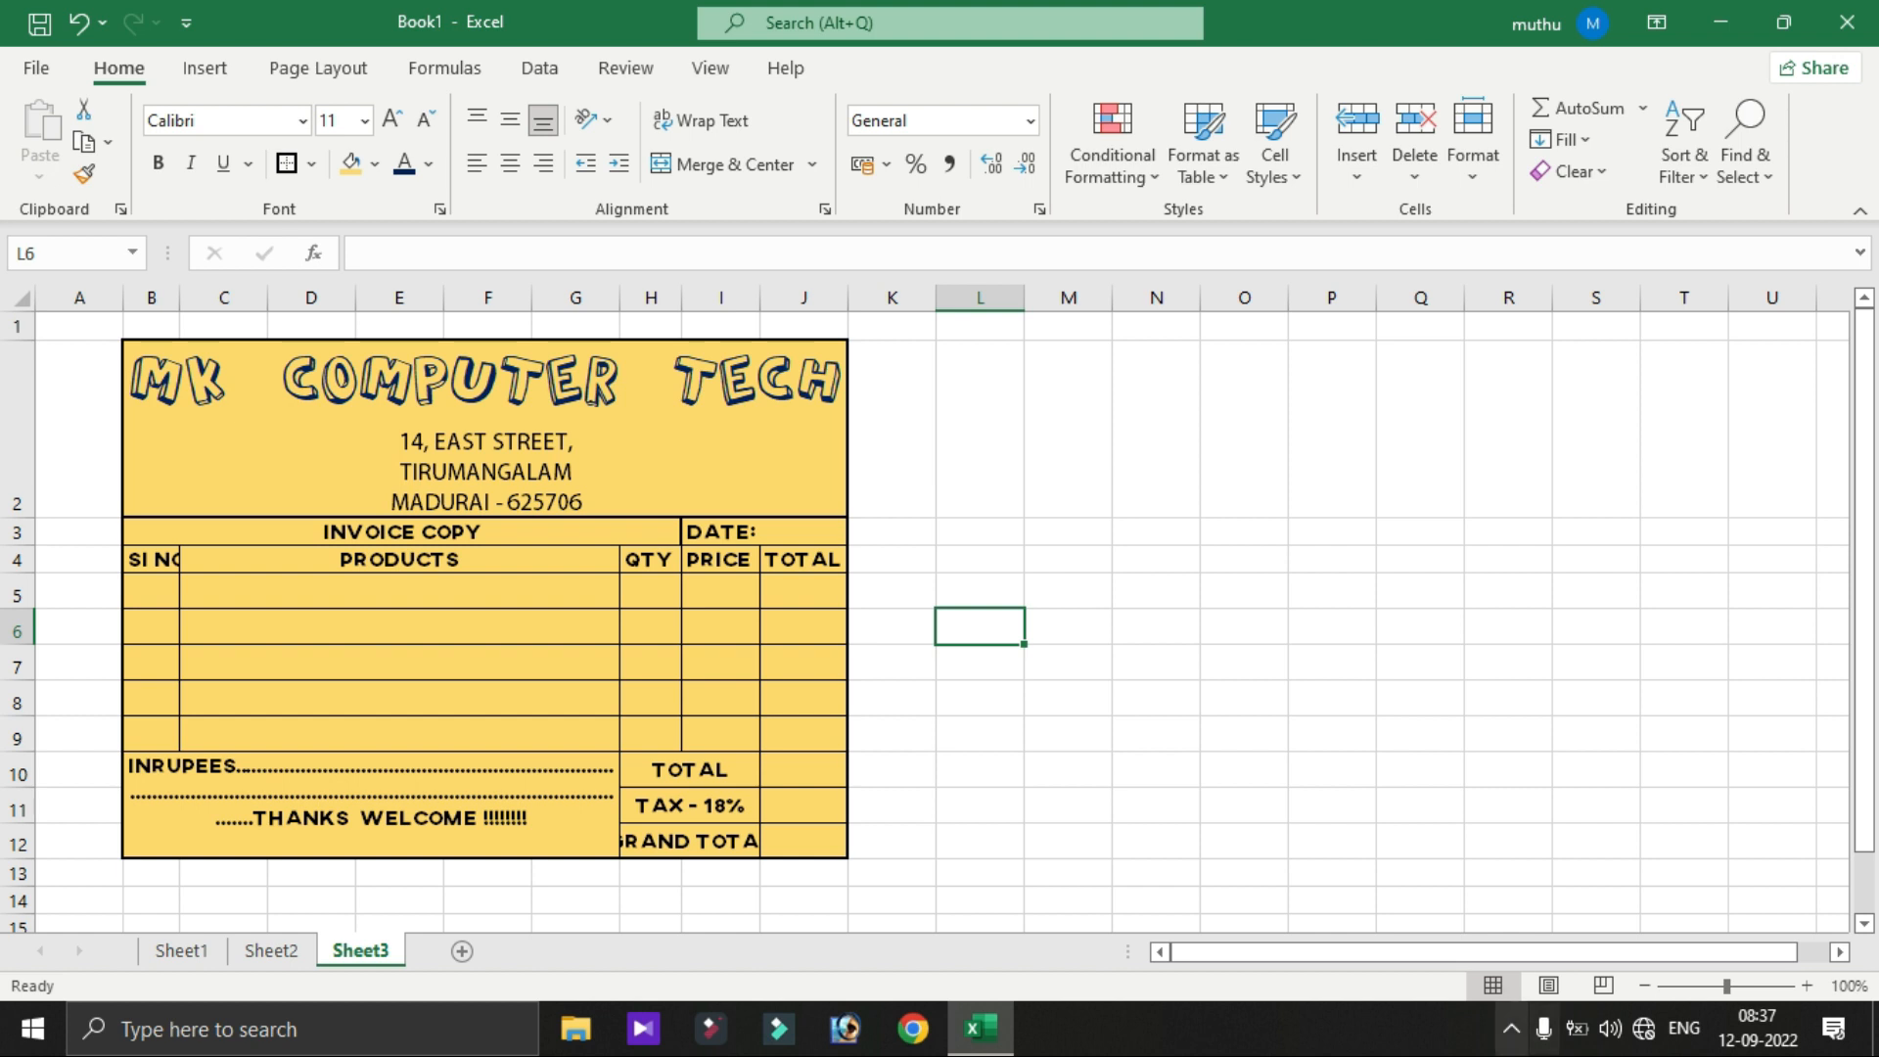
{"action": "left_click", "coordinate": [1512, 1029]}
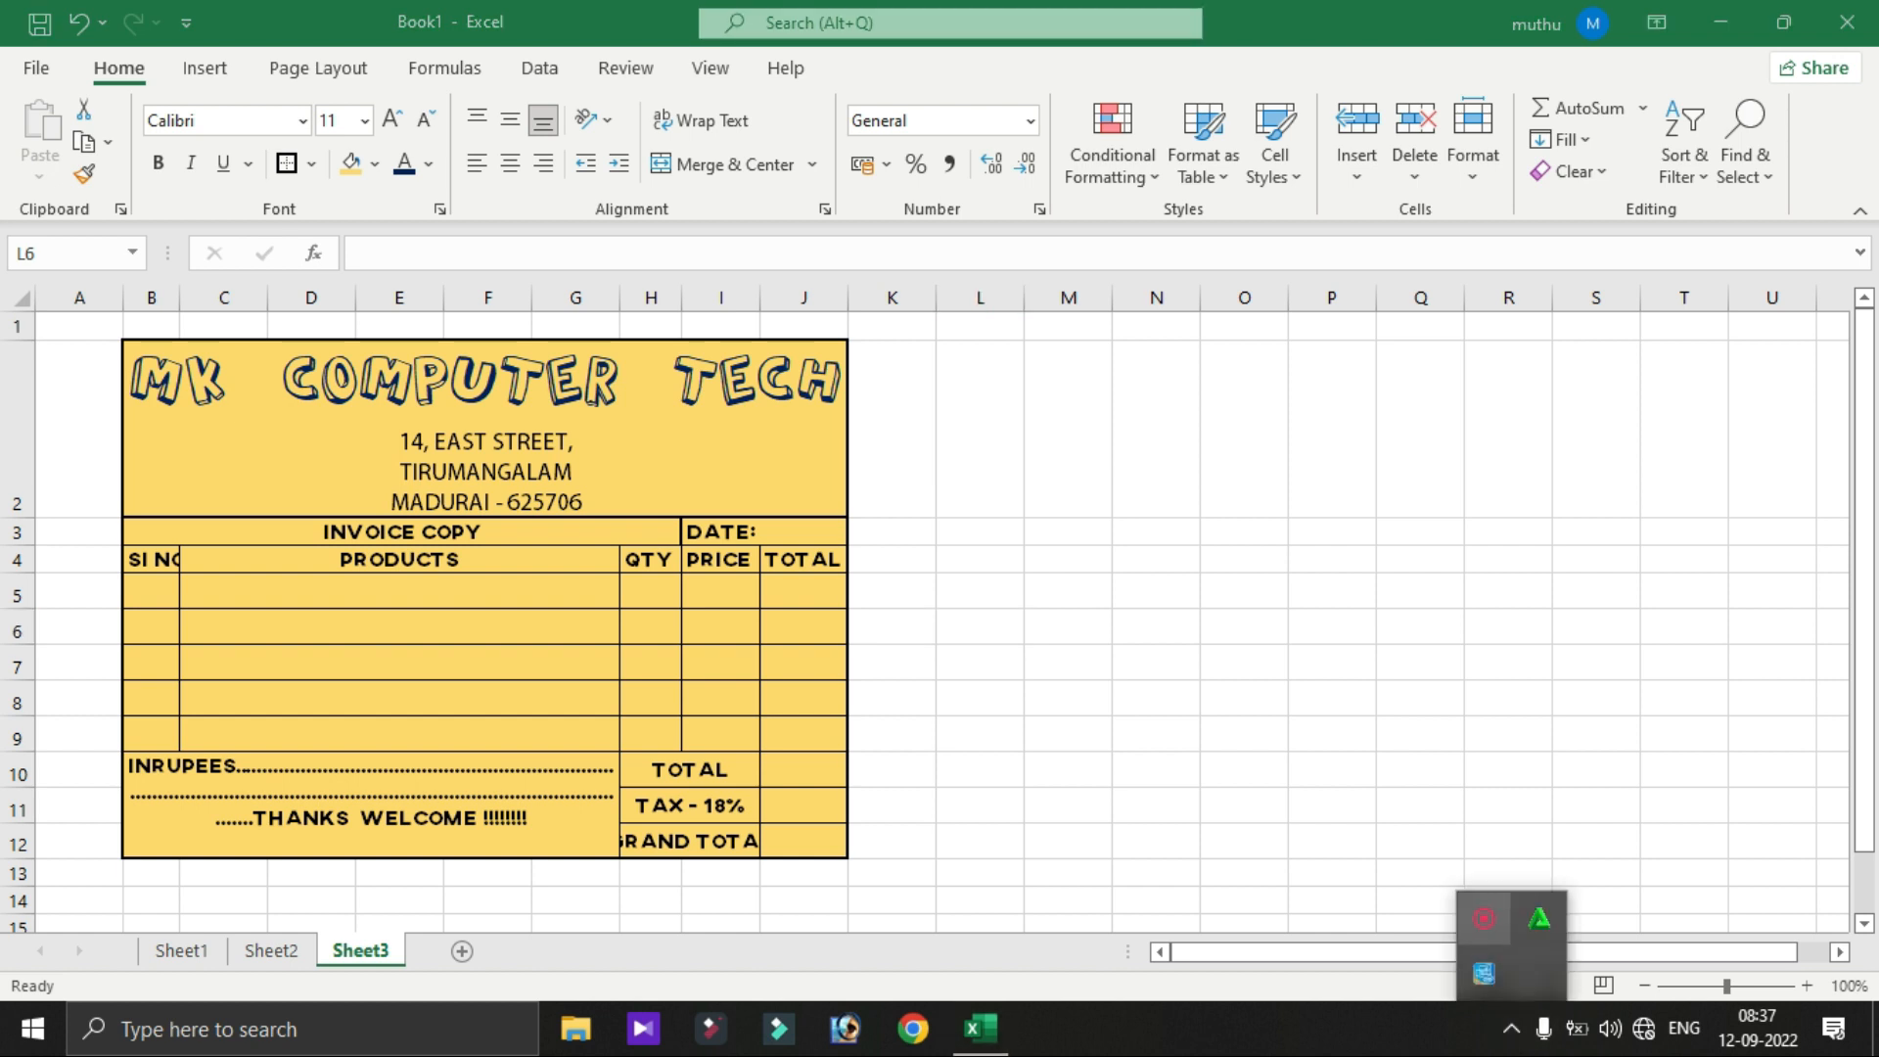